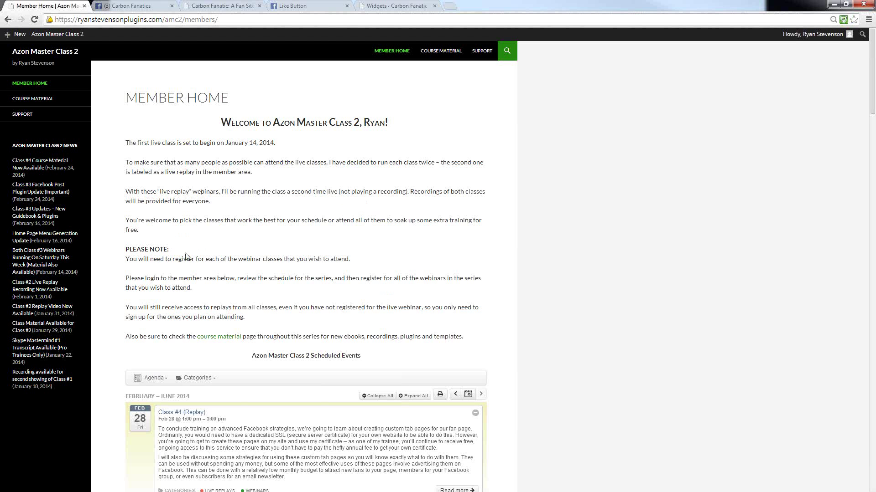
- Show the + New menu options on the member home page, including Media and Facebook Tab
scroll(297, 292, down, 6)
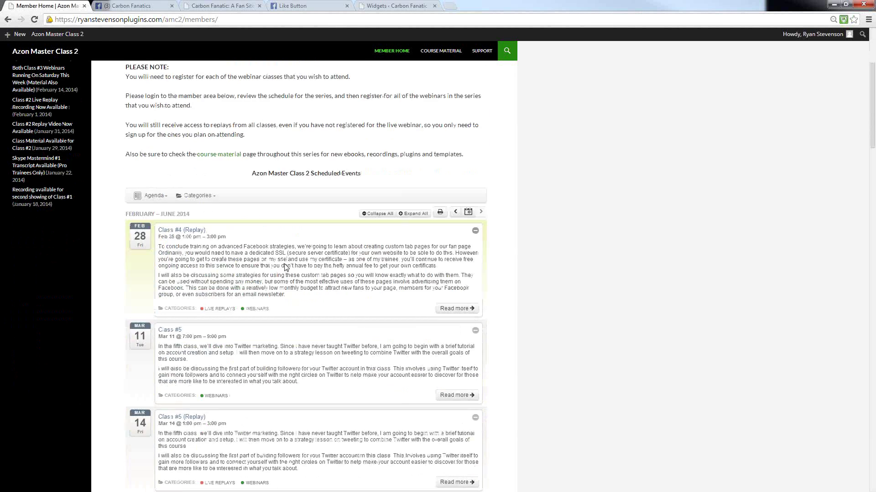
scroll(225, 273, up, 6)
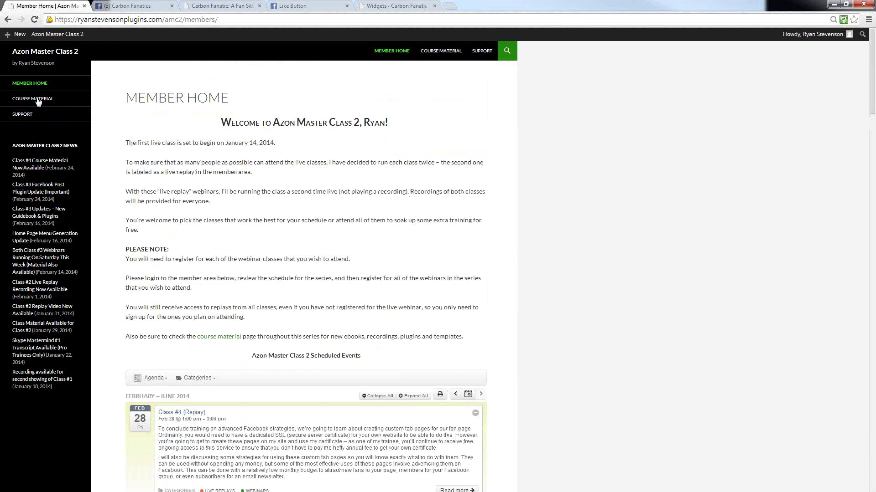
mouse_move(16, 40)
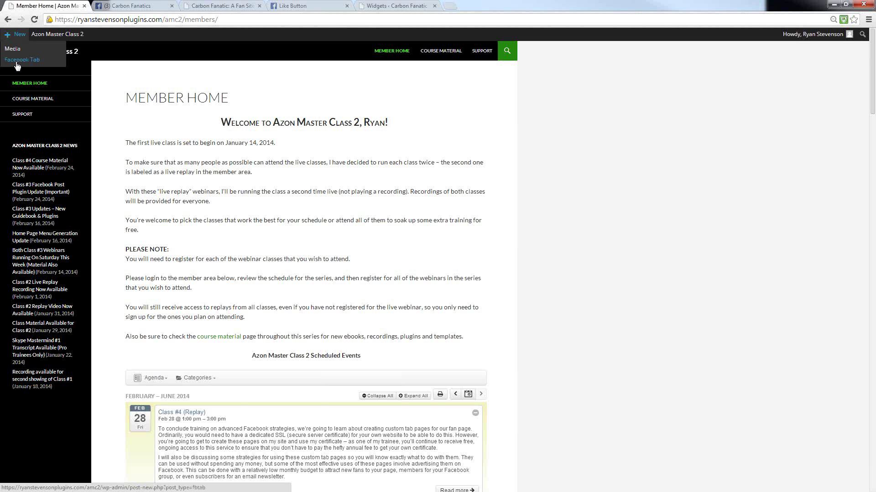
- Start a new Facebook Tab and open the Facebook Tabs list in a separate browser tab
click(16, 64)
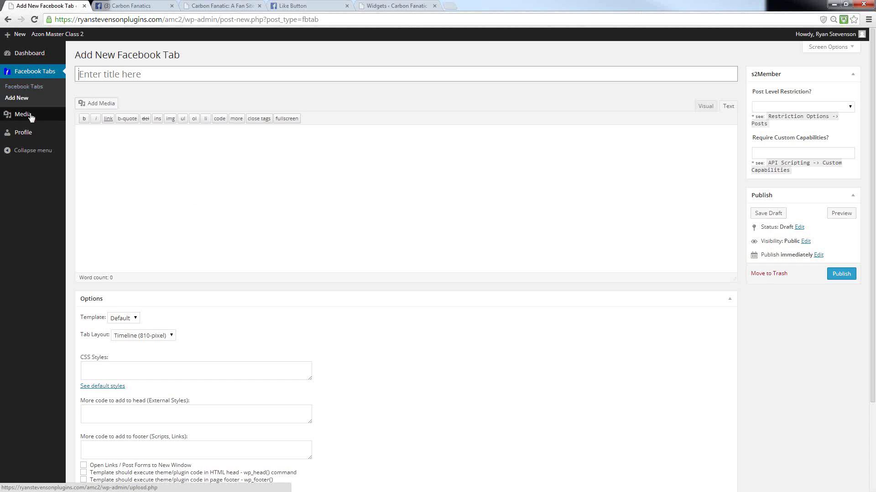
right_click(16, 90)
click(41, 91)
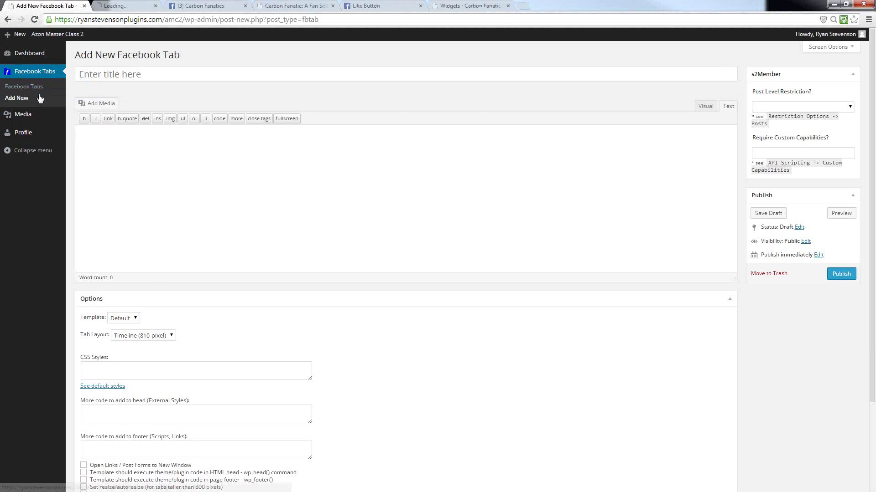
- View the existing Facebook Tabs list, toggling between the All and Mine filters
click(114, 6)
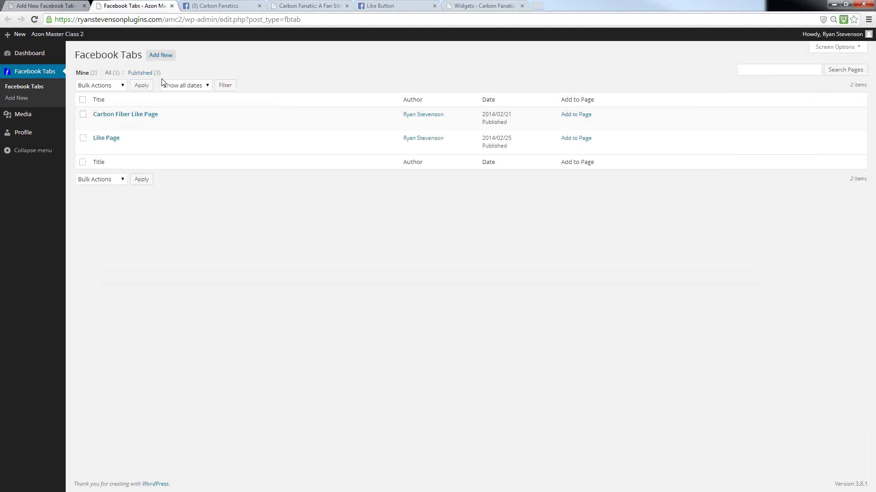
click(109, 74)
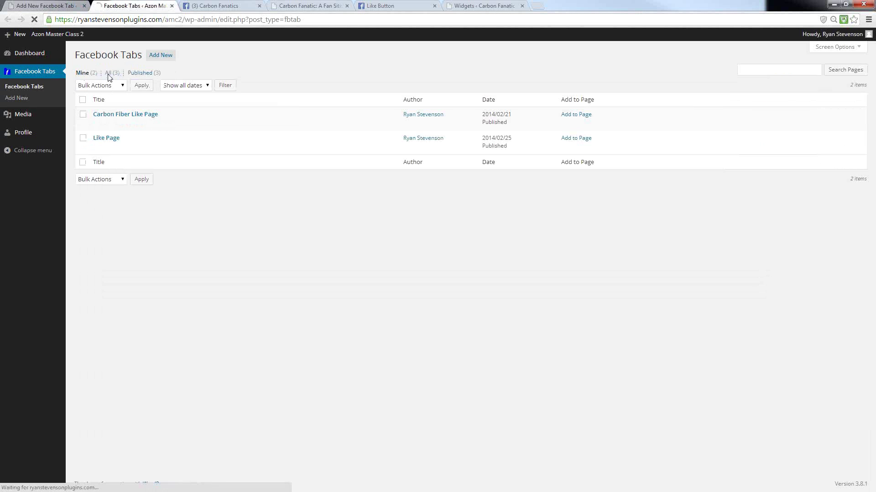
click(84, 74)
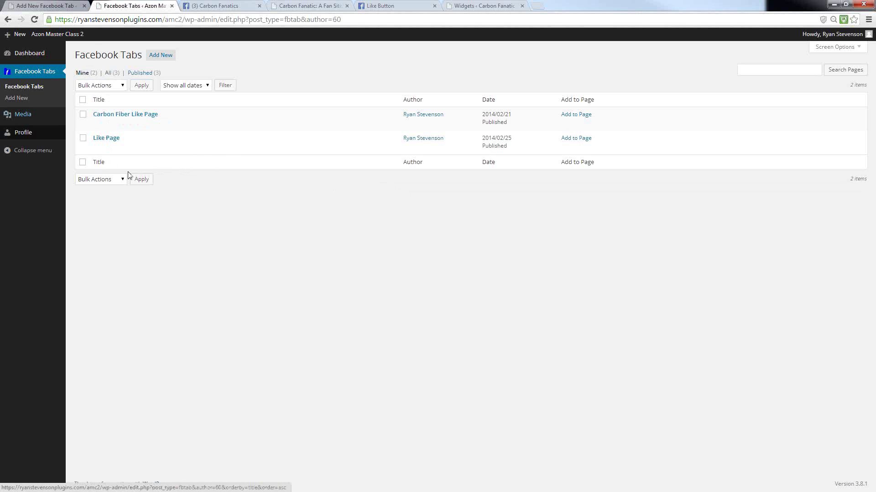
- Return to the blank Add New Facebook Tab editor and focus its title field
click(40, 6)
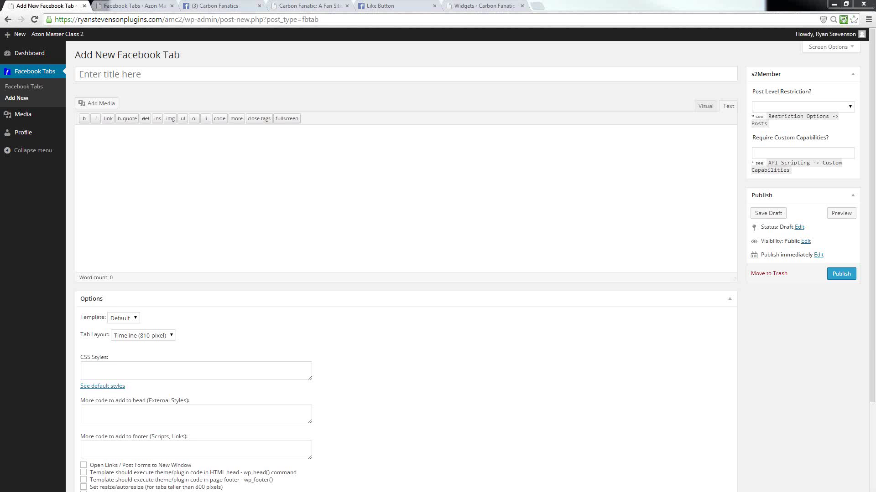
click(149, 72)
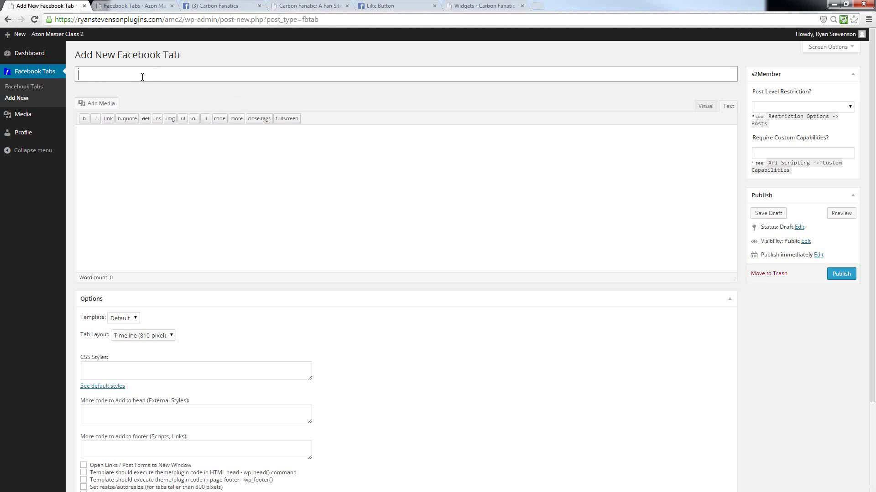
- Title the tab 'CF Like Page' and enable 'Hide post title, only show post content'
text(CF Like Page)
scroll(397, 408, down, 3)
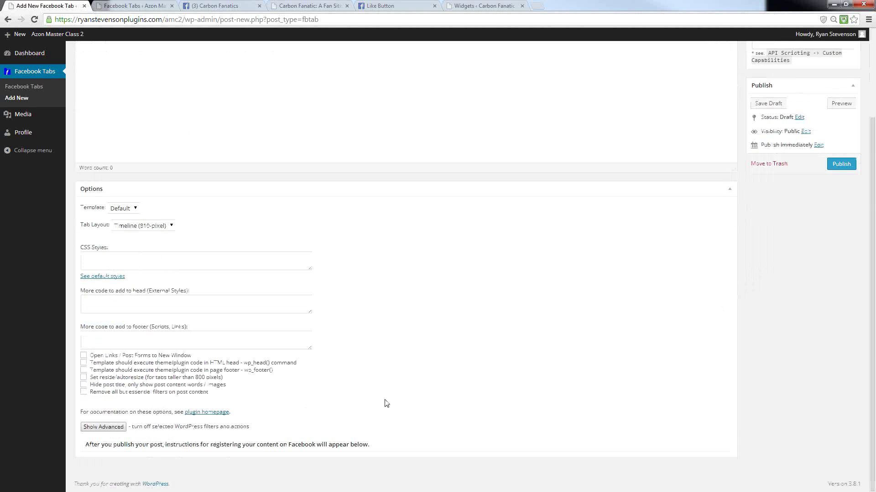
click(84, 385)
scroll(242, 371, up, 3)
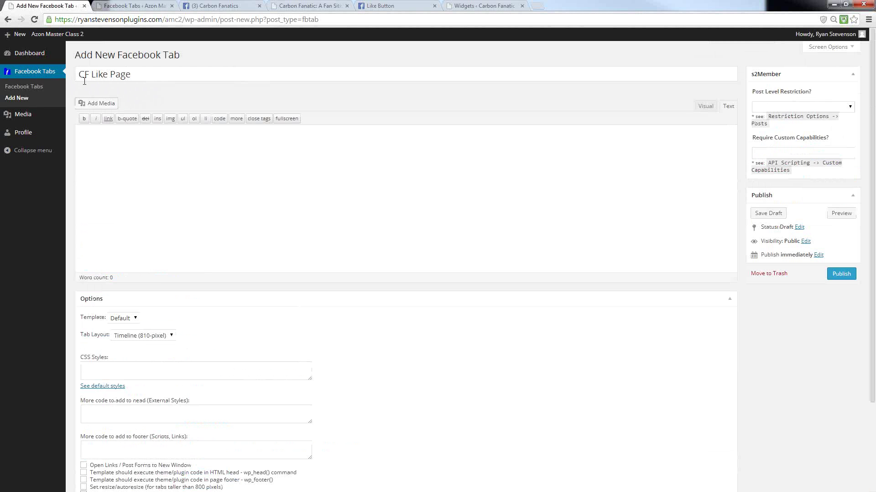
scroll(151, 190, down, 3)
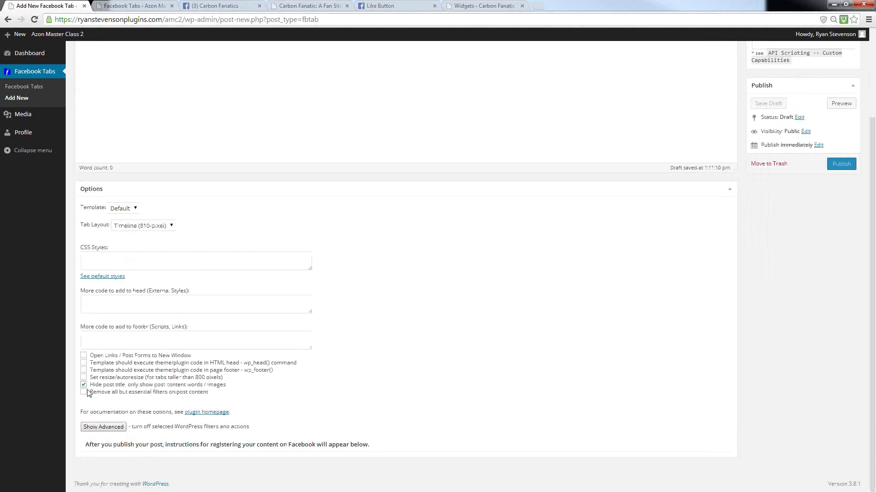
scroll(98, 387, up, 3)
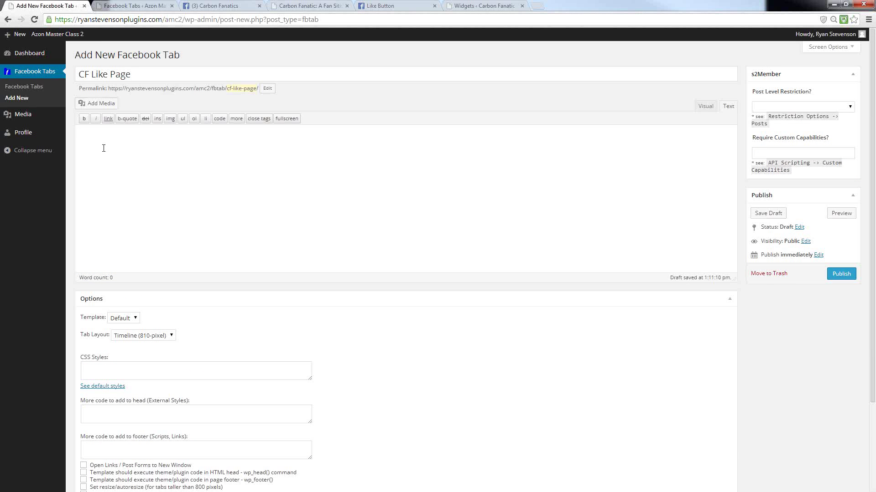
- Enter 'Test' as the CF Like Page tab's body content
click(258, 178)
text(Test)
scroll(401, 333, down, 3)
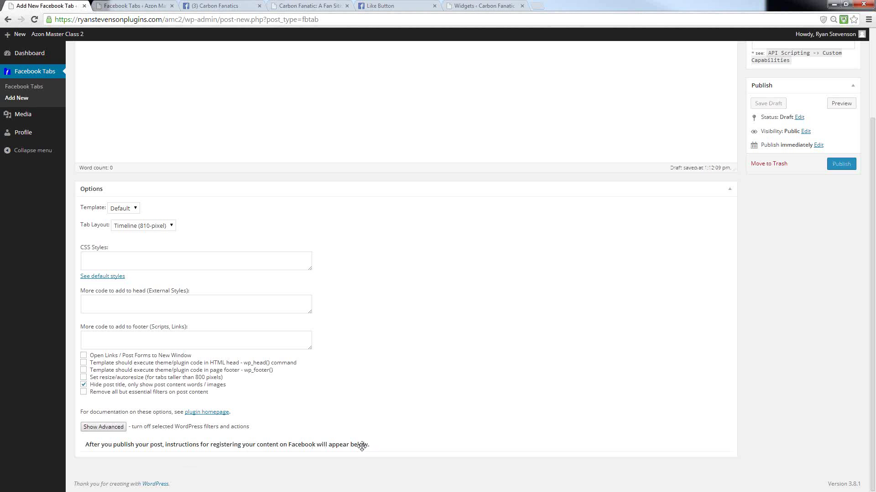
scroll(798, 301, up, 3)
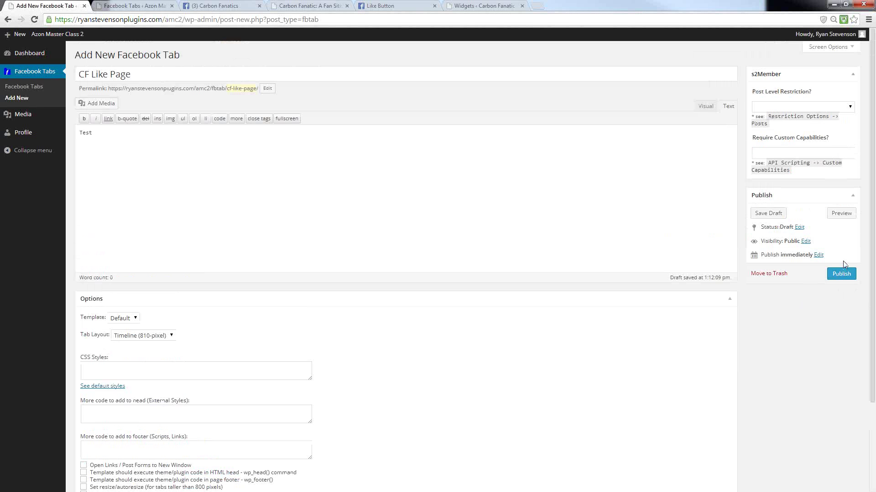
- Publish CF Like Page and review its Tab and Canvas URLs under fbtab/cf-like-page/
click(840, 274)
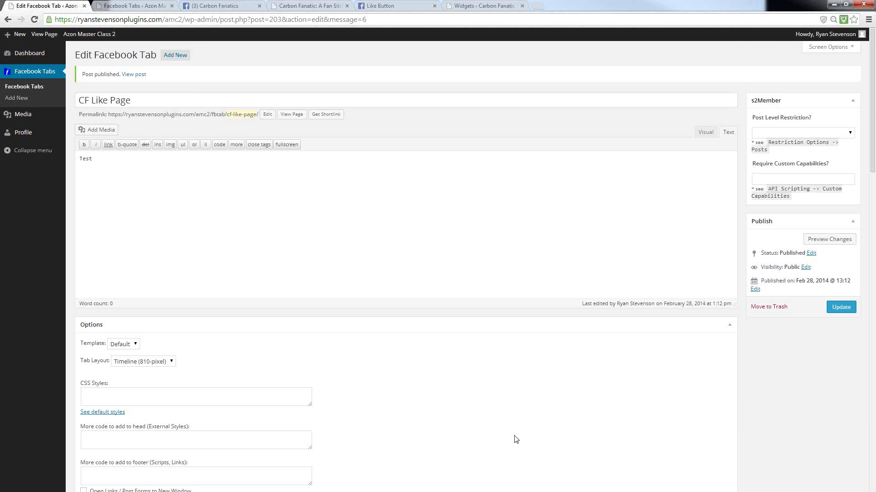
scroll(353, 369, down, 4)
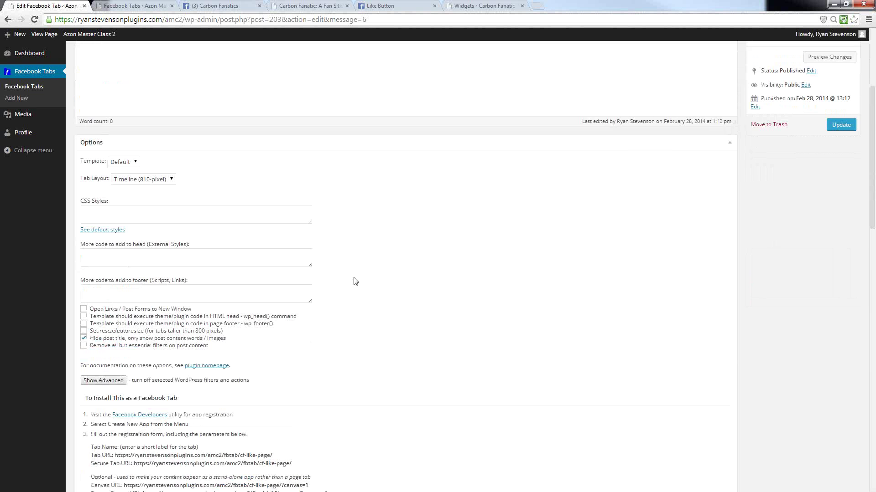
scroll(378, 251, down, 5)
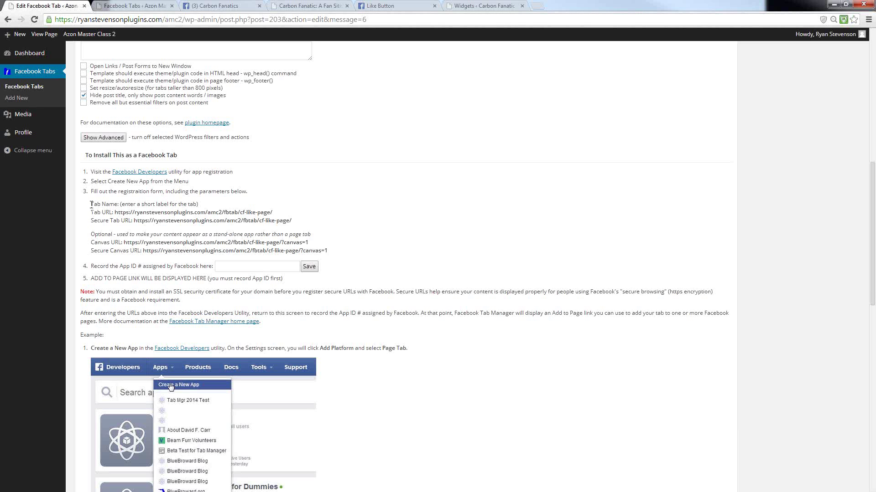
drag(91, 205, 352, 251)
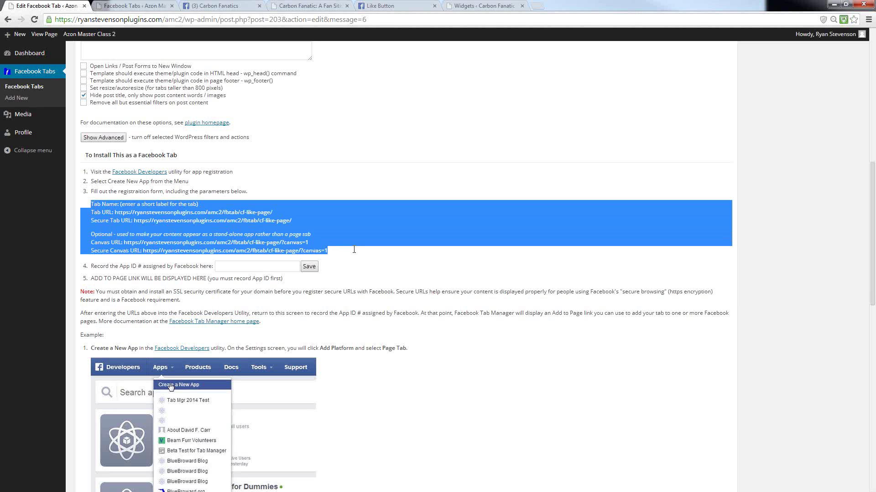
click(257, 205)
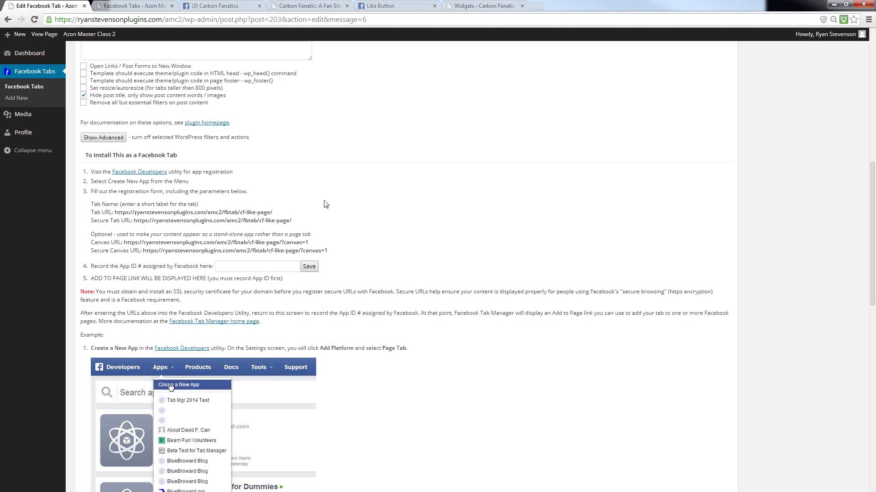
- Go from the Carbon Fanatics page's settings menu to the Facebook for Developers site
click(208, 5)
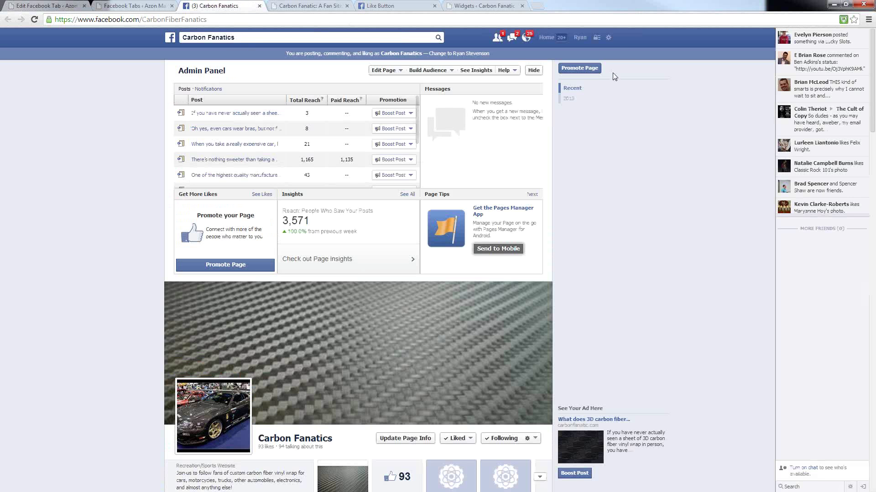
click(609, 38)
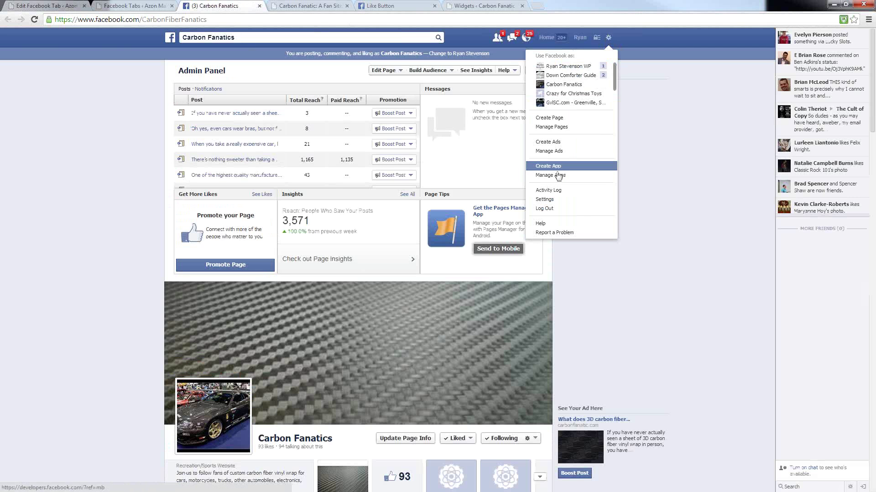
click(542, 170)
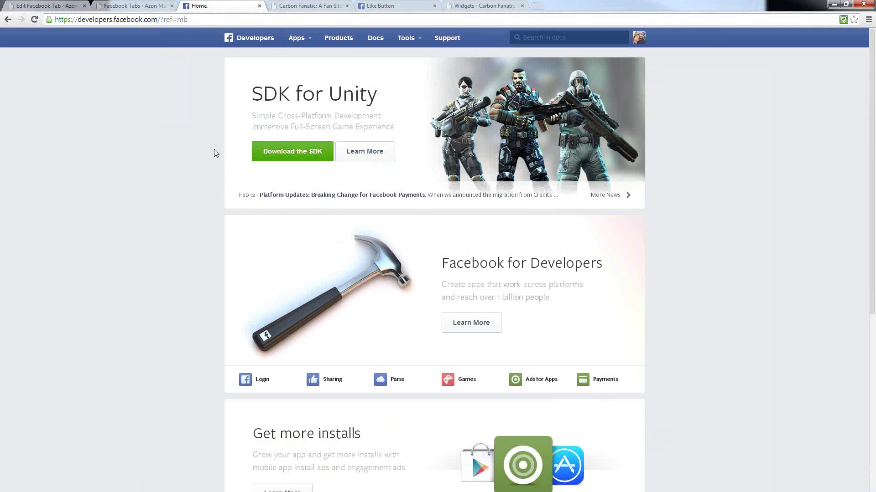
- Choose Create a New App from the Apps menu
click(308, 38)
click(306, 57)
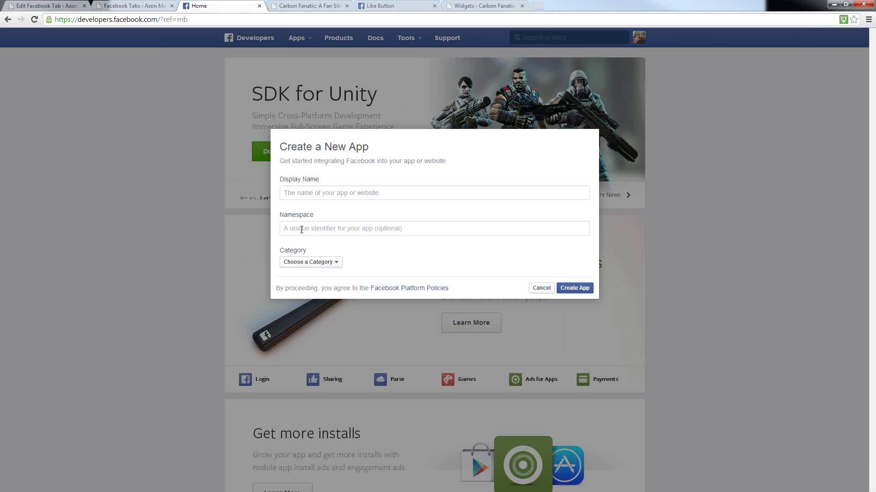
- Enter display name 'Like Page for Carbon Fiber', namespace cf-likepage, and category Apps for Pages
click(303, 230)
click(291, 195)
text(Like Page for Carb)
text(on Fiber)
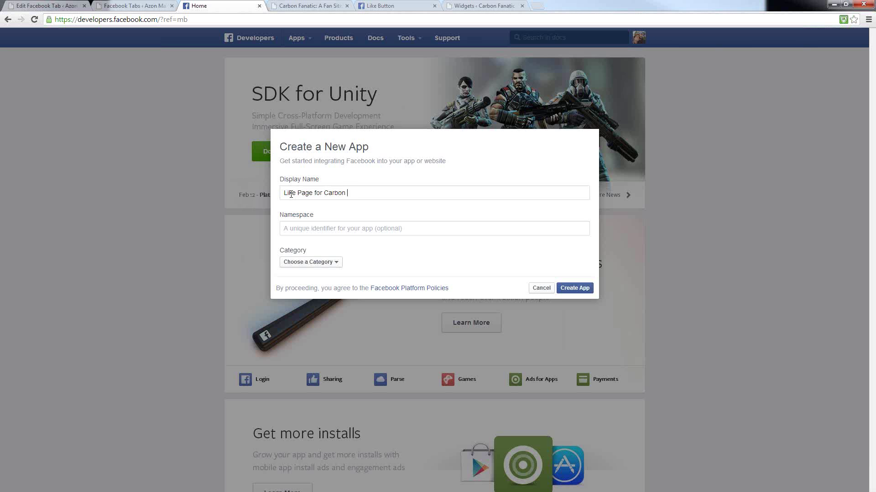
click(288, 231)
text(cf-likepage)
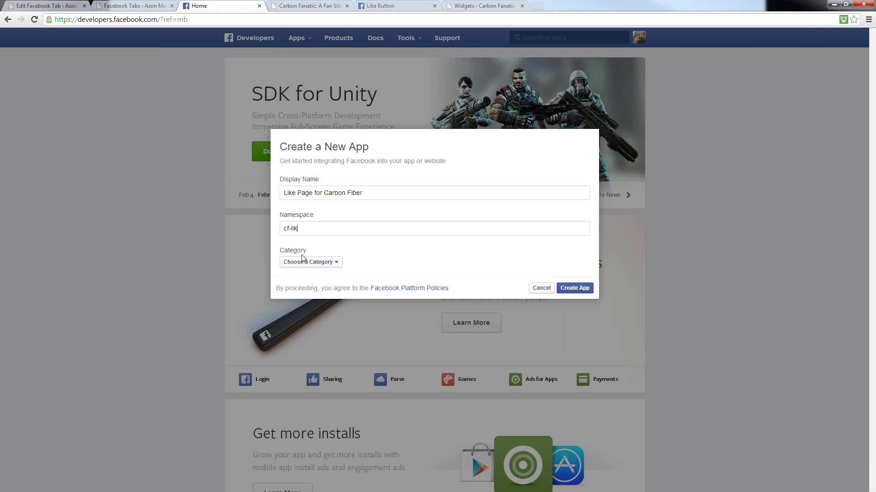
click(308, 263)
click(304, 286)
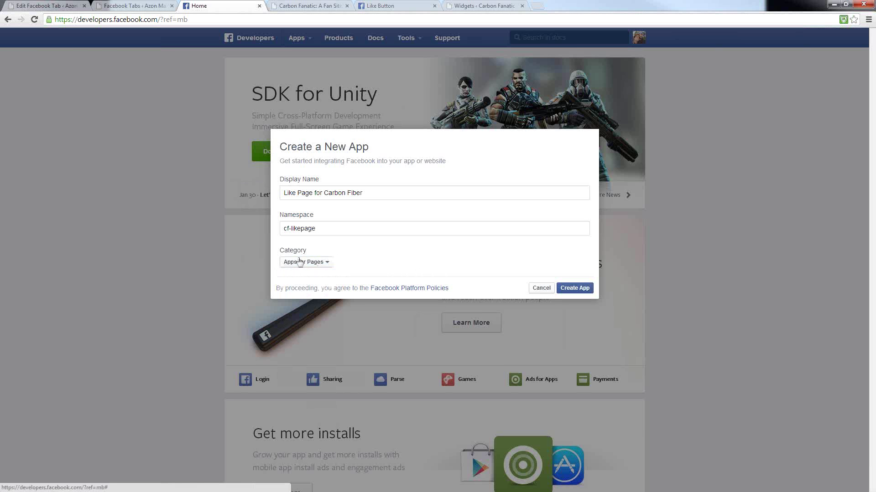
- Create the app, entering the security check captcha text and submitting it
click(573, 289)
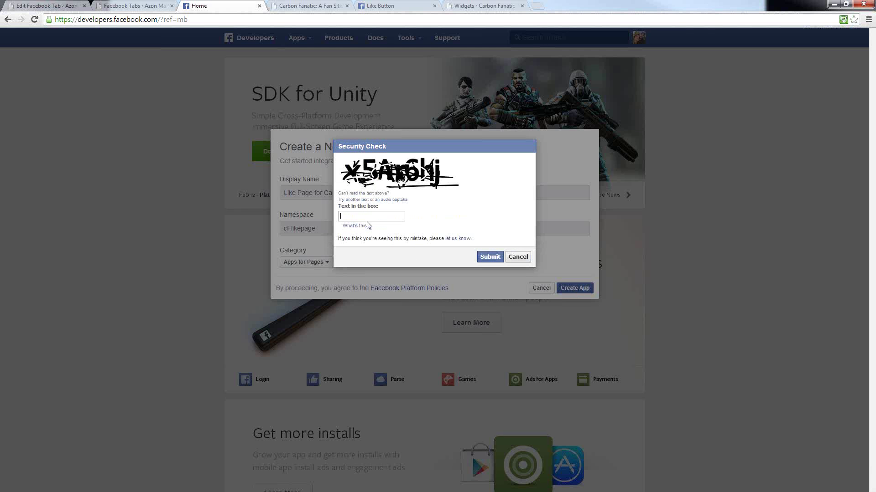
text(x5ar6kj)
click(485, 258)
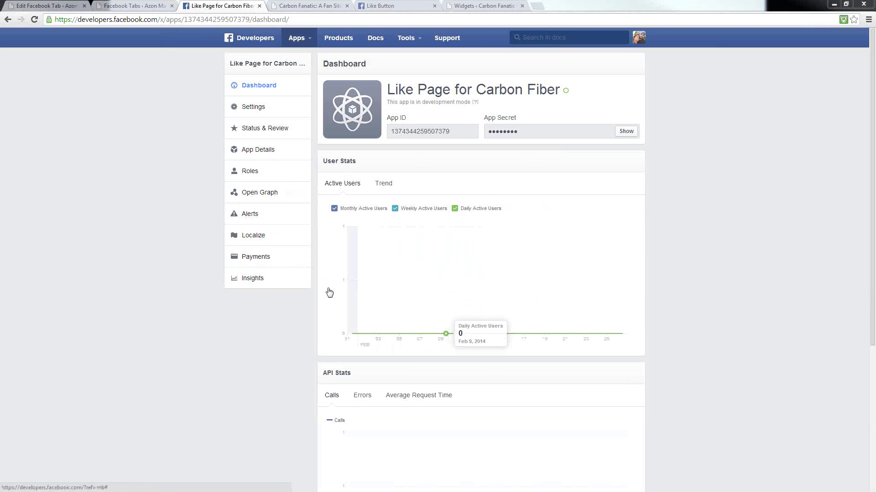
- In the app's Basic settings, enter ryanstevensonplugins.com in App Domains
click(253, 109)
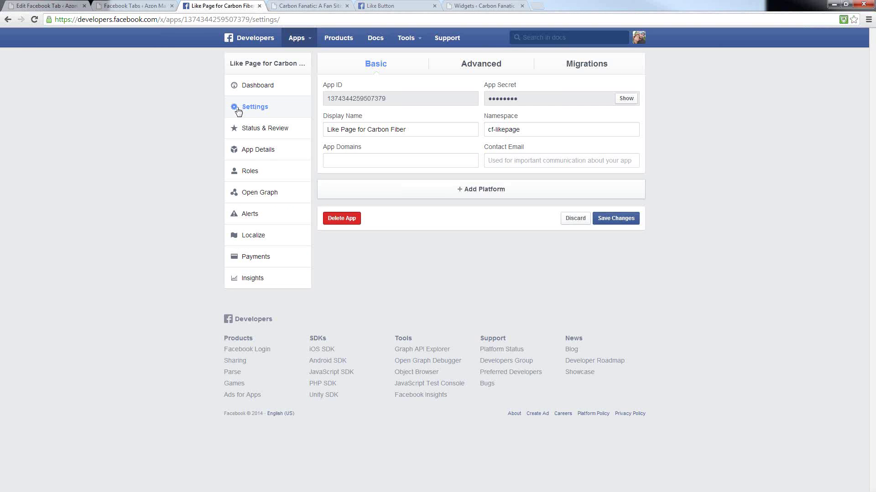
double_click(361, 98)
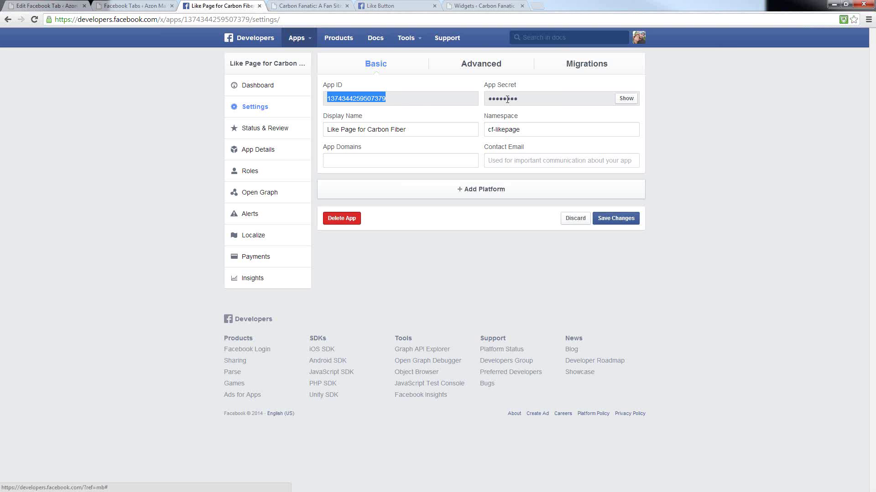
click(336, 161)
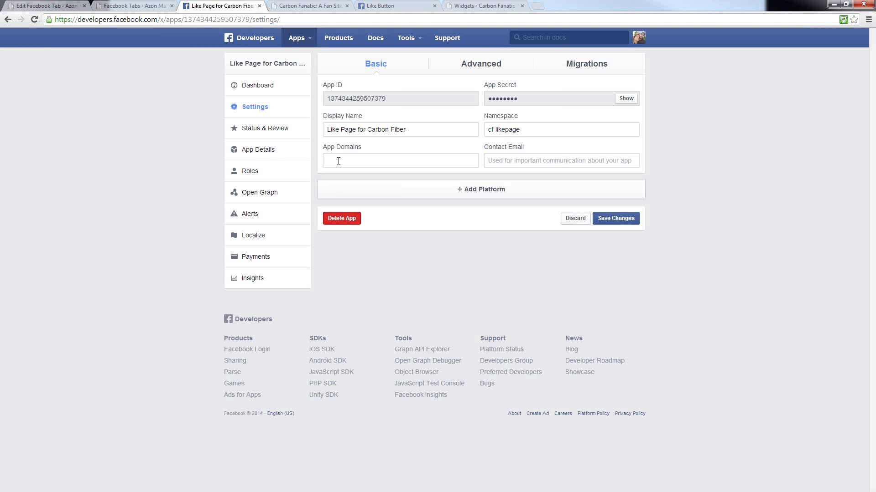
text(ryanstevensonplugins.com)
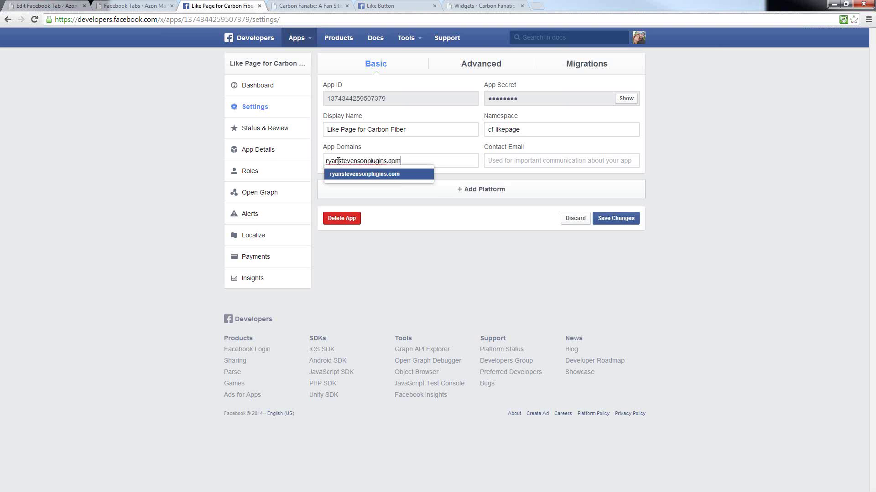
- Confirm the App Domains entry, fill in the contact e-mail, and bring up the platform choices
key(Return)
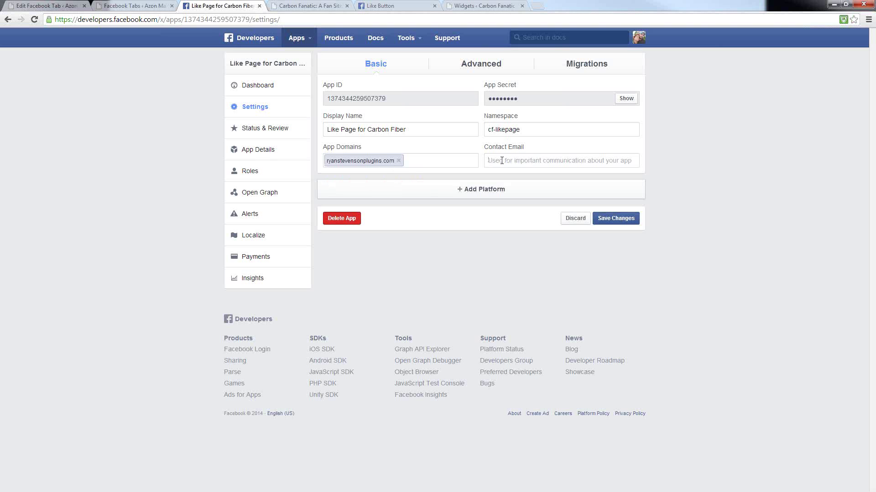
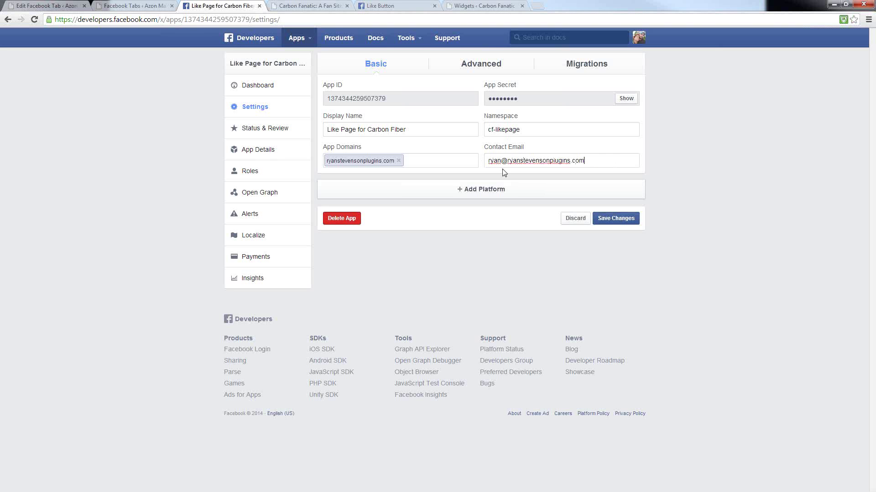
click(571, 169)
click(475, 194)
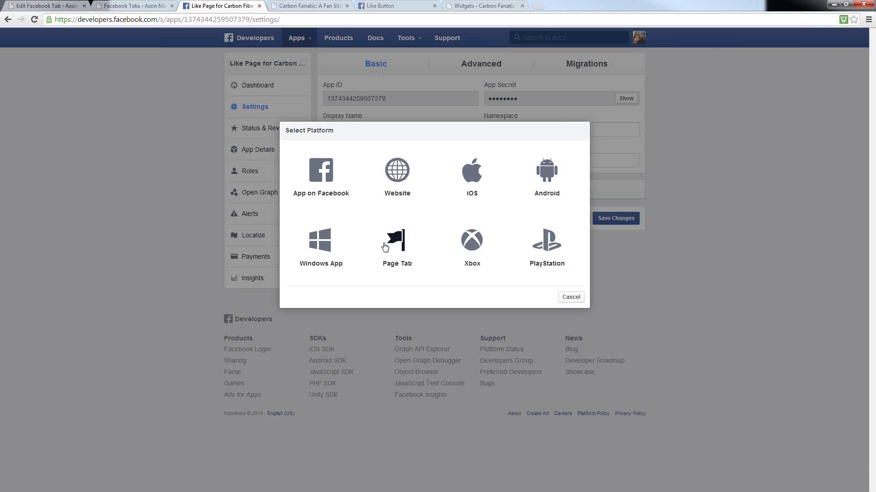
- Add the App on Facebook and Page Tab platforms to the app
click(320, 173)
scroll(374, 196, down, 1)
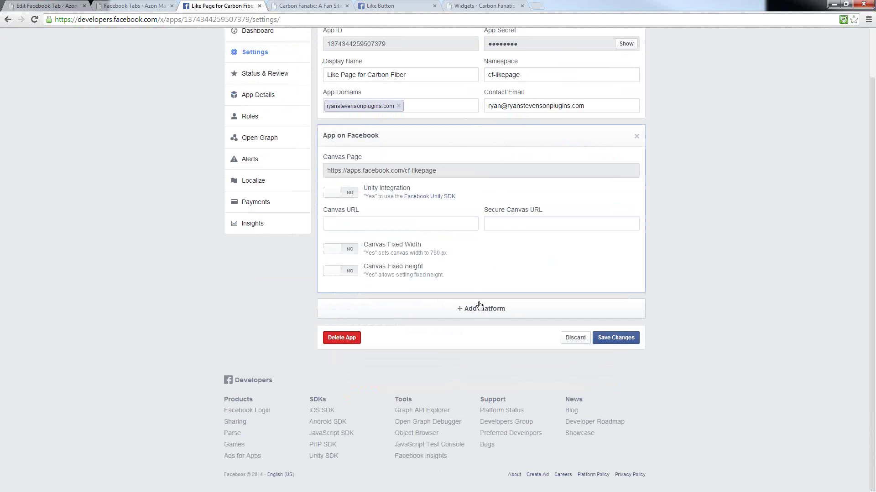
click(472, 310)
click(396, 244)
scroll(606, 264, down, 3)
scroll(710, 257, up, 5)
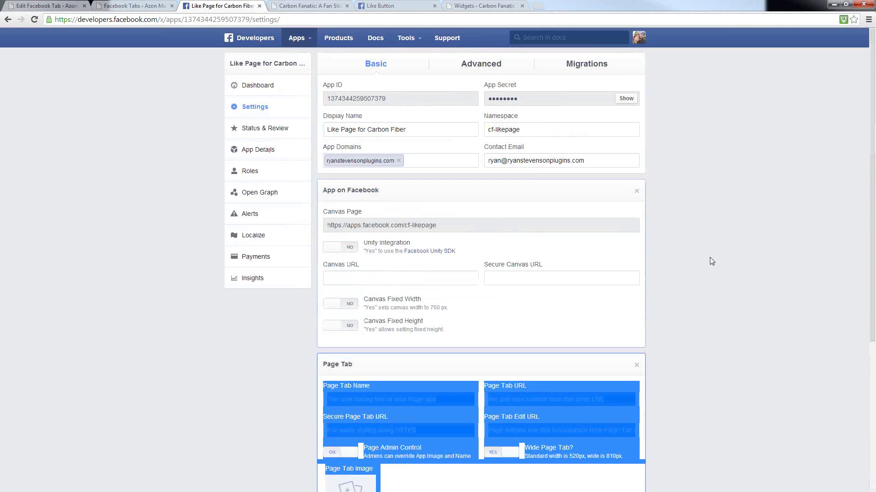
scroll(674, 311, down, 3)
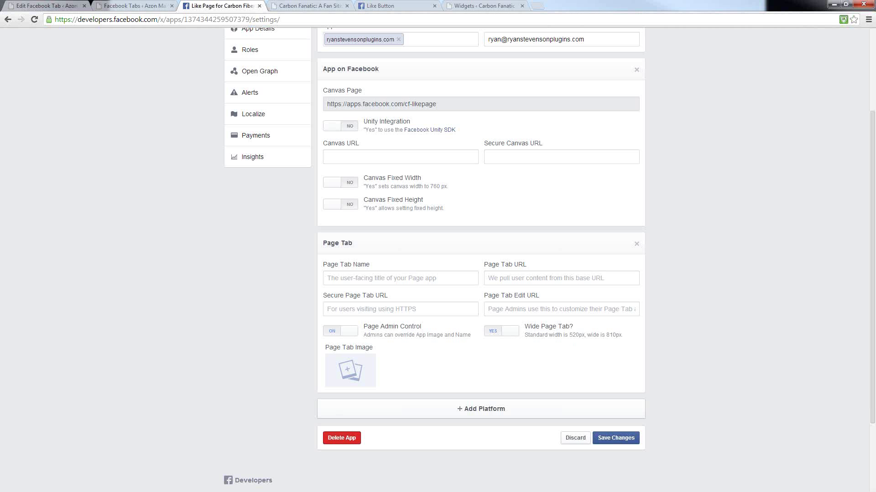
click(45, 5)
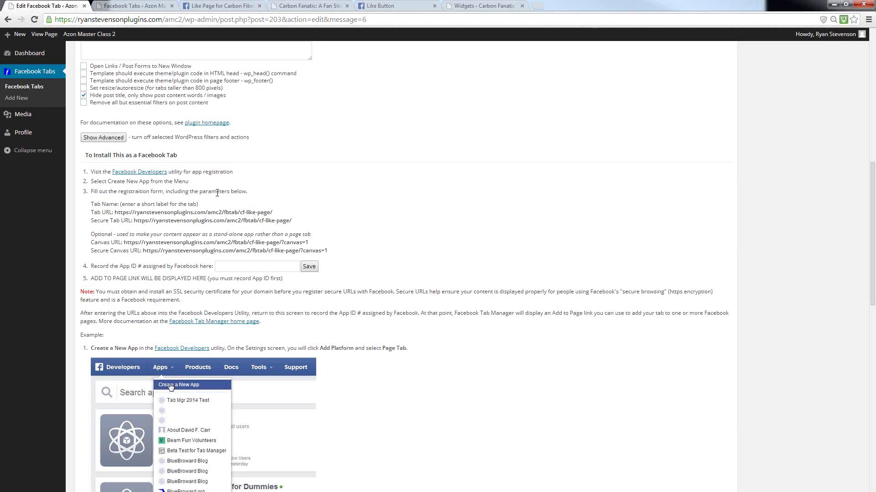
- Copy the CF Like Page Tab URL from WordPress's 'To Install This as a Facebook Tab' instructions
scroll(353, 186, up, 9)
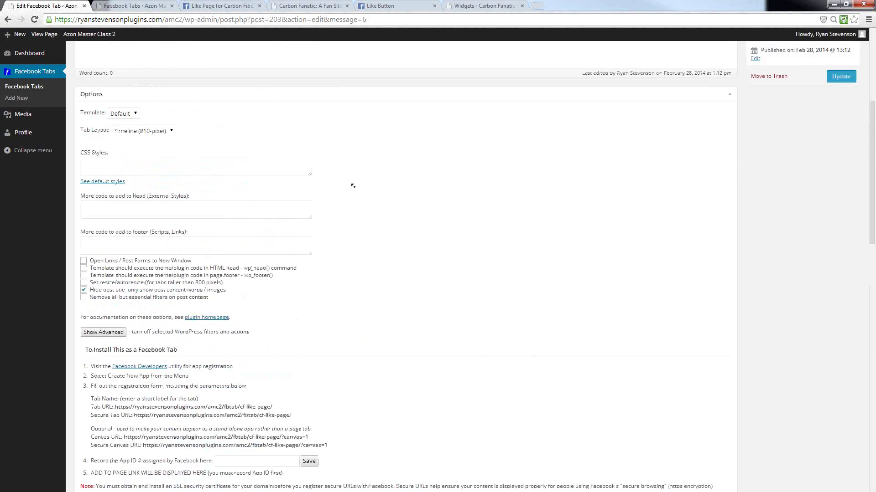
scroll(352, 186, up, 1)
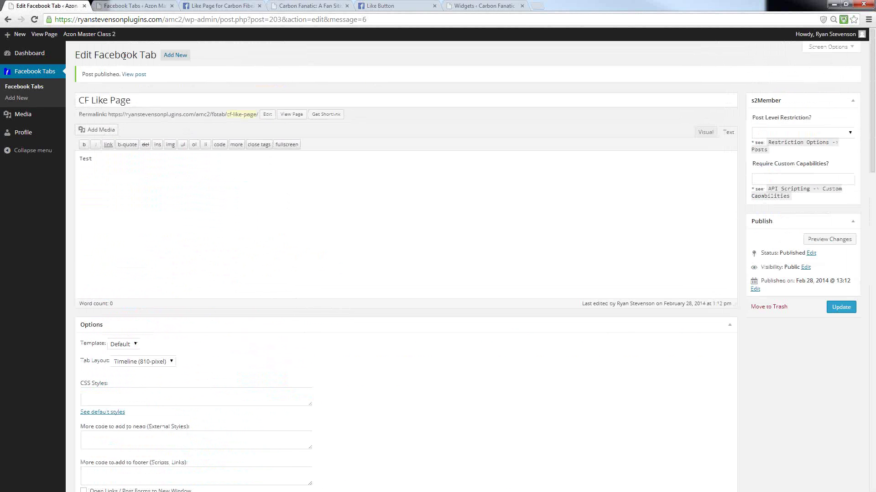
scroll(248, 353, down, 8)
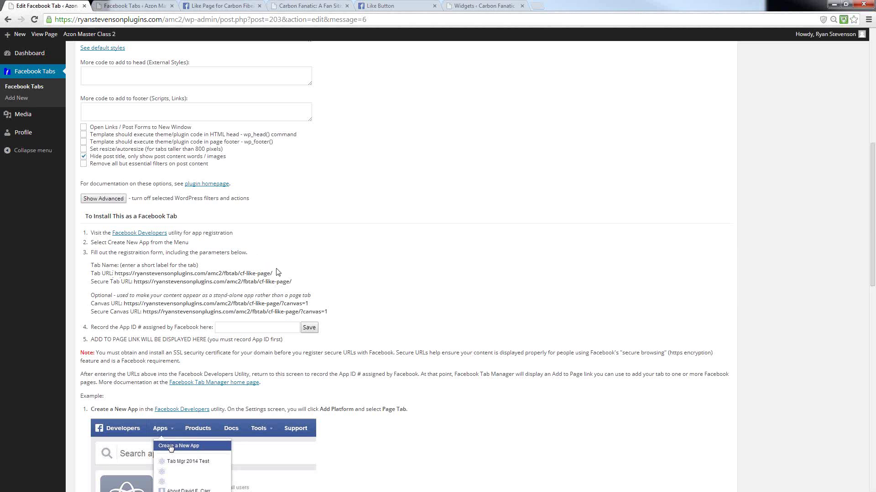
drag(274, 273, 114, 274)
right_click(123, 274)
click(145, 279)
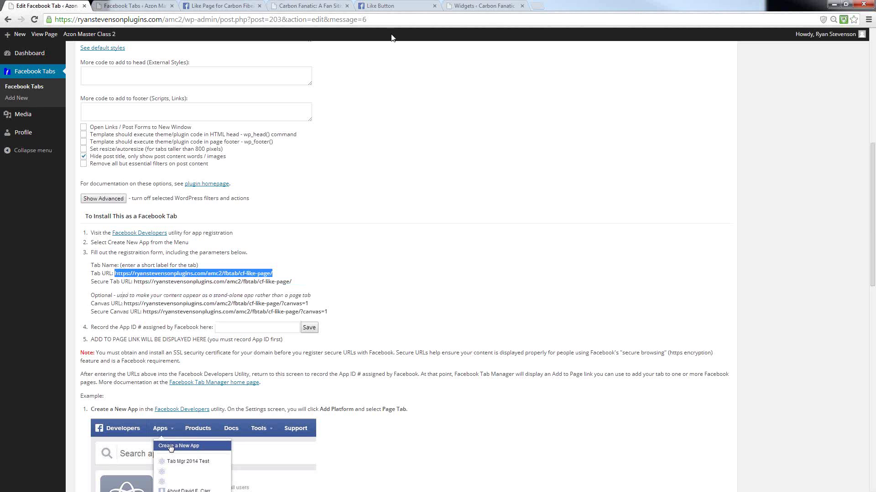
click(219, 7)
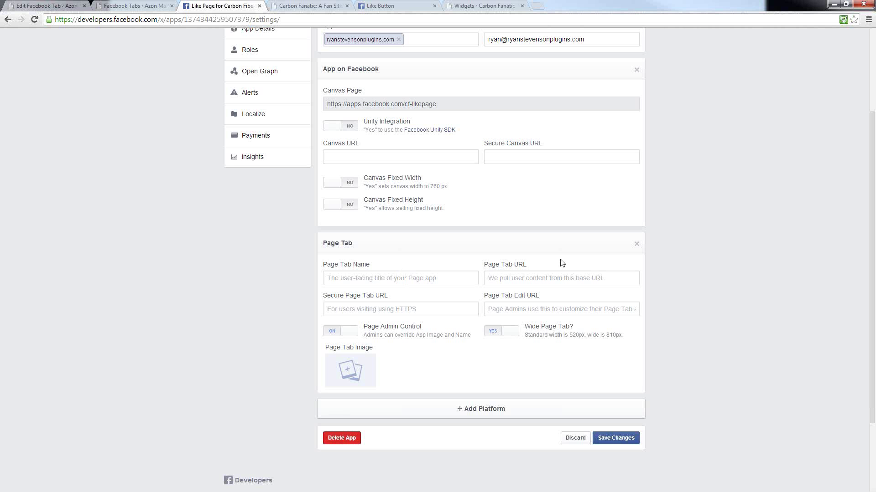
- Paste the CF Like Page tab address into both Page Tab URL and Secure Page Tab URL
click(507, 278)
right_click(495, 277)
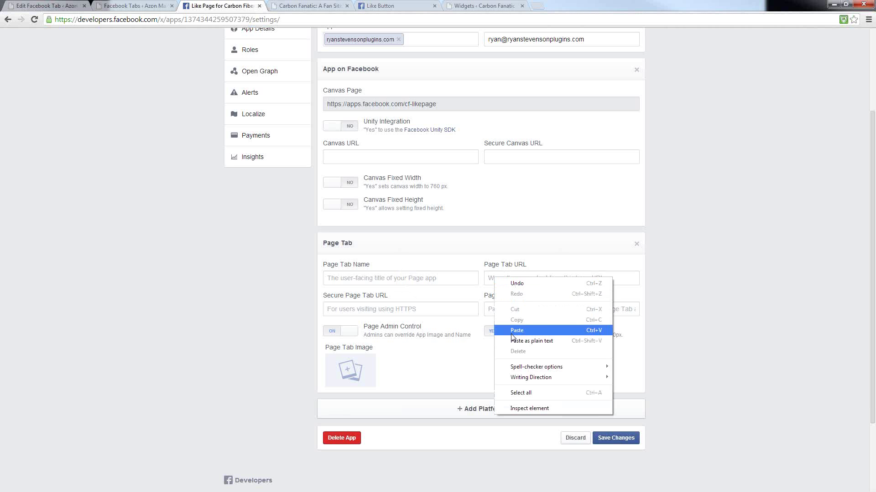
click(522, 331)
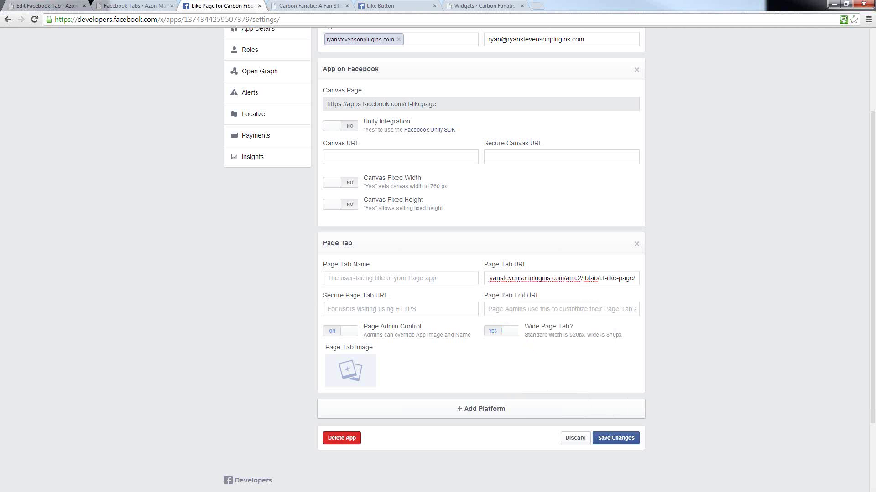
right_click(352, 314)
click(373, 365)
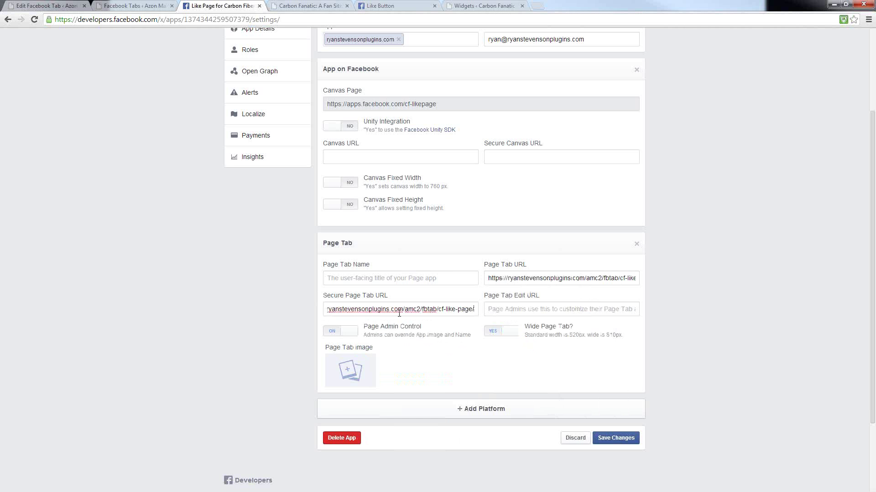
click(351, 284)
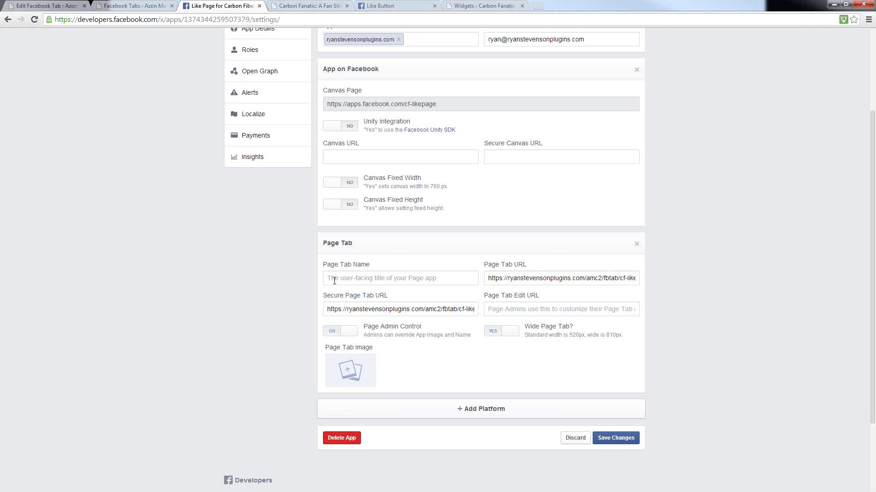
- Open the Carbon Fanatics Facebook page in a new tab and scroll to its app tabs row
scroll(121, 273, up, 3)
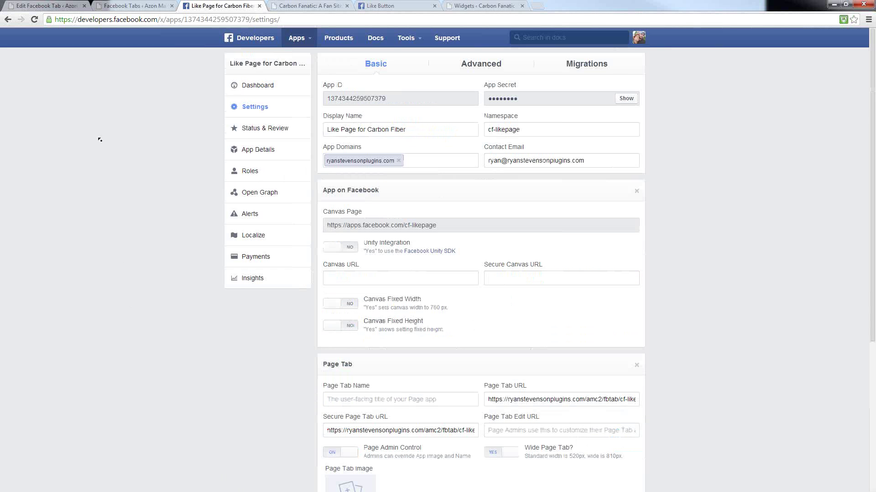
right_click(641, 40)
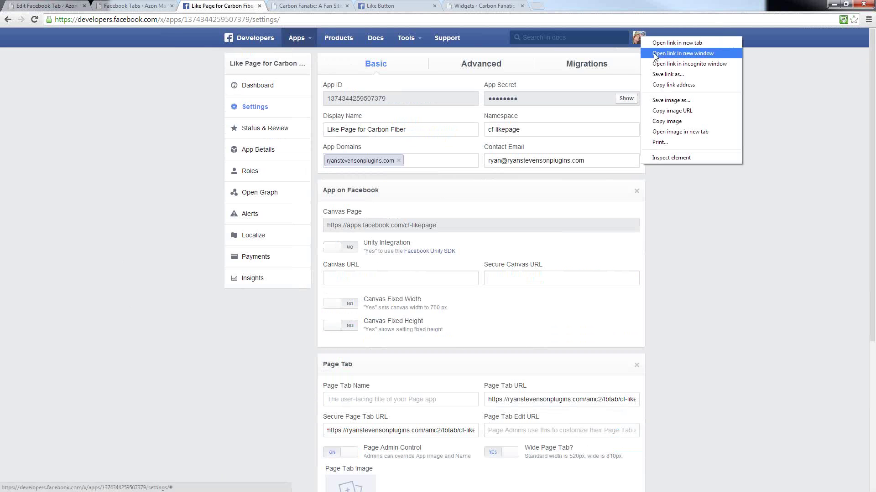
click(656, 41)
click(299, 7)
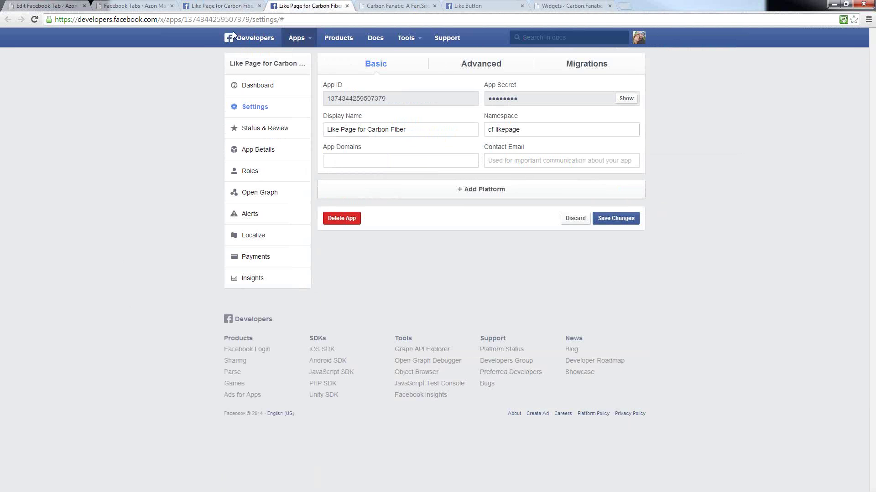
click(250, 18)
text(facebook.com/)
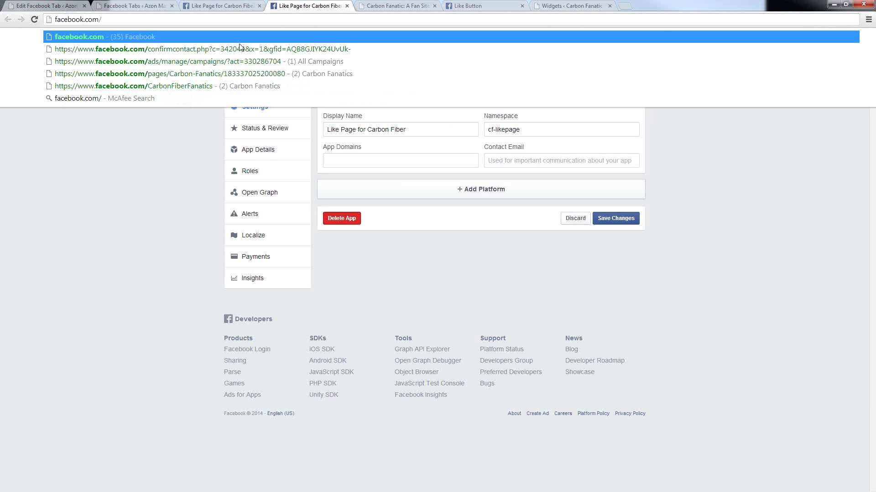
click(229, 84)
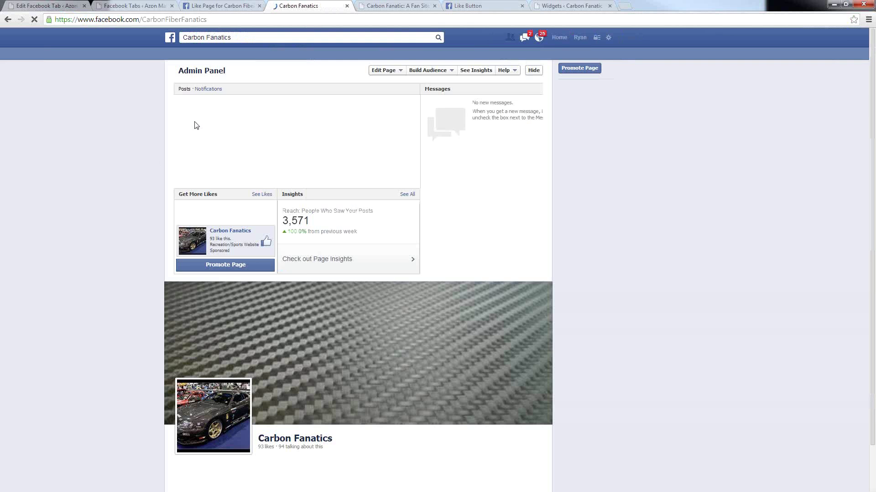
scroll(654, 212, down, 1)
scroll(638, 222, down, 5)
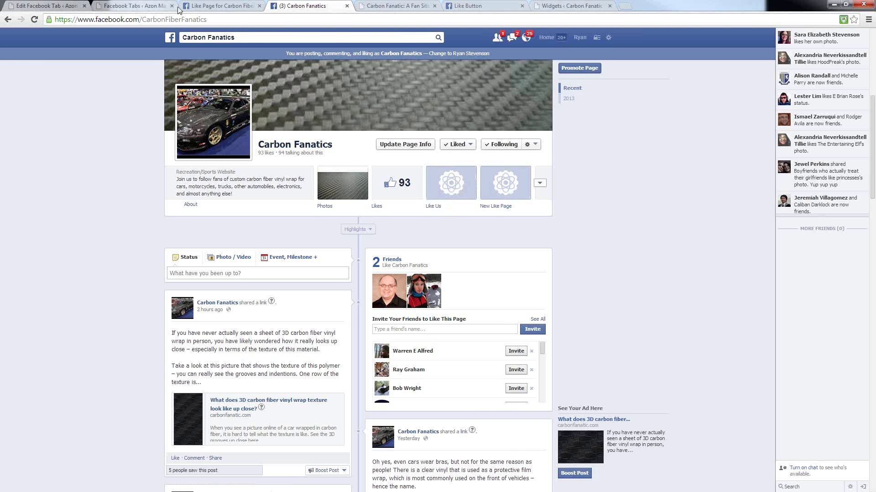
click(222, 5)
- Enter 'Test Like Page' as the Page Tab Name
click(334, 398)
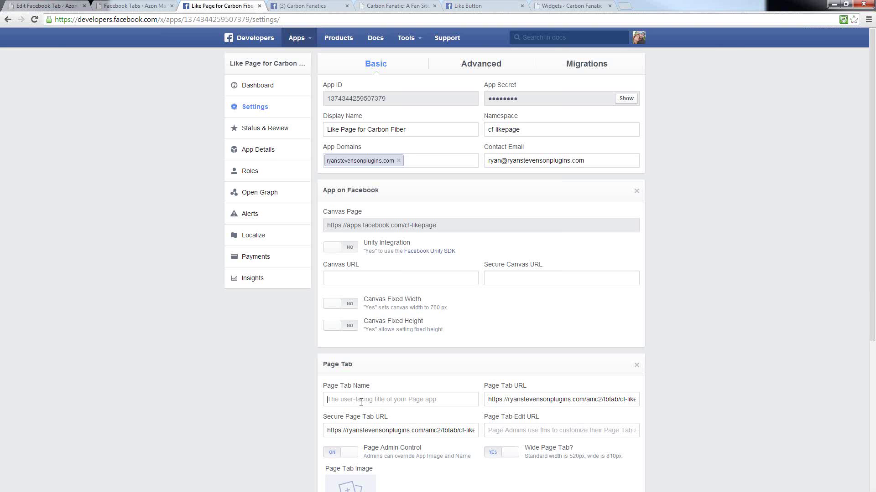
text(Test Like)
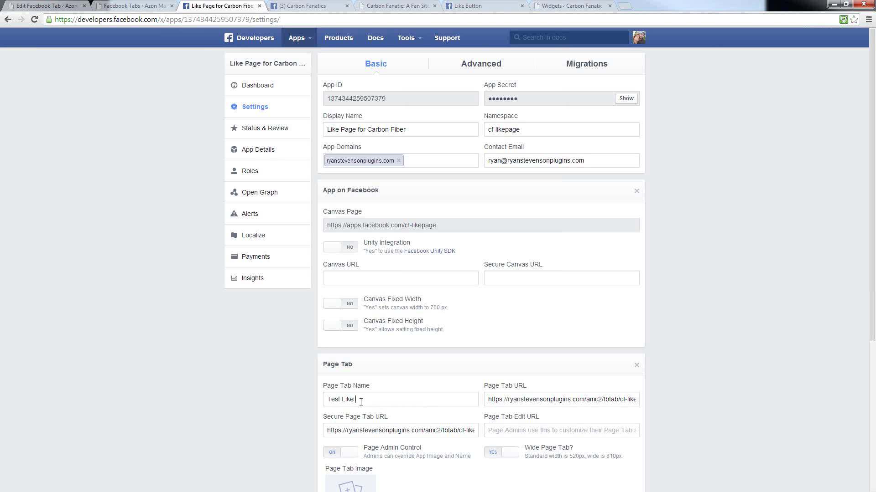
text( Page)
scroll(551, 276, down, 4)
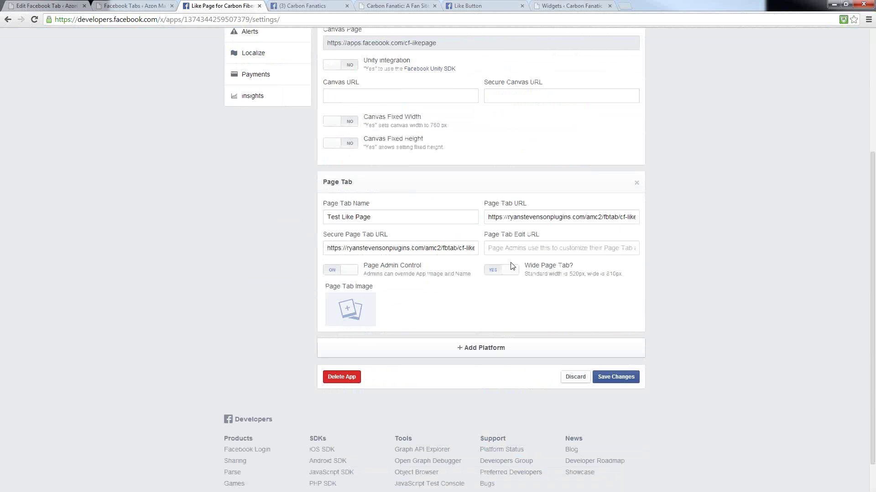
scroll(679, 301, up, 3)
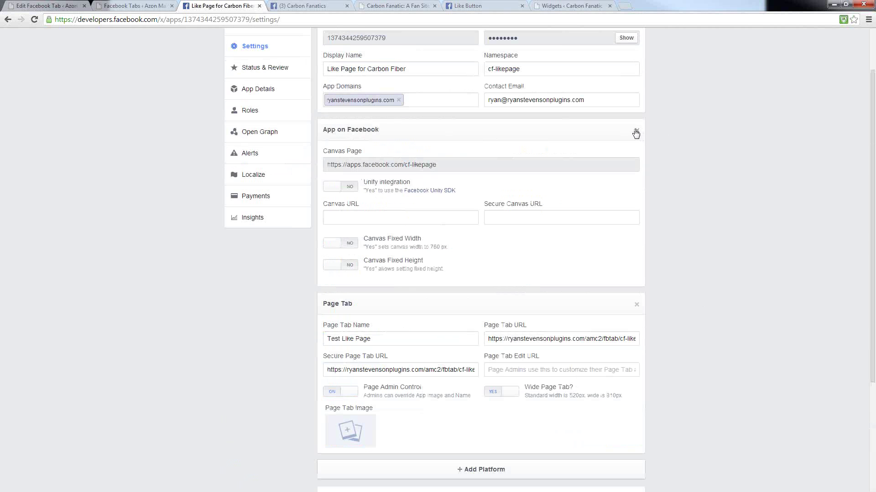
scroll(584, 260, down, 4)
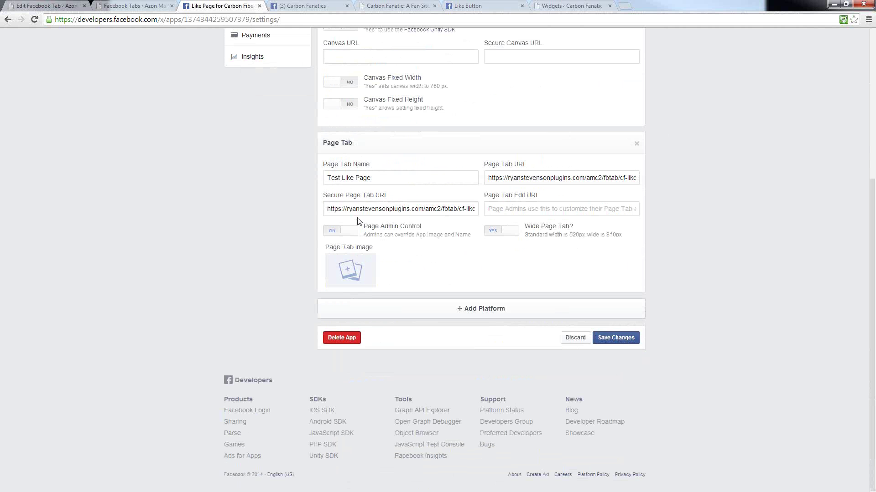
mouse_move(347, 266)
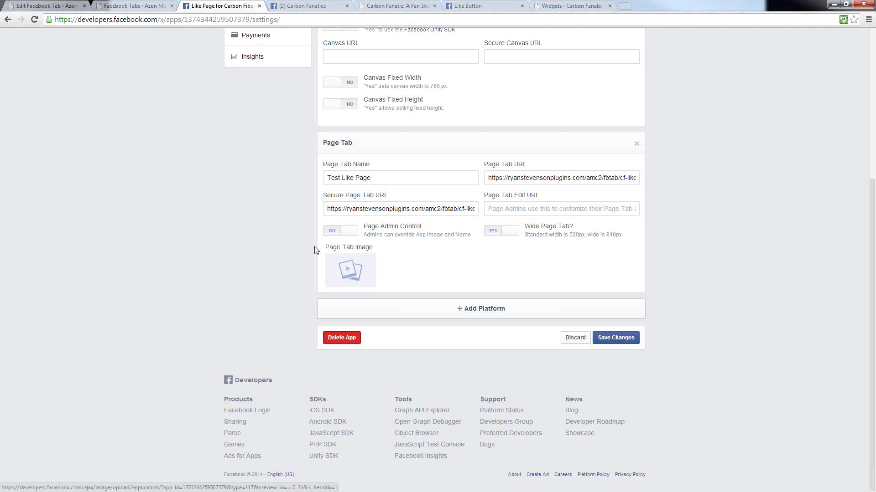
- Cancel the Page Tab Image upload and compare with the Carbon Fanatics page tabs
click(348, 277)
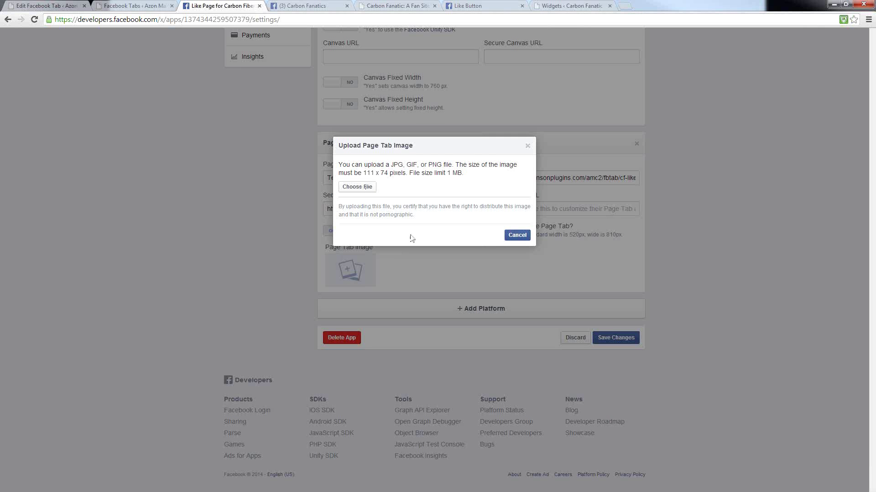
click(528, 147)
click(301, 6)
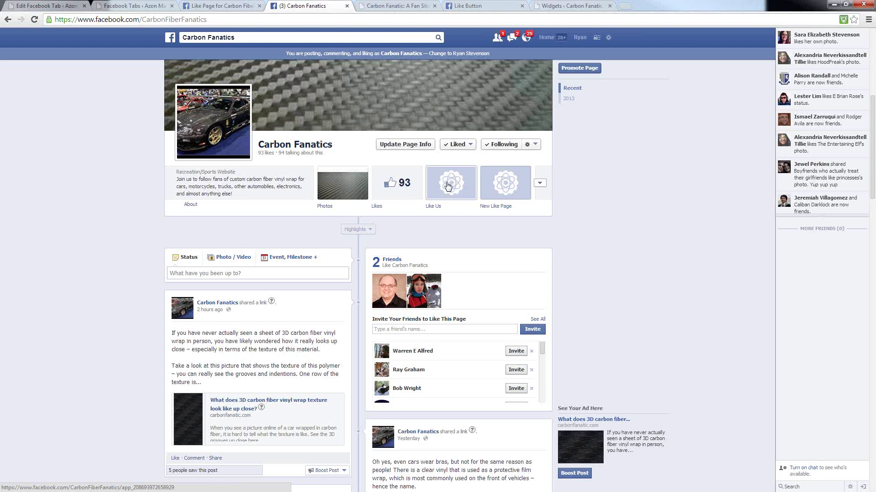
click(222, 6)
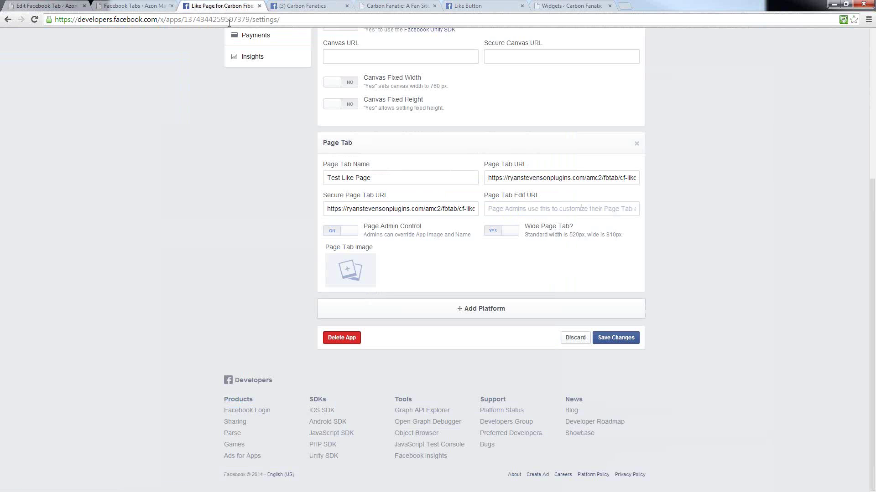
scroll(245, 188, up, 3)
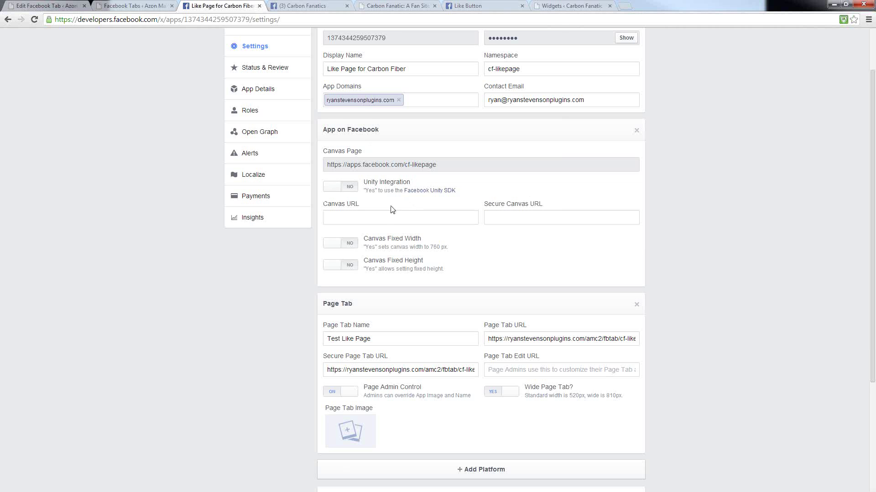
- Copy the plugin's Canvas URL ending ?canvas=1 into both Canvas URL and Secure Canvas URL
key(ctrl+1)
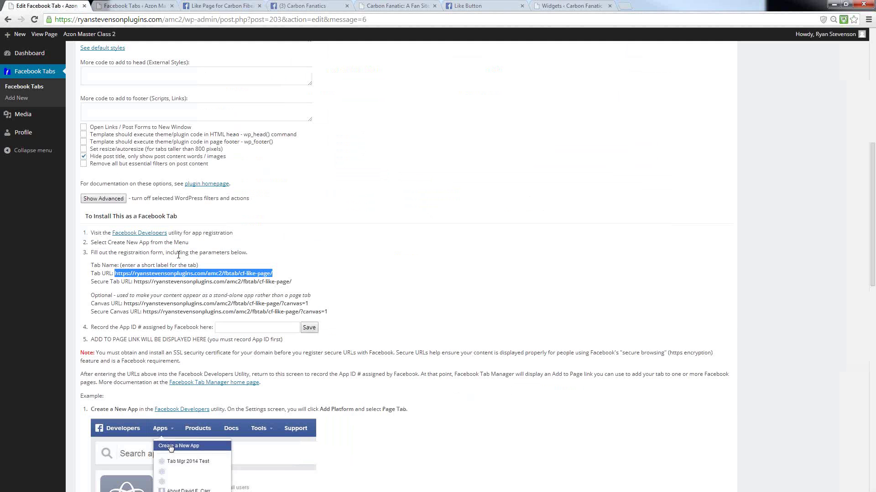
drag(325, 304, 126, 307)
right_click(140, 306)
click(155, 311)
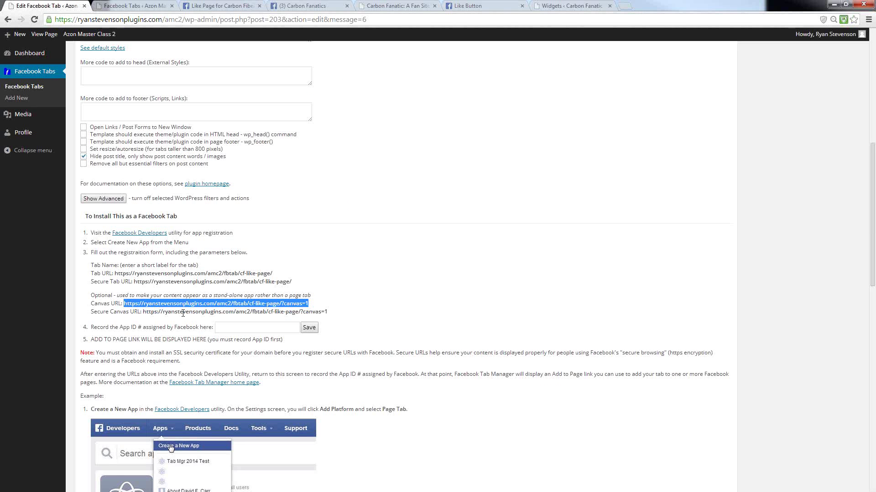
click(233, 6)
right_click(339, 217)
click(367, 273)
click(510, 219)
right_click(509, 219)
click(529, 272)
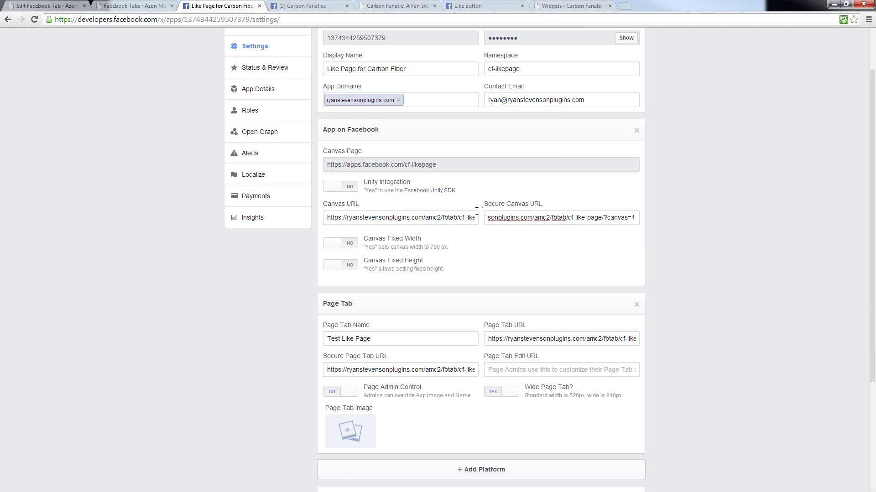
- Copy the Canvas Page address, check the cf-likepage namespace, and save the app settings
click(521, 261)
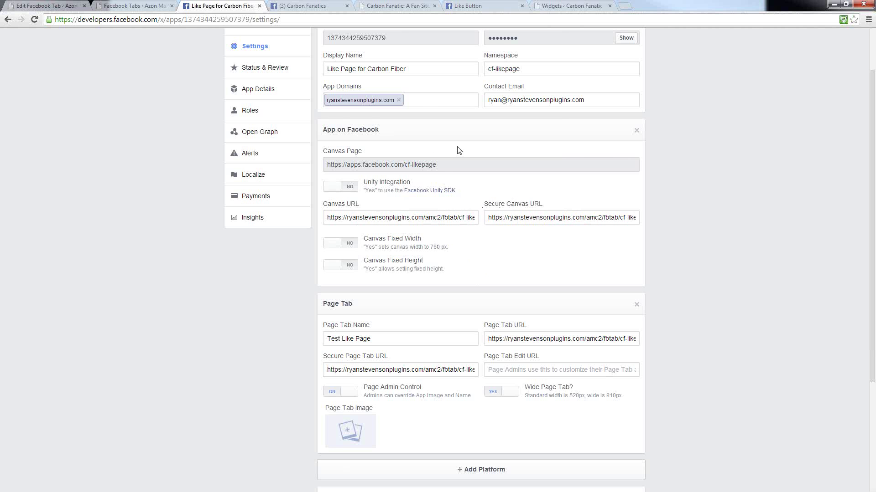
drag(439, 166, 324, 165)
right_click(349, 166)
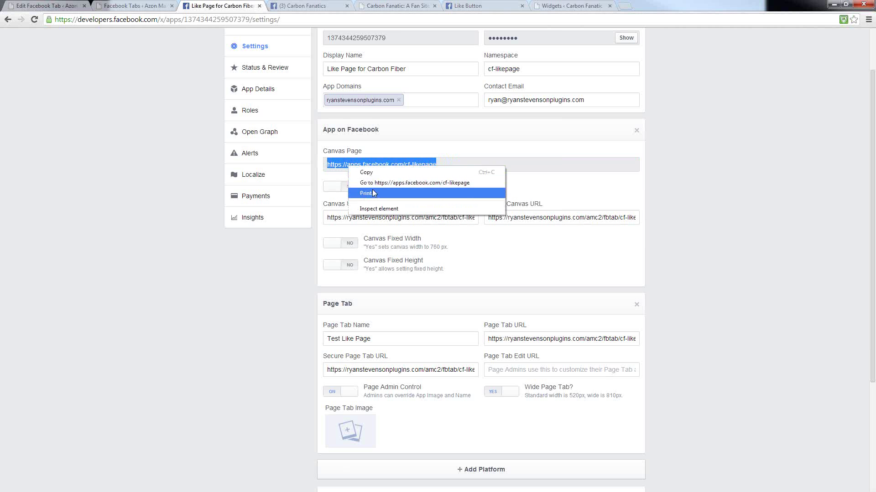
click(401, 172)
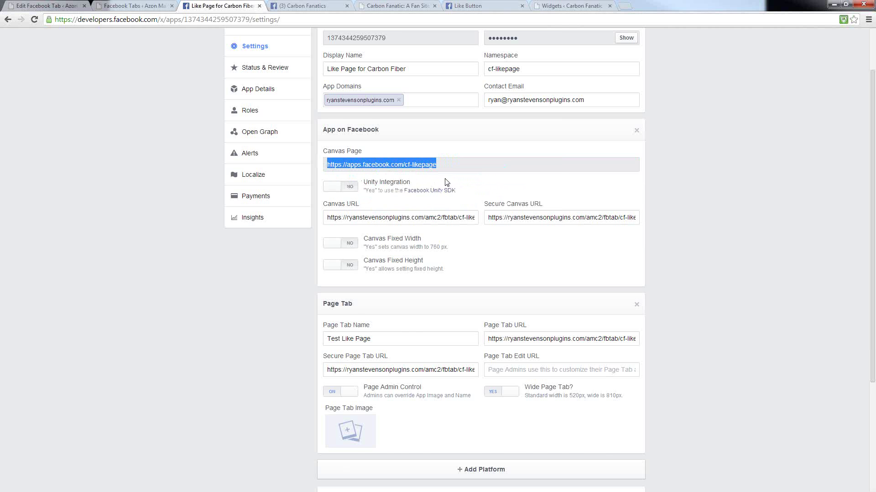
click(459, 152)
scroll(467, 165, up, 2)
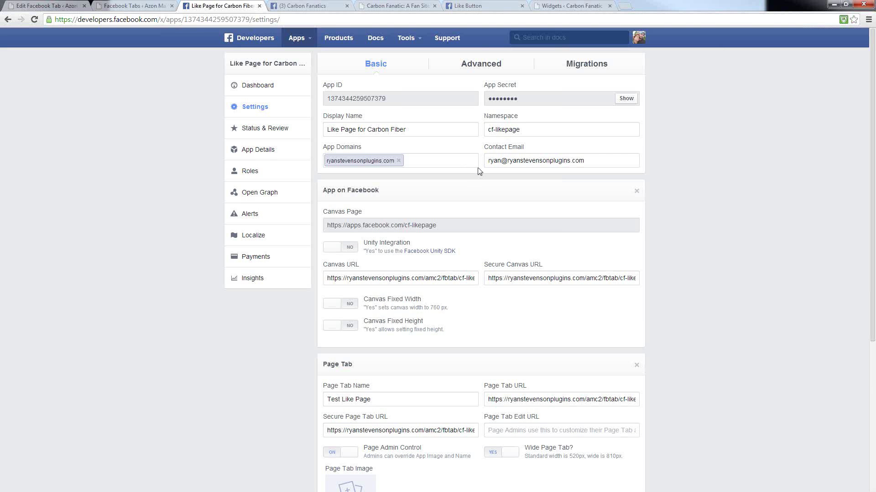
drag(525, 129, 483, 131)
click(523, 129)
drag(443, 226, 405, 227)
click(688, 232)
scroll(689, 231, down, 5)
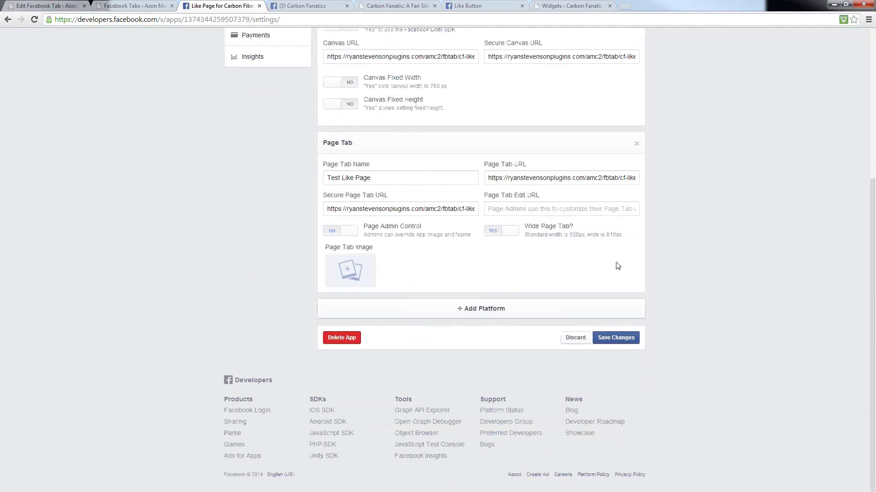
click(608, 338)
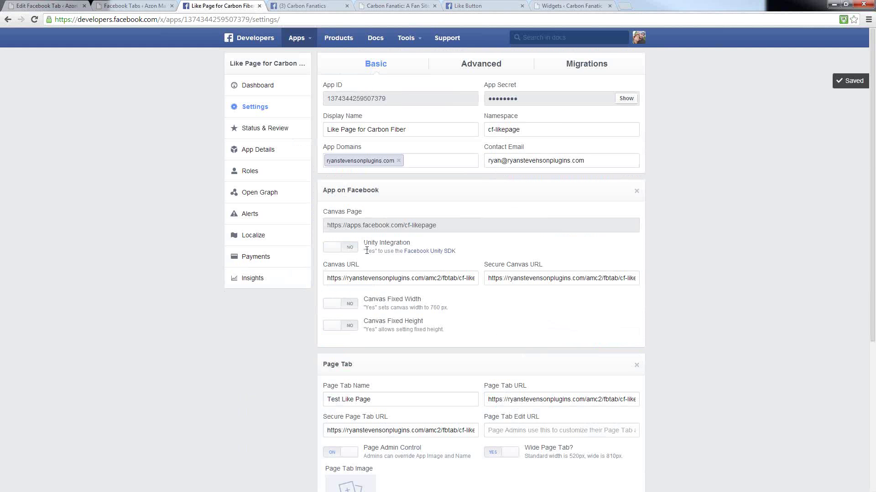
- Make the app public from Status & Review by switching it to YES and confirming
click(249, 134)
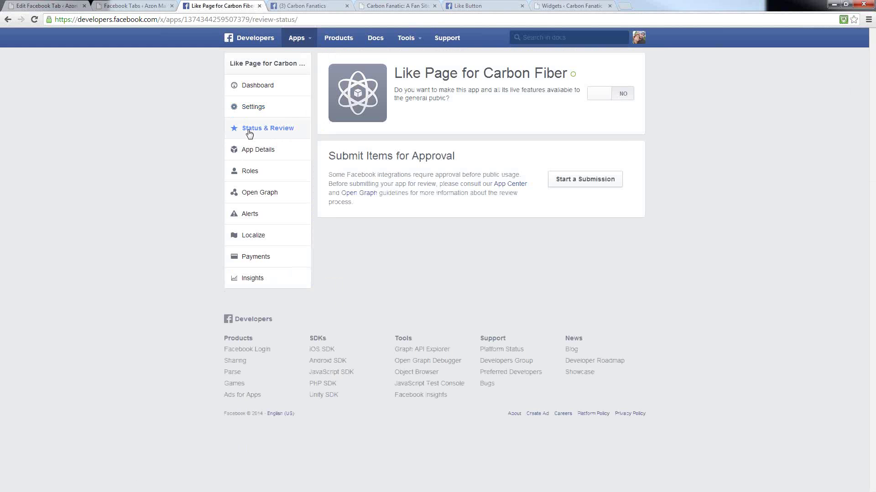
click(599, 99)
click(509, 209)
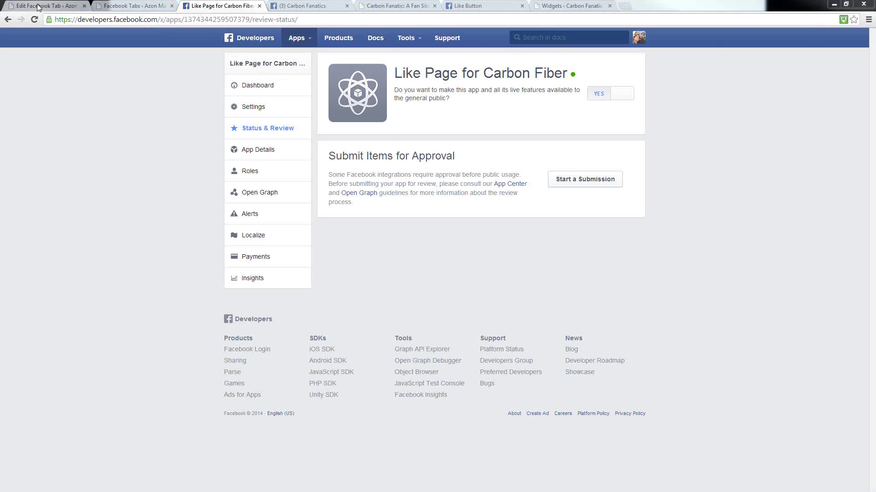
- Copy the App ID from the app's basic settings and return to the WordPress Edit Facebook Tab page
click(257, 109)
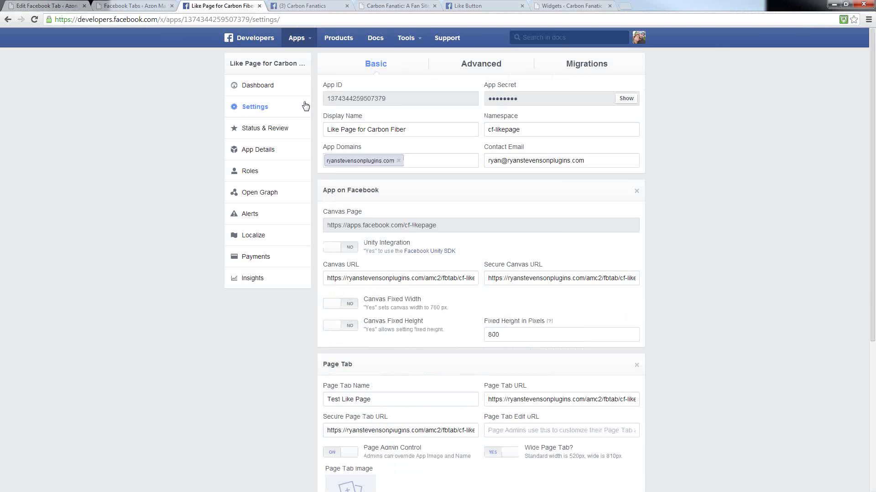
double_click(350, 98)
right_click(341, 101)
click(358, 109)
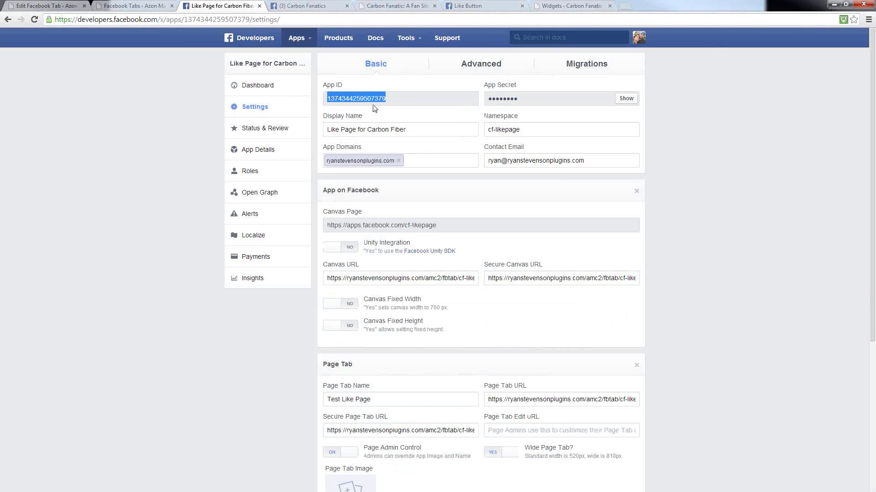
click(41, 6)
- Paste the copied App ID into the CF Like Page's App ID field and save it
click(418, 224)
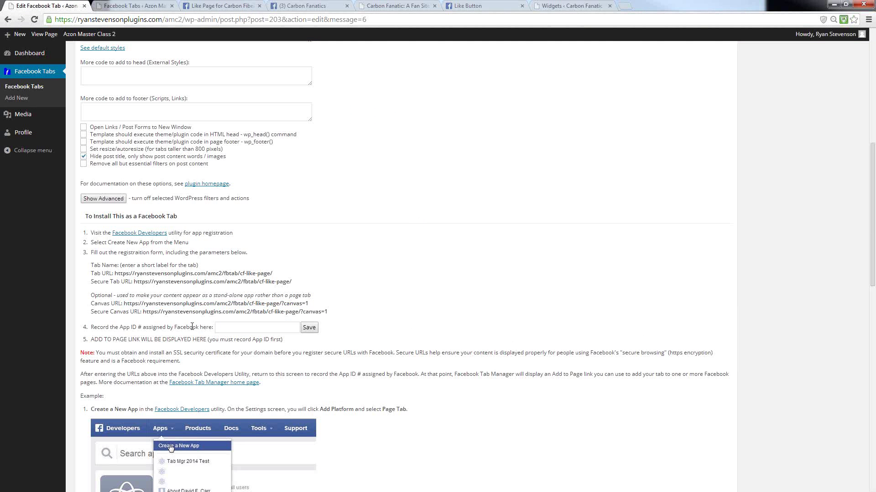
click(225, 328)
right_click(229, 327)
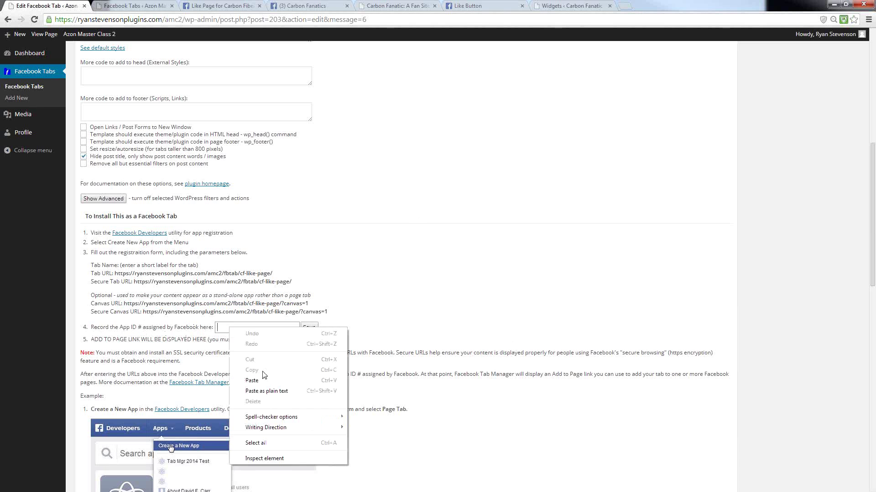
click(261, 379)
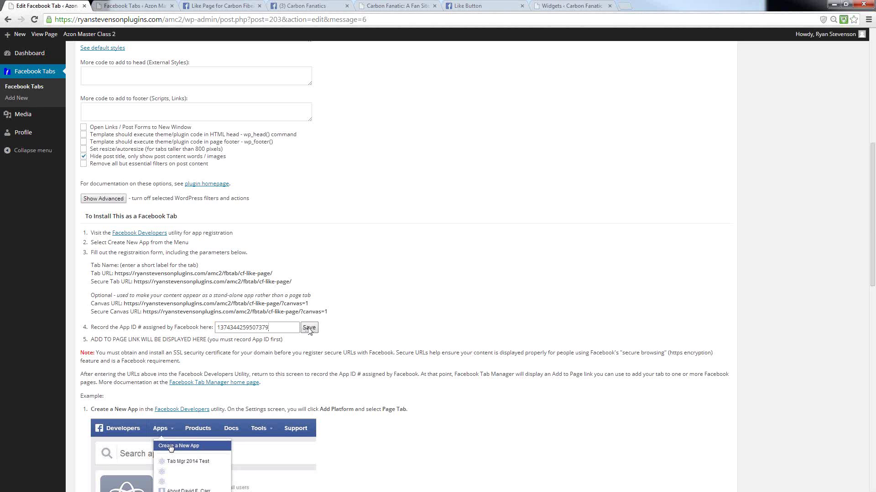
right_click(72, 372)
click(91, 343)
click(308, 332)
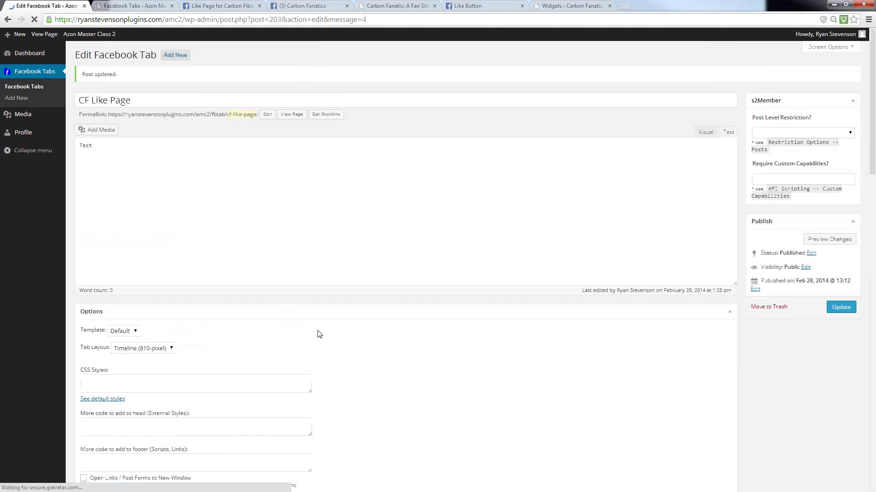
- Start adding the tab to a Facebook page from the install steps via Add to Page
scroll(383, 367, down, 15)
scroll(149, 379, up, 7)
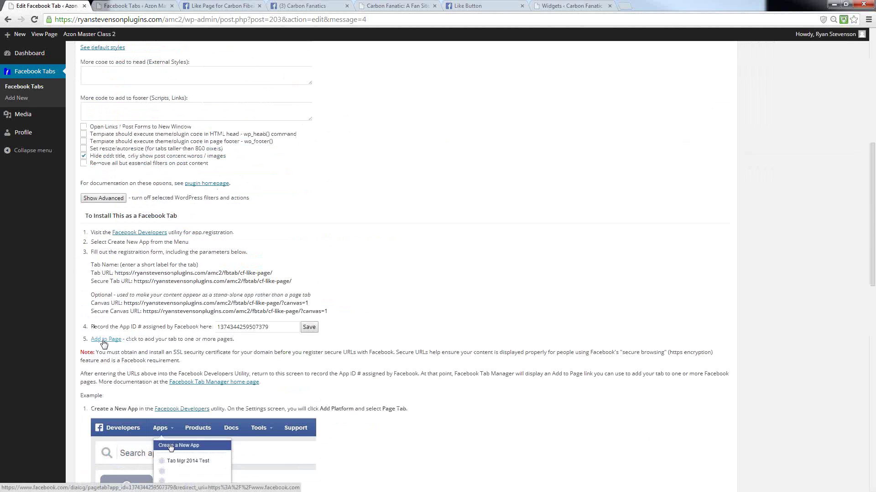
click(103, 340)
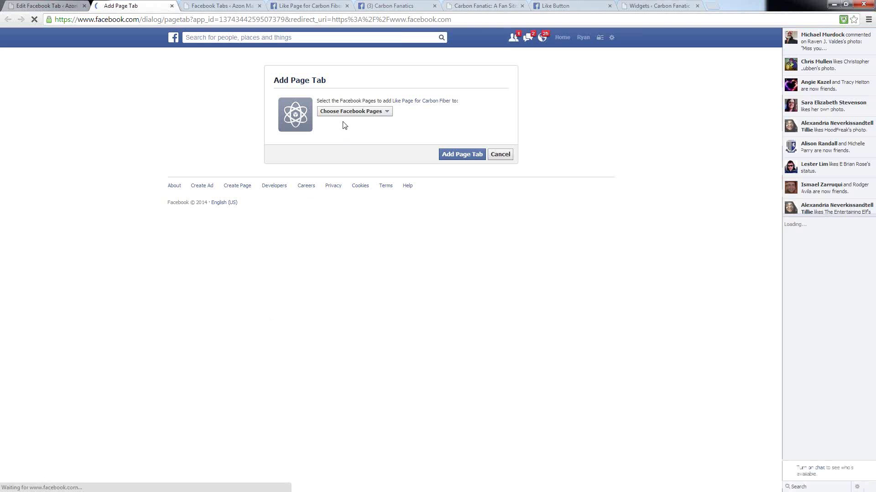
- Add the page tab to the Carbon Fanatics page in the Add Page Tab dialog
click(388, 112)
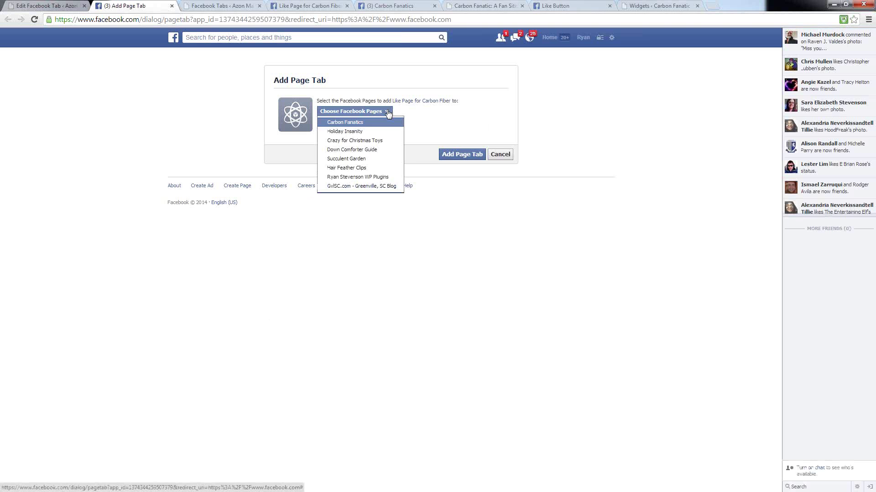
click(331, 126)
click(456, 154)
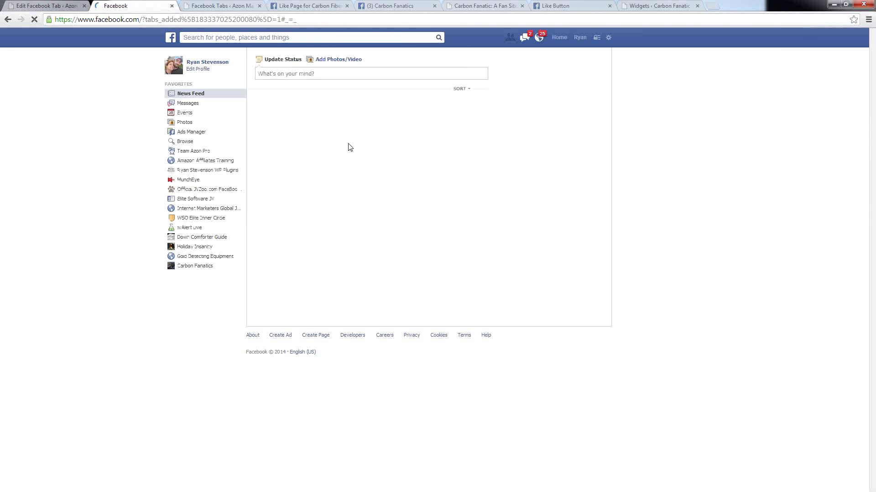
- Open the Carbon Fanatics page and expand its apps row to find Test Like Page
click(191, 267)
scroll(632, 224, down, 3)
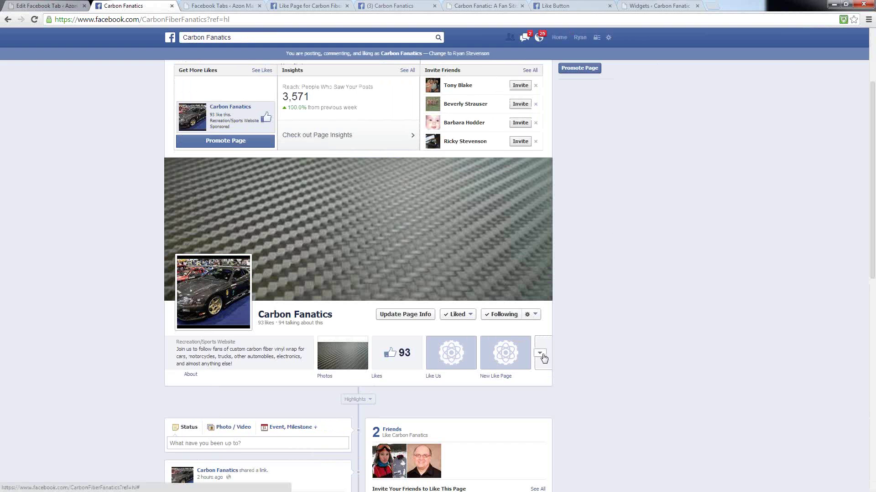
click(541, 356)
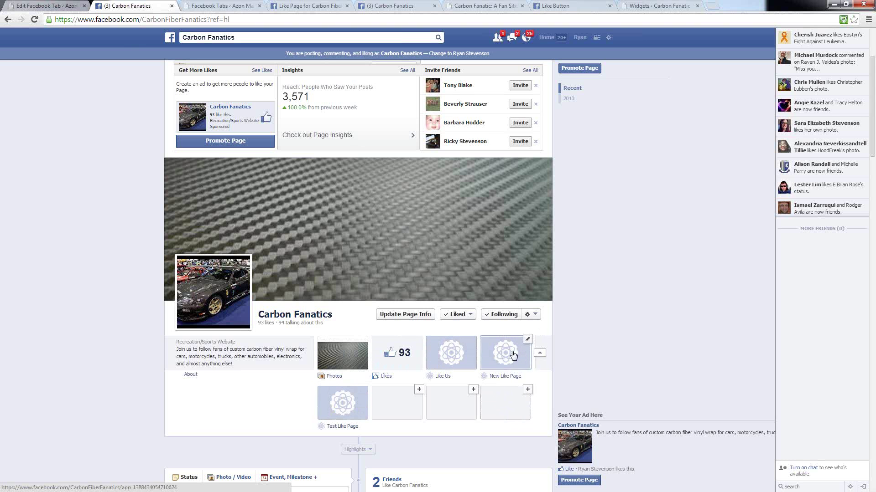
click(539, 353)
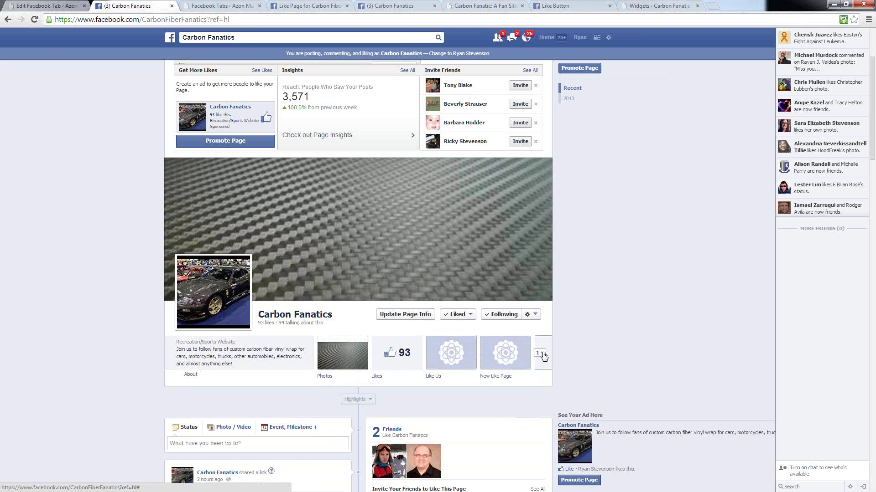
click(542, 355)
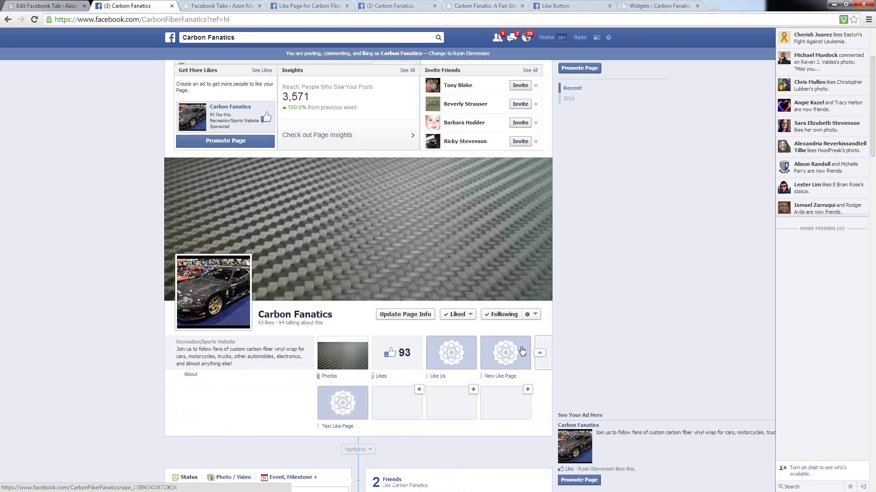
scroll(570, 296, down, 4)
scroll(637, 404, up, 1)
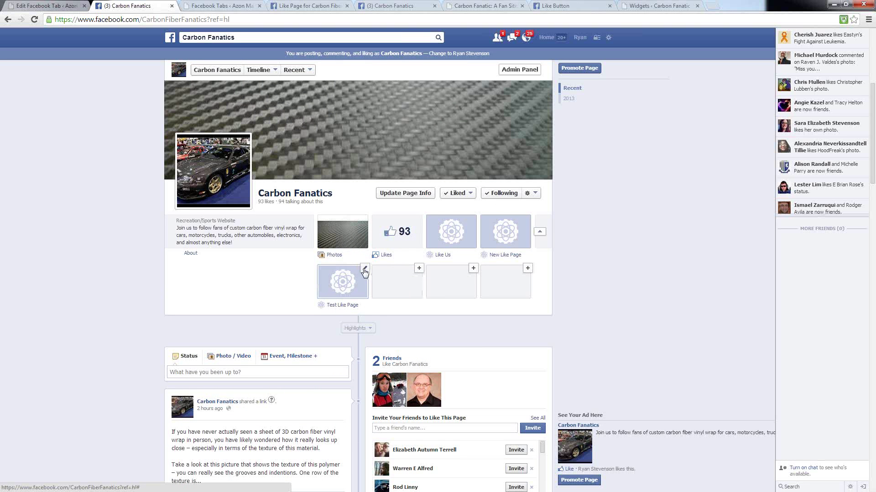
- Swap the Test Like Page and Likes tile positions, then swap them back
click(364, 270)
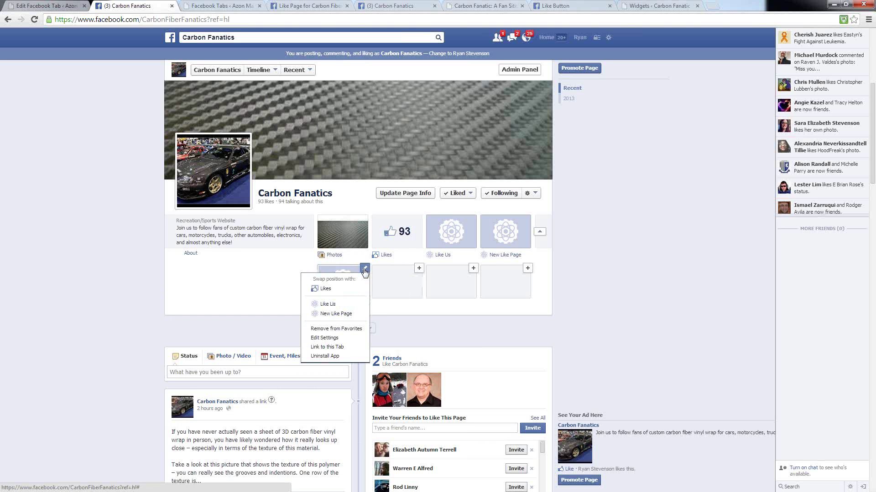
click(327, 289)
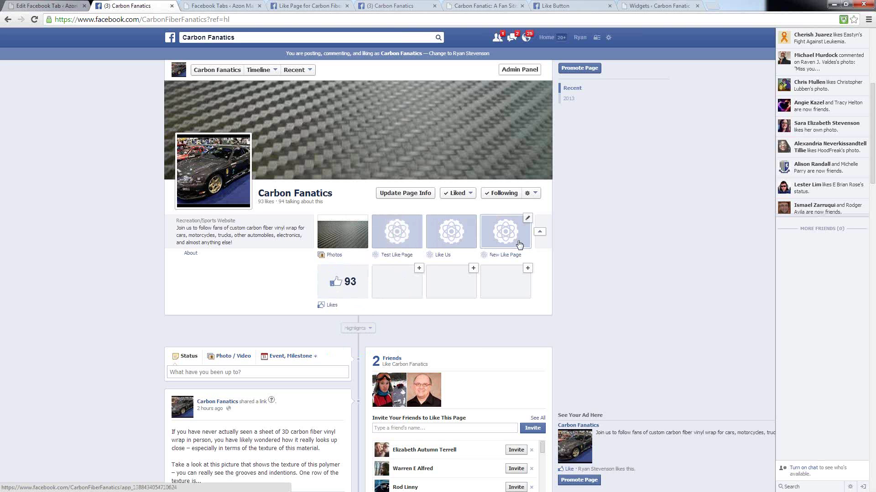
click(540, 235)
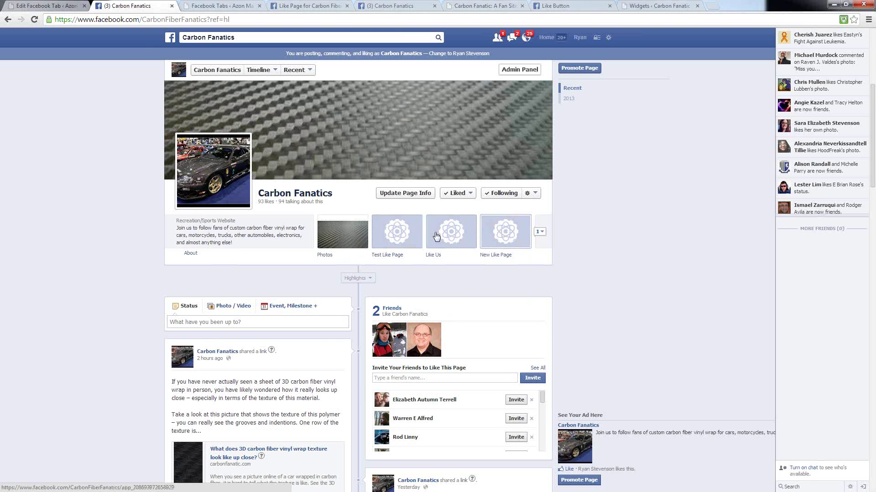
click(539, 232)
click(364, 268)
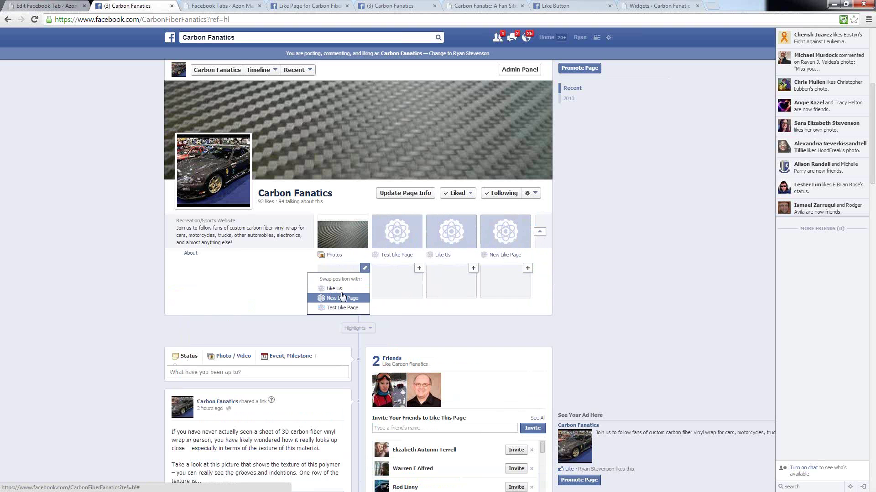
click(342, 308)
click(540, 232)
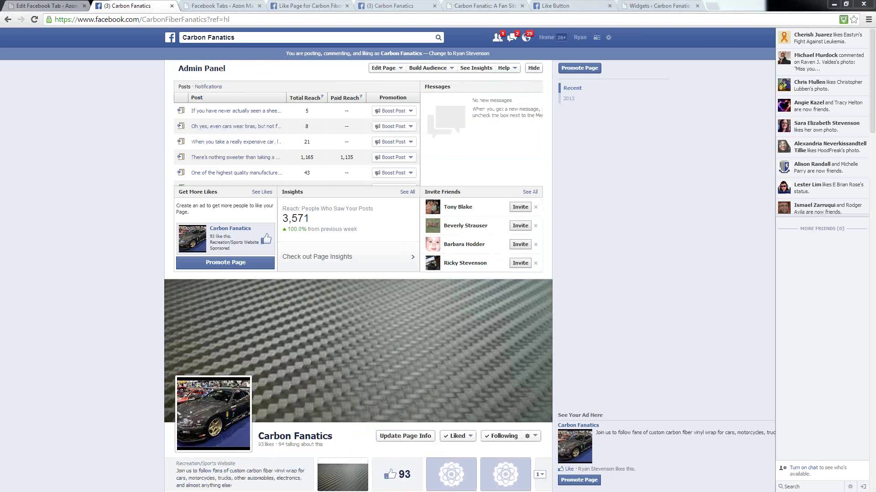
- Open the Test Like Page tab and check that it shows the word Test
scroll(638, 301, down, 6)
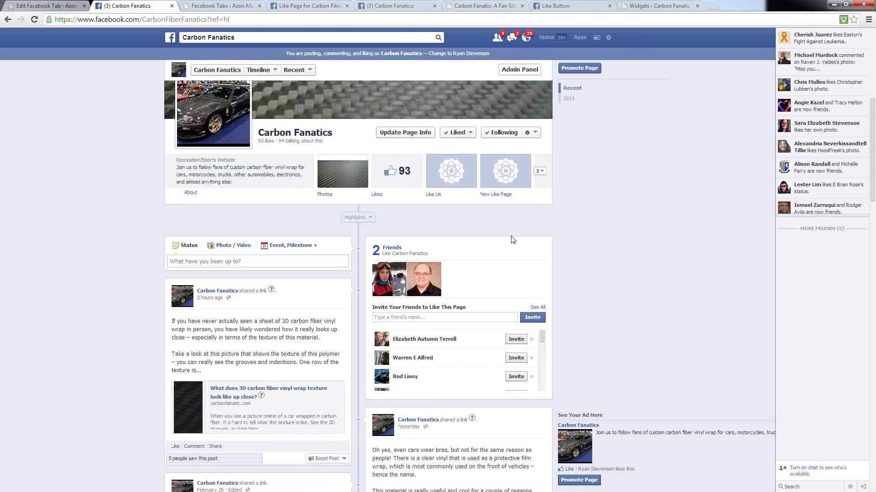
click(540, 171)
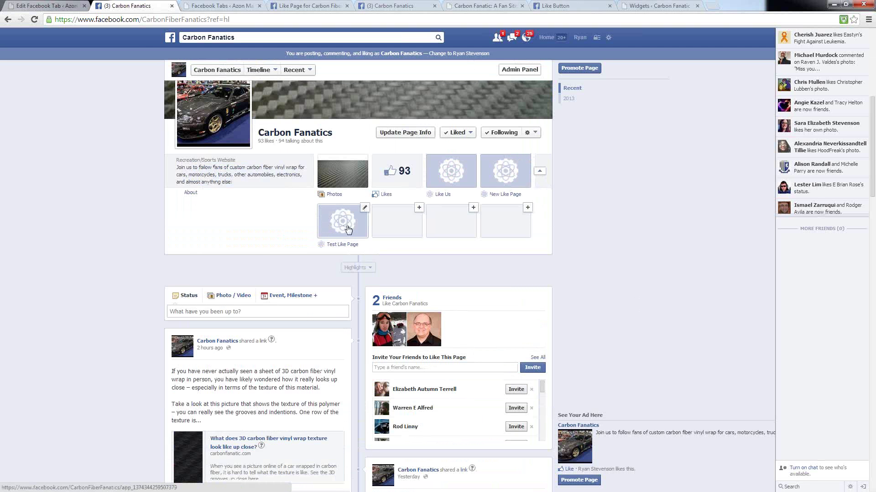
click(344, 227)
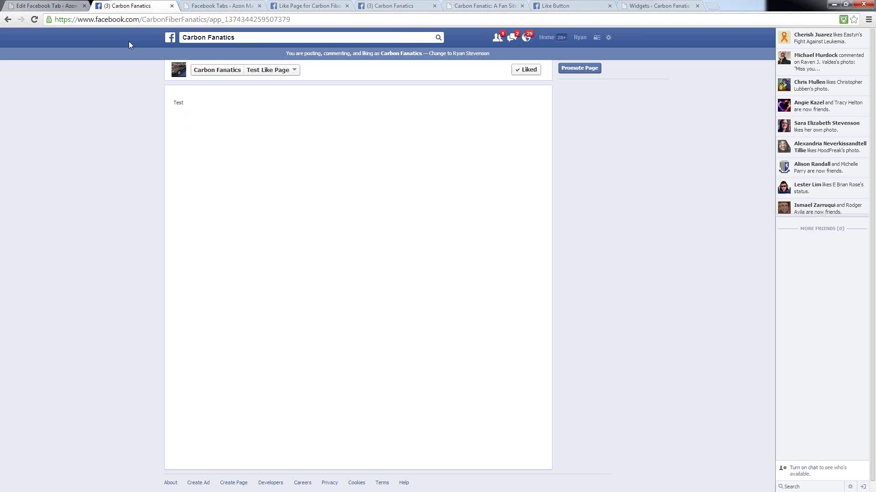
drag(184, 103, 172, 103)
click(192, 120)
click(37, 8)
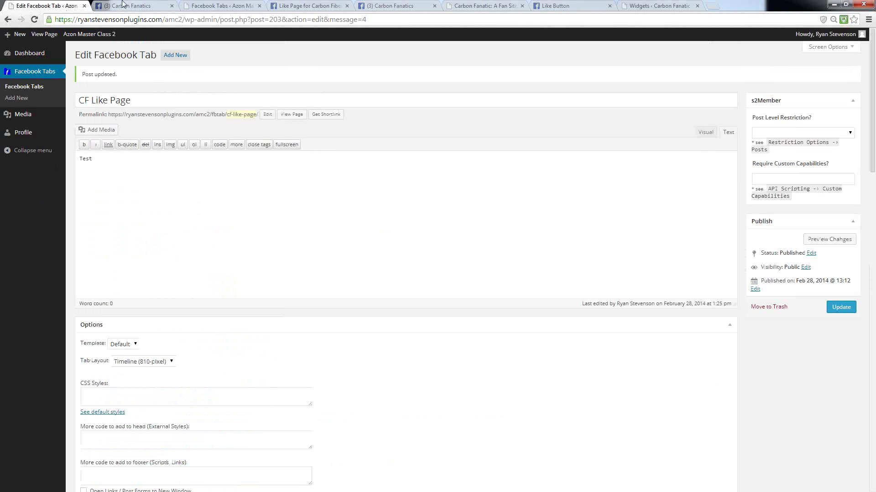
click(216, 6)
click(321, 8)
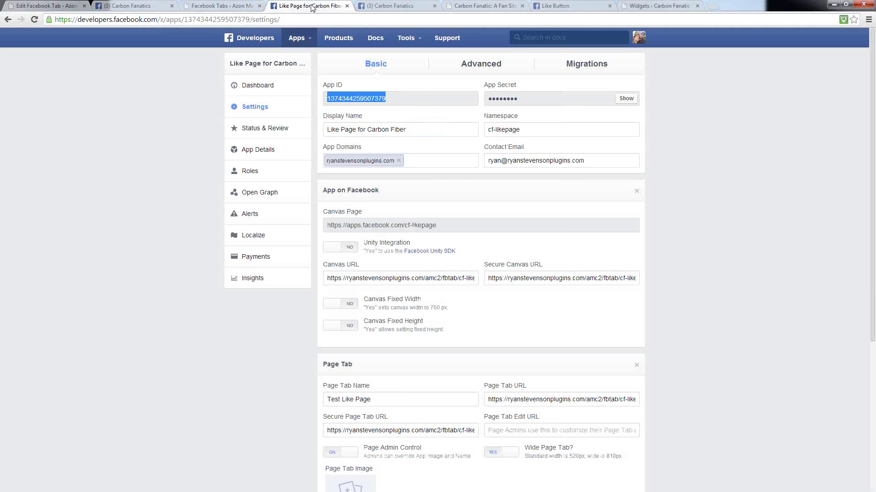
click(130, 6)
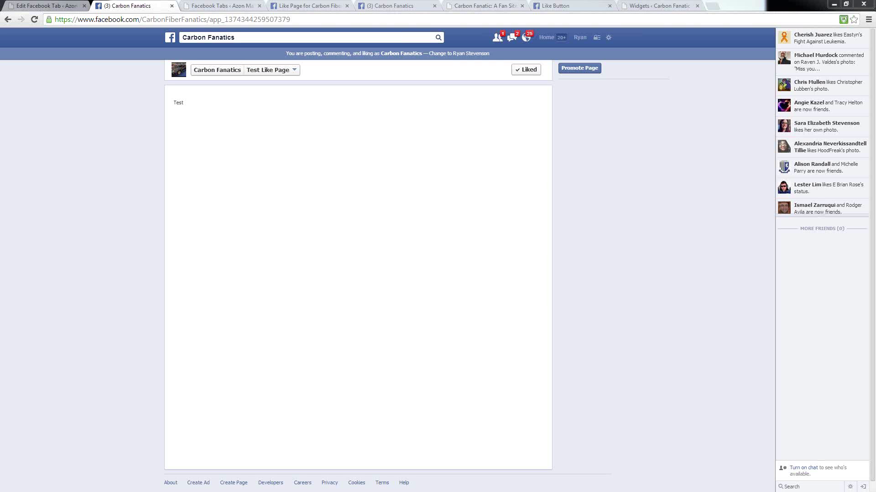
- Copy the Canvas Page URL from the app's developer settings
click(39, 7)
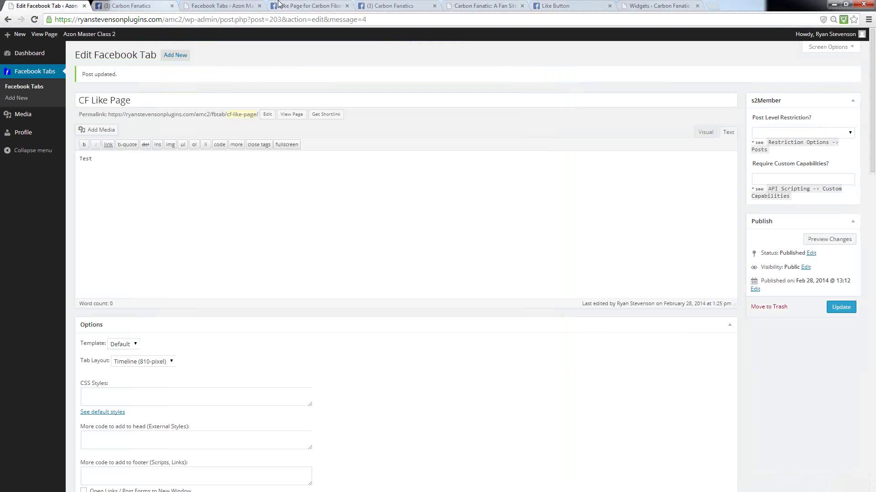
click(308, 6)
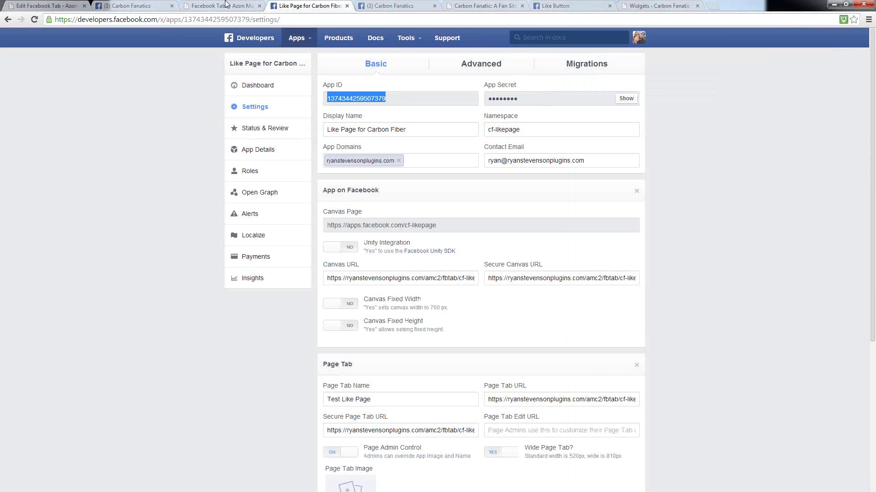
click(445, 228)
drag(437, 228, 324, 227)
right_click(341, 225)
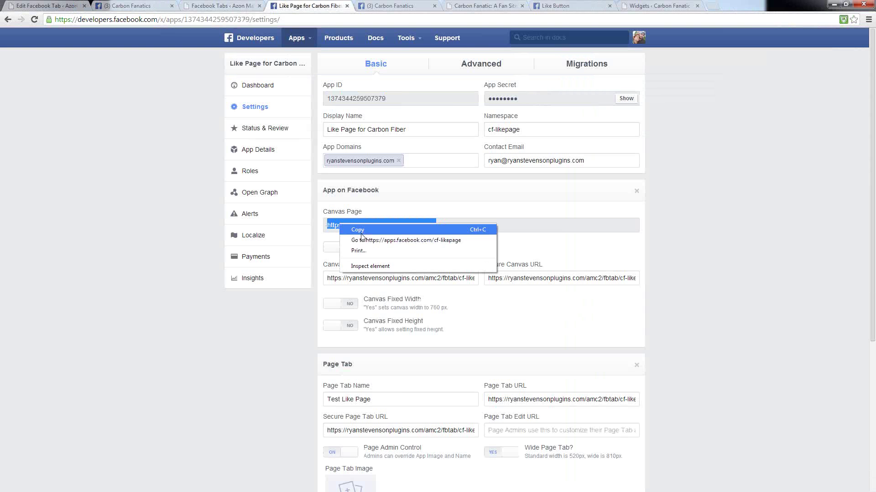
click(358, 228)
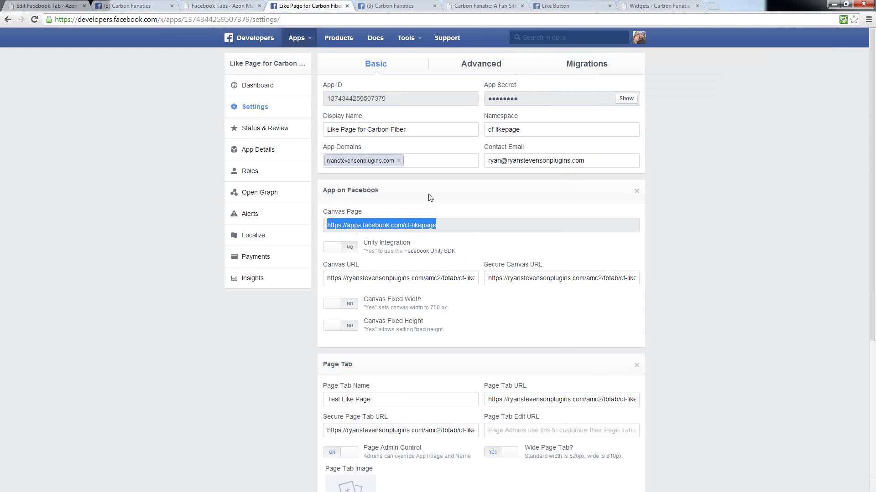
- Load the copied canvas address apps.facebook.com/cf-likepage in a new browser tab
click(713, 6)
key(ctrl+v)
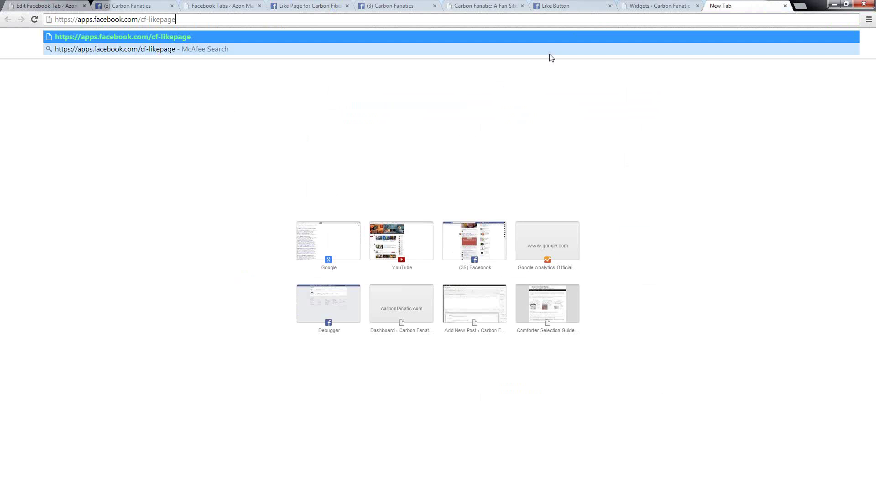
key(Return)
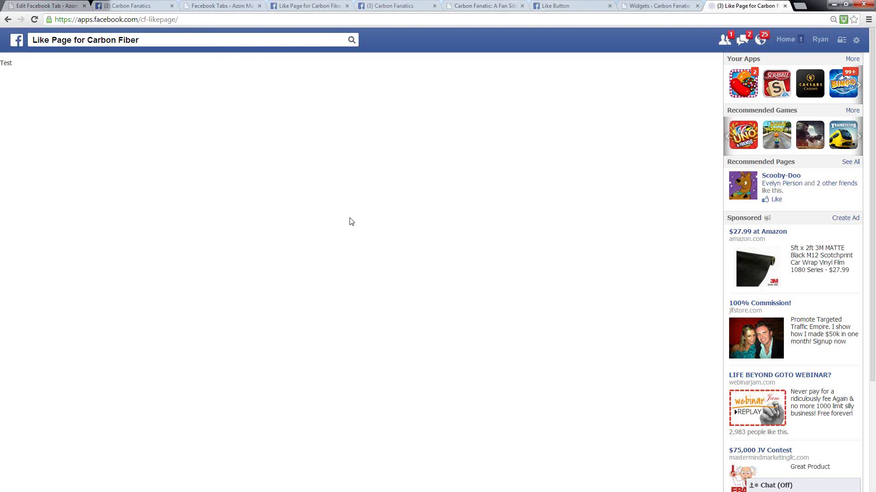
- Check the Carbon Fanatics page and canvas page, then return to the CF Like Page editor
click(131, 6)
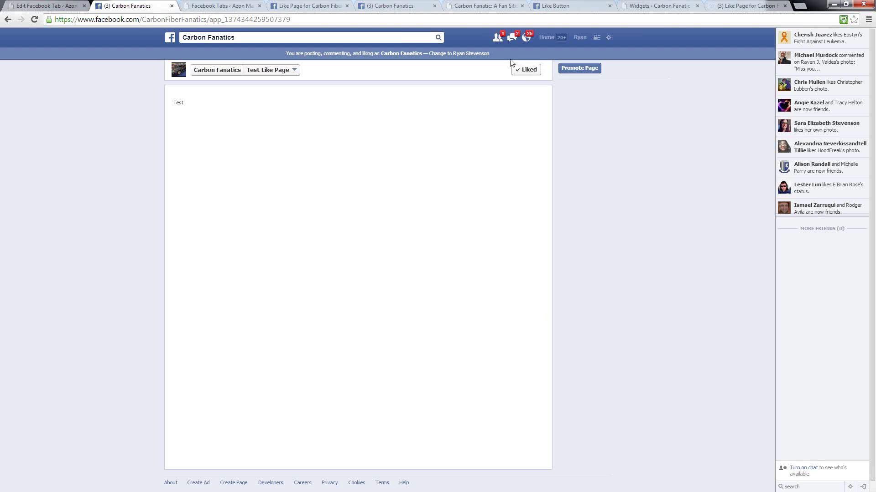
mouse_move(535, 76)
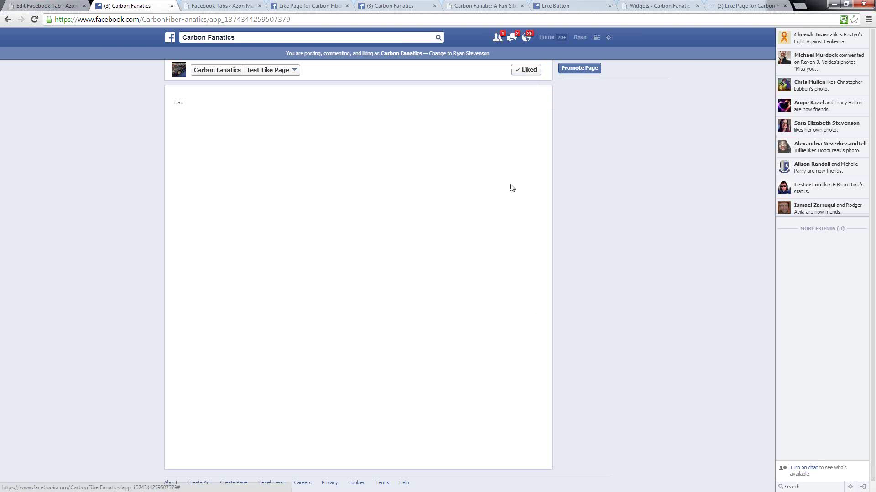
click(735, 7)
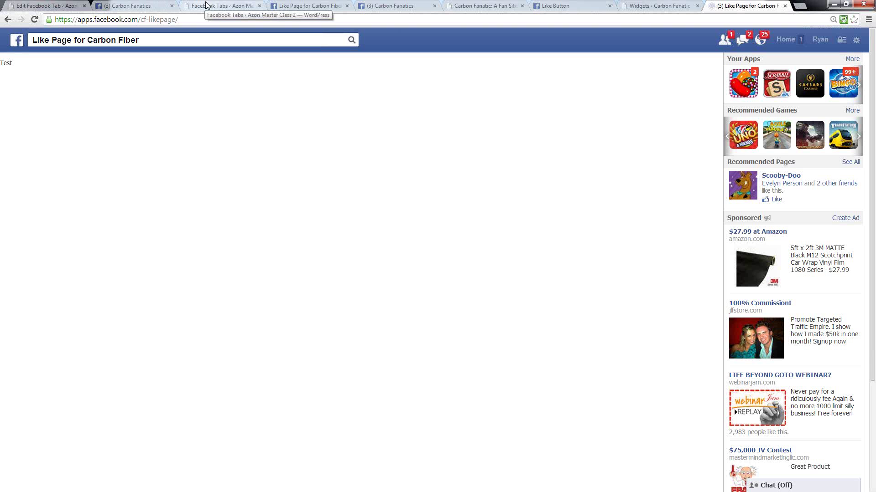
click(46, 6)
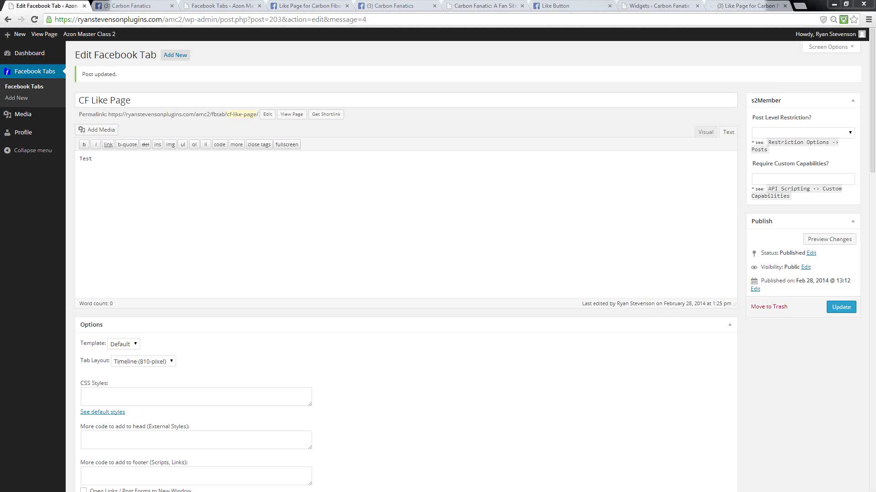
- Copy the full fblike shortcode template from Notepad and return to the WordPress editor
key(alt+Tab)
drag(299, 67, 352, 86)
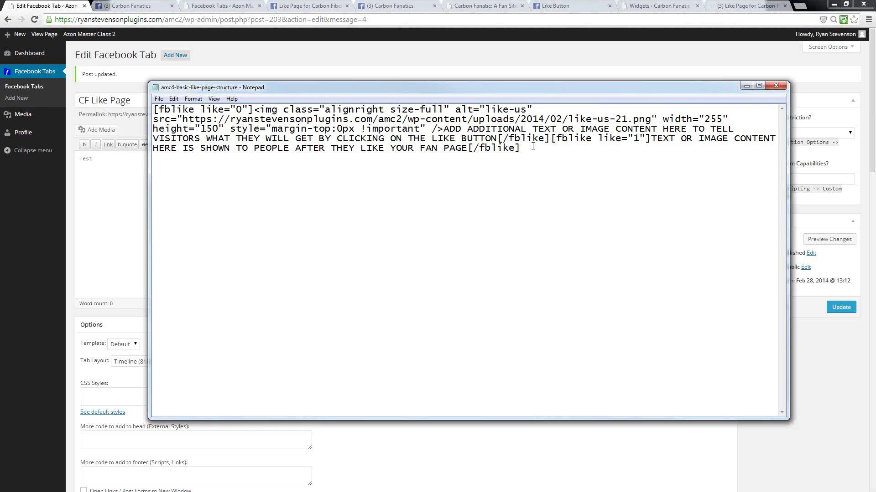
drag(533, 149, 154, 109)
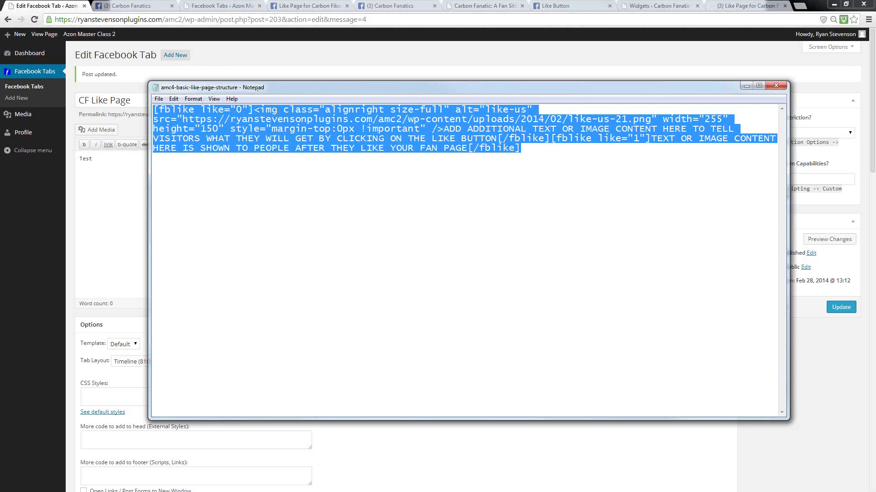
click(135, 185)
- Replace Test with the pasted template, putting the img tag, first [/fblike] and [fblike like="1"] on separate lines
drag(108, 164, 39, 160)
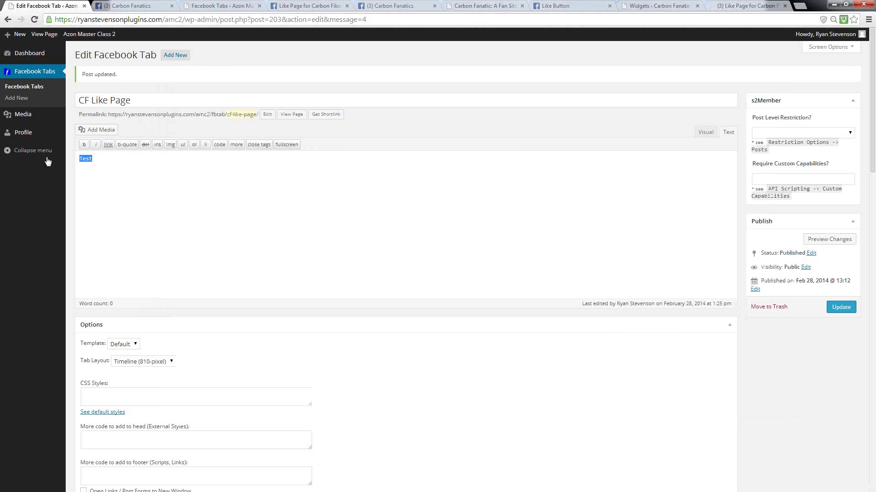
key(ctrl+v)
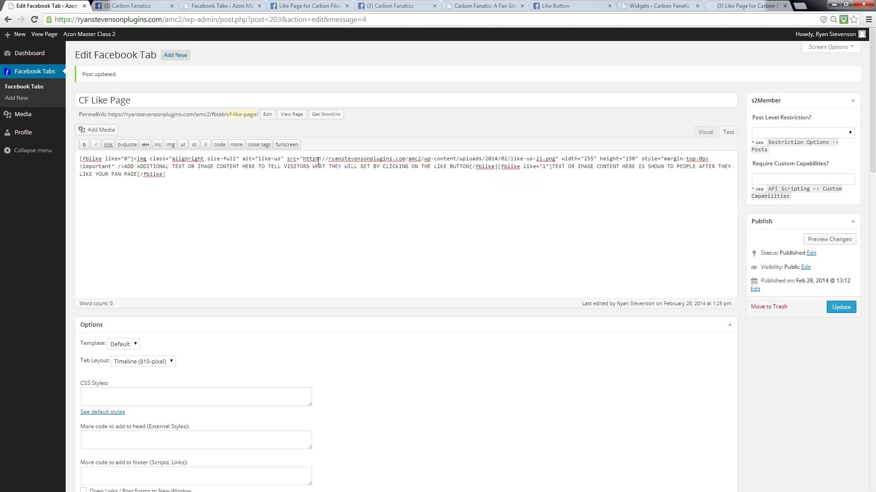
click(133, 158)
key(Return)
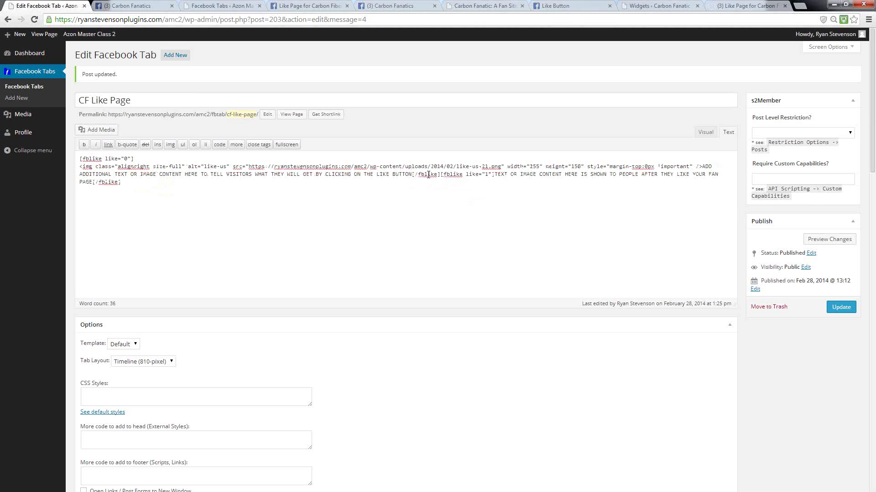
click(413, 174)
key(Return)
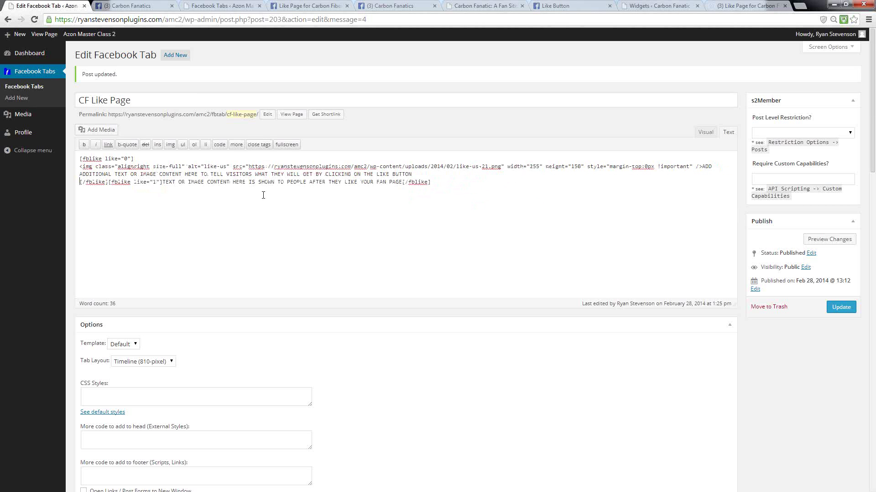
click(109, 182)
key(Return)
- Separate the fan text and the final [/fblike] onto their own lines with blank spacing
key(Return)
click(132, 197)
key(Return)
key(Return)
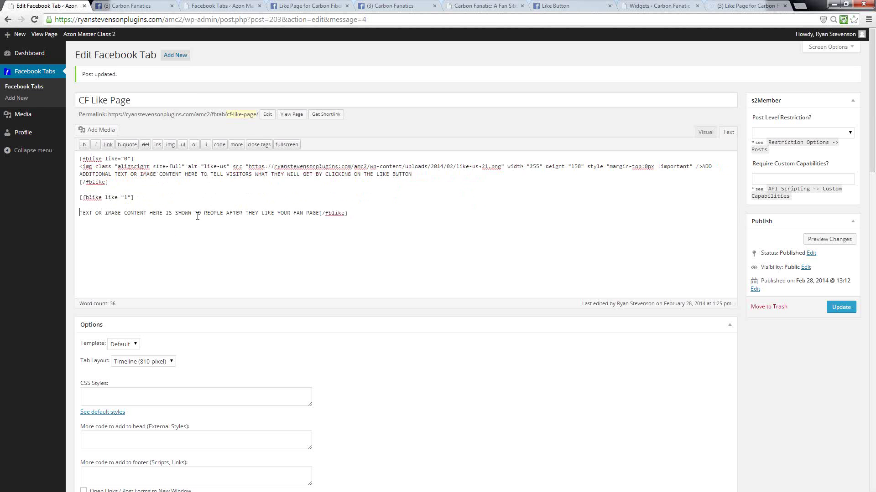
click(320, 212)
key(Return)
key(Return)
click(80, 167)
key(Return)
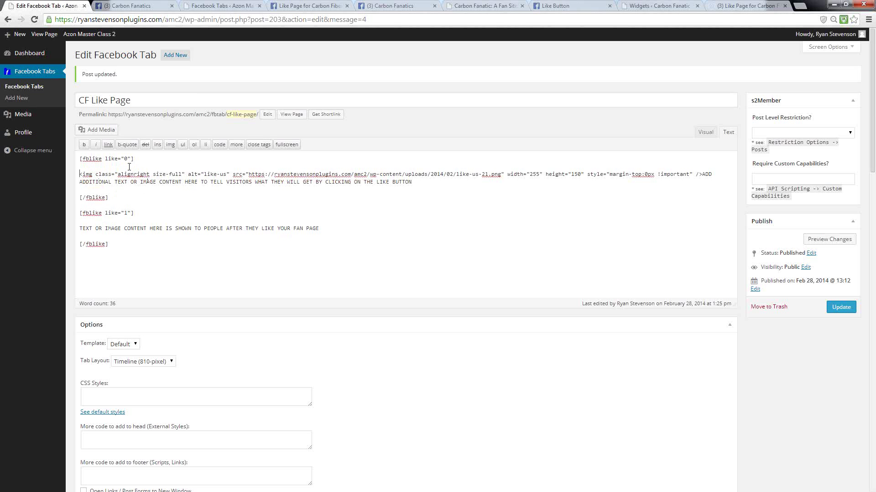
- Highlight the opening, closing and like="1" fblike tags and the like="0" setting to explain the structure
drag(141, 158, 80, 158)
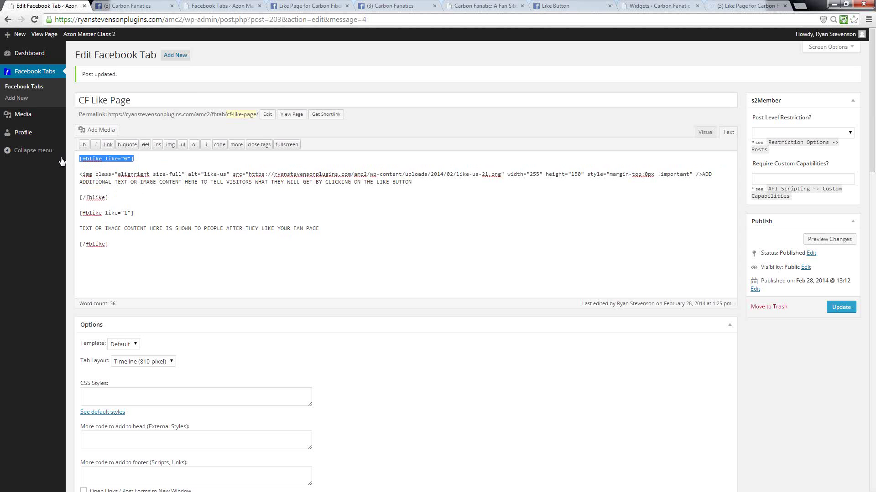
click(108, 170)
drag(134, 212, 76, 213)
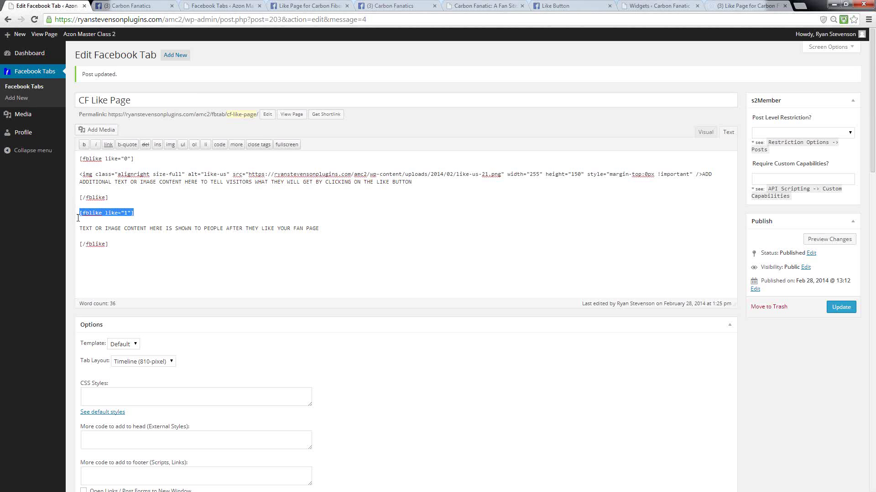
click(153, 216)
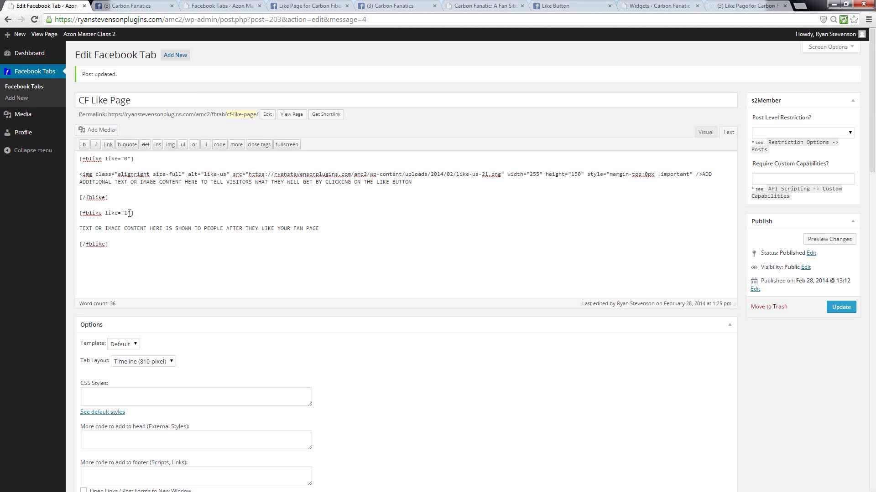
drag(113, 197, 63, 199)
drag(110, 244, 71, 247)
drag(112, 198, 84, 199)
click(87, 199)
click(88, 199)
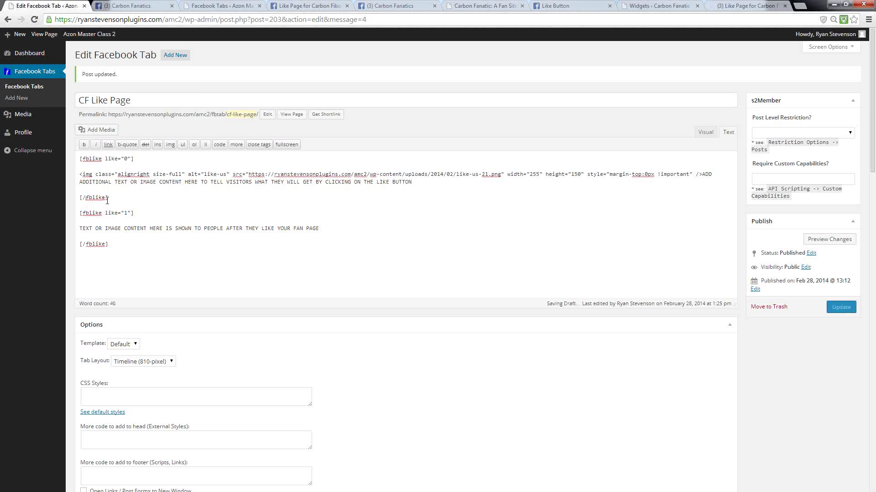
drag(109, 200, 80, 199)
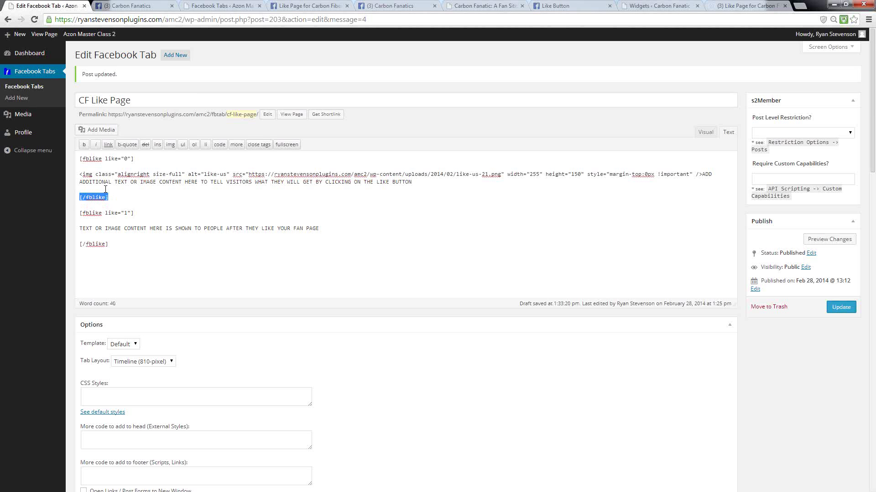
drag(140, 160, 77, 156)
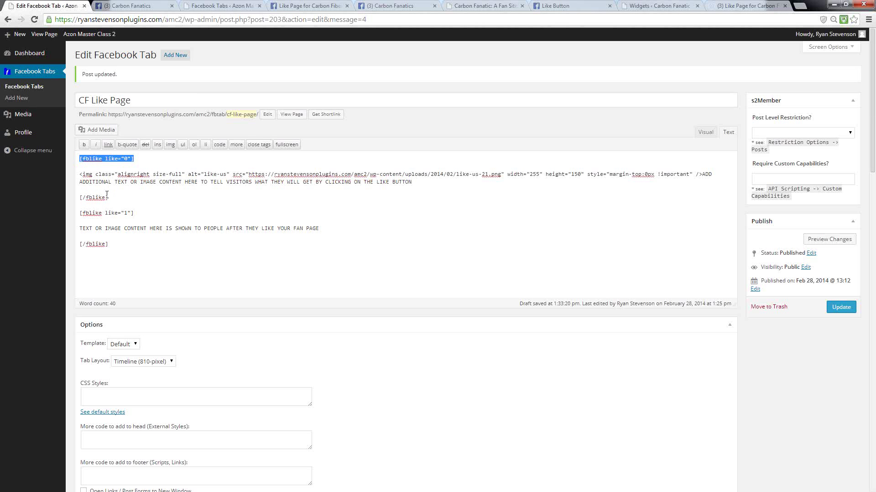
drag(140, 158, 77, 158)
drag(111, 197, 69, 196)
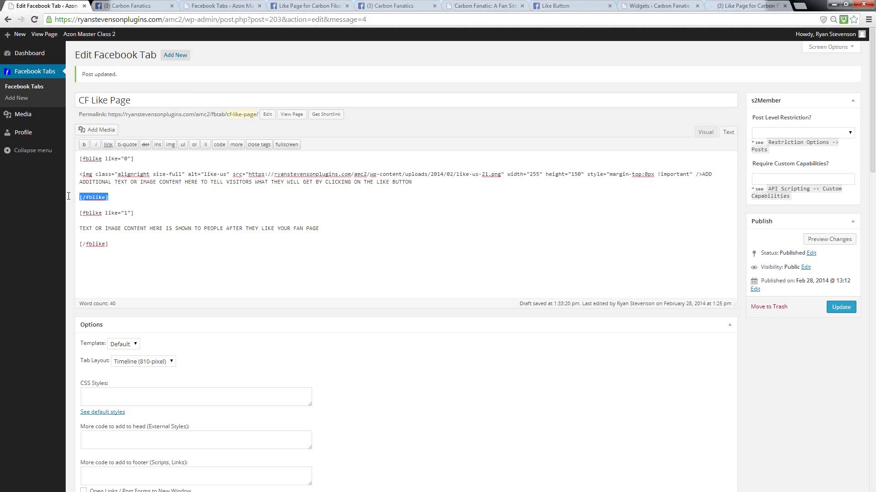
drag(136, 213, 68, 211)
drag(113, 243, 77, 244)
click(126, 244)
drag(104, 159, 131, 159)
drag(132, 213, 105, 217)
click(133, 220)
click(145, 204)
drag(91, 191, 69, 173)
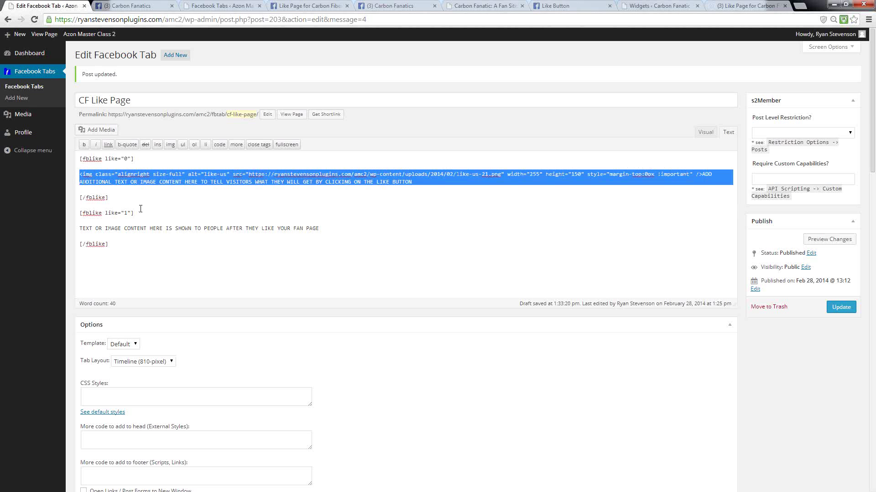
drag(320, 228, 63, 244)
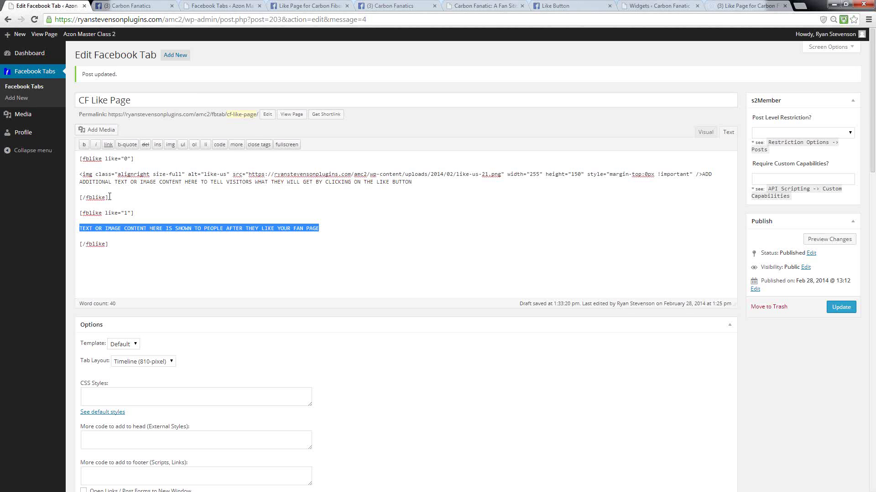
- Join the non-fan [fblike like="0"] tag, its image and its closing [/fblike] onto one line
click(86, 165)
key(BackSpace)
key(Delete)
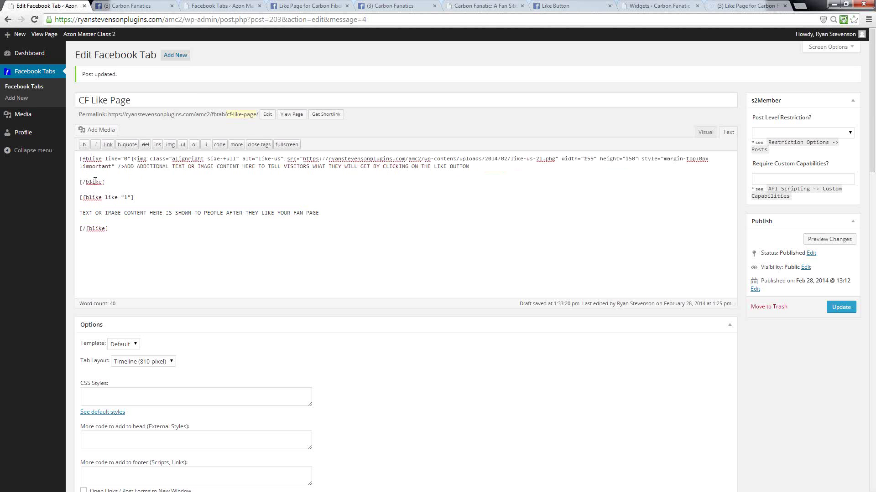
click(89, 183)
click(97, 175)
key(BackSpace)
key(Delete)
- Join [fblike like="1"], the fan text and the final [/fblike] without breaks, then update the tab
click(497, 166)
key(Delete)
key(Delete)
click(556, 169)
key(Delete)
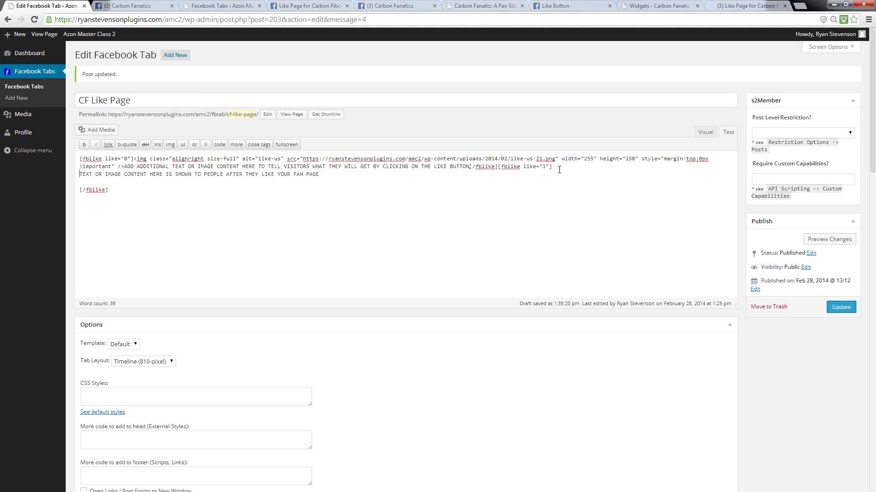
key(Delete)
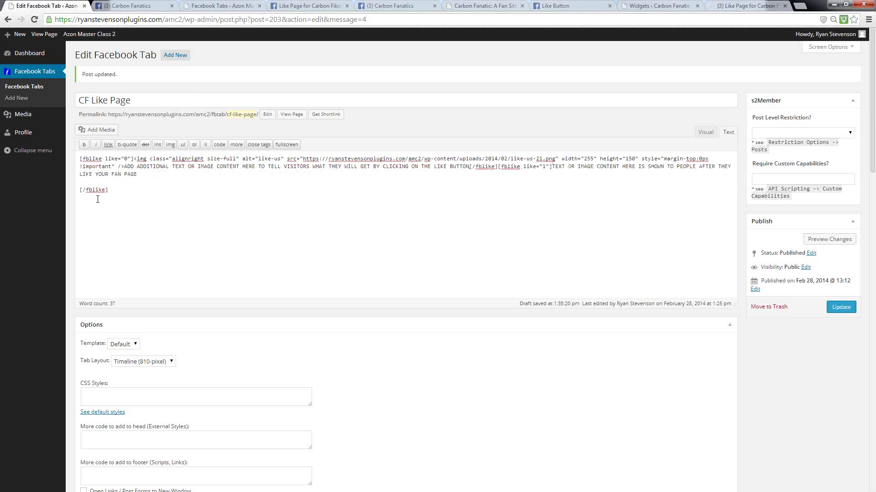
click(88, 183)
key(Delete)
key(BackSpace)
click(838, 307)
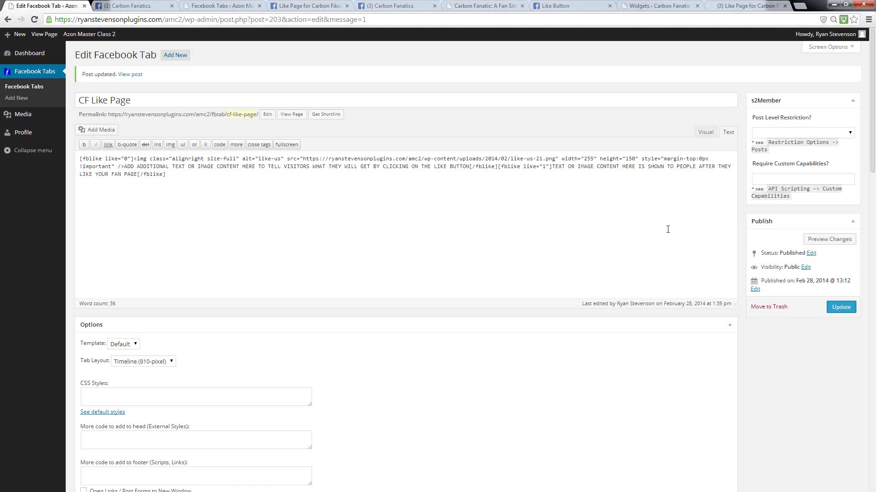
- Unlike Carbon Fanatics and check the non-fan intro text on the Test Like Page tab
click(129, 7)
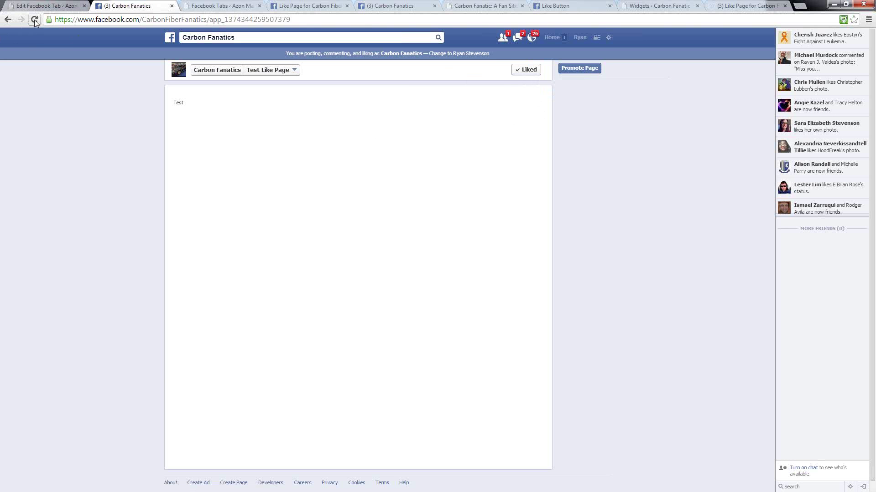
mouse_move(533, 70)
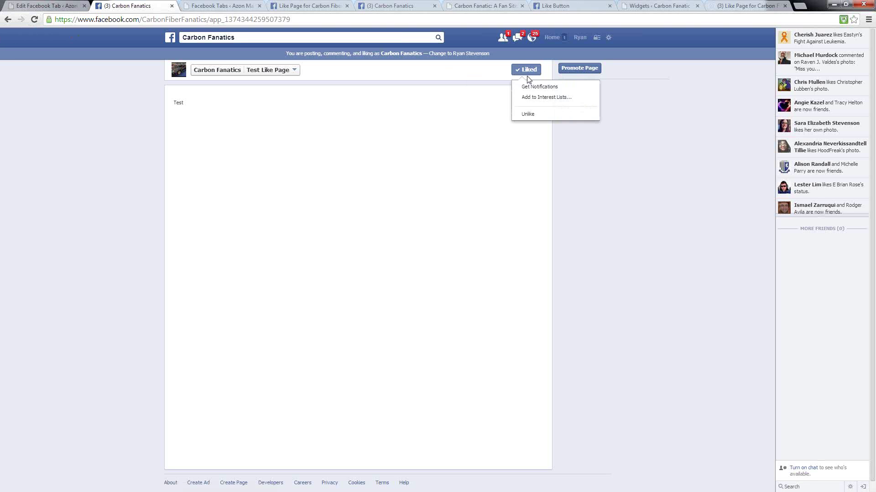
click(529, 115)
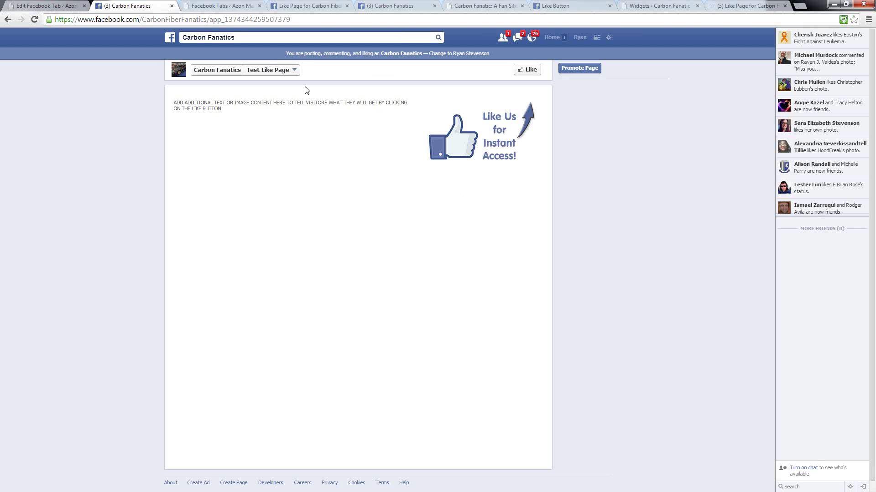
drag(220, 110, 158, 101)
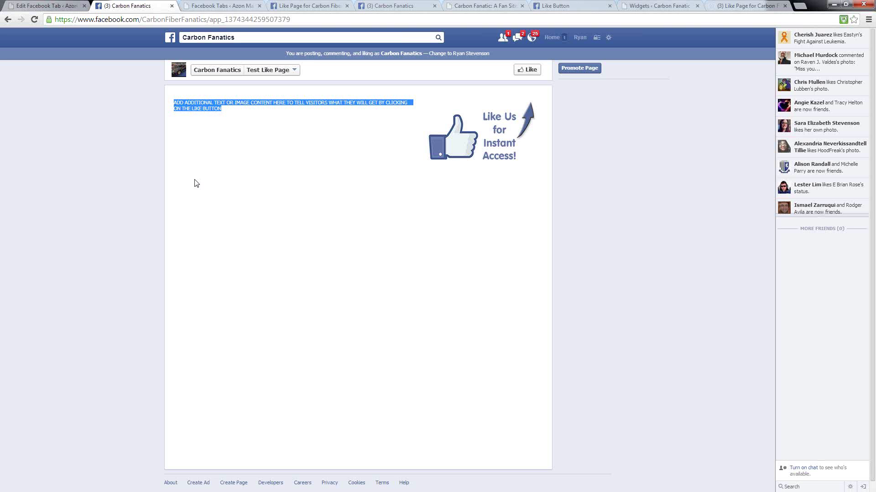
click(497, 182)
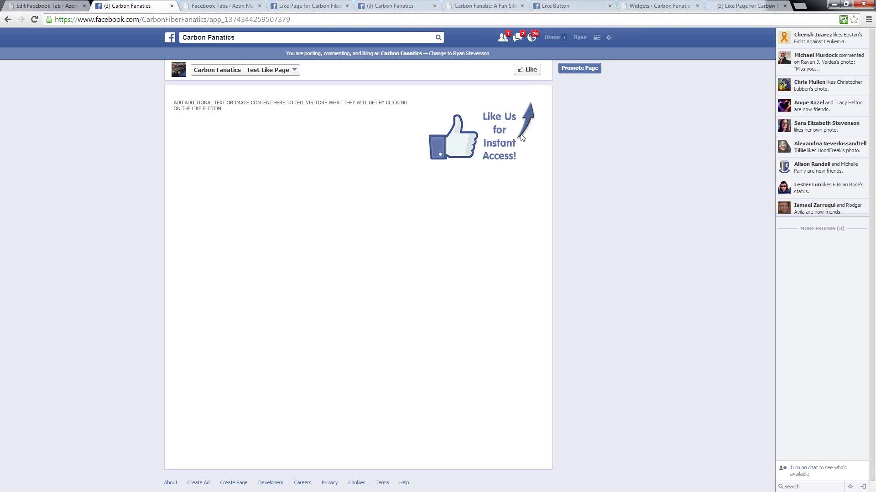
- Like Carbon Fanatics again to reveal the fan text, then centre the Notepad example code window
click(528, 73)
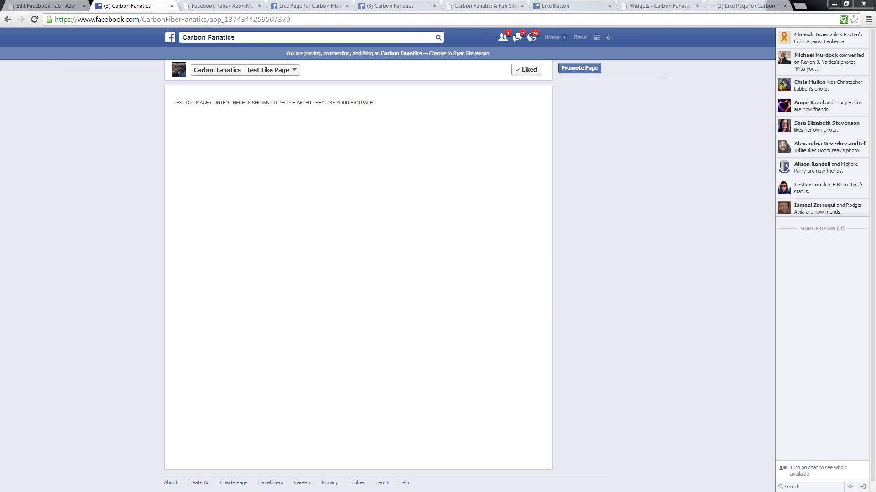
key(alt+Tab)
drag(19, 88, 291, 72)
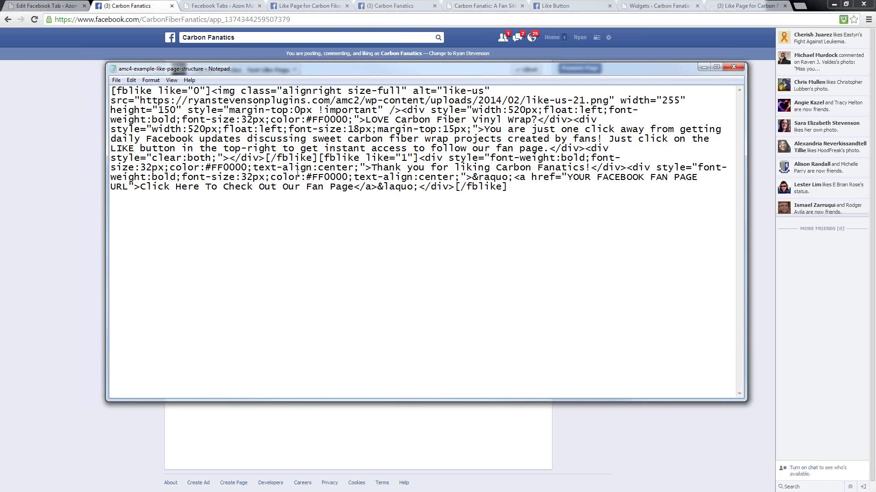
- Review the like="0" and like="1" sections, then copy the full example code from Notepad
drag(211, 91, 112, 90)
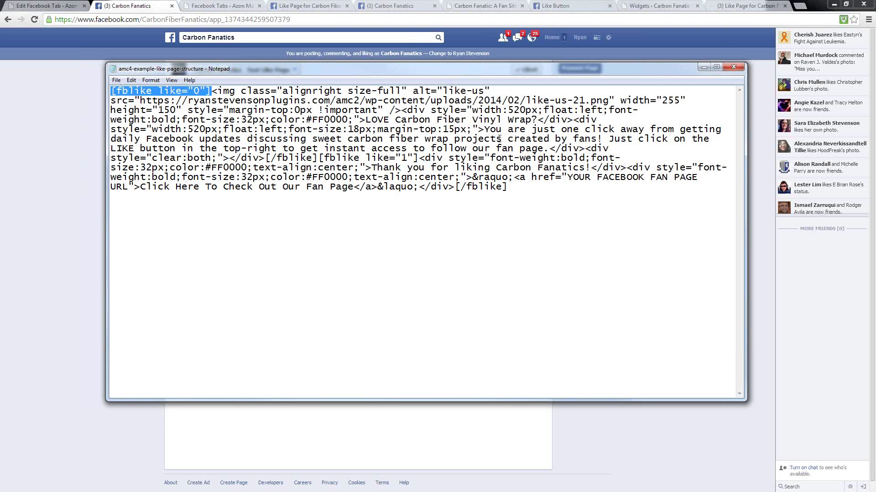
drag(418, 158, 318, 158)
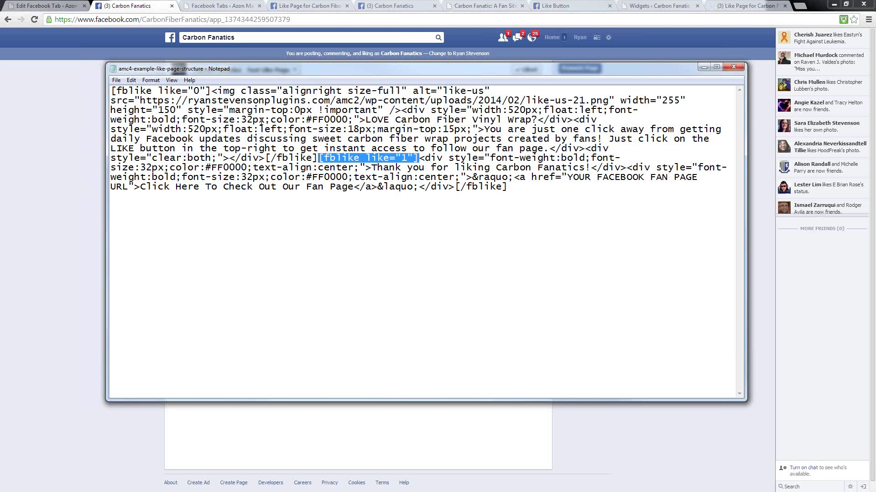
click(460, 177)
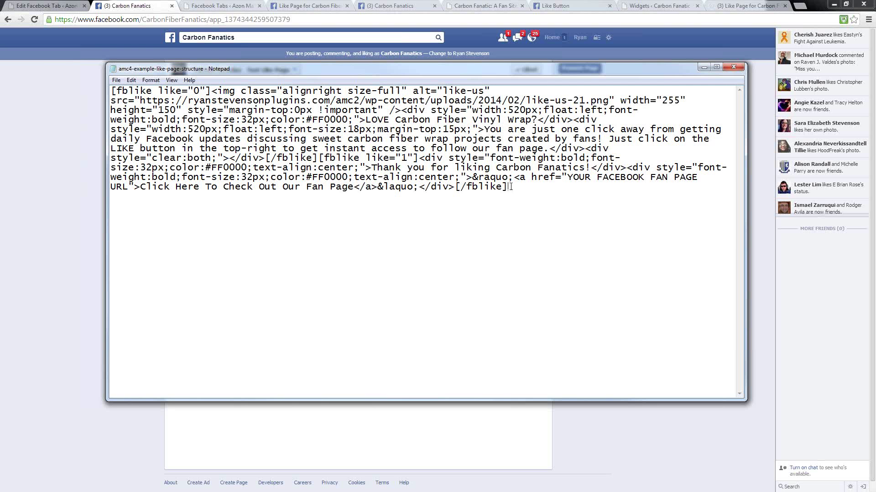
drag(510, 187, 95, 87)
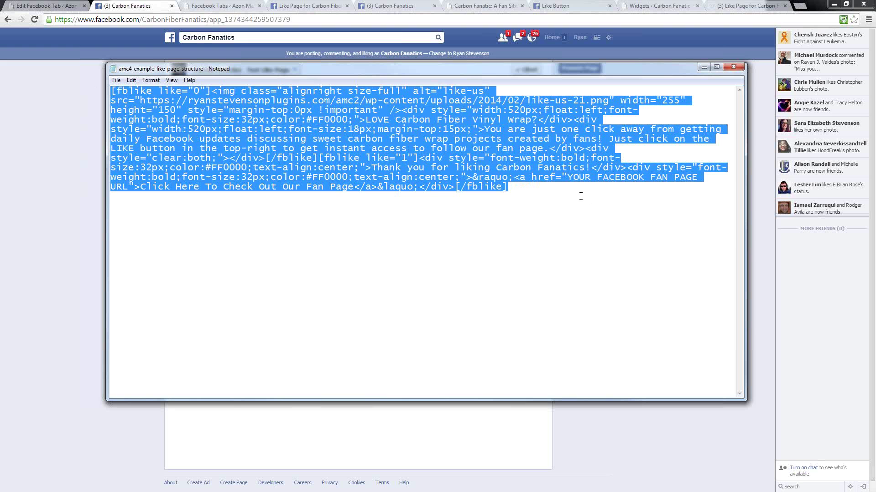
right_click(316, 130)
click(338, 160)
- Replace all of the CF Like Page editor content with the copied example code
click(39, 7)
key(ctrl+a)
key(ctrl+v)
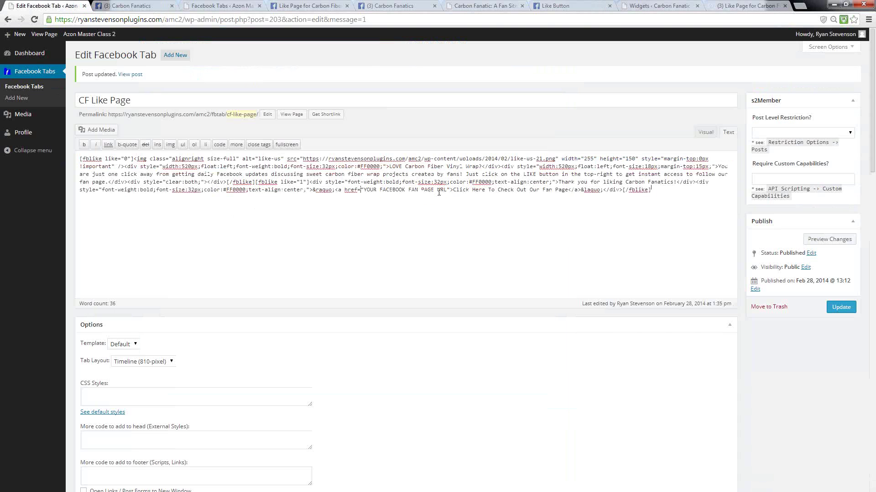
- Select the YOUR FACEBOOK FAN PAGE URL placeholder in the href, then go to the Carbon Fanatics tab
drag(447, 190, 365, 196)
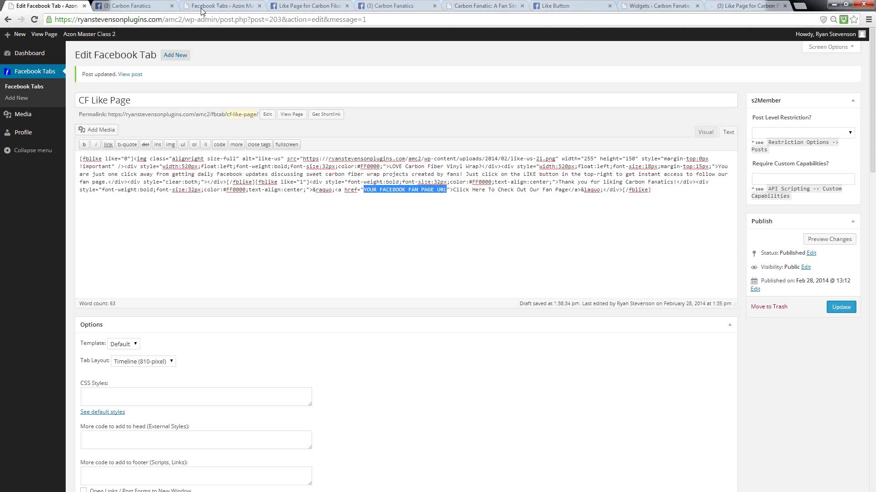
click(145, 9)
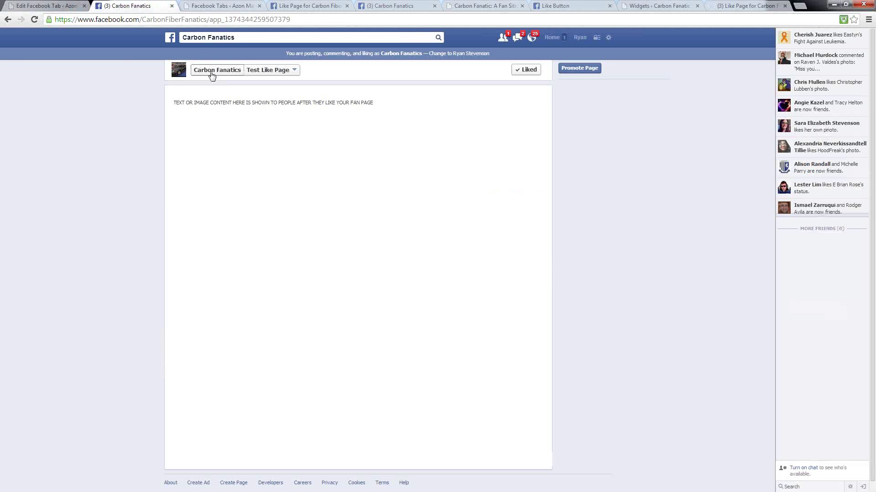
- Open the Carbon Fanatics page in a new tab, copy its web address, and return to WordPress
right_click(209, 73)
click(224, 78)
click(196, 5)
click(174, 19)
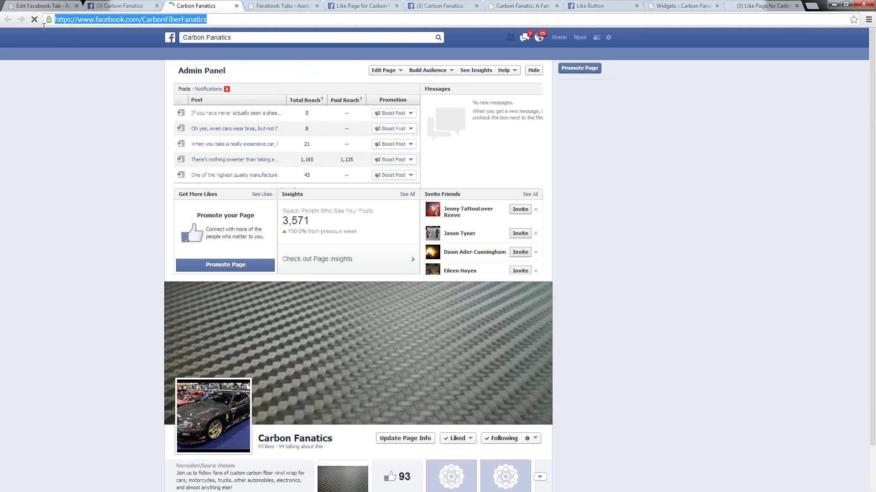
right_click(92, 20)
click(112, 53)
click(20, 7)
- Paste the Carbon Fanatics address over the placeholder, review headline, intro and thank-you text, and update
right_click(379, 190)
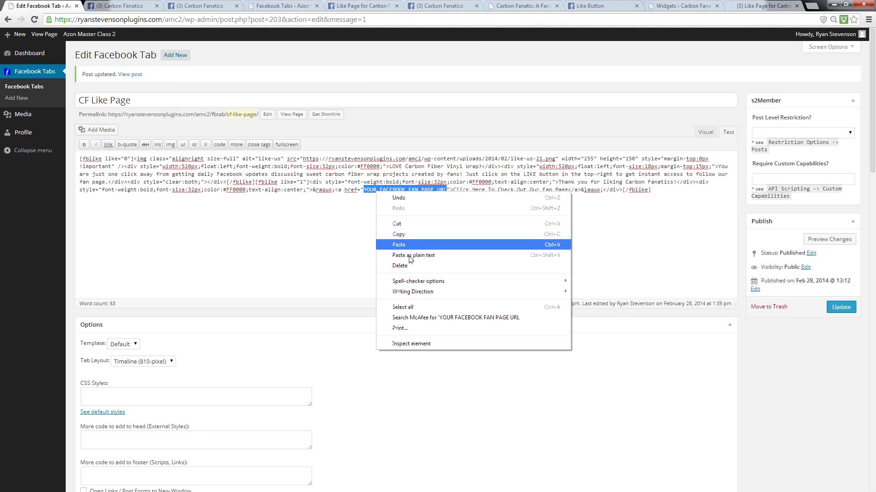
click(398, 242)
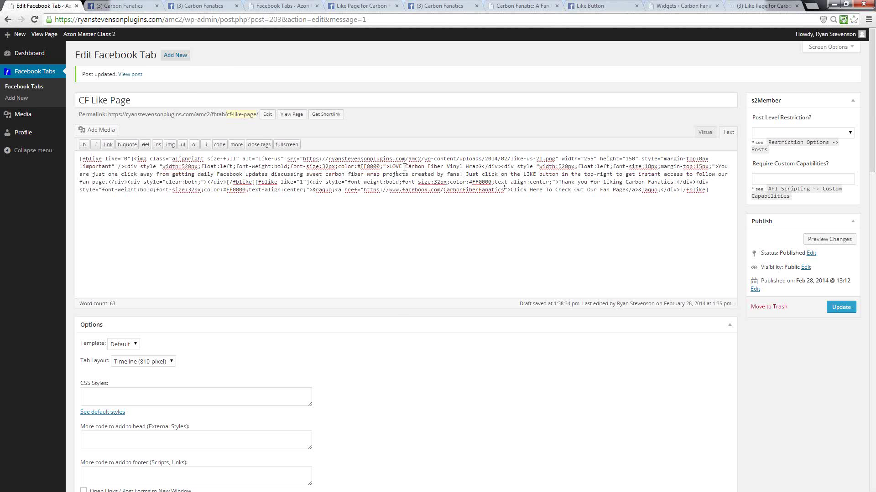
drag(406, 167, 480, 168)
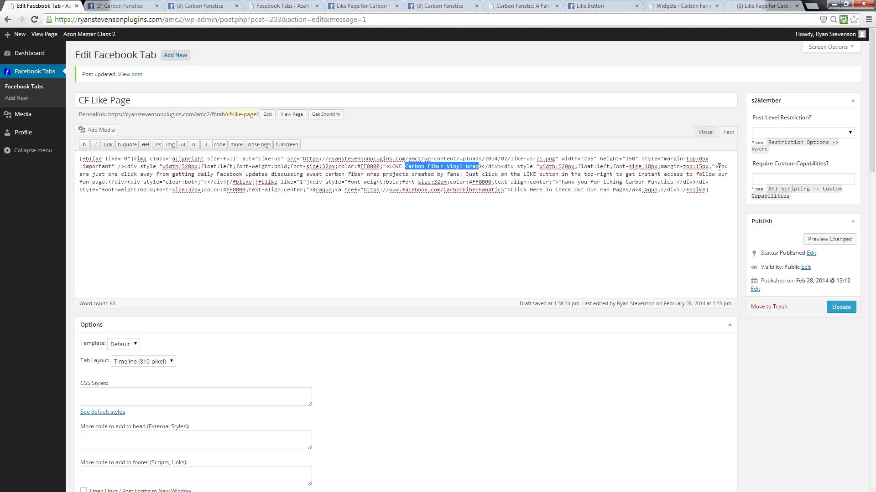
drag(719, 167, 464, 176)
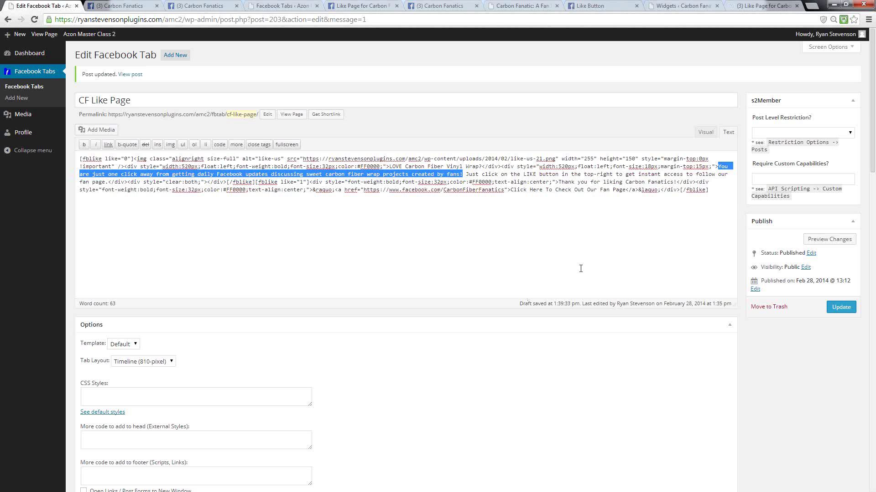
click(533, 205)
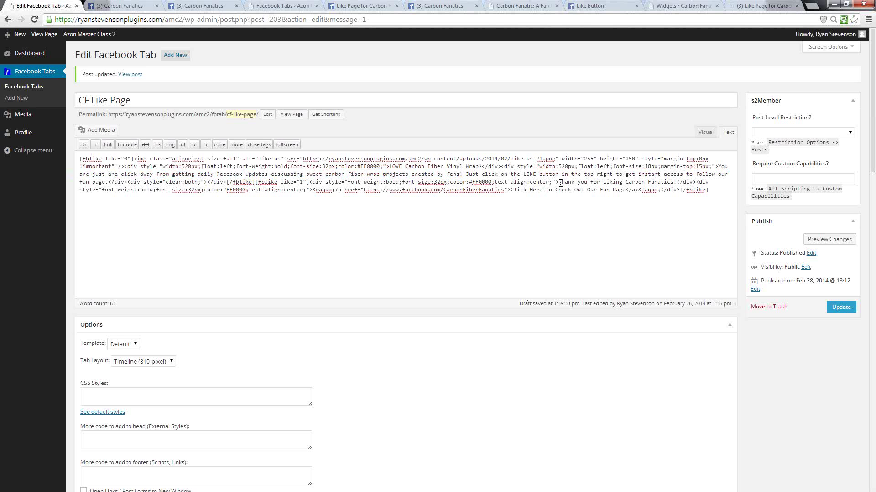
drag(559, 182, 676, 181)
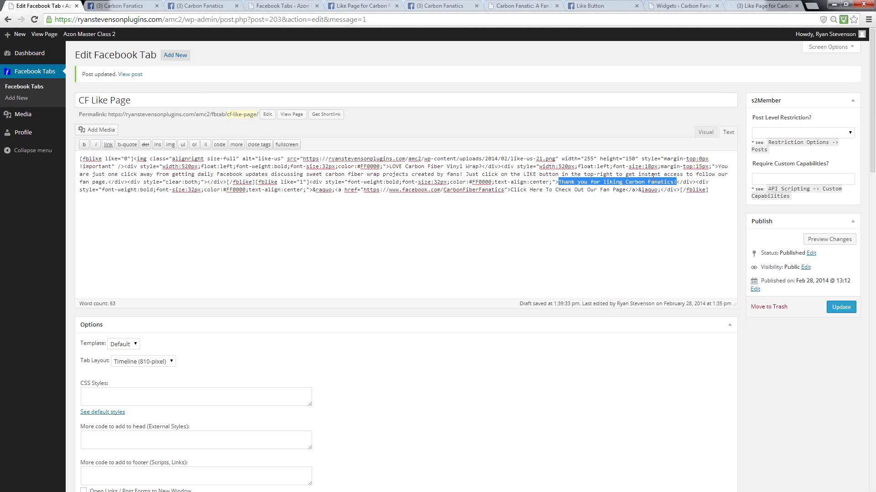
click(623, 185)
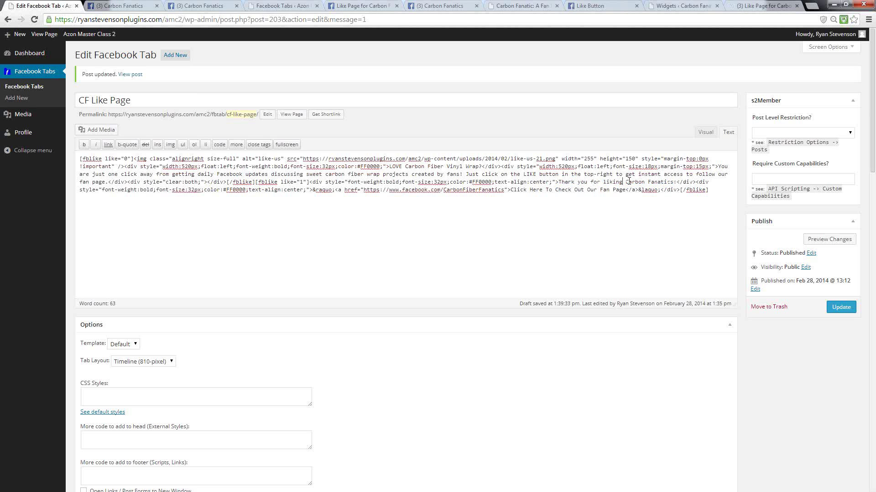
click(840, 307)
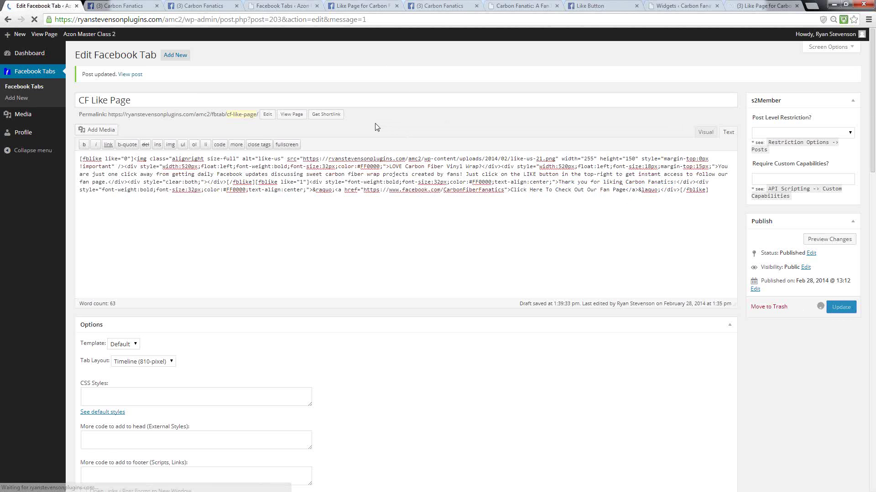
- Return to the Test Like Page tab and unlike Carbon Fanatics from the Liked menu
click(183, 5)
click(140, 5)
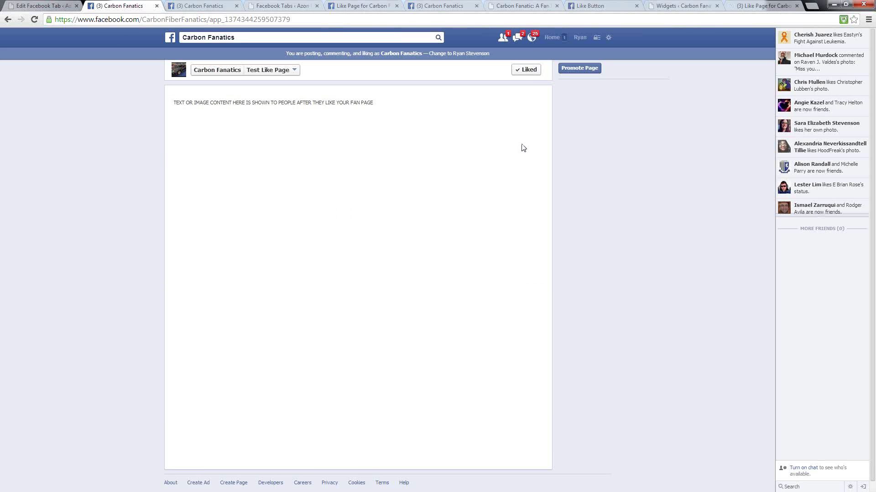
mouse_move(528, 74)
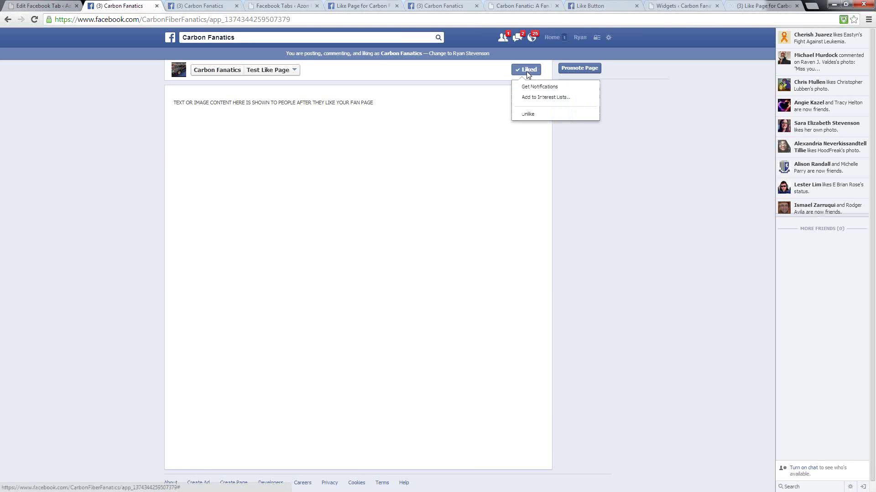
click(525, 116)
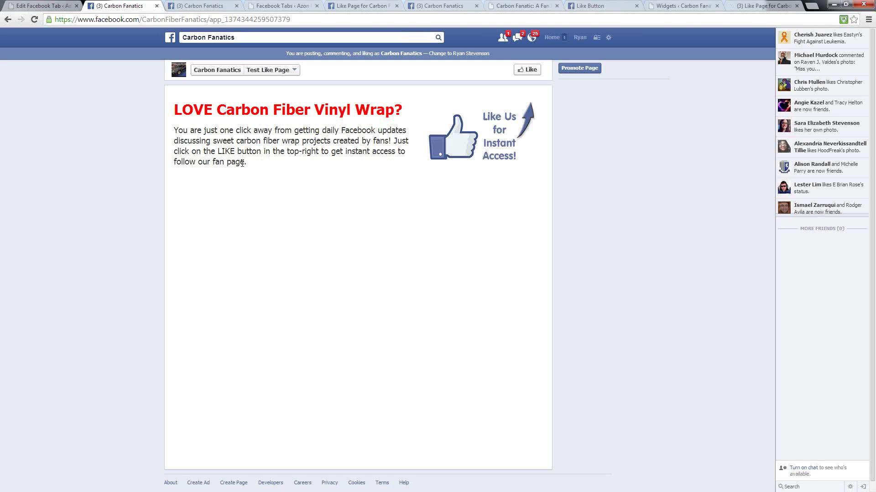
- Like the page again and try the 'Click Here To Check Out Our Fan Page' link twice
click(526, 73)
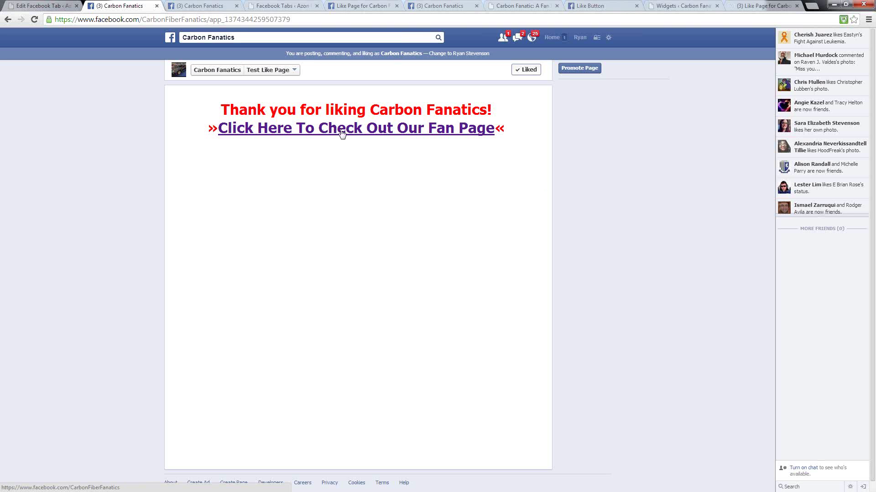
click(342, 132)
click(342, 131)
- Tick 'Open Links / Post Forms to New Window' in the CF Like Page tab's Options
click(32, 7)
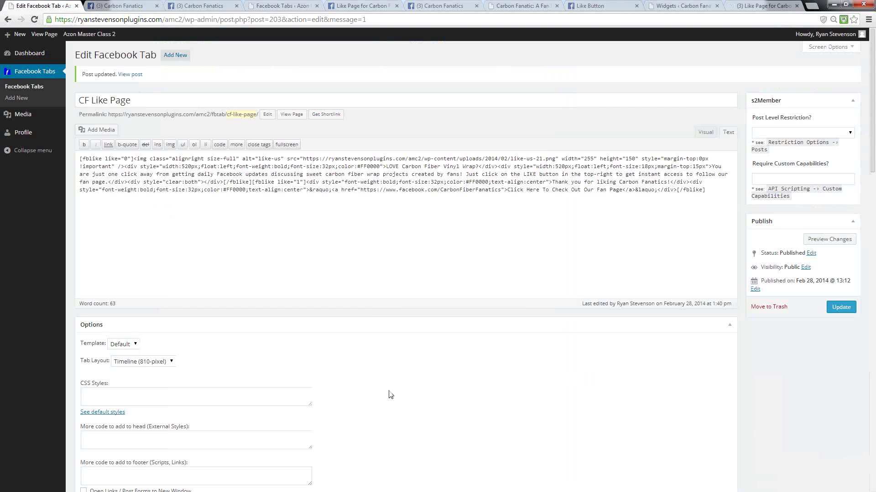
scroll(367, 346, down, 10)
scroll(105, 200, up, 3)
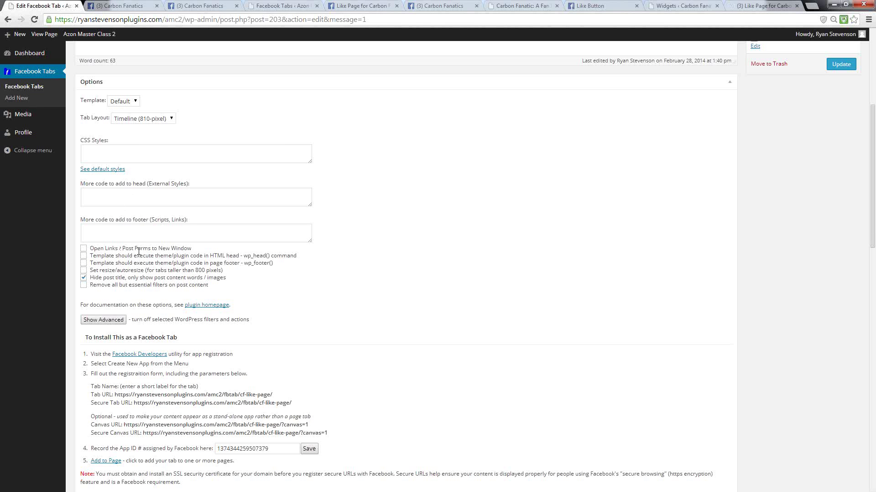
click(84, 248)
scroll(444, 291, up, 5)
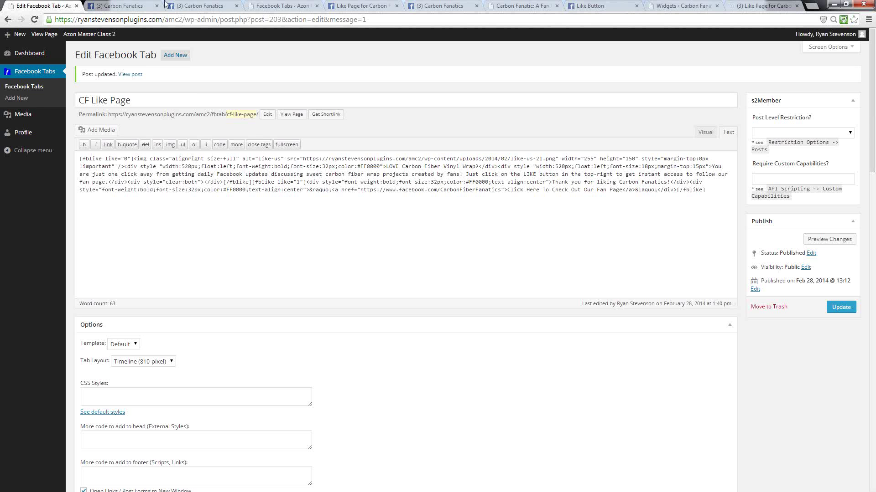
- Update the WordPress tab with the new-window setting and return to Facebook to retest
click(133, 5)
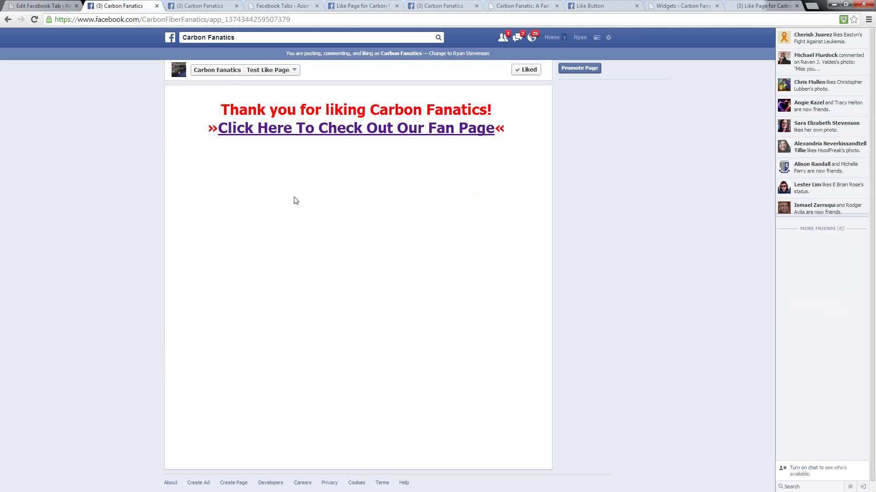
click(43, 5)
click(835, 303)
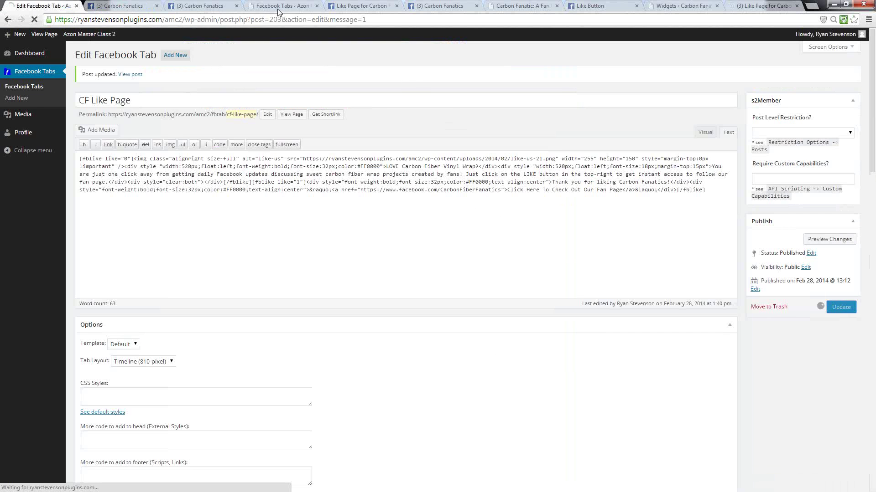
click(123, 6)
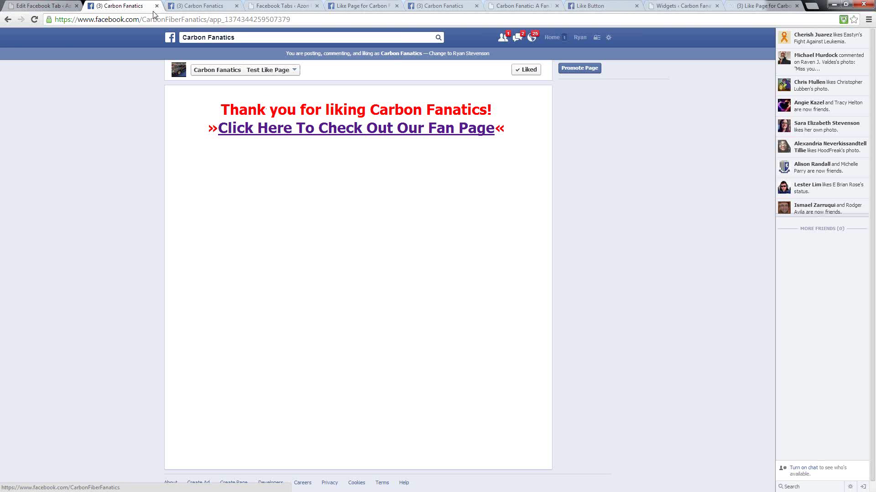
- Reload the Facebook tab and confirm the fan page link opens Carbon Fanatics in a new tab
click(36, 8)
scroll(375, 342, down, 8)
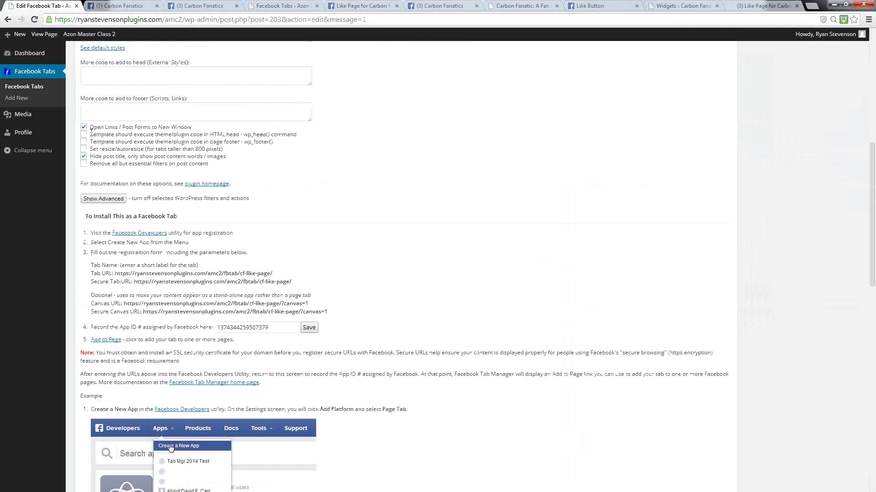
click(130, 6)
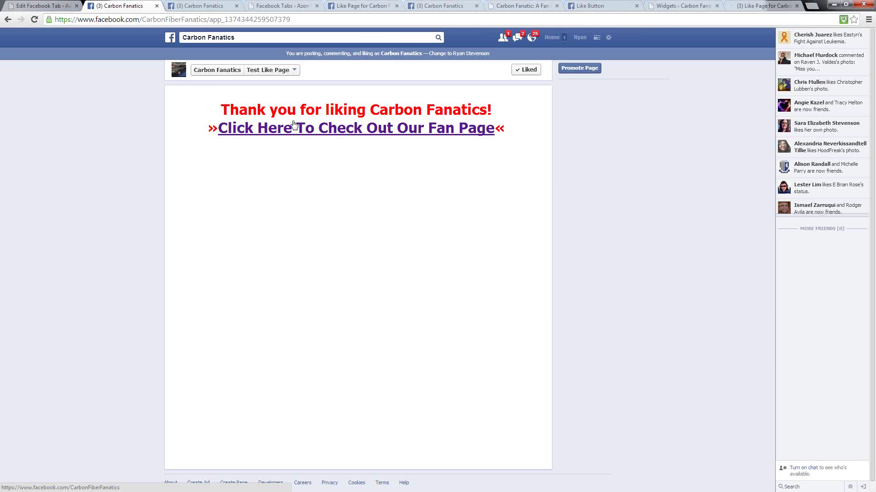
click(35, 20)
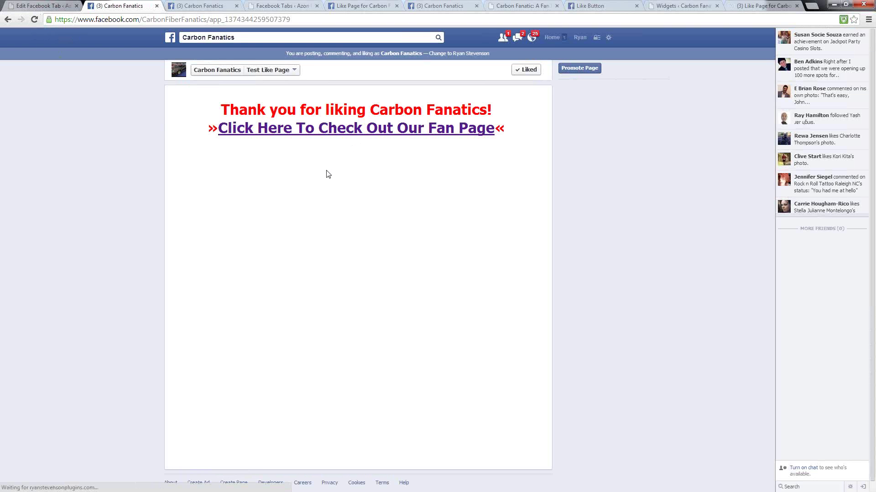
click(306, 133)
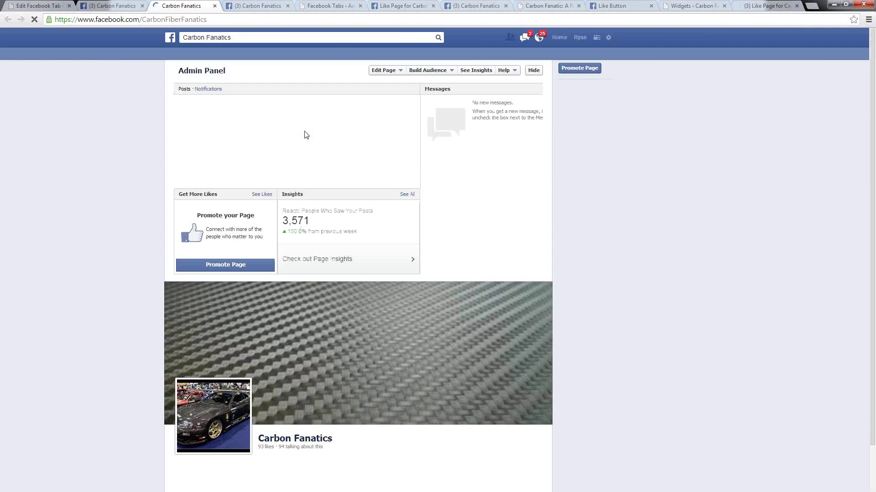
click(111, 5)
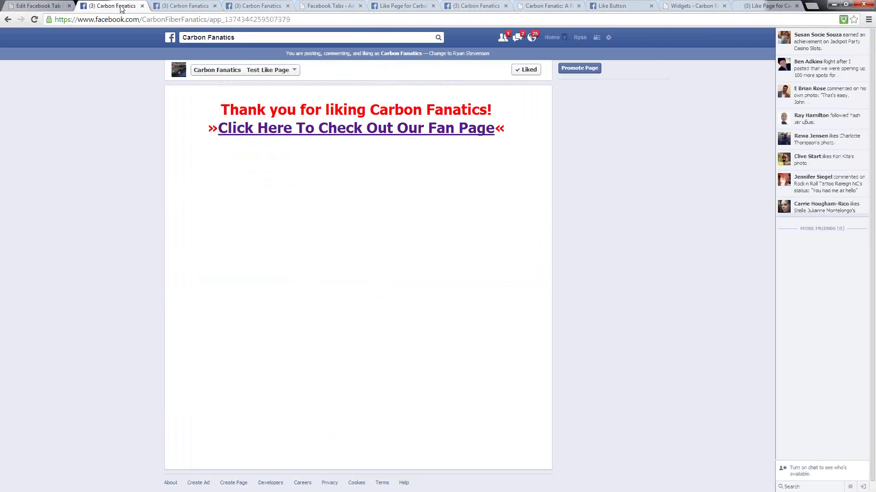
click(185, 6)
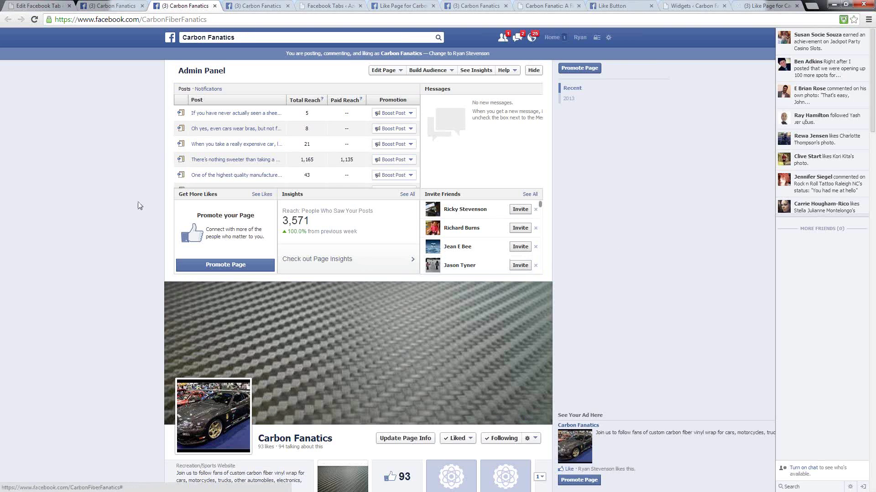
- Switch back to the Carbon Fanatics tab showing 'Thank you for liking Carbon Fanatics!'
click(111, 7)
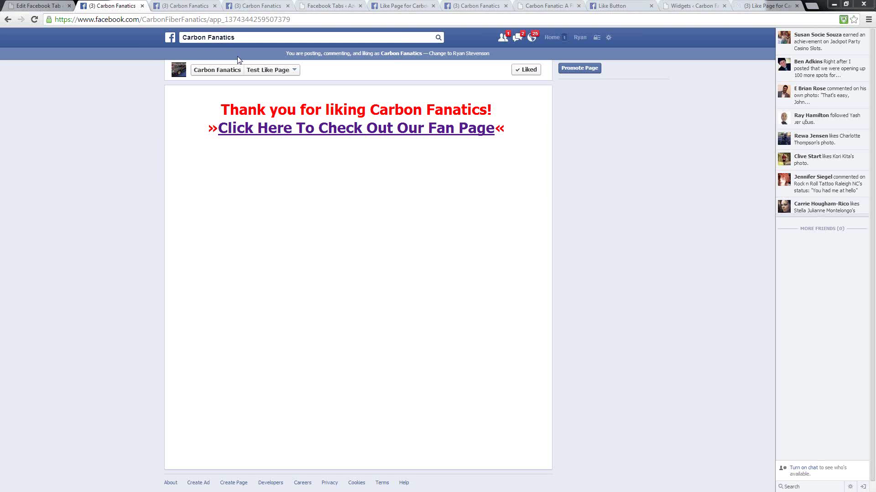
- Load the profile's graph.facebook.com record by replacing 'www' with 'graph', and copy its numeric ID
click(580, 38)
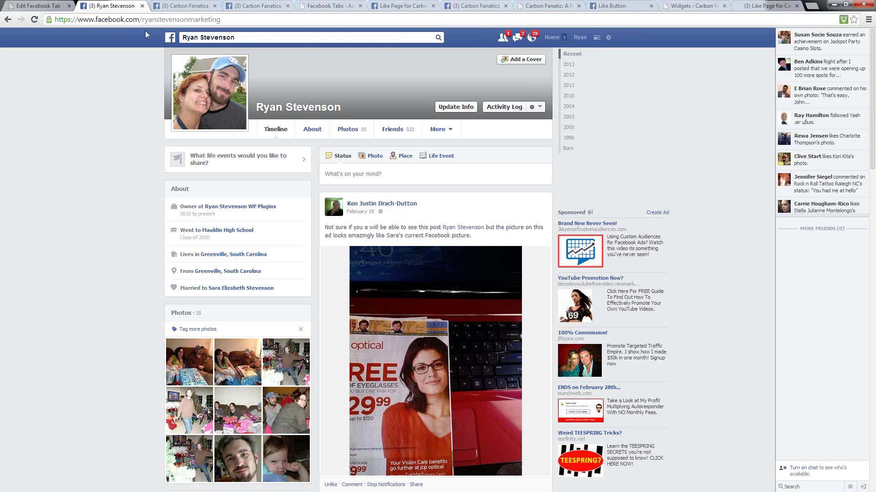
double_click(188, 19)
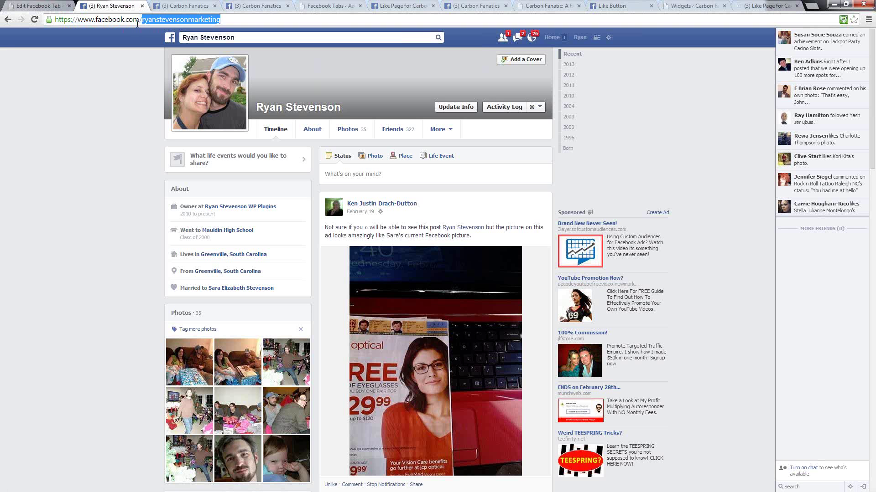
double_click(85, 19)
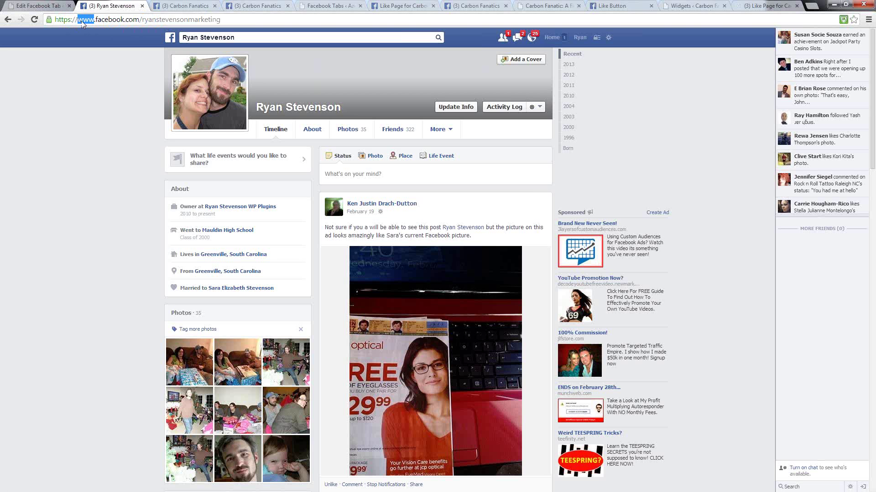
text(graph)
key(Return)
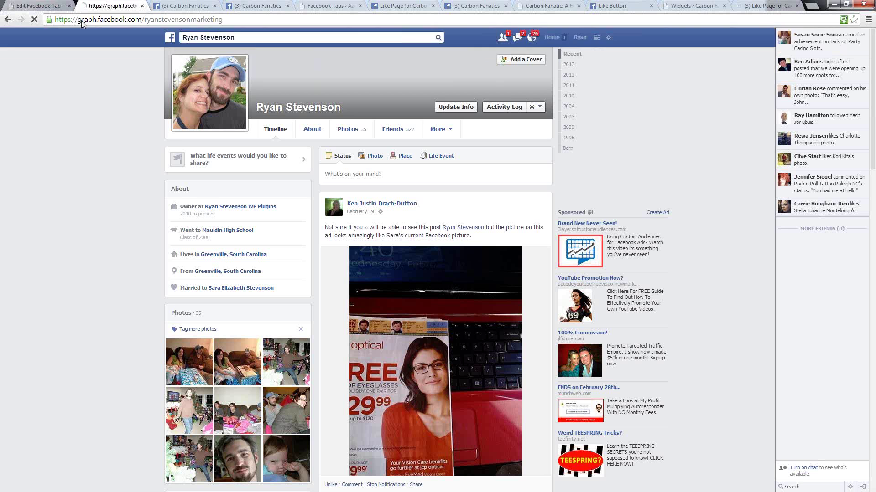
double_click(60, 42)
right_click(52, 40)
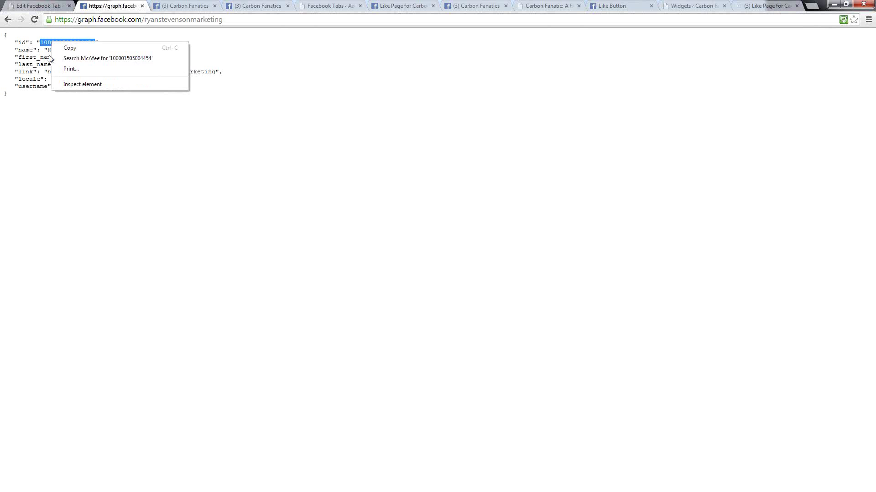
click(67, 48)
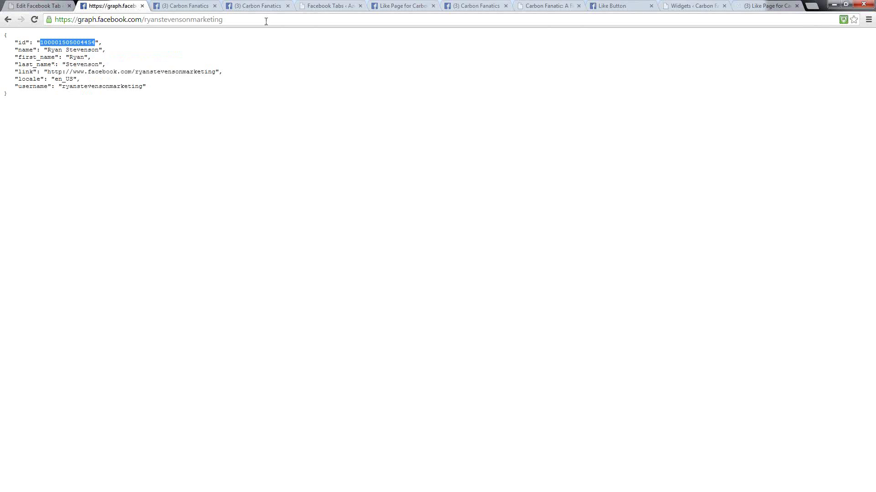
- Go to facebook.com, search 'carbon fiber', and filter the results to Pages
click(102, 21)
text(facebook.com)
key(Return)
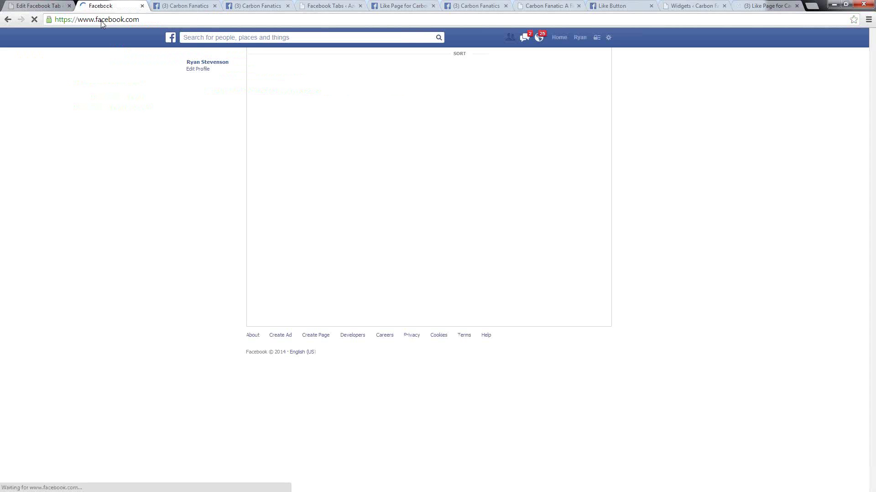
click(213, 39)
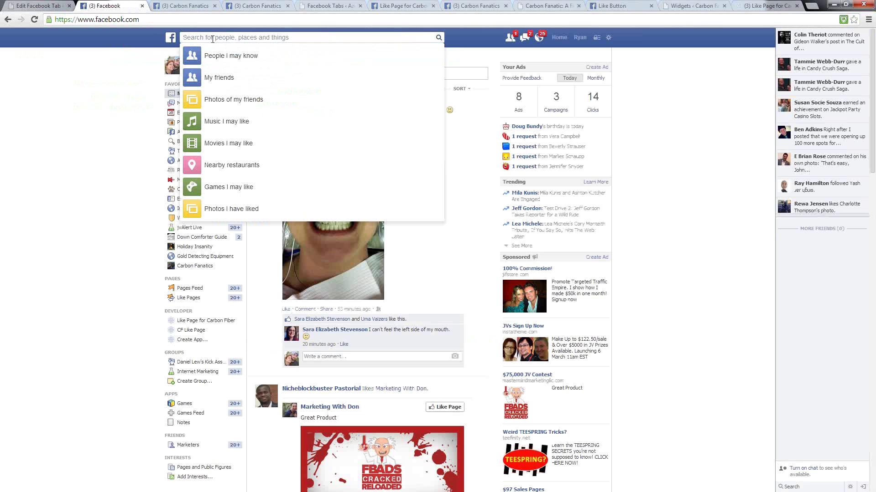
text(carbon fiber)
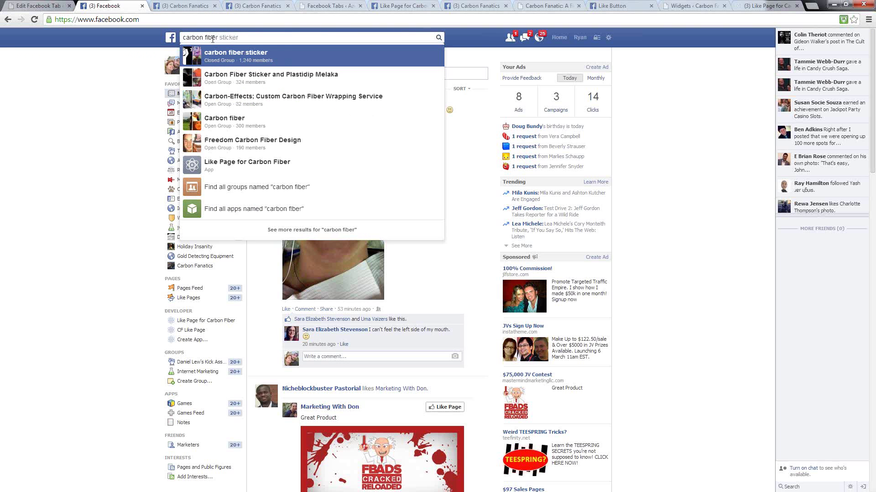
click(287, 230)
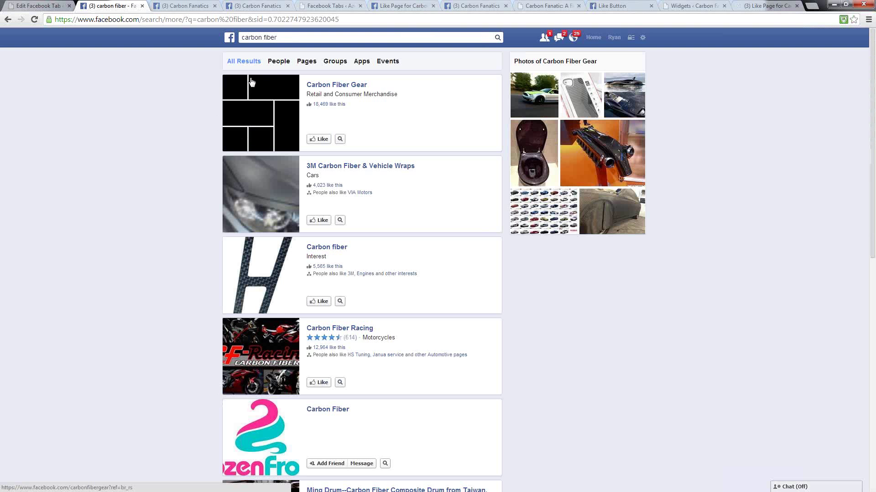
click(307, 61)
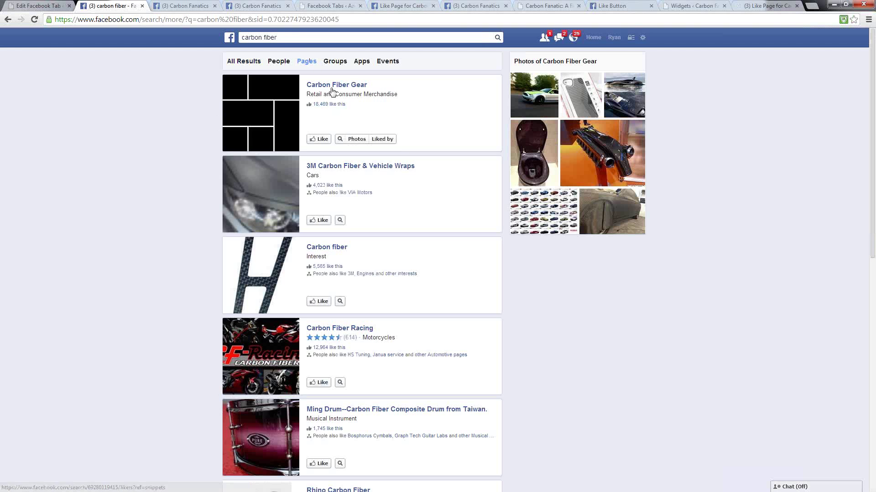
- Open the Carbon Fiber Gear page and scroll its timeline to the weld video post
click(325, 85)
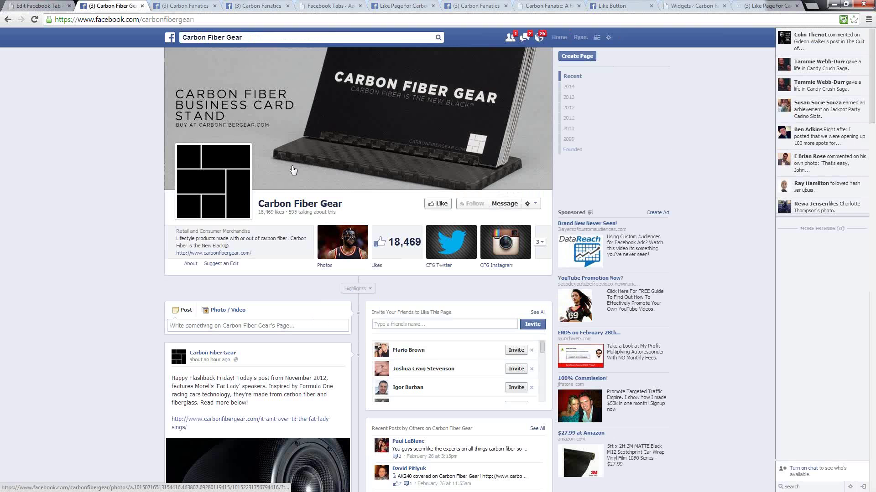
scroll(99, 261, down, 6)
scroll(124, 213, down, 2)
scroll(124, 210, down, 5)
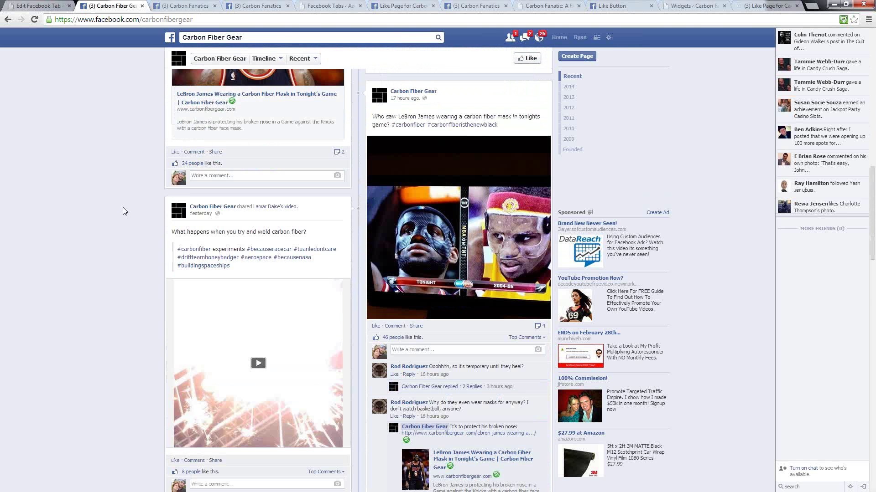
scroll(122, 211, down, 4)
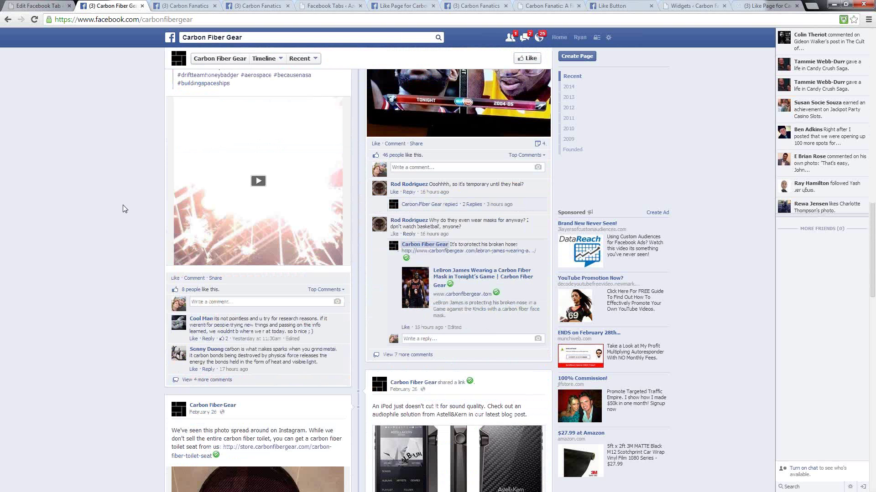
scroll(122, 209, down, 4)
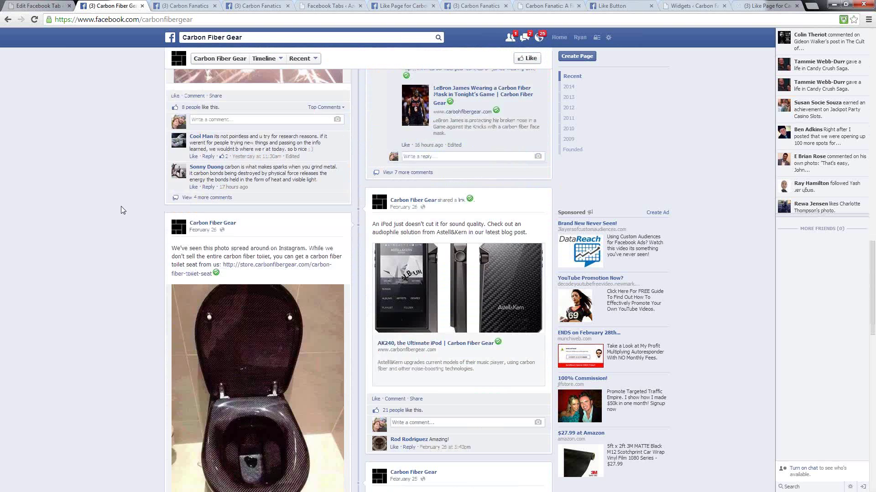
scroll(121, 210, down, 3)
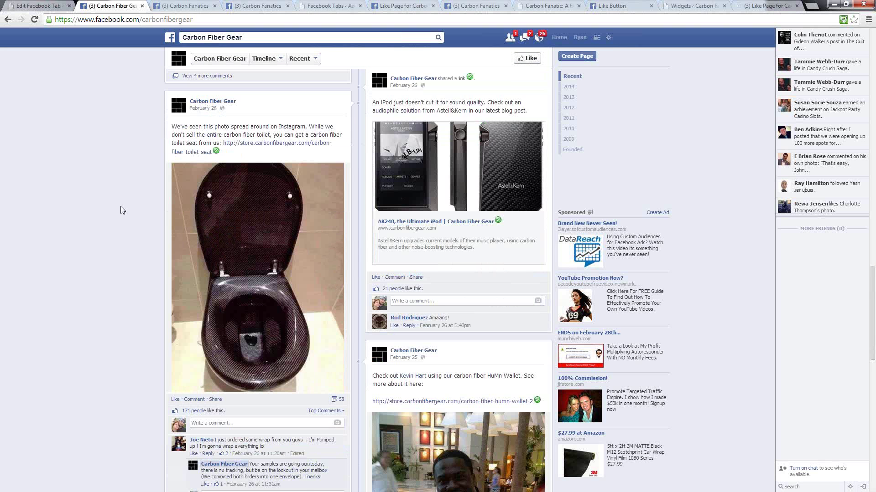
scroll(119, 209, up, 3)
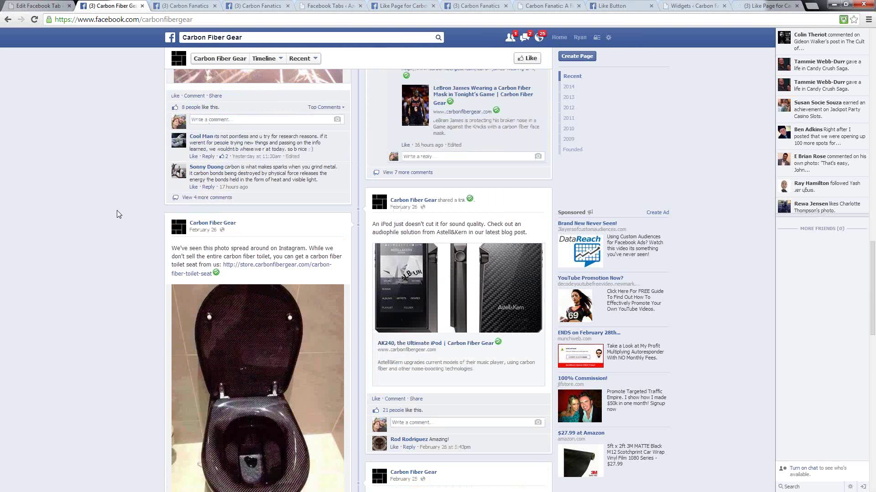
scroll(108, 216, up, 6)
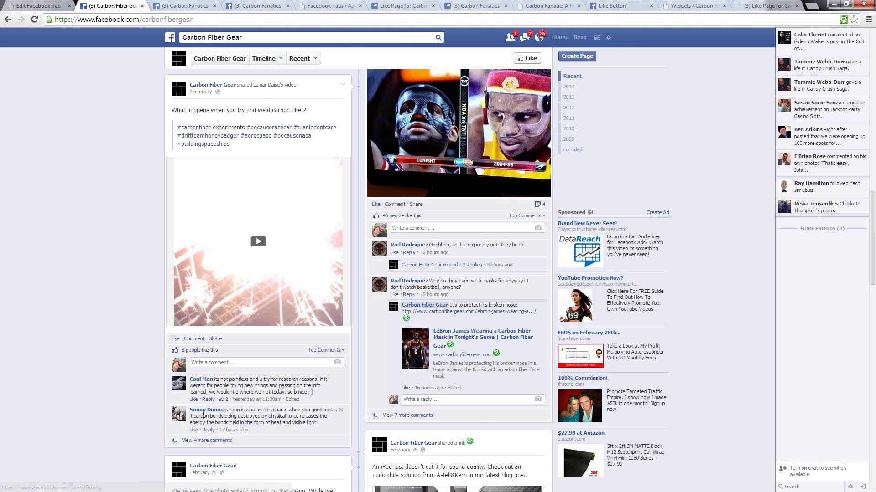
- Open the commenter's profile in a new tab and switch to it
right_click(197, 412)
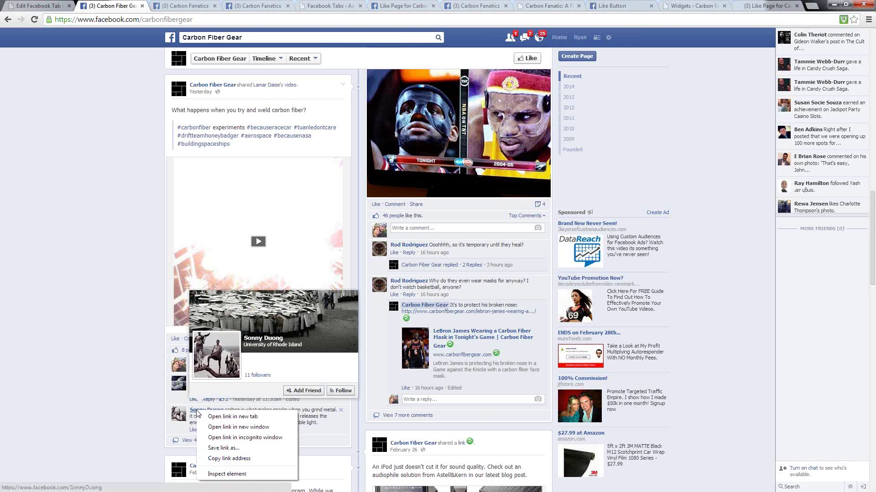
click(222, 417)
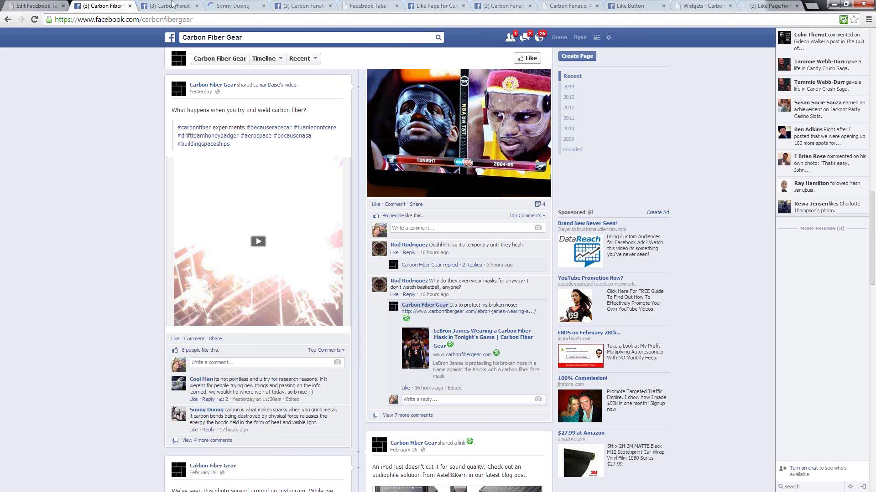
click(233, 5)
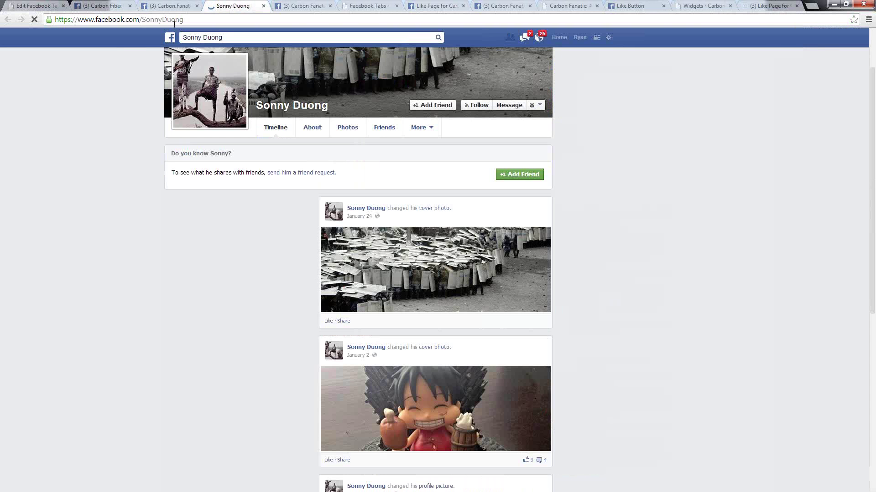
- Load the profile's 'graph' record, select its numeric ID, and place Notepad beside it
double_click(86, 20)
text(graph)
key(Return)
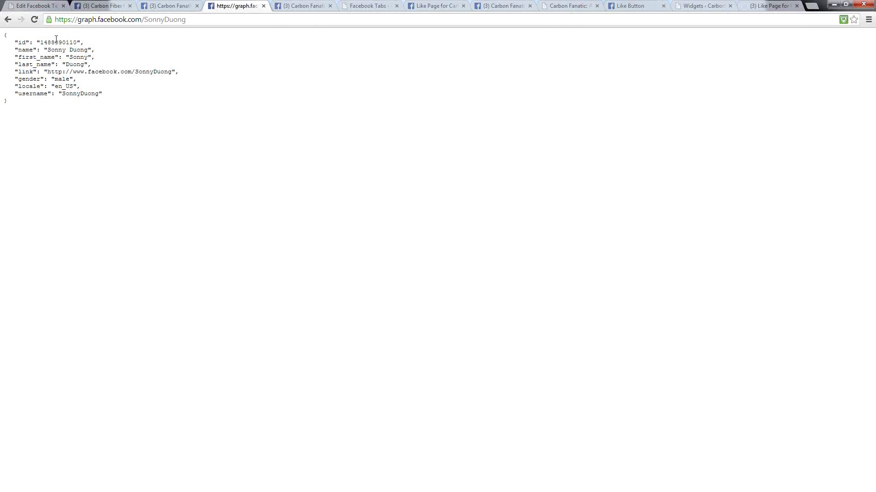
double_click(56, 42)
key(alt+Tab)
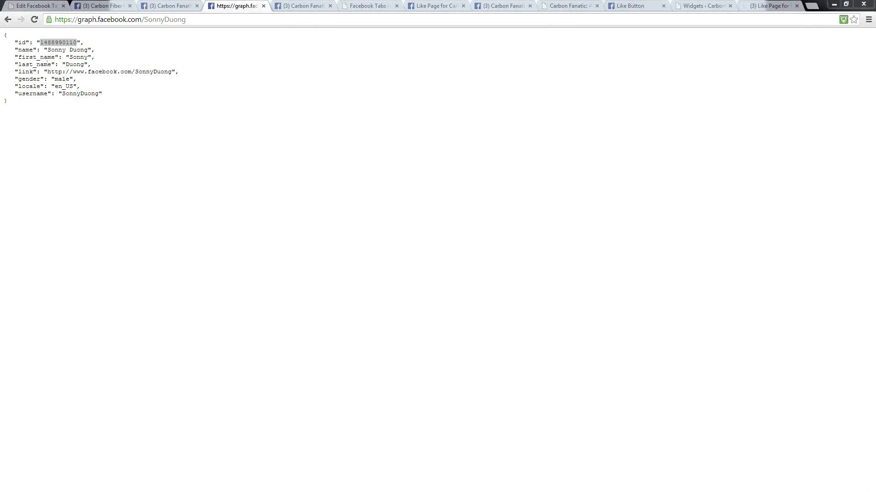
drag(376, 59, 337, 76)
- Paste the commenter's ID into Notepad, delete the accidental duplicate line, and return to the browser
key(ctrl+v)
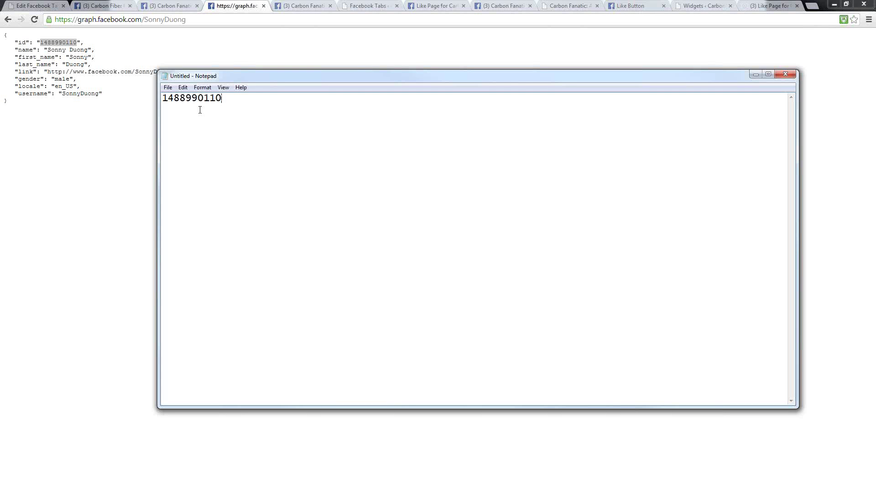
key(Return)
key(ctrl+v)
drag(223, 109, 158, 110)
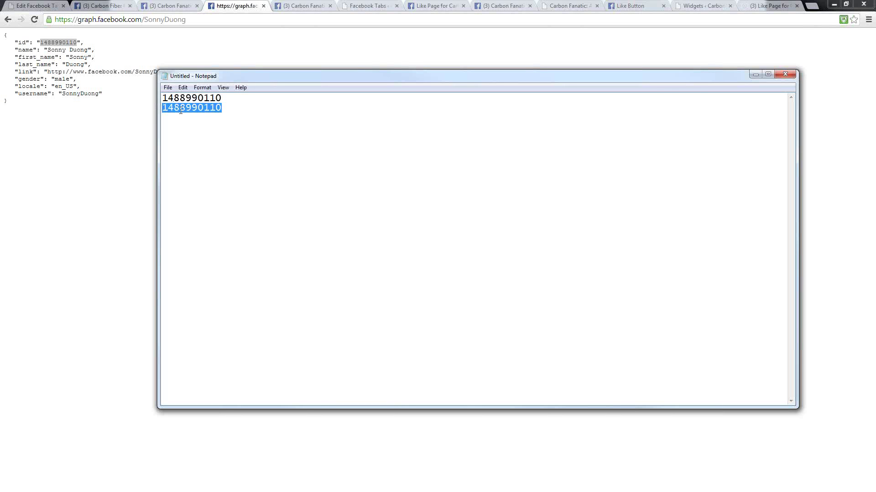
key(BackSpace)
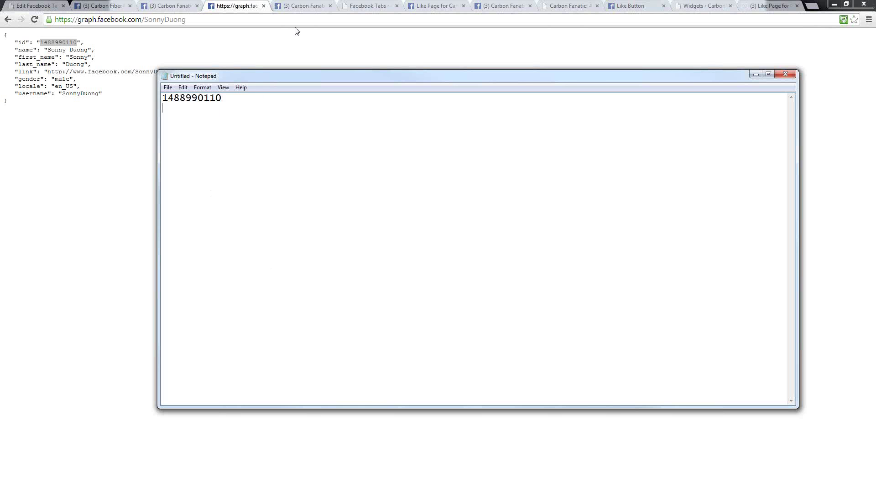
key(alt+Tab)
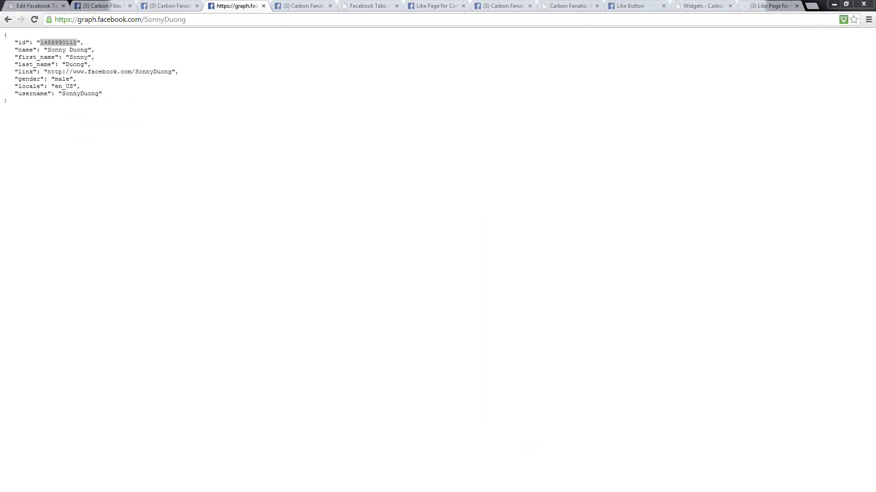
- Open the commenter's profile from the link in the Graph API record, then focus the search box
click(165, 8)
click(246, 9)
click(150, 70)
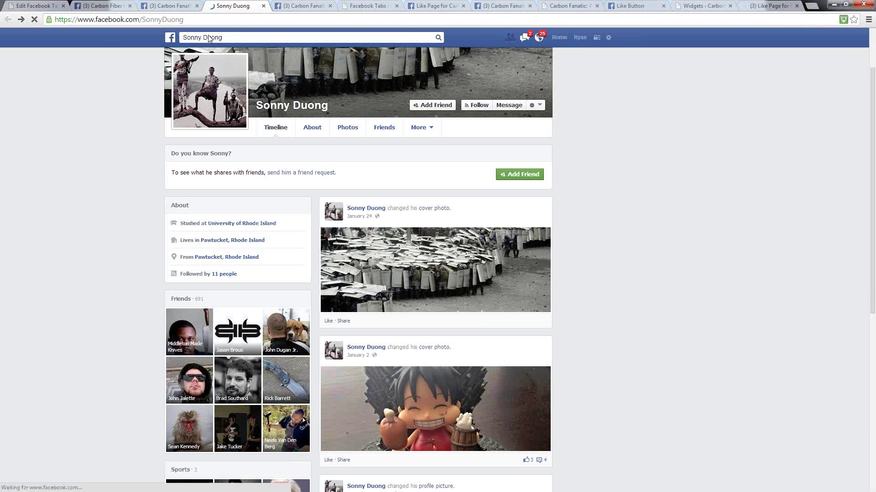
click(227, 38)
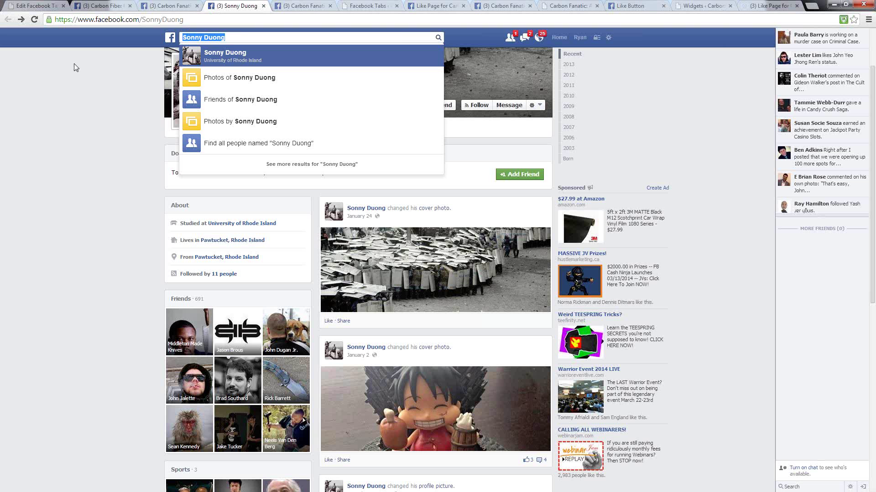
- Search Facebook for 'carbon fiber' and filter the results to Groups
click(251, 36)
key(ctrl+a)
text(car)
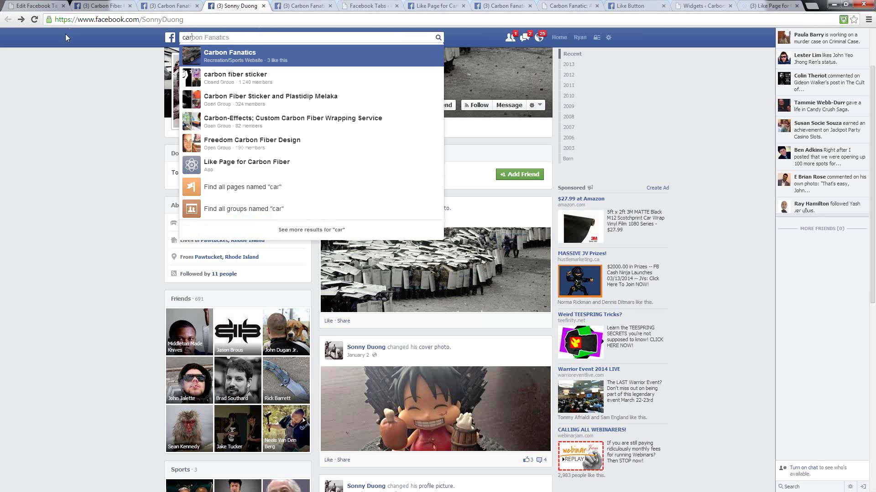
text(bon fiber)
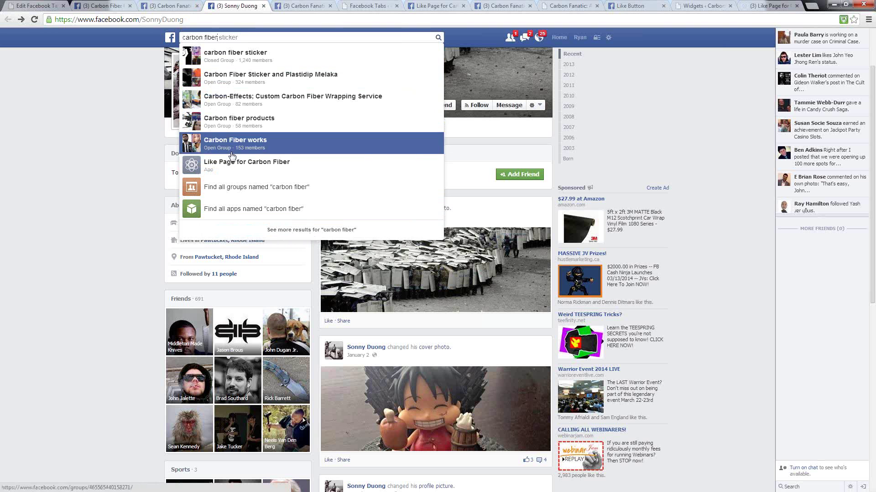
click(276, 231)
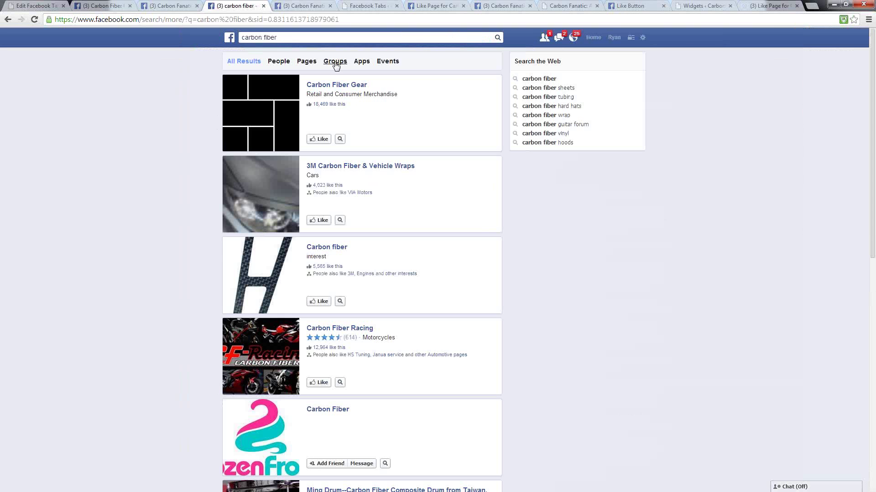
click(335, 62)
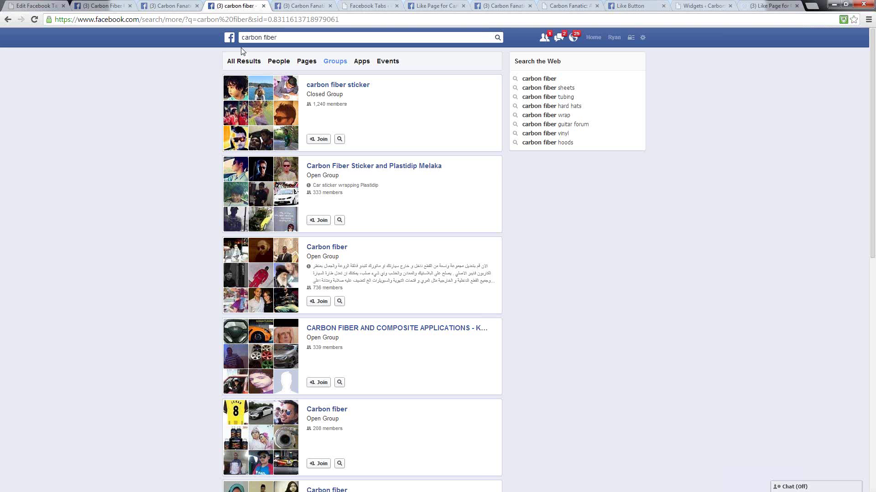
mouse_move(384, 280)
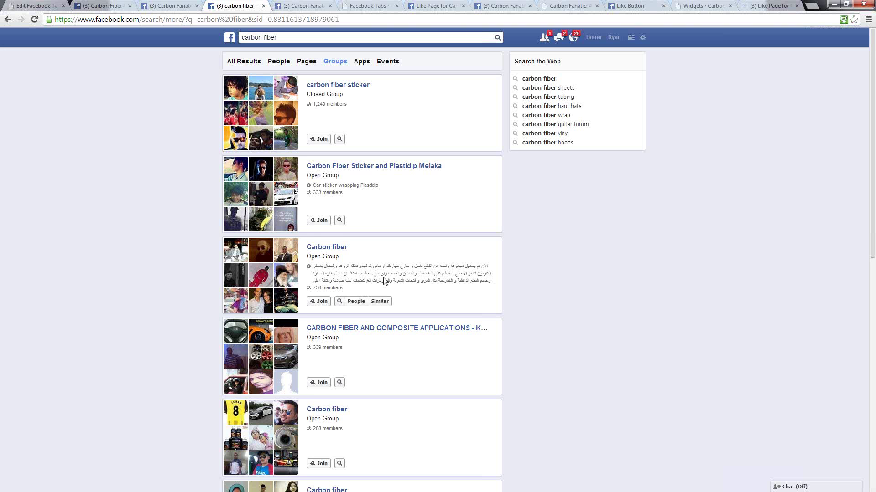
mouse_move(418, 109)
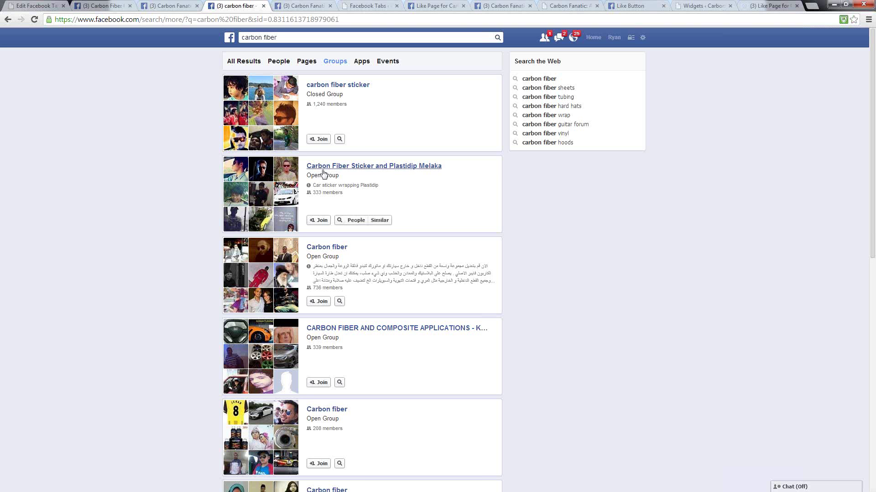
- Open the Carbon Fiber Sticker and Plastidip Melaka group in a new tab and list its 333 members
right_click(317, 166)
click(329, 169)
key(ctrl+Tab)
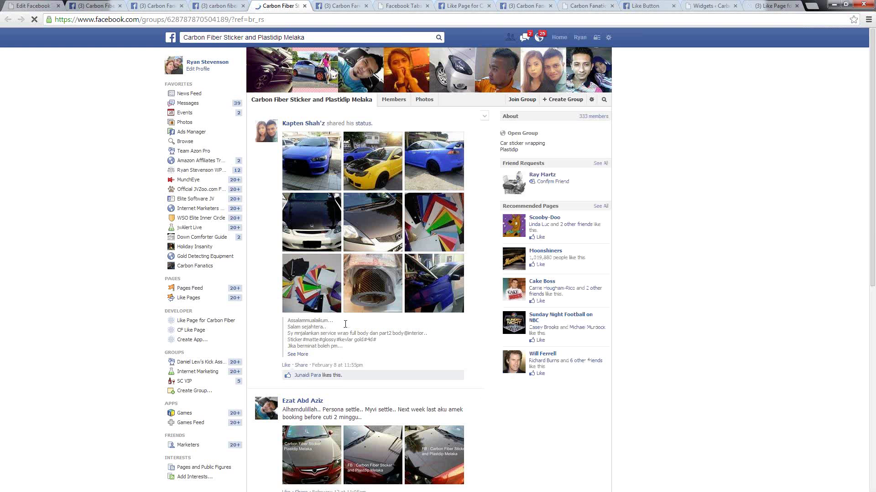
scroll(333, 149, down, 8)
scroll(333, 148, down, 8)
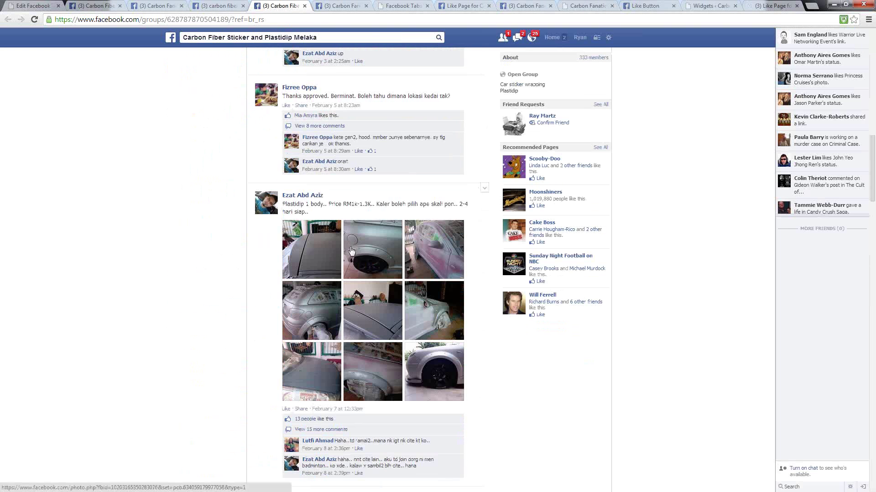
scroll(314, 172, up, 15)
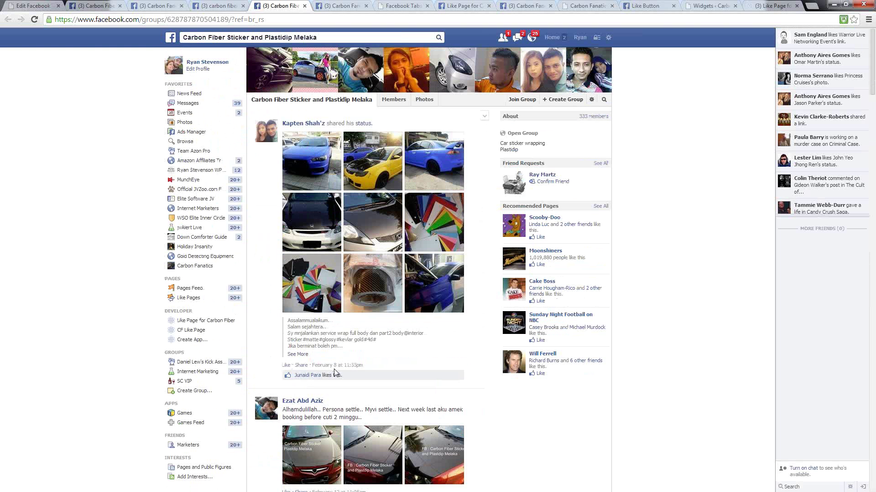
click(591, 117)
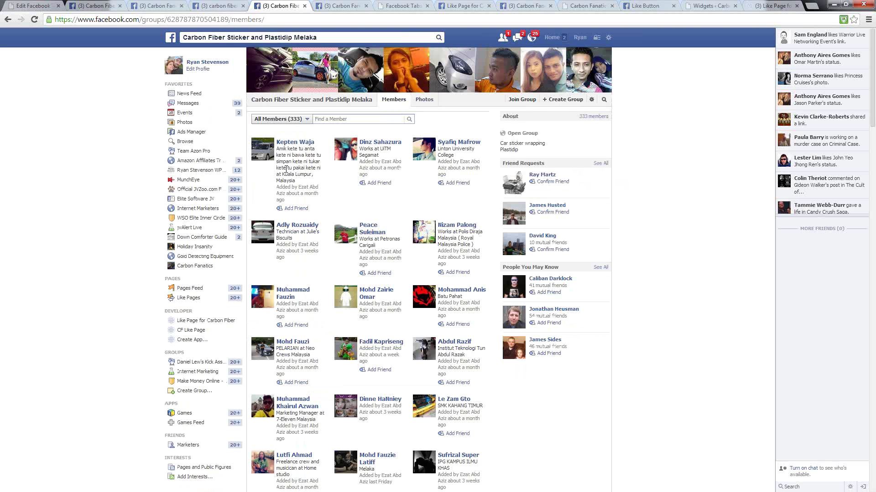
- Open the 'carbon fiber sticker' group result in a new tab and switch to it
click(228, 6)
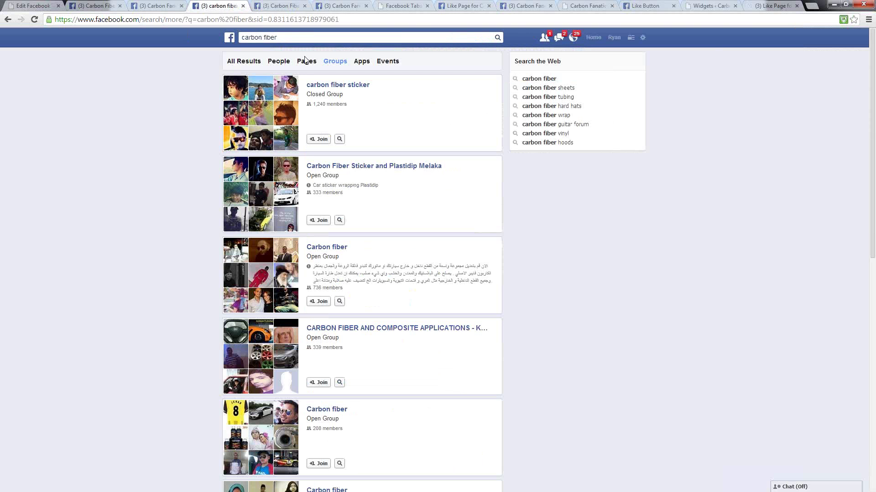
right_click(337, 83)
key(Escape)
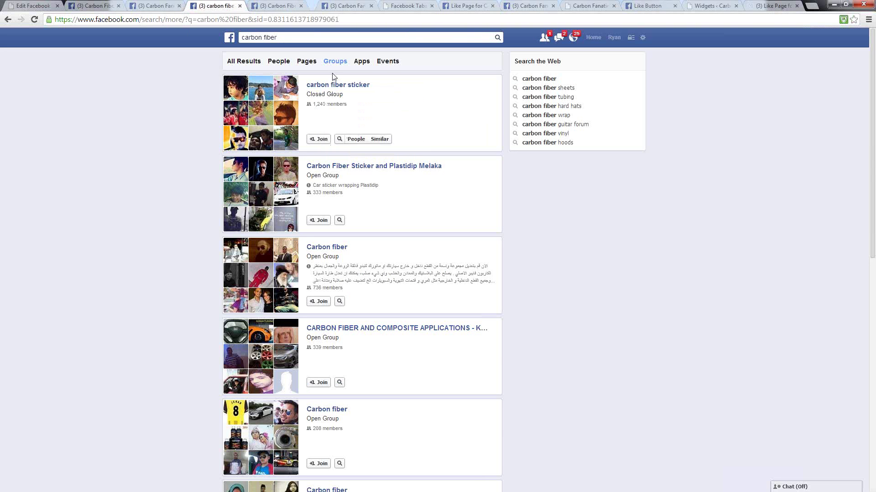
click(313, 7)
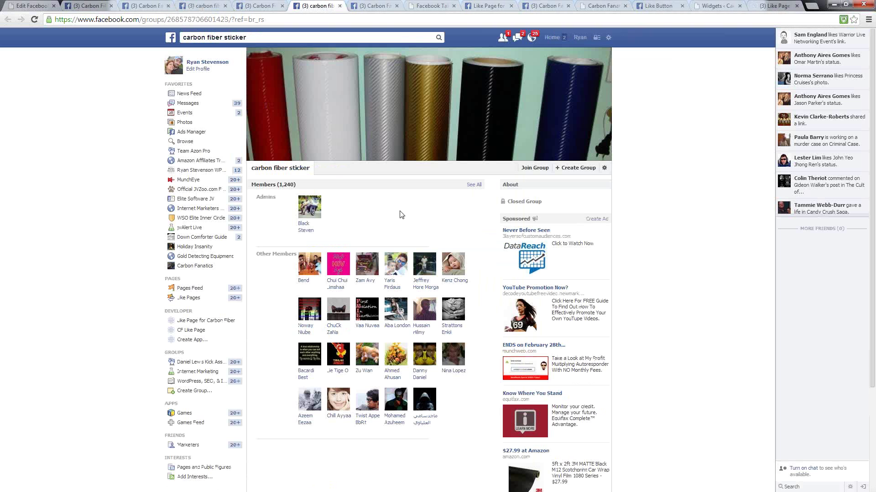
- Show the group's full Members list and scroll down through it
click(474, 185)
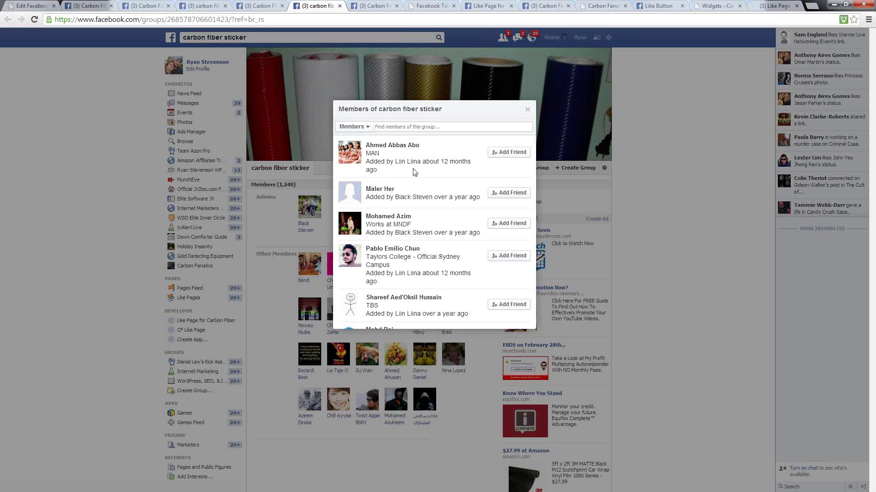
scroll(415, 192, down, 10)
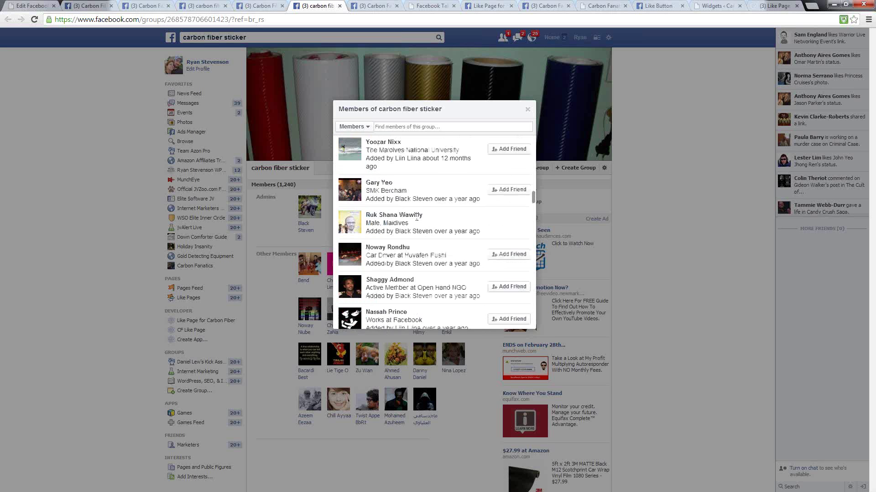
scroll(419, 219, down, 15)
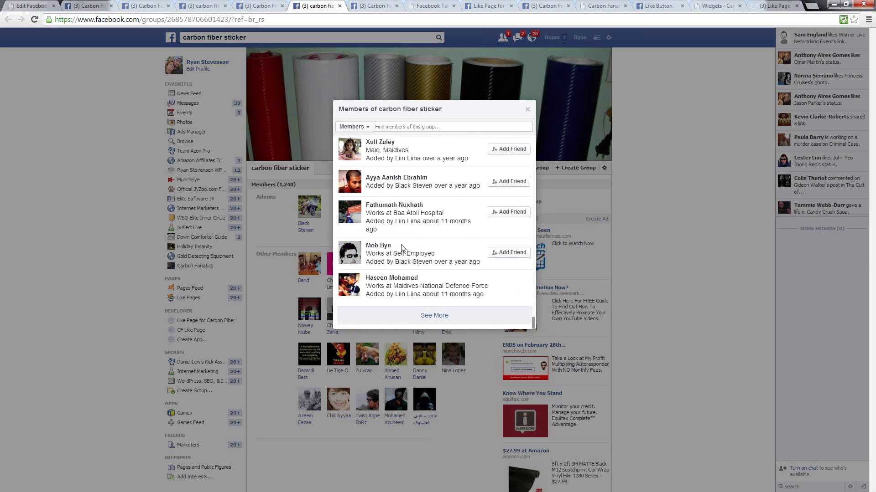
- Load more members with See More and scroll through the expanded member list
click(432, 319)
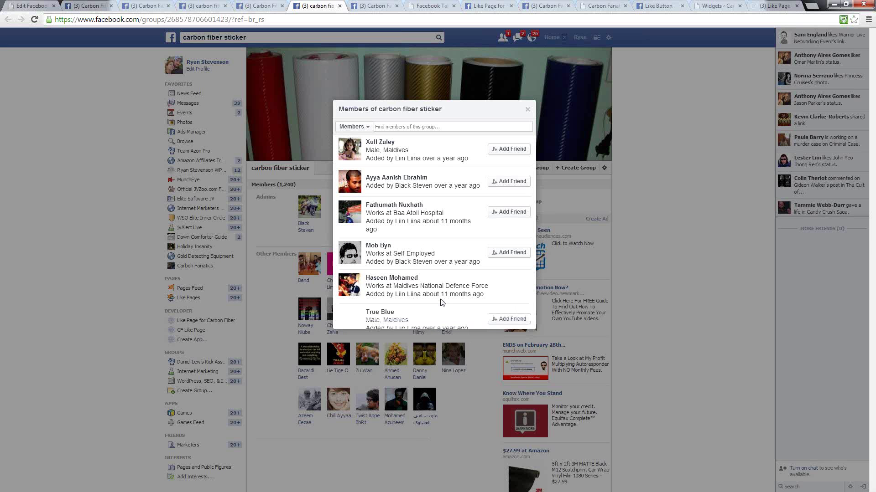
scroll(427, 241, down, 8)
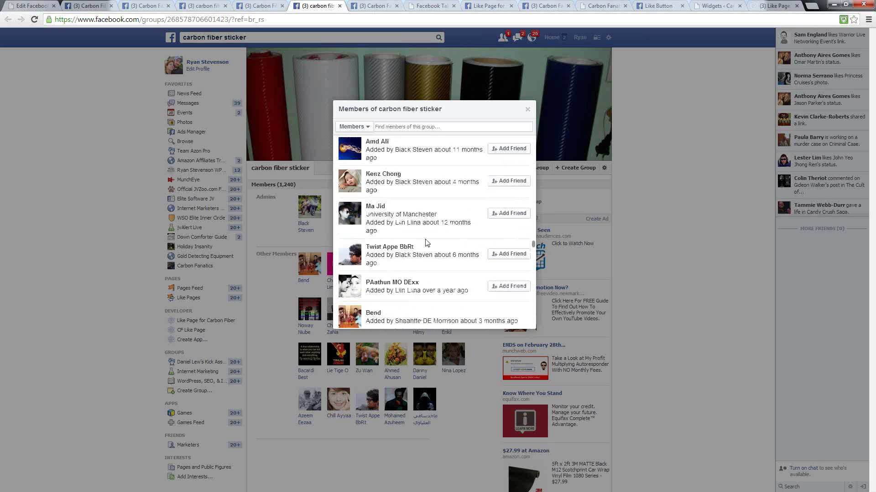
scroll(426, 242, down, 10)
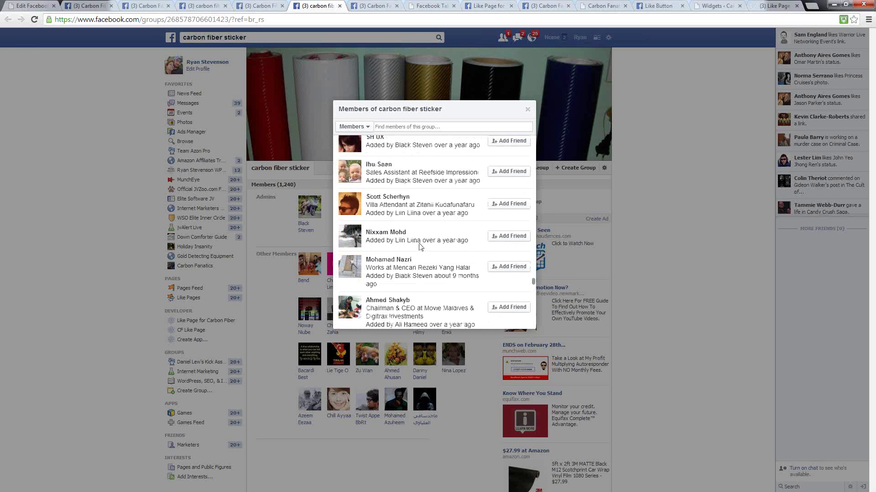
scroll(416, 244, down, 10)
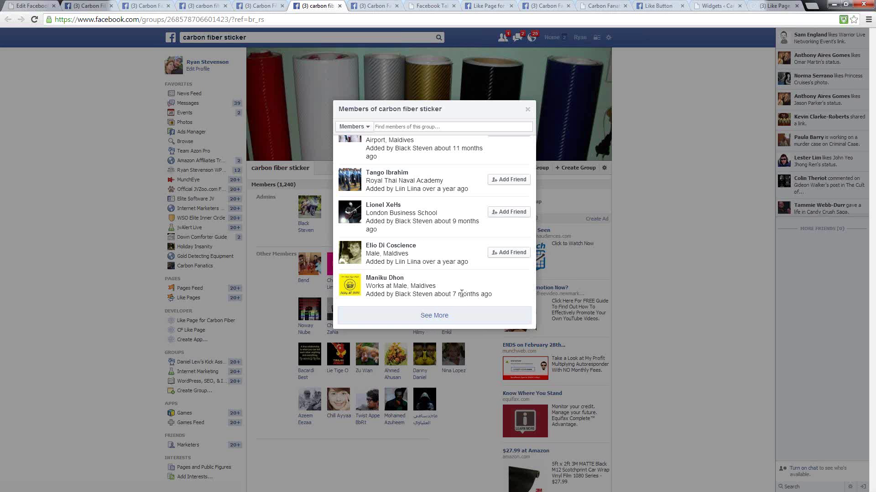
drag(424, 289, 436, 219)
scroll(436, 219, down, 15)
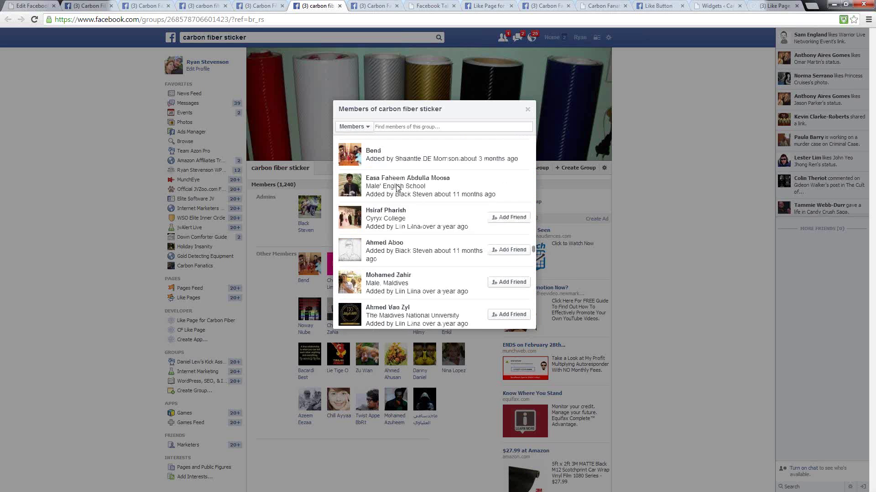
scroll(372, 167, down, 15)
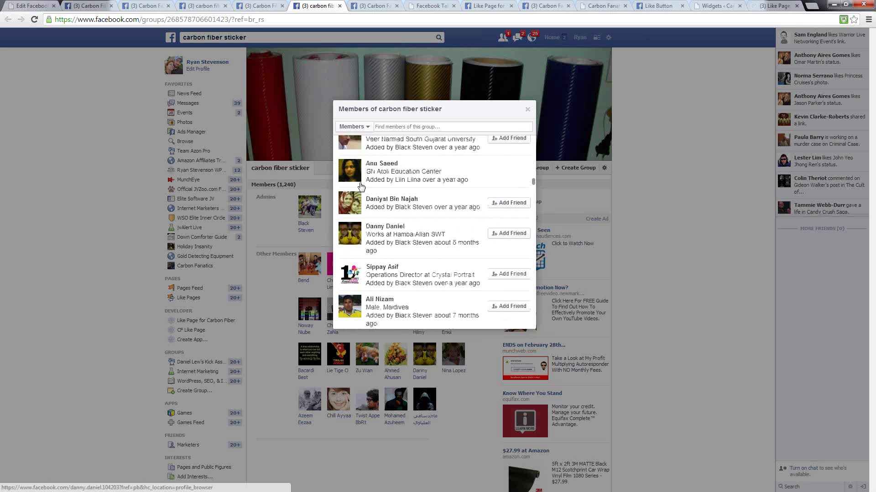
scroll(360, 184, down, 6)
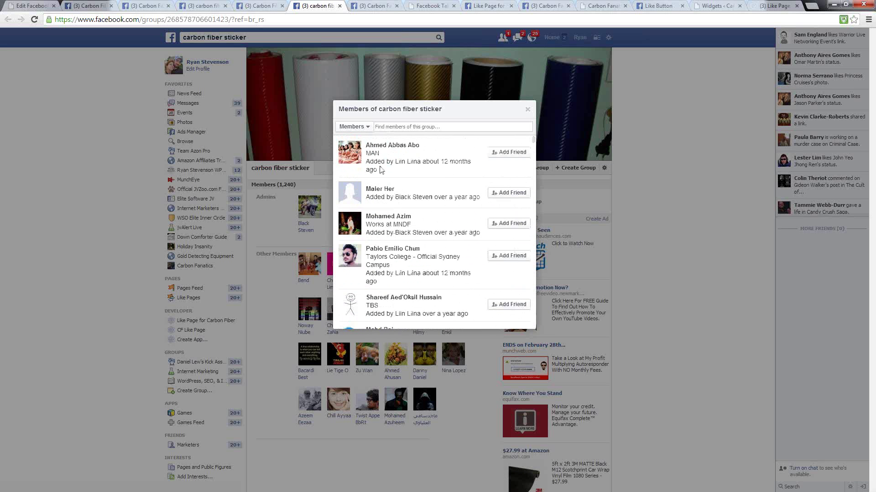
- Select some member text and inspect it in Chrome DevTools
drag(373, 150, 434, 141)
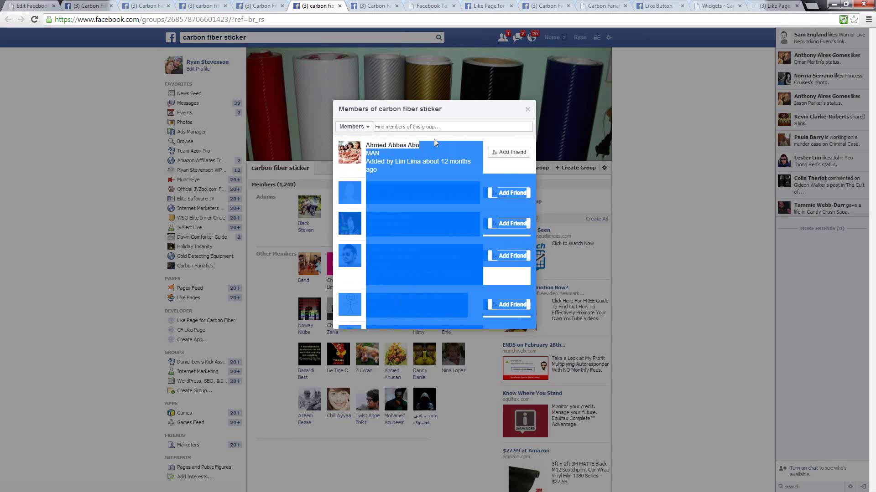
right_click(414, 172)
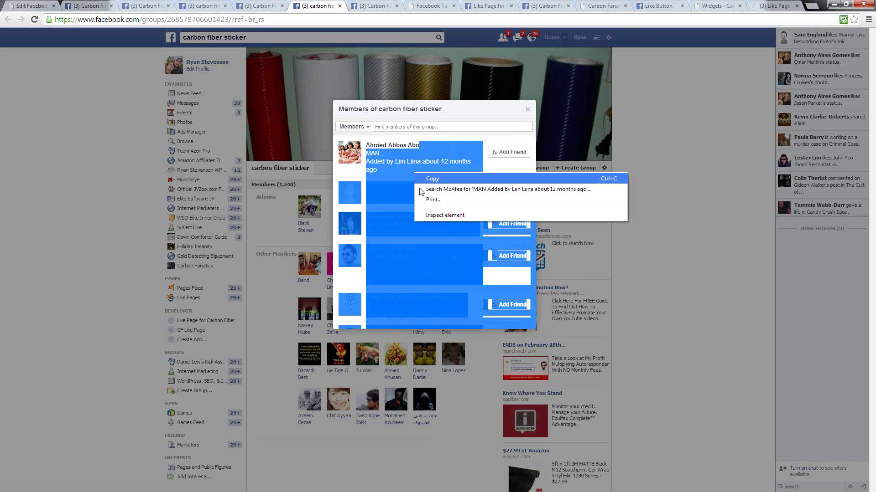
click(434, 215)
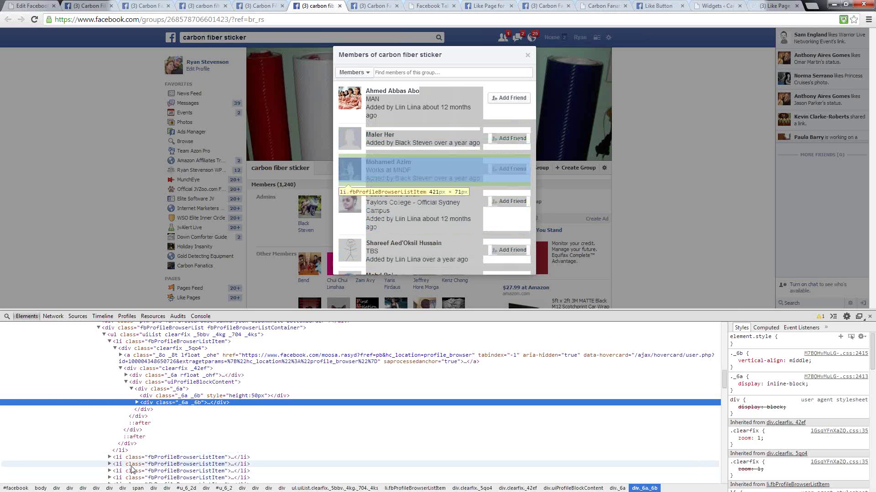
- Collapse the fbProfileBrowserListItem entries to reveal the ul.uiList holding all members
click(132, 458)
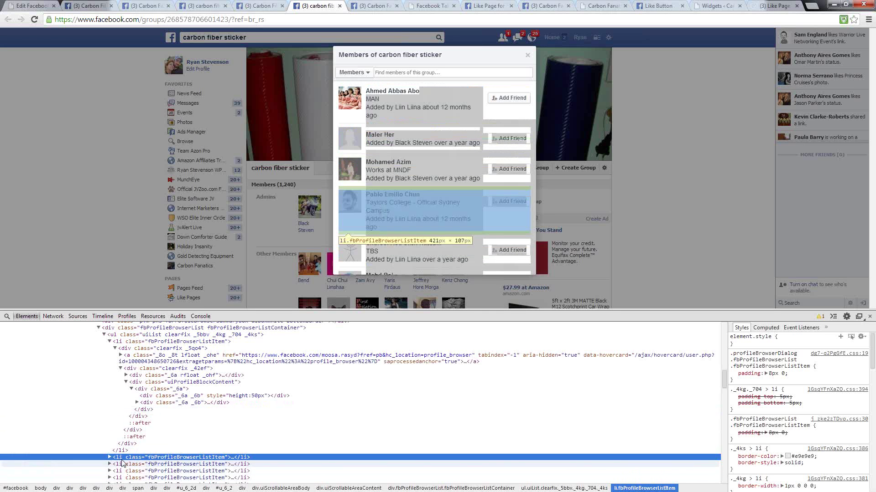
click(110, 343)
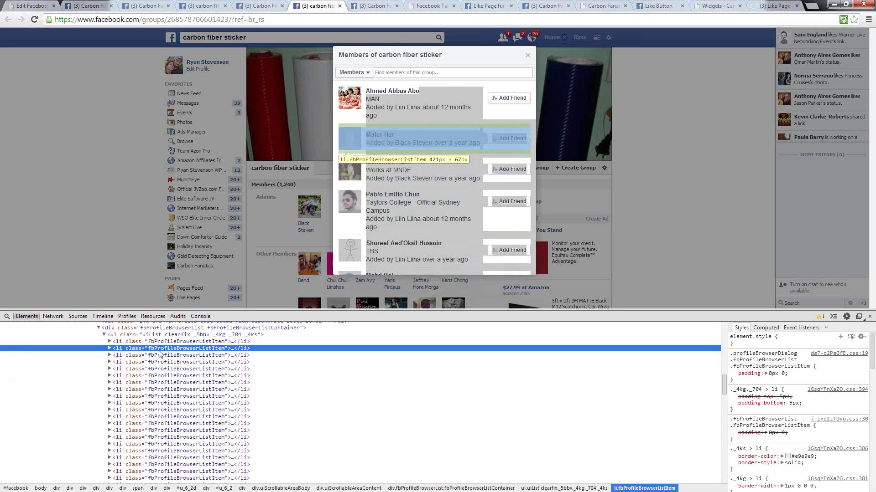
click(105, 336)
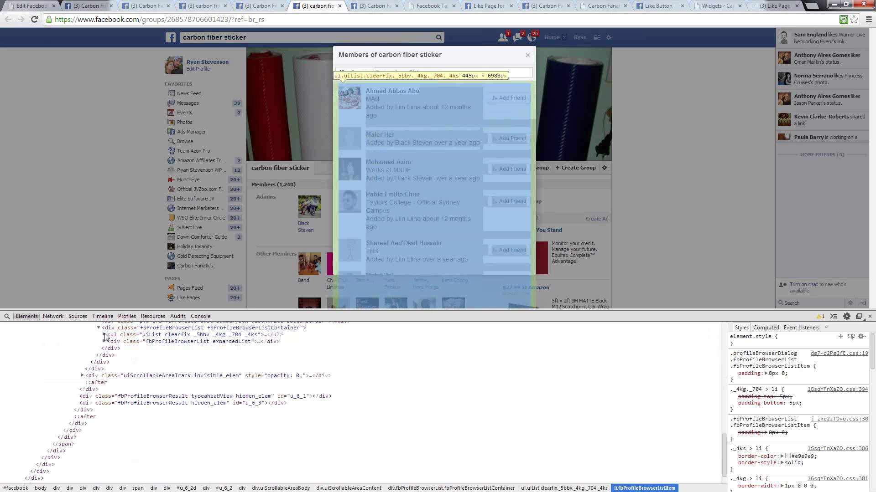
click(137, 336)
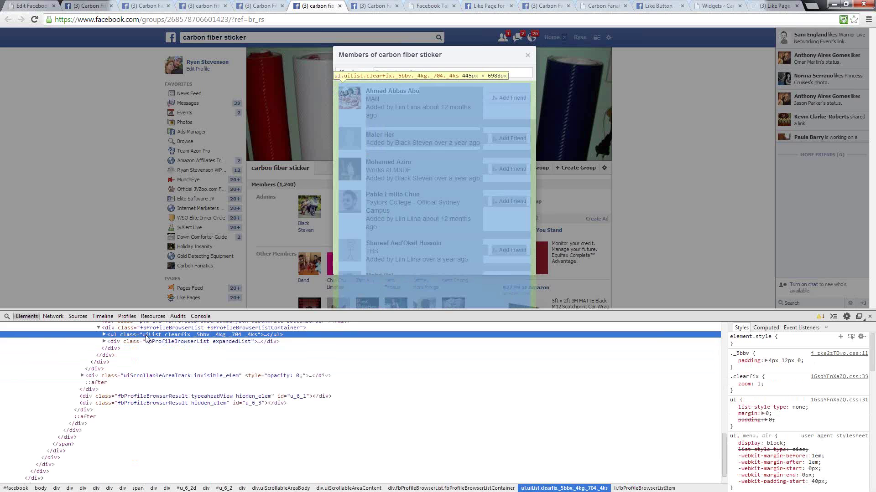
scroll(133, 365, up, 3)
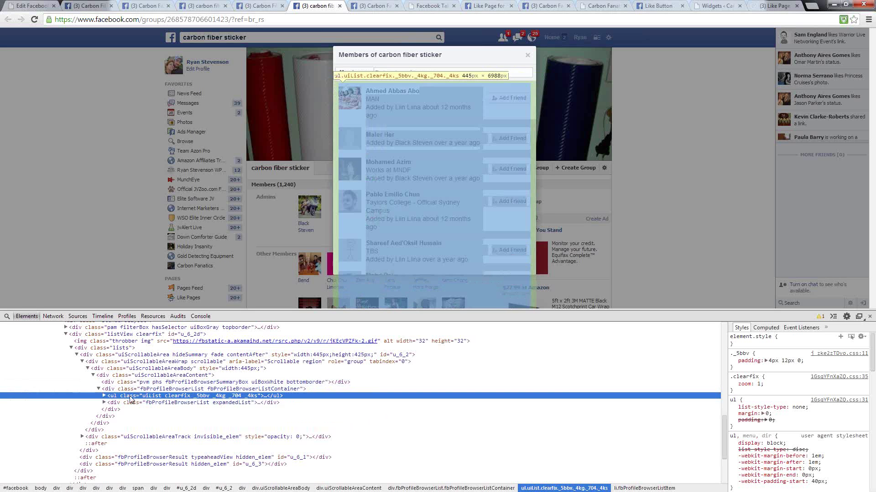
click(117, 390)
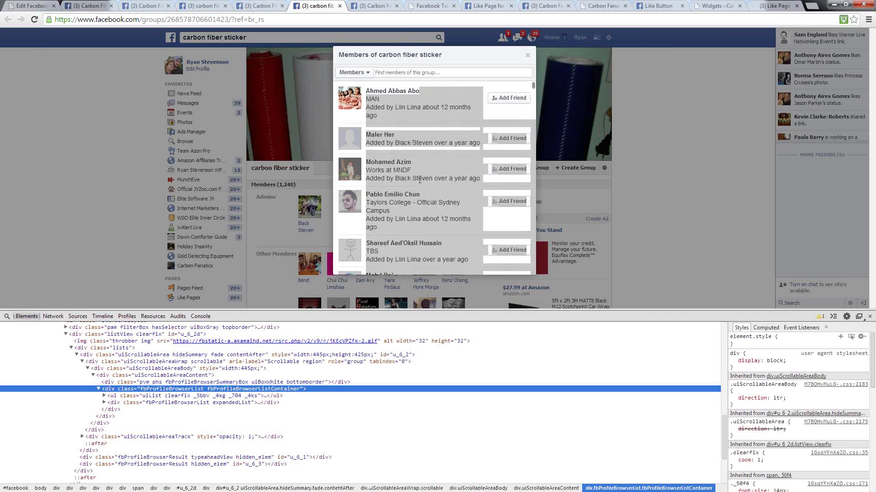
click(118, 397)
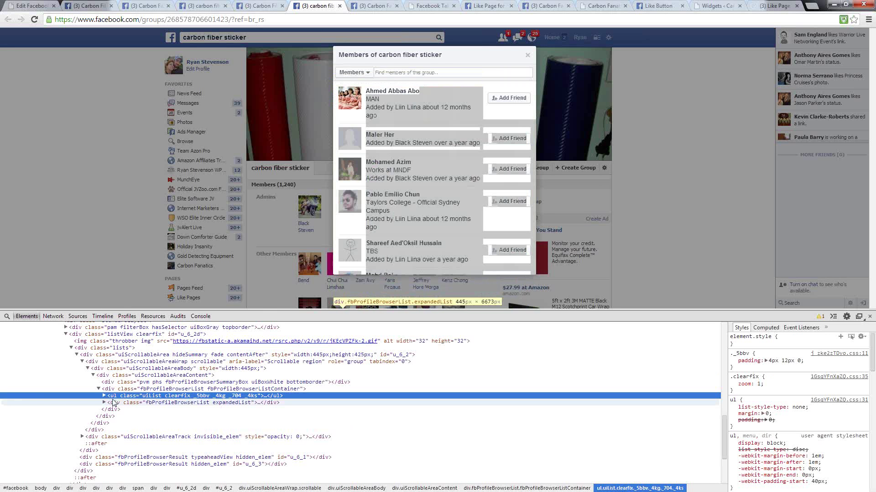
click(112, 404)
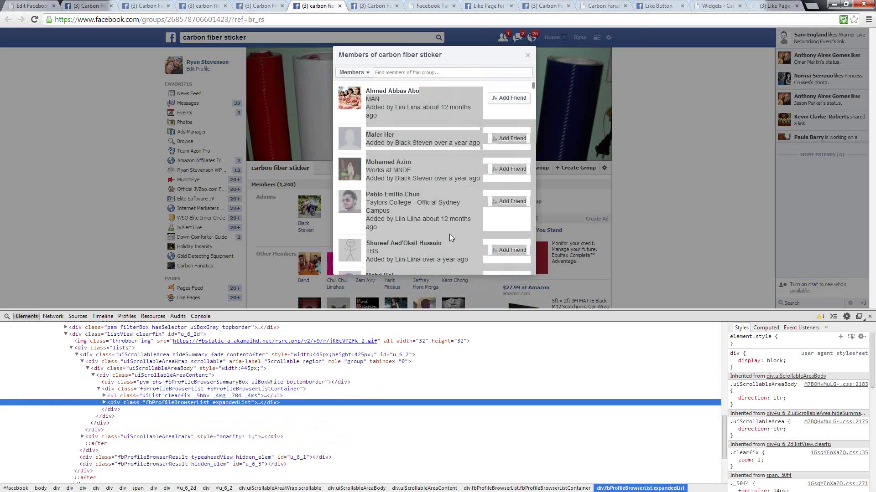
- Scroll the carbon fiber sticker Members dialog down to the See More bar
scroll(420, 168, down, 5)
scroll(423, 170, down, 10)
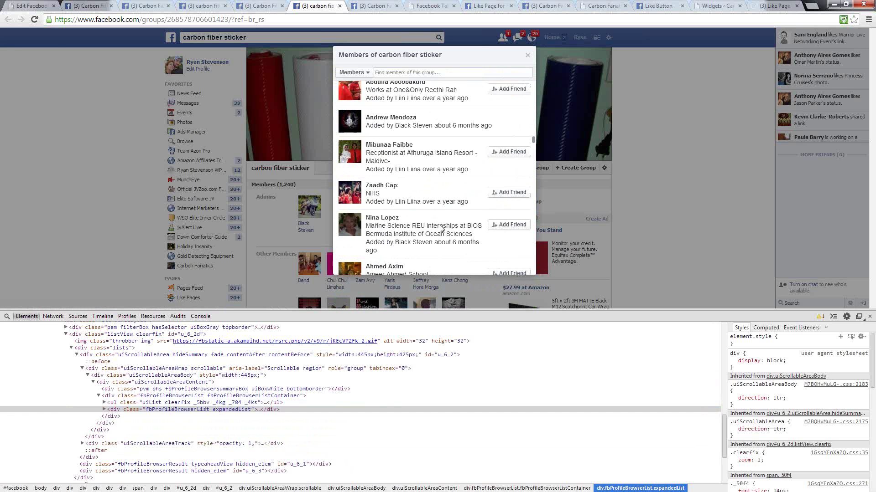
scroll(433, 226, down, 10)
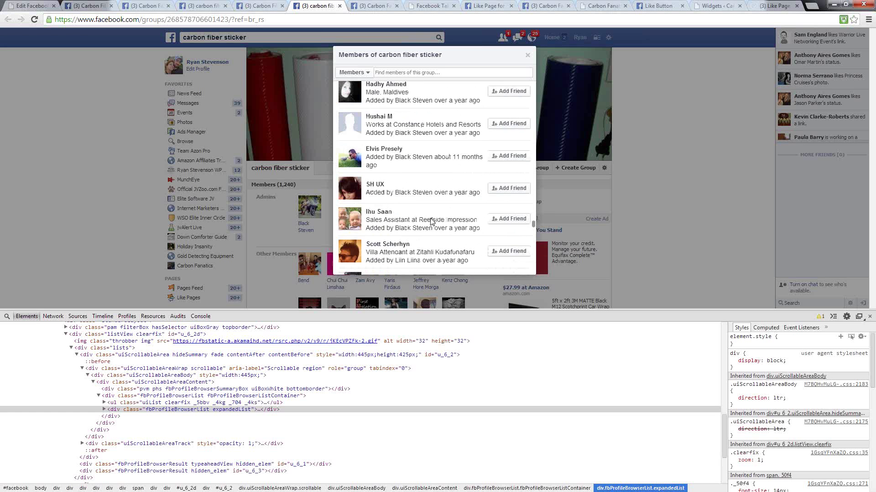
scroll(431, 227, down, 5)
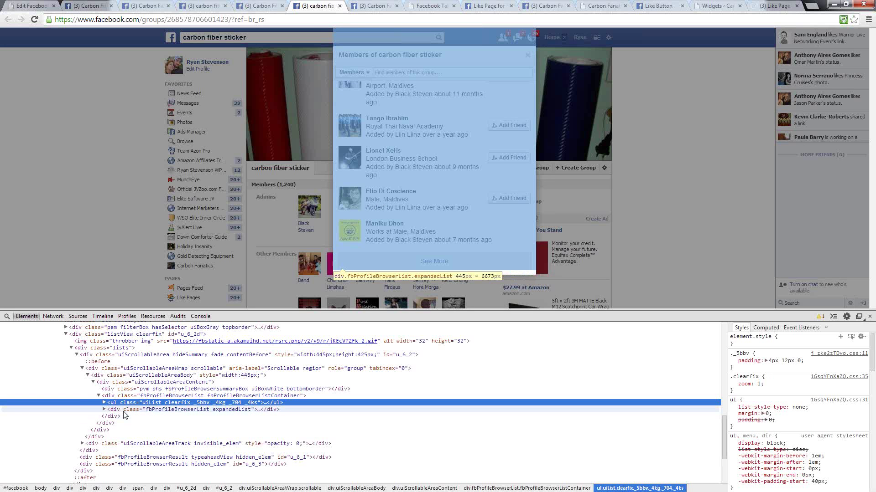
- Load another batch of members with See More and inspect the new expandedList block
click(125, 409)
click(433, 263)
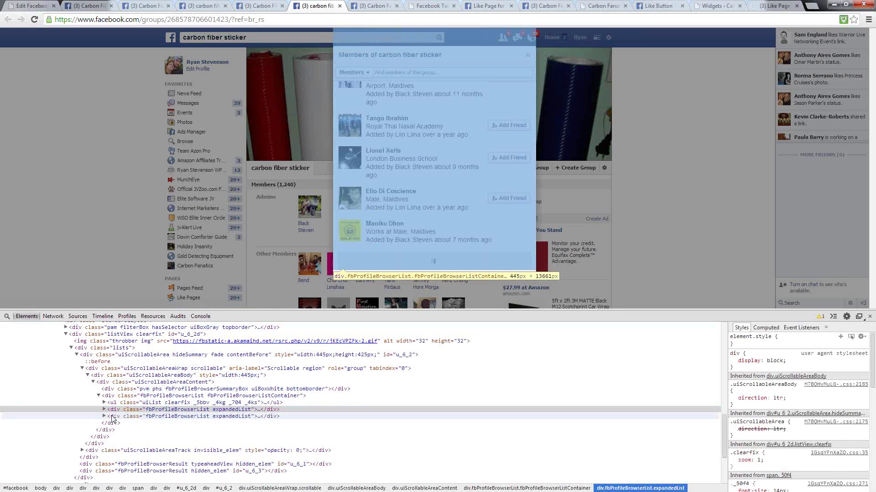
click(117, 416)
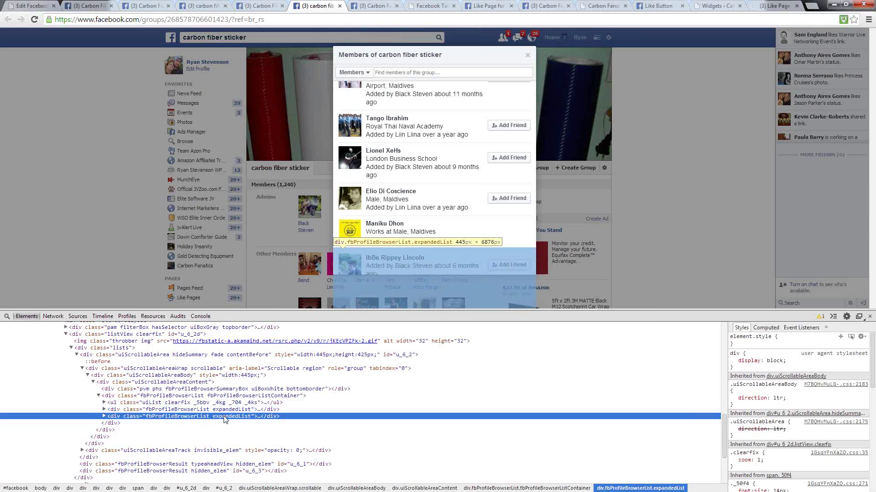
scroll(420, 207, down, 15)
scroll(429, 237, down, 8)
- Load a further batch, check all three expandedList blocks, and select the ul.uiList row
click(433, 262)
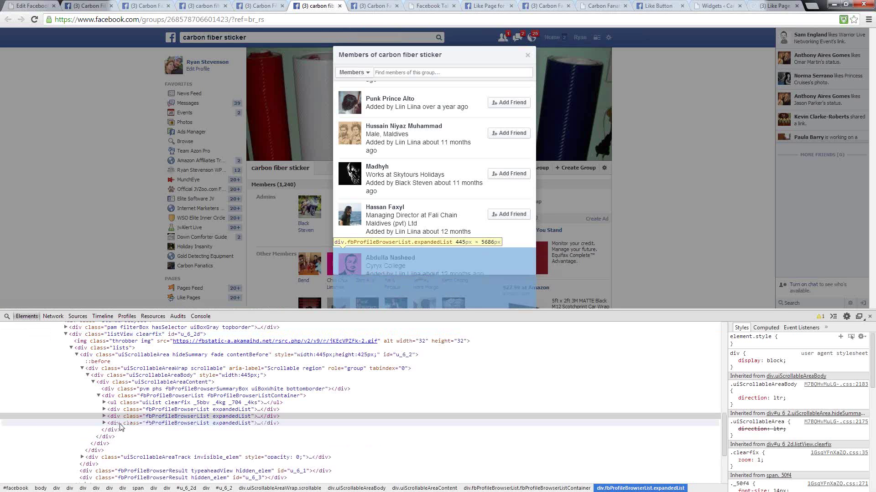
click(121, 425)
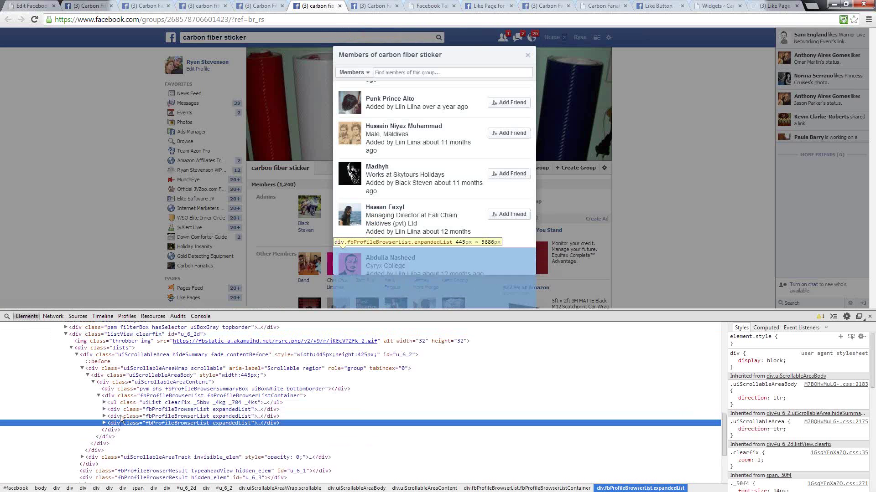
click(118, 416)
click(117, 424)
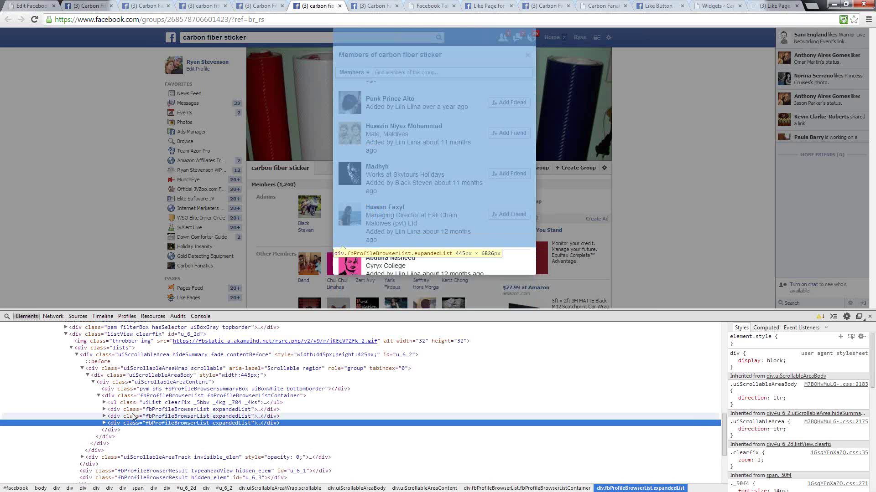
click(121, 403)
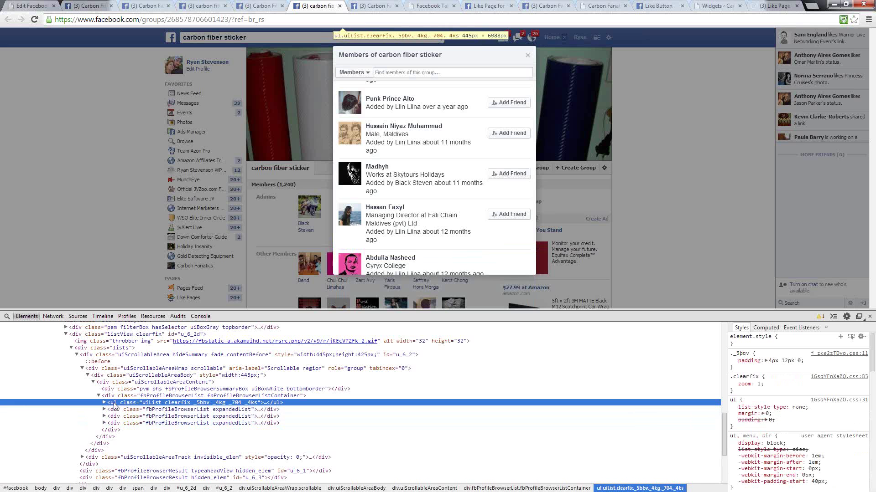
- Copy the ul.uiList member list as HTML from the Elements panel
right_click(114, 405)
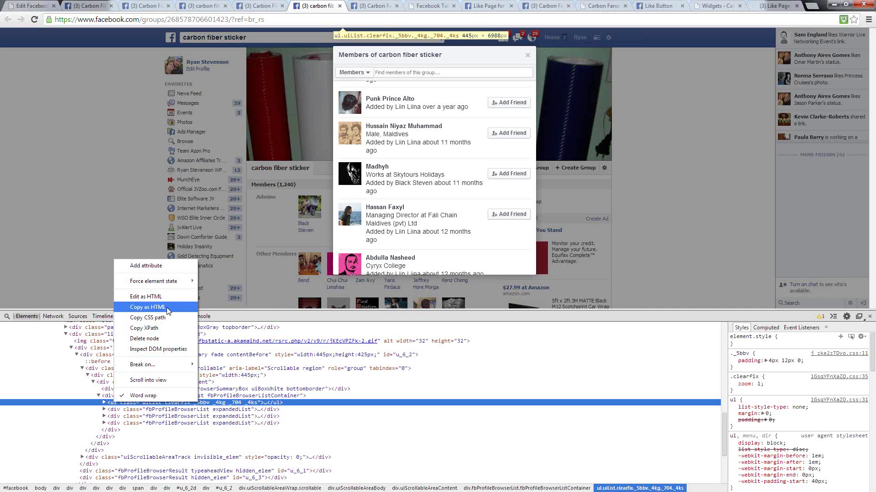
click(136, 310)
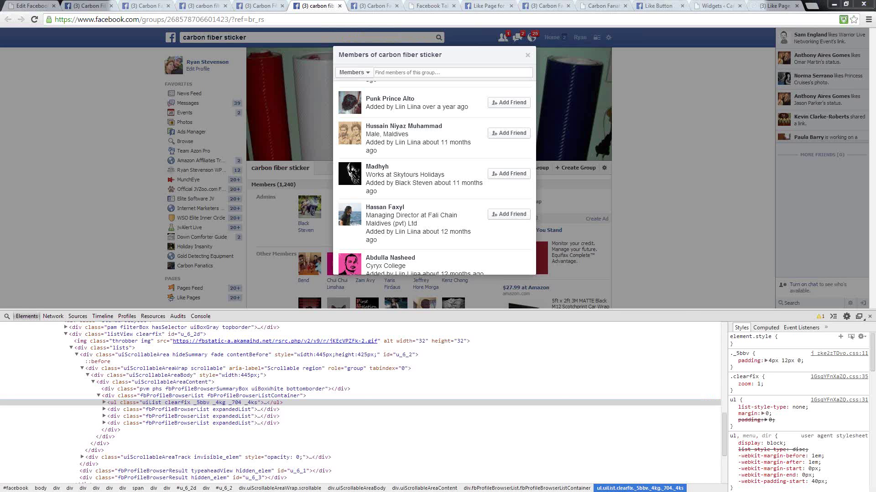
key(alt+Tab)
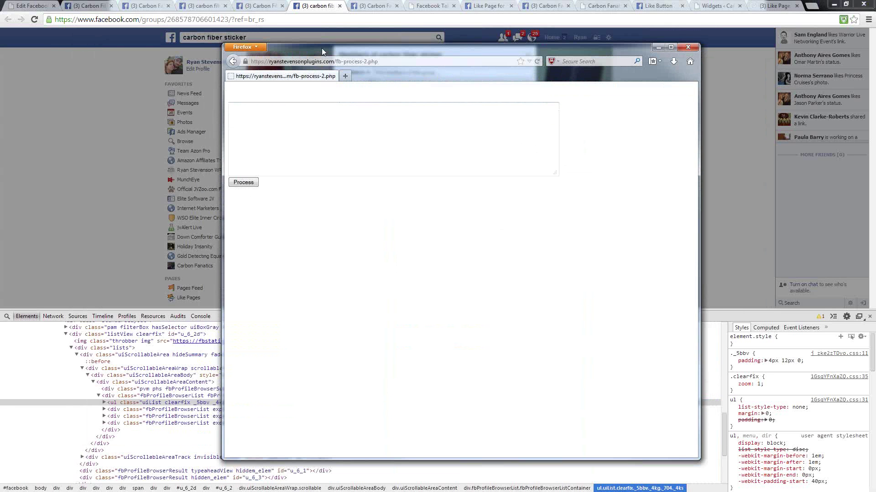
- Paste the member-list HTML into the fb-process-2.php input and process it into user IDs
click(264, 124)
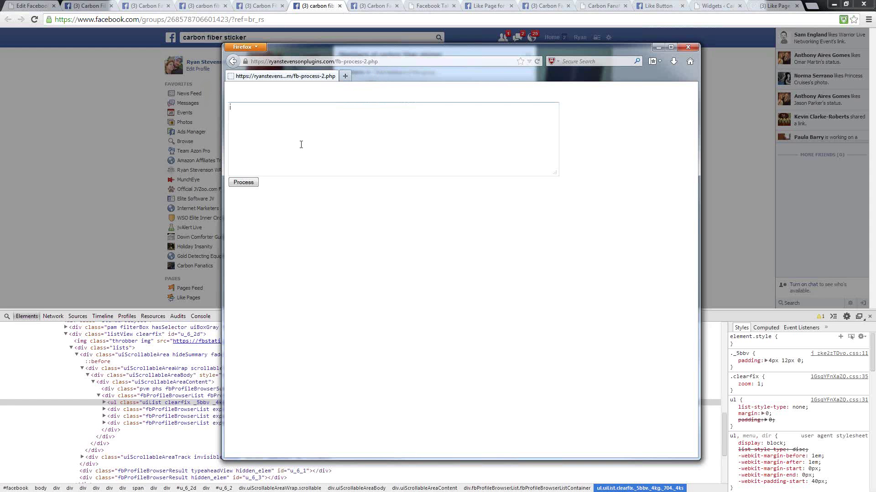
right_click(281, 128)
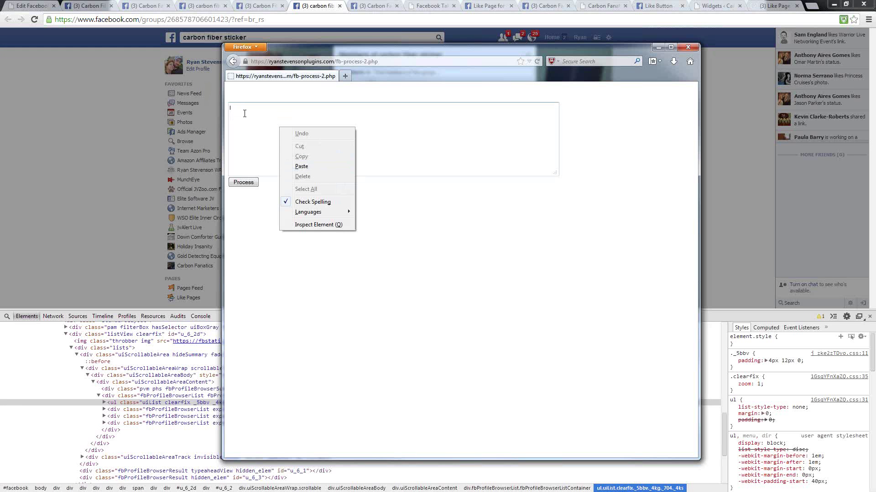
click(300, 167)
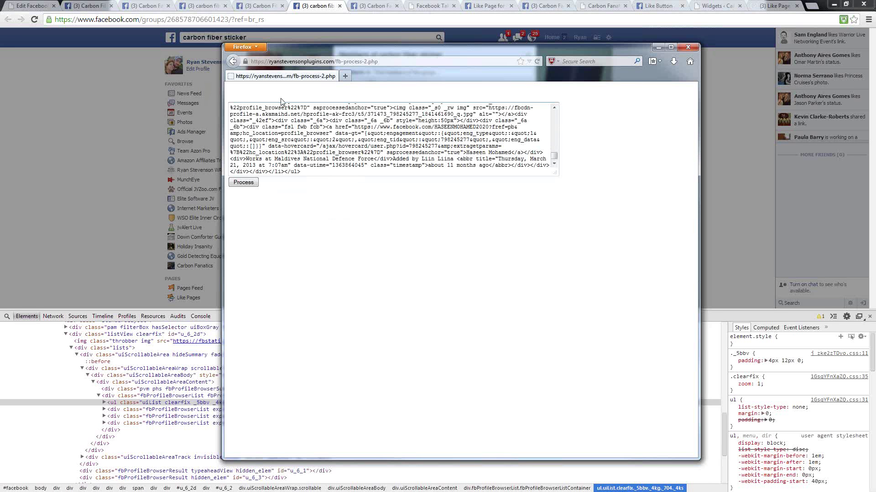
click(246, 185)
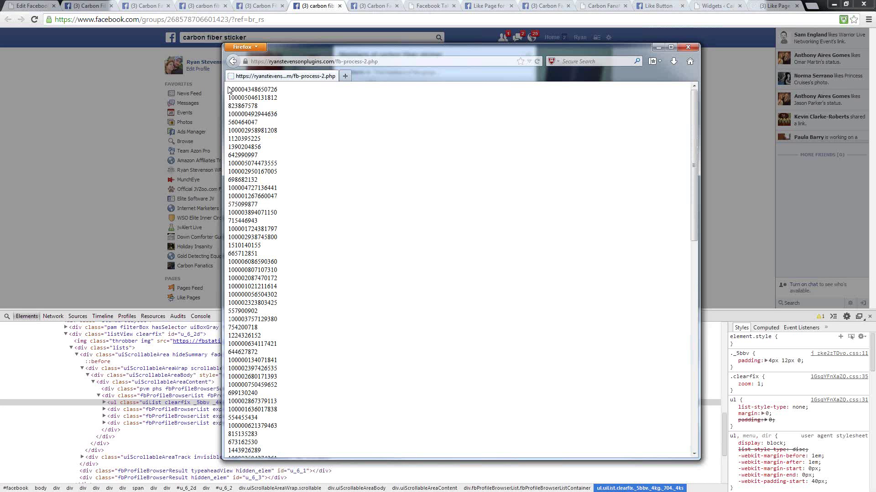
drag(228, 89, 284, 289)
scroll(289, 342, down, 10)
scroll(292, 342, down, 2)
drag(292, 343, 262, 352)
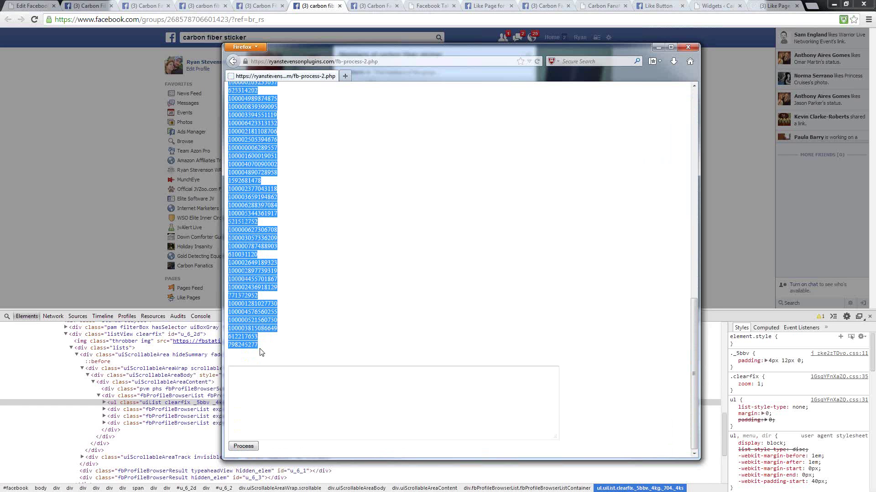
right_click(242, 279)
click(258, 284)
click(393, 401)
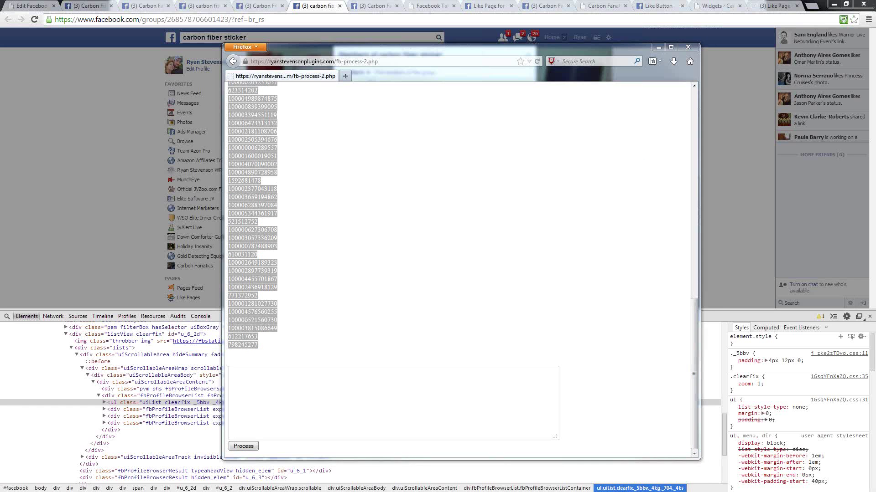
- Paste the copied IDs into Notepad, add a new line, then minimize Notepad and Firefox
key(alt+Tab)
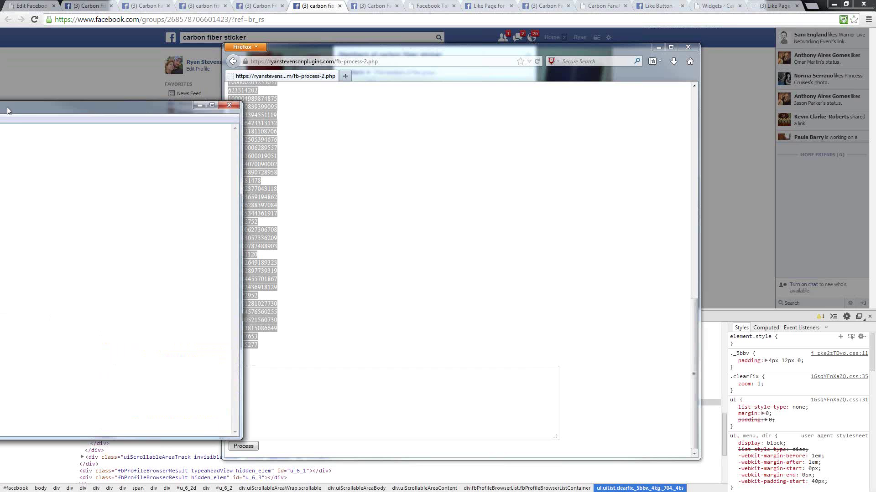
right_click(161, 112)
click(182, 154)
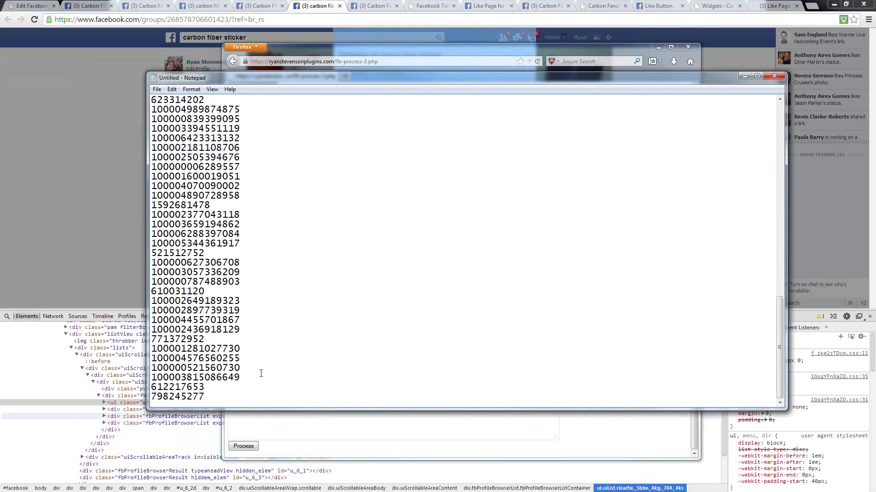
key(Return)
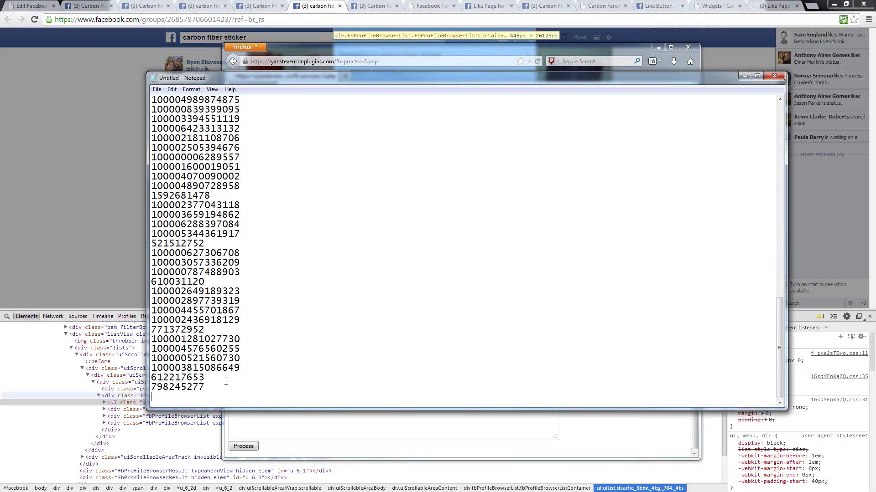
key(super+Down)
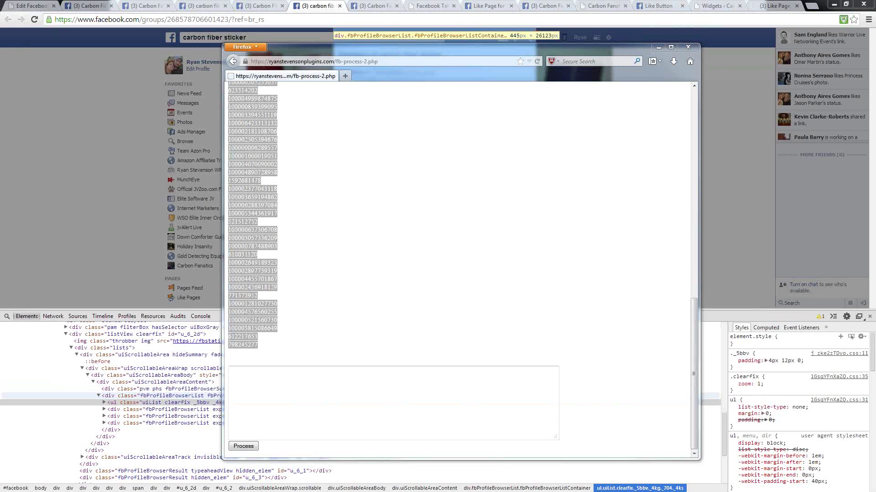
key(super+Down)
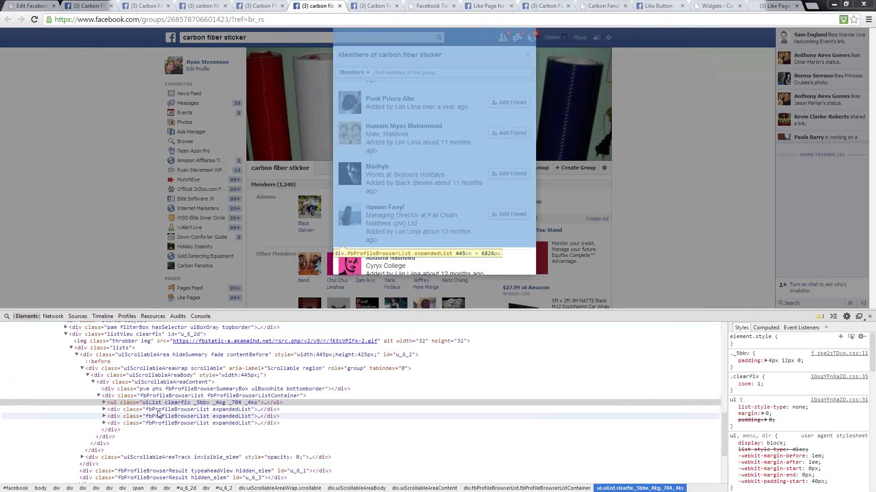
- Copy the next expandedList block as HTML and process it in the fb-process tool
click(137, 409)
right_click(128, 409)
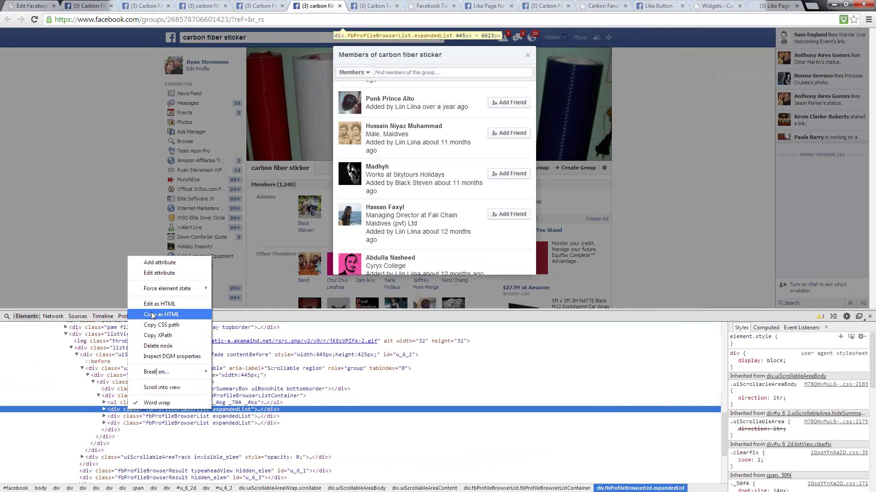
click(158, 336)
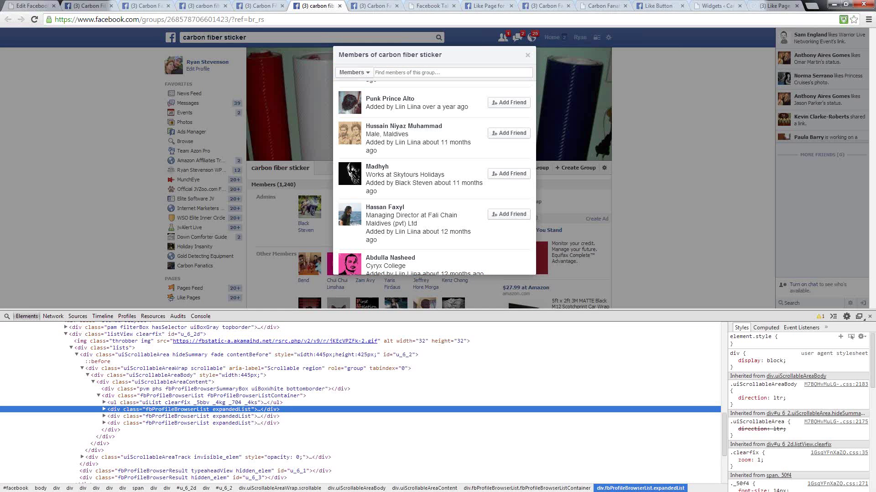
key(alt+Tab)
click(289, 387)
right_click(294, 392)
click(314, 420)
click(268, 437)
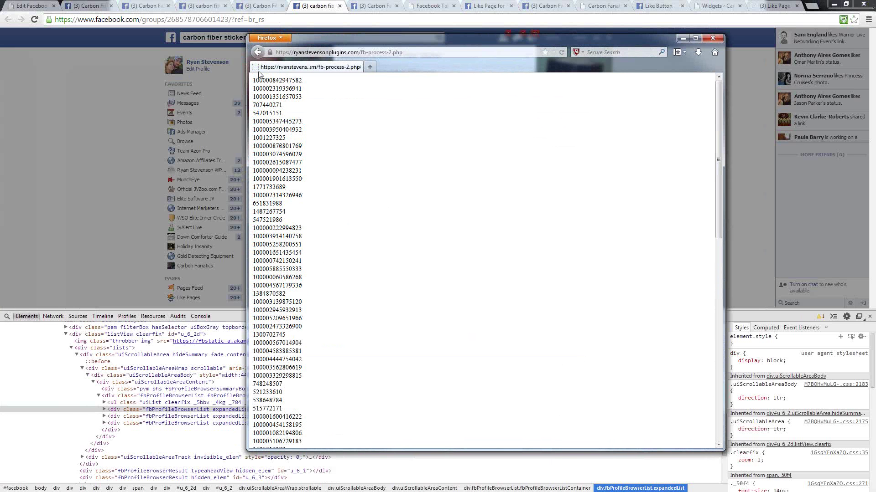
- Select and copy the newly generated list of member user IDs
drag(253, 80, 306, 338)
scroll(336, 373, down, 5)
scroll(336, 373, down, 5)
right_click(280, 285)
click(311, 292)
- Select the remaining member-list blocks, move Notepad aside, and go to the Plastidip Melaka members page
click(136, 390)
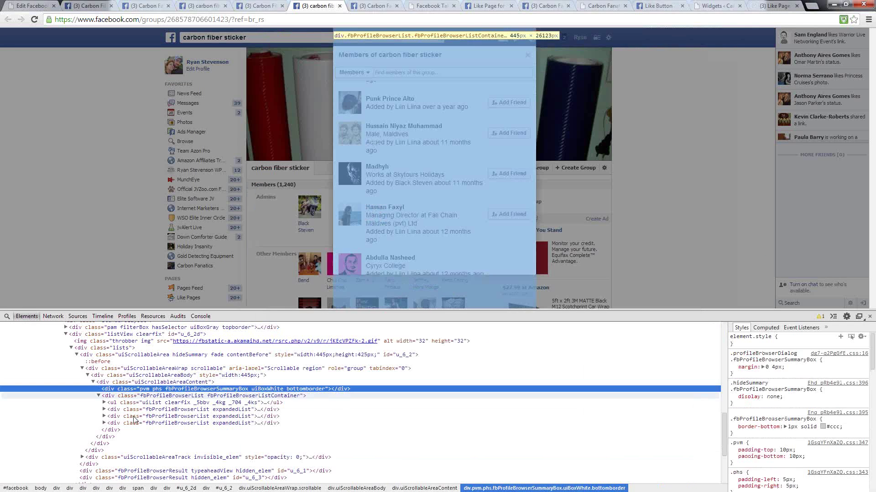
click(128, 410)
click(119, 416)
click(115, 425)
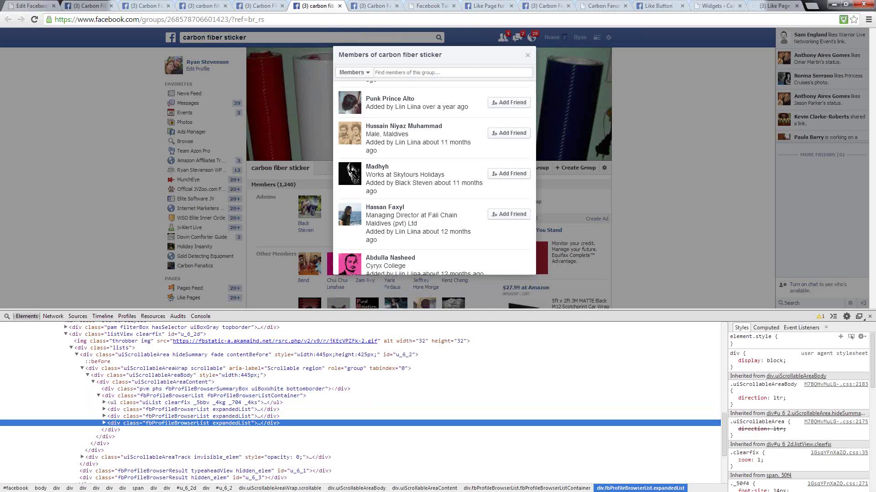
key(alt+Tab)
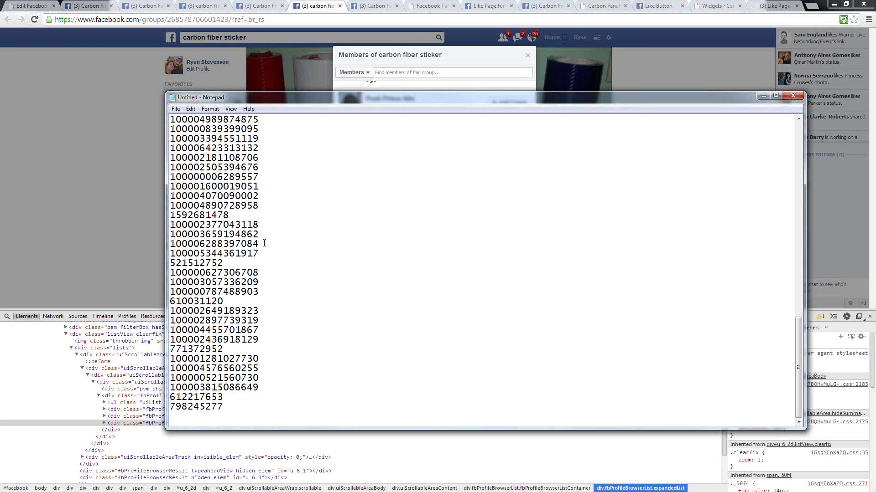
drag(237, 97, 0, 93)
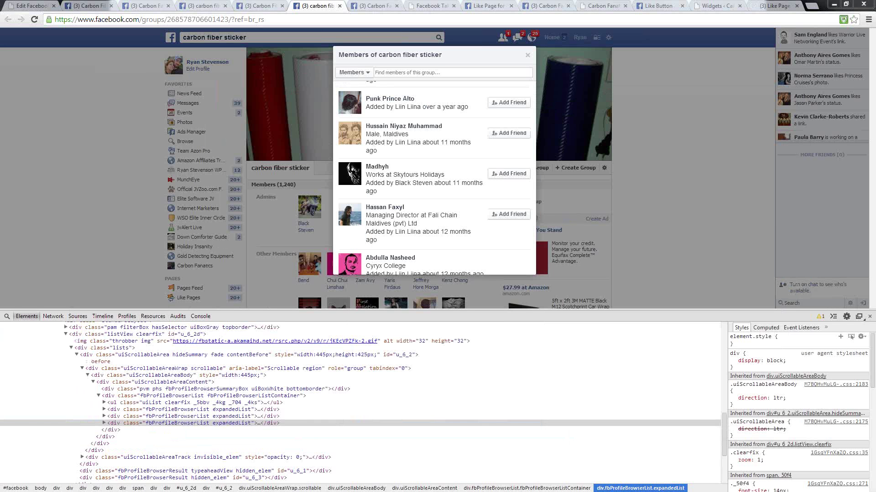
click(265, 6)
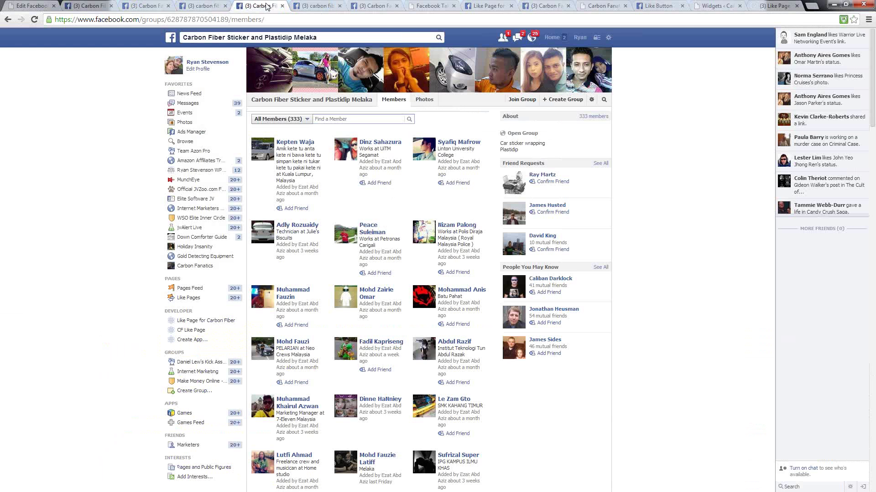
- Open Ads Manager via Manage Ads in the header gear menu
click(609, 39)
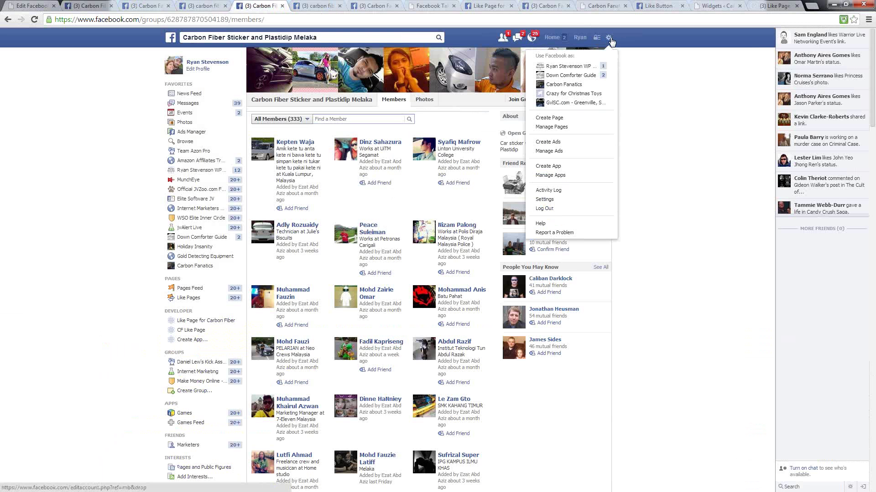
click(542, 156)
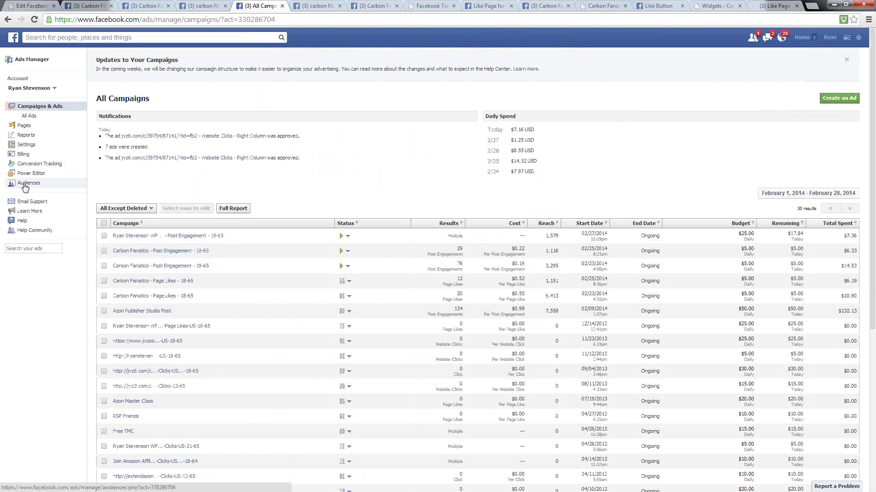
- Check the existing custom audiences list, then return to the 'carbon fiber' Groups search results
click(24, 184)
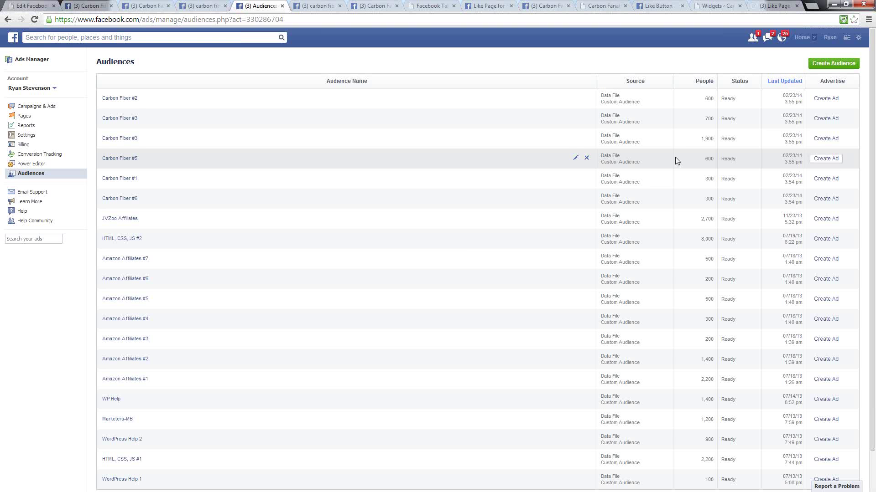
click(143, 8)
click(91, 7)
click(204, 6)
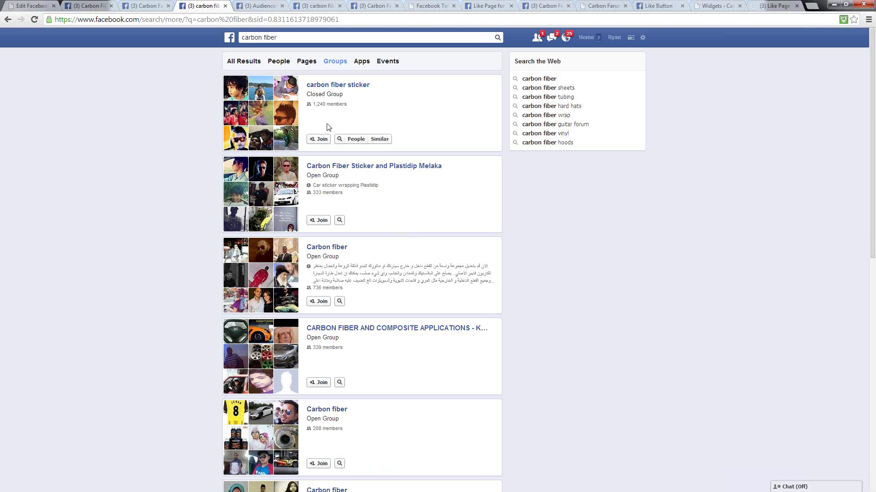
scroll(551, 272, down, 10)
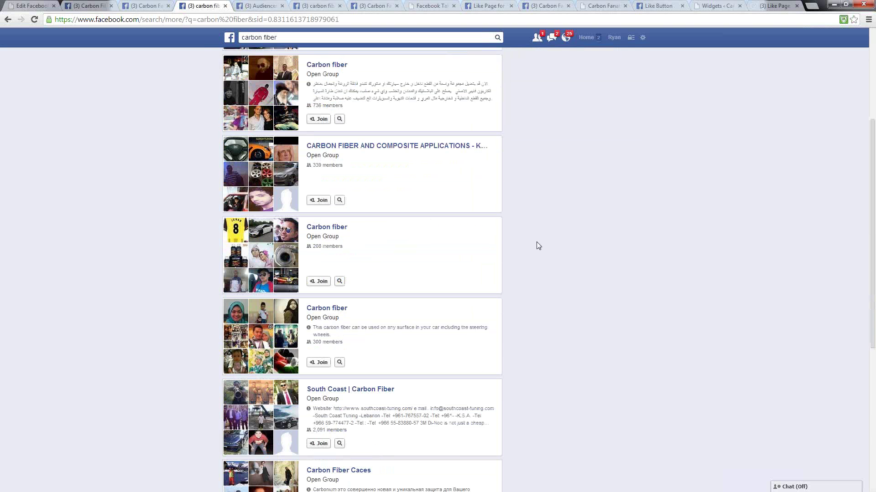
mouse_move(315, 381)
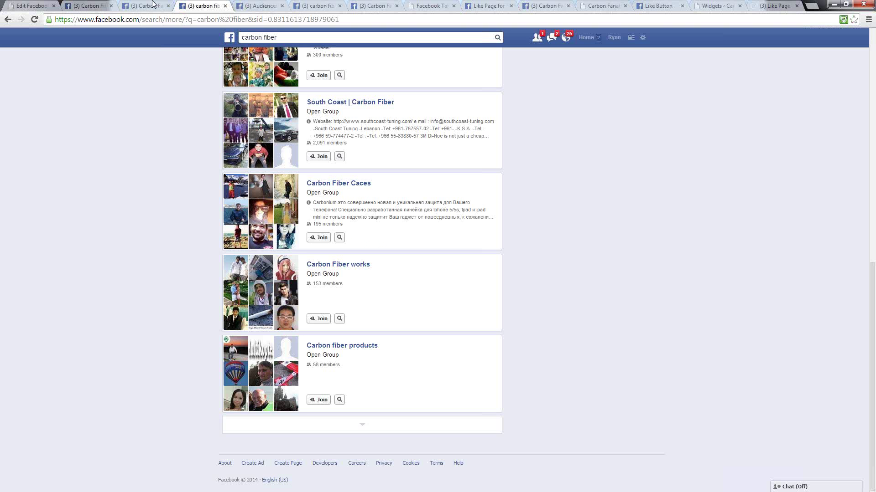
- Go back to the Ads Manager Audiences list showing Carbon Fiber custom audiences #1–#6
click(150, 8)
click(263, 6)
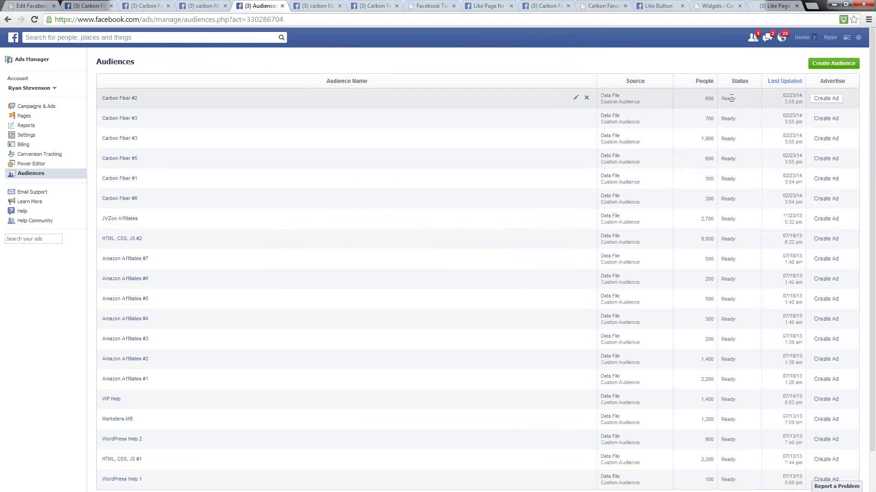
click(823, 64)
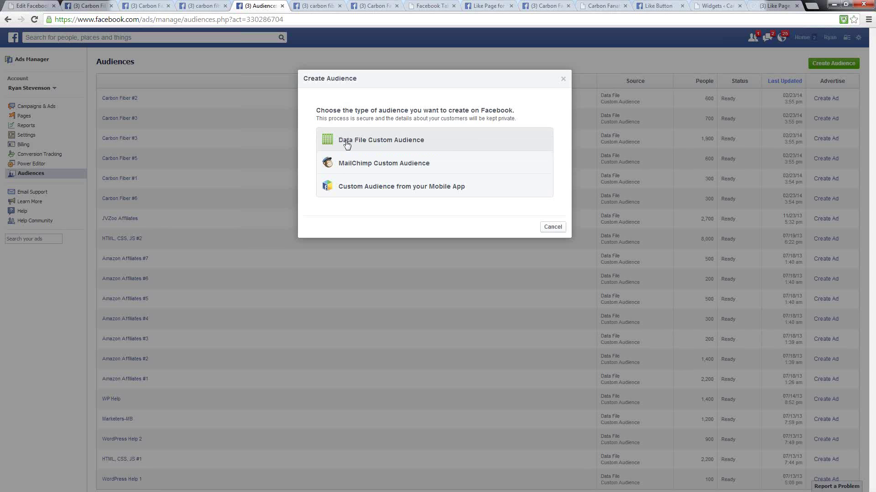
click(352, 145)
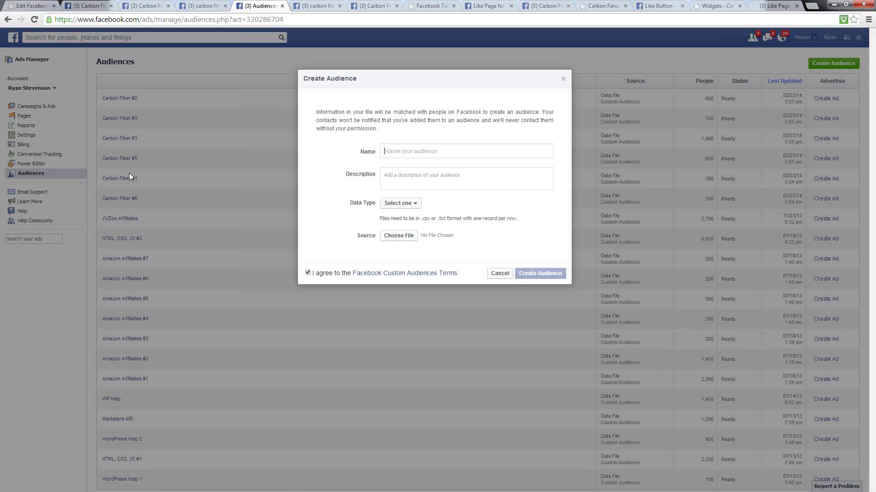
click(400, 204)
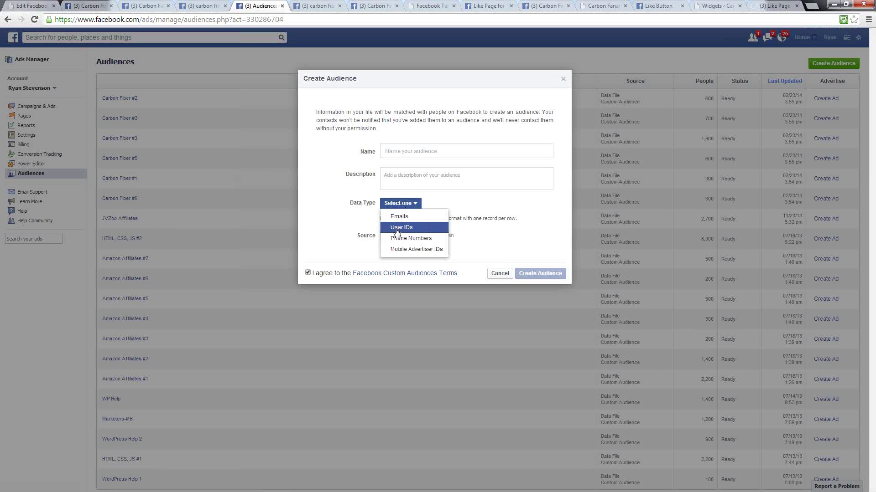
click(395, 229)
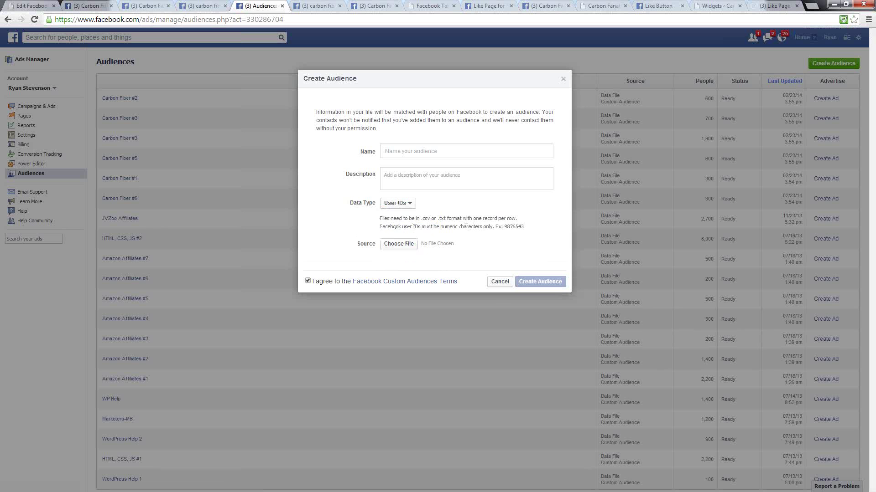
drag(446, 219, 421, 220)
click(452, 221)
click(502, 282)
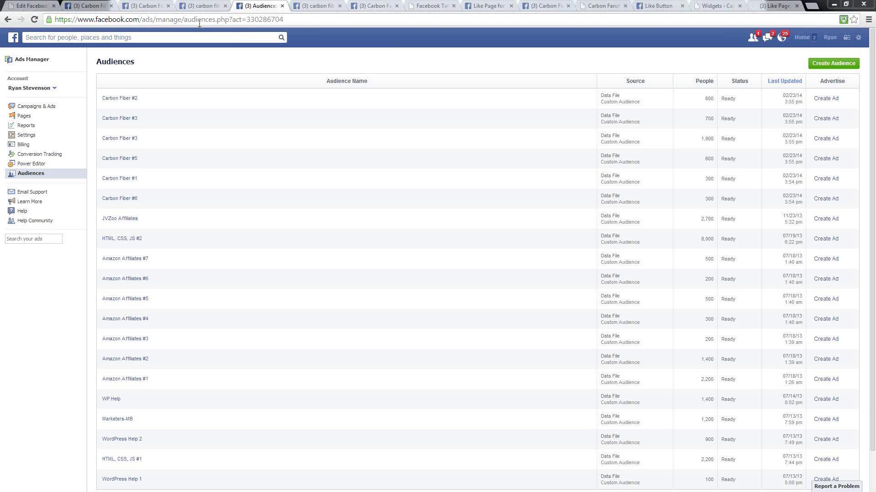
- From the carbon fiber group search results, open the 333-member Carbon Fiber Sticker and Plastidip Melaka group
click(203, 8)
click(141, 6)
click(94, 4)
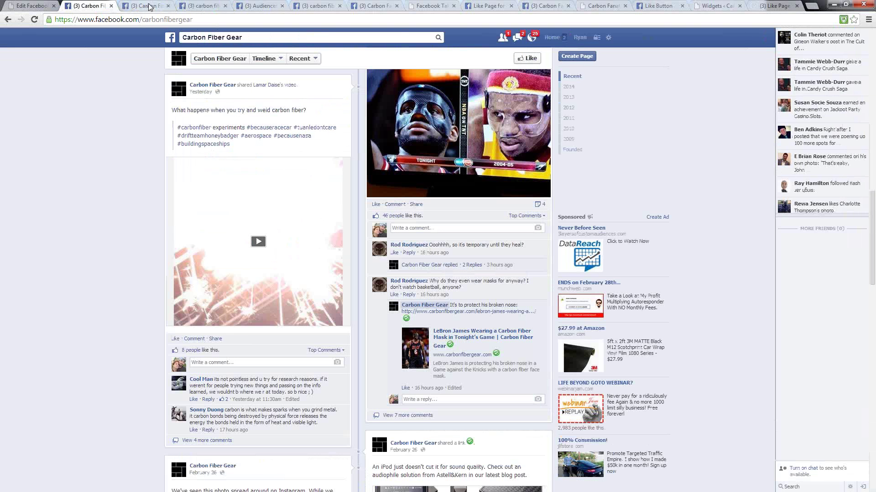
click(203, 6)
scroll(625, 220, up, 10)
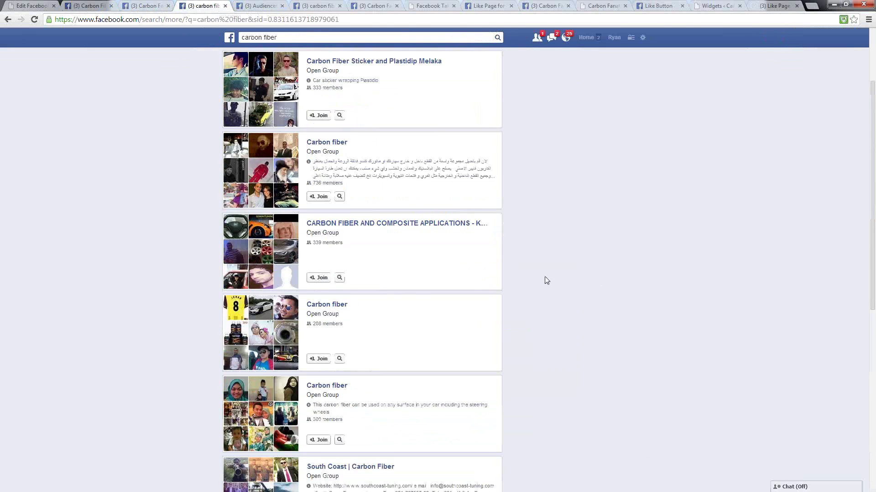
click(336, 166)
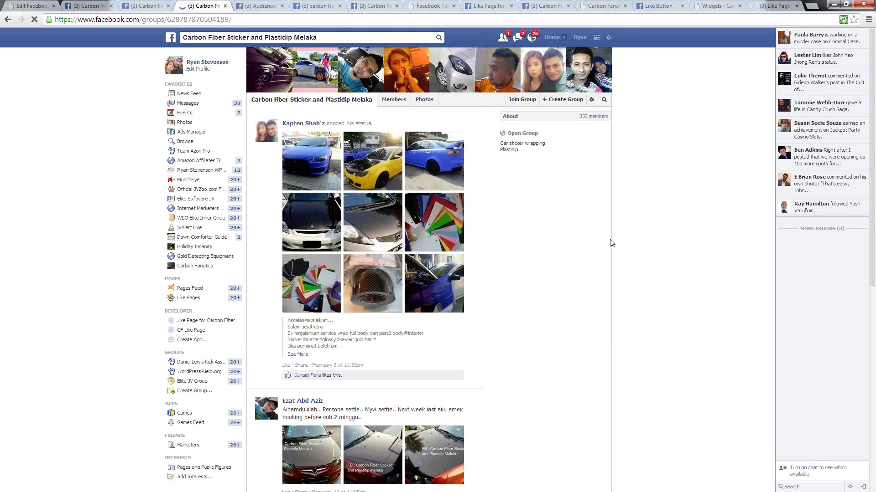
- Open the group's Members tab and load all 333 members with See More
click(591, 118)
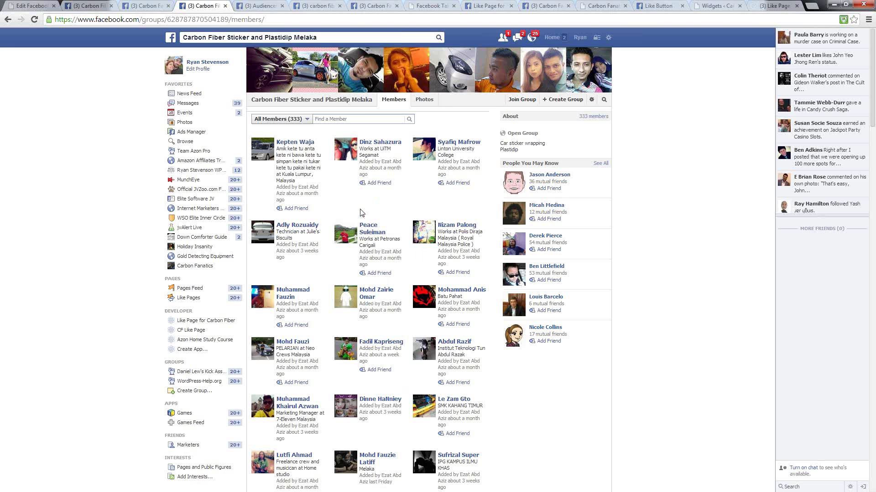
scroll(420, 328, down, 8)
scroll(344, 232, down, 20)
scroll(344, 232, down, 5)
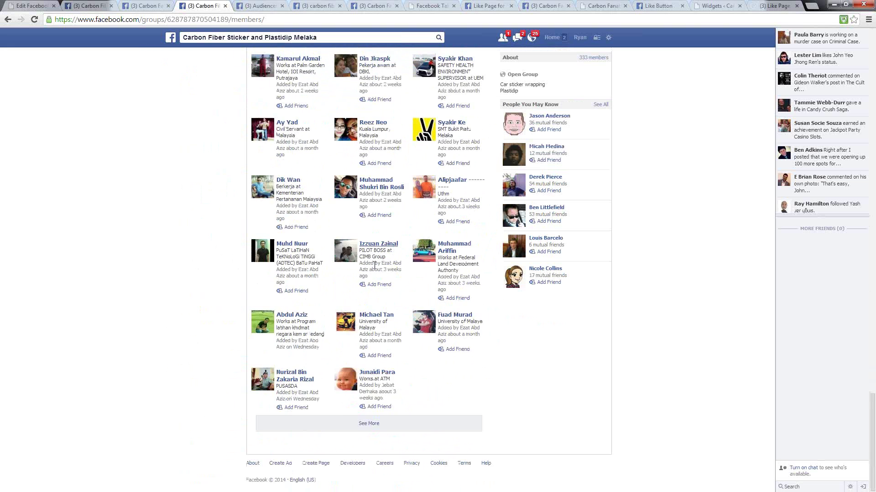
click(369, 429)
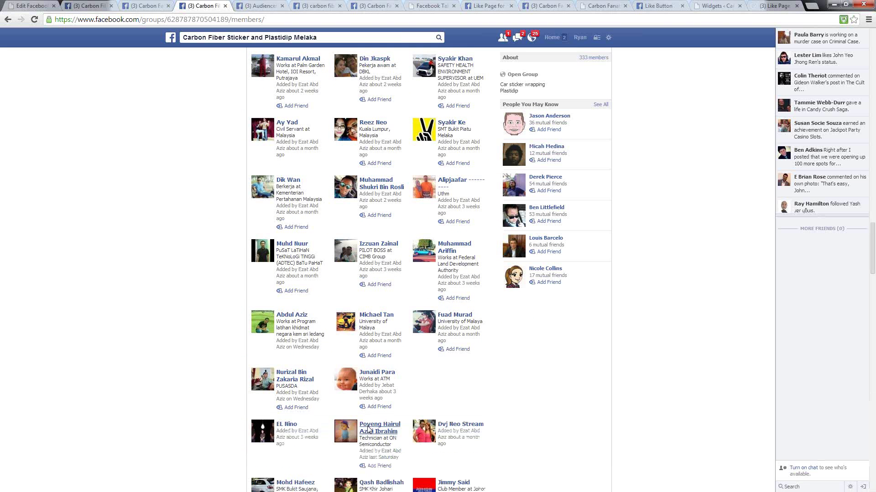
mouse_move(369, 429)
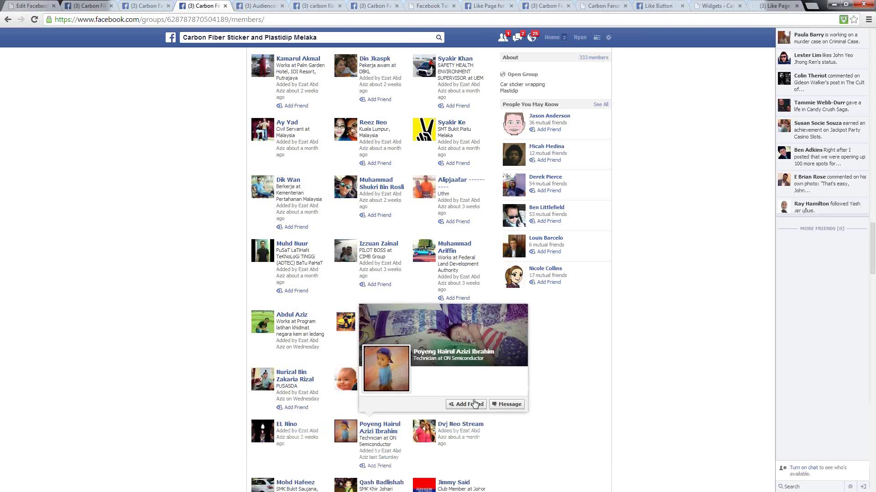
mouse_move(471, 427)
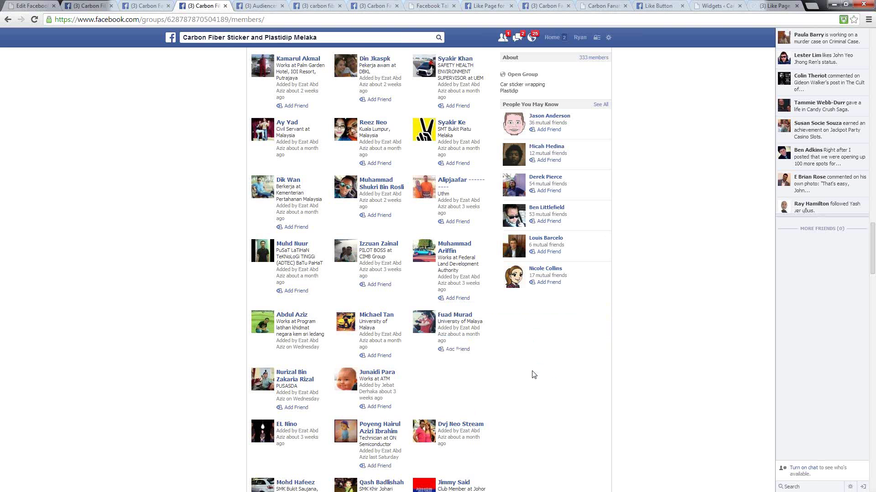
scroll(520, 401, up, 5)
scroll(529, 422, up, 10)
scroll(434, 332, up, 8)
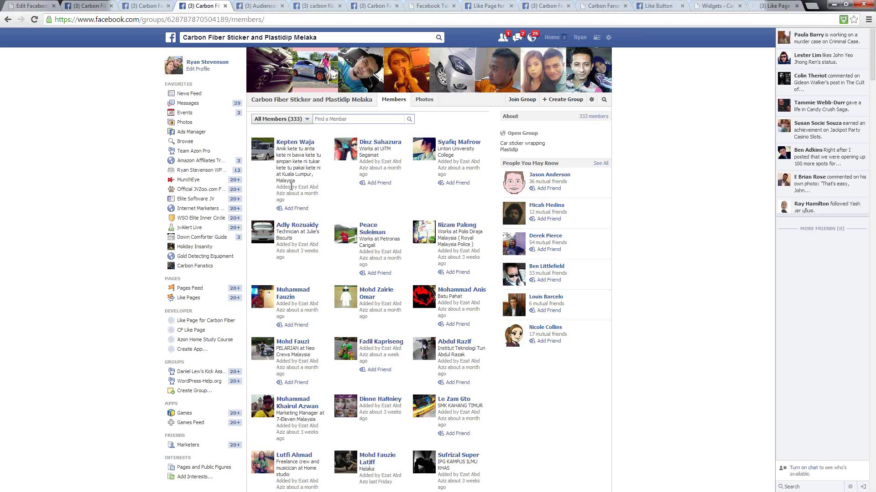
- Inspect the member list in DevTools to find the table.uiGrid and expandedList elements
right_click(341, 197)
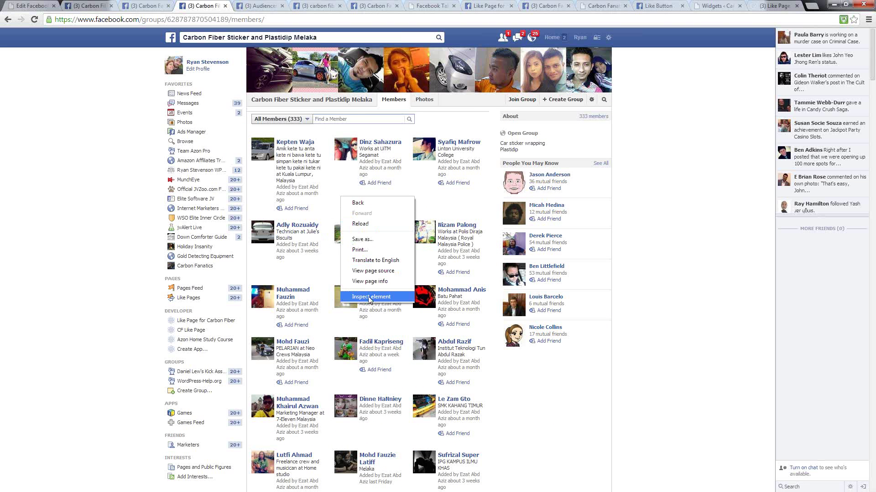
right_click(332, 196)
right_click(327, 341)
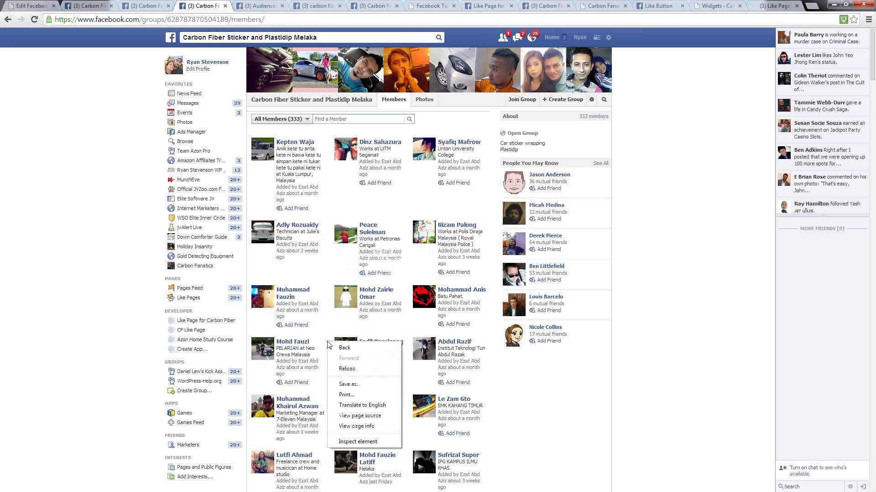
click(356, 444)
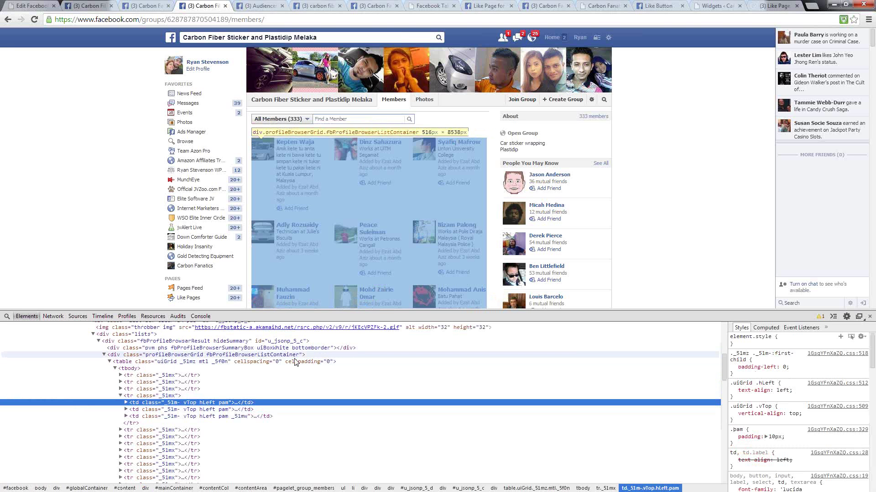
click(109, 362)
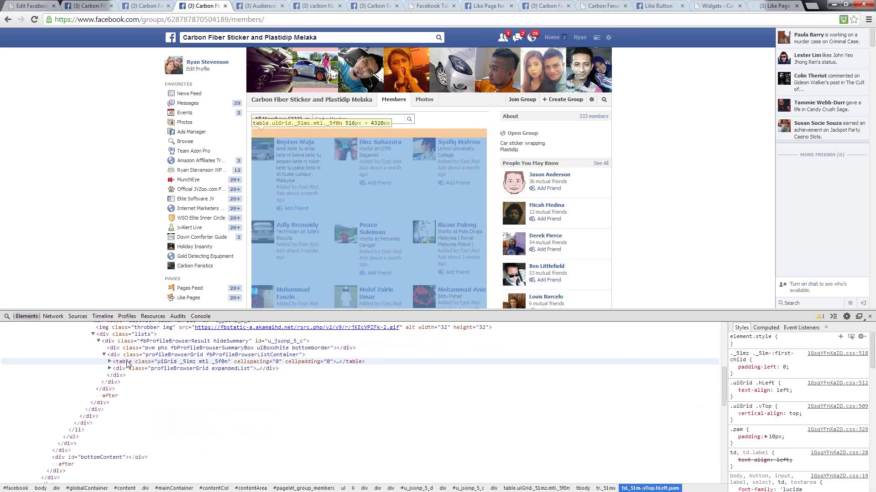
click(124, 363)
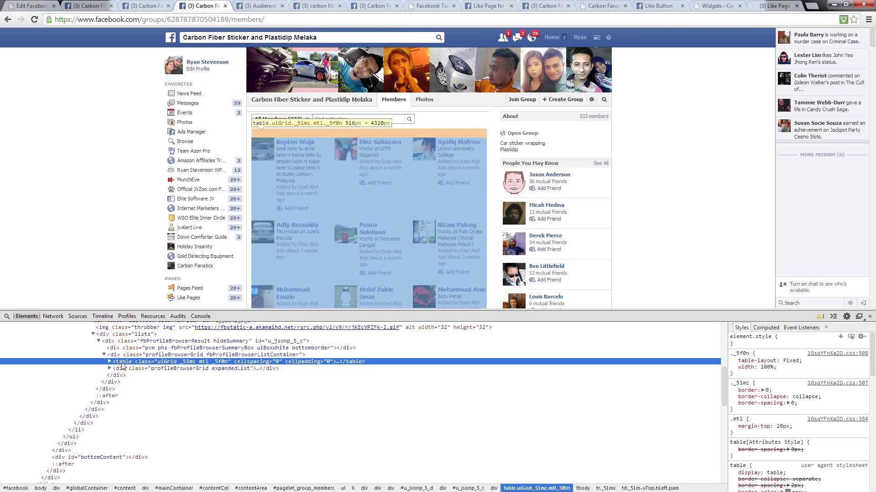
click(121, 369)
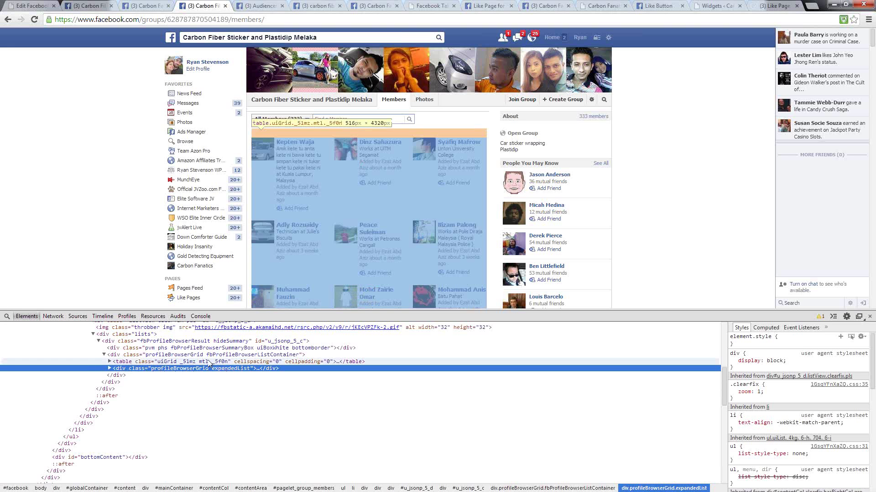
click(123, 362)
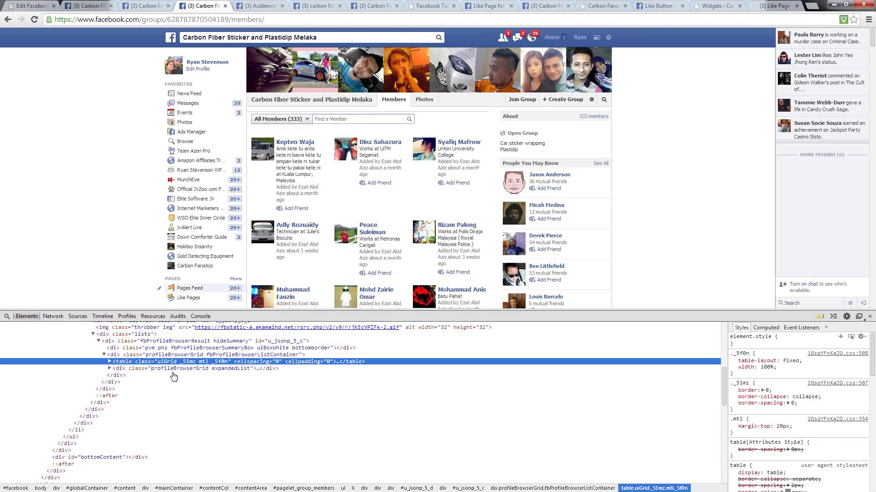
- Copy the HTML of the table.uiGrid and expandedList nodes, then close DevTools
right_click(125, 364)
click(148, 268)
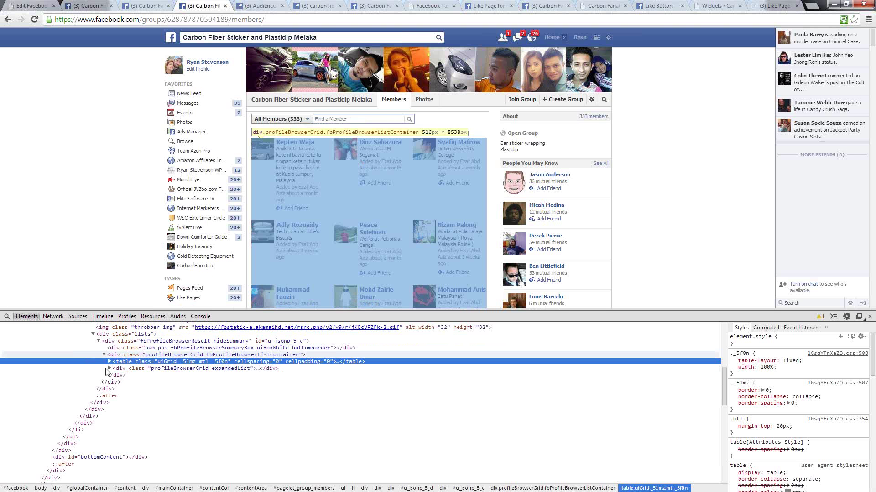
right_click(131, 369)
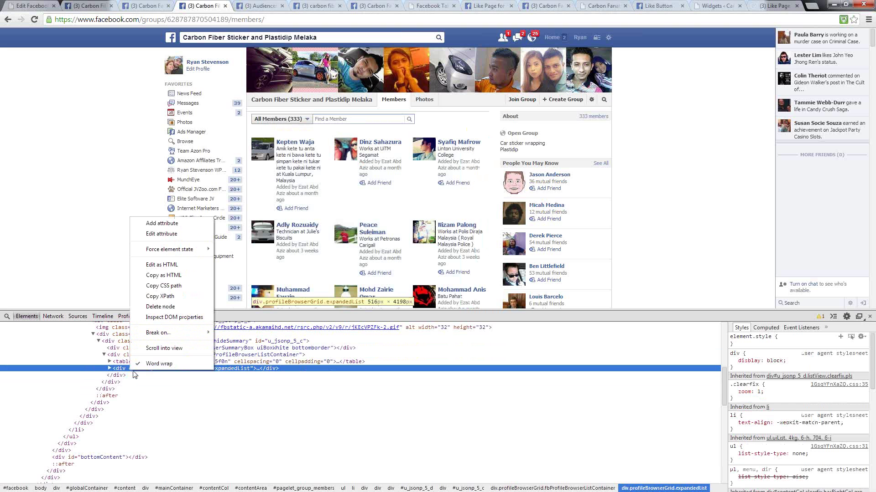
click(163, 276)
click(223, 361)
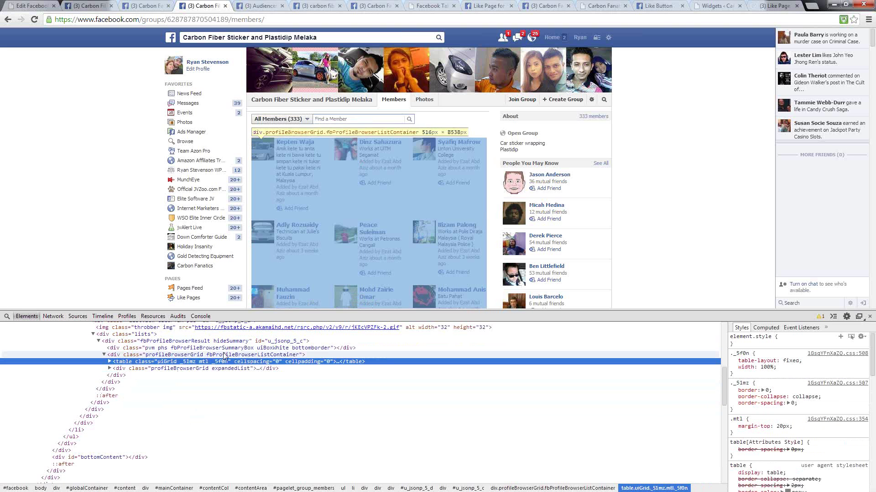
click(870, 319)
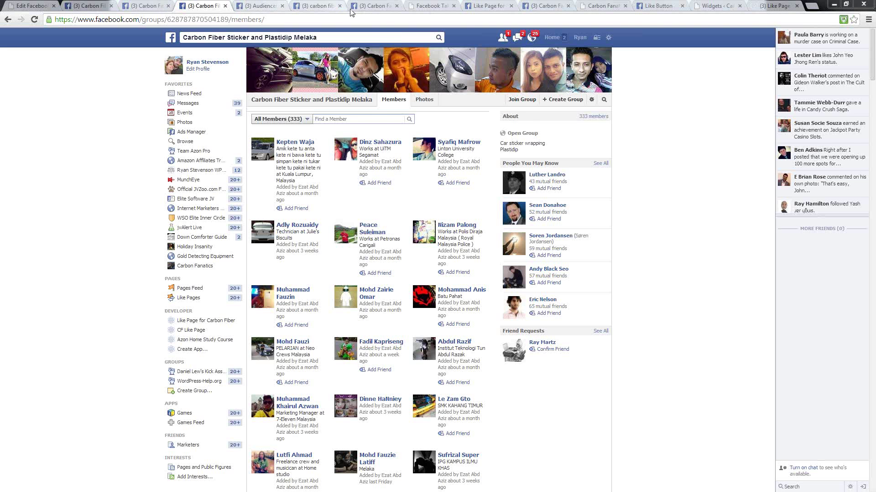
- Switch to the Carbon Fanatics page timeline (93 likes) and scroll through its recent posts
click(365, 6)
scroll(617, 218, down, 4)
scroll(598, 217, up, 3)
scroll(344, 145, down, 4)
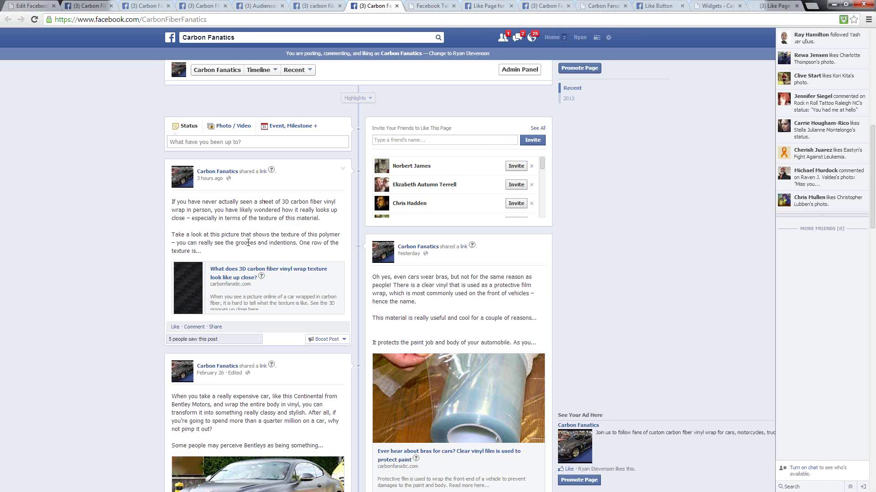
- Find the 3D carbon fiber vinyl wrap post and open its Boost Post settings
scroll(246, 240, up, 10)
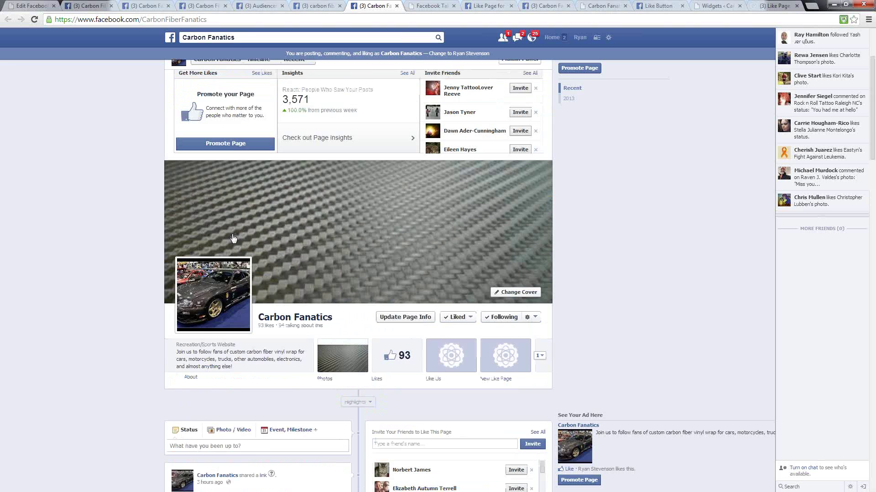
scroll(226, 239, down, 4)
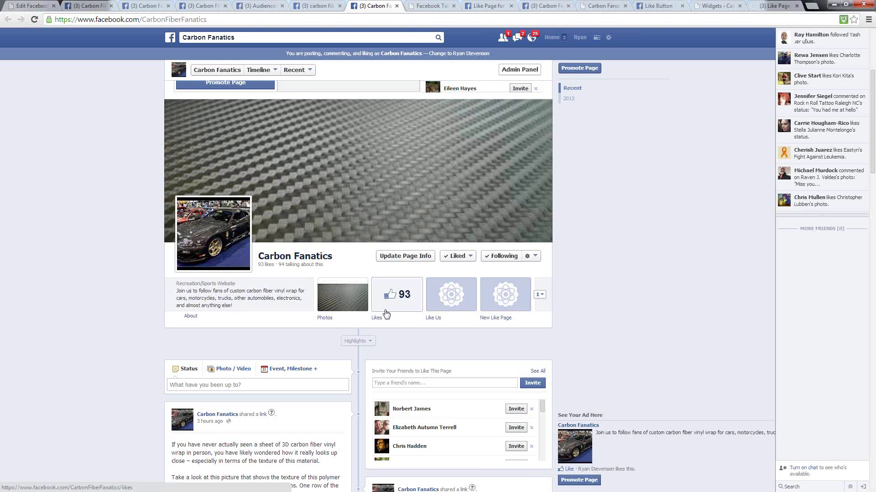
scroll(374, 306, down, 7)
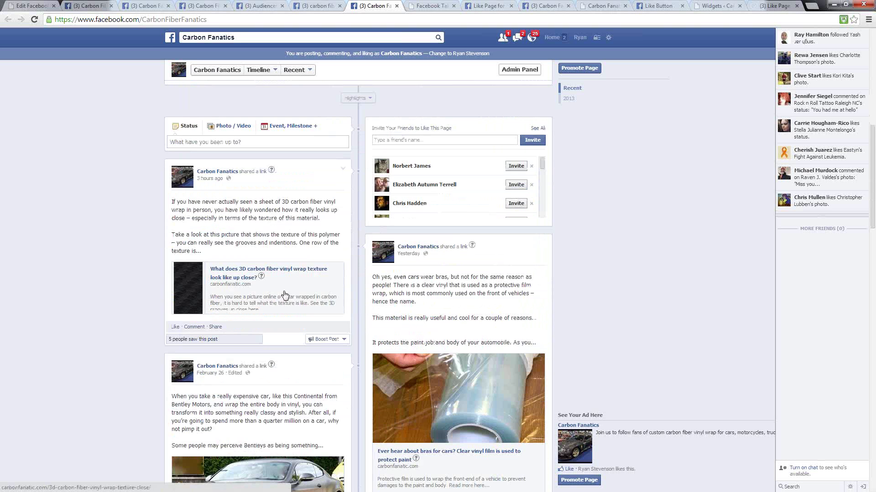
scroll(279, 289, up, 1)
click(329, 340)
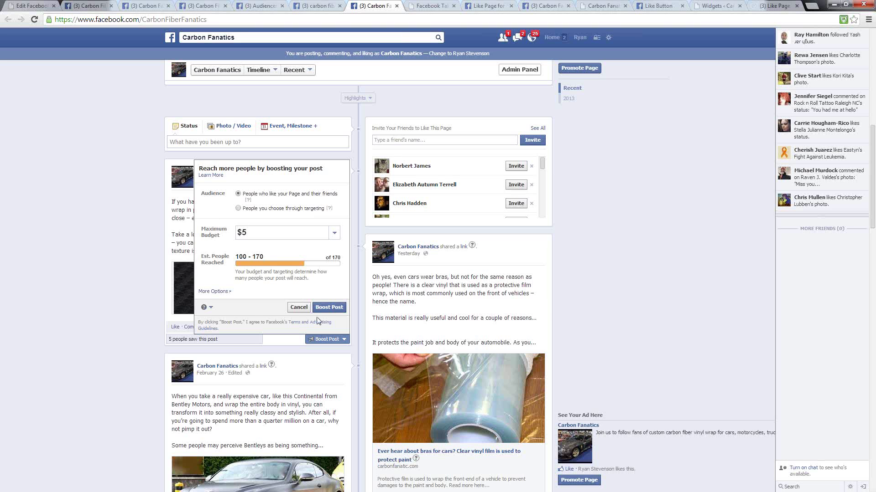
- Try 'People you choose through targeting' with interests for the vinyl wrap boost, then cancel
click(130, 234)
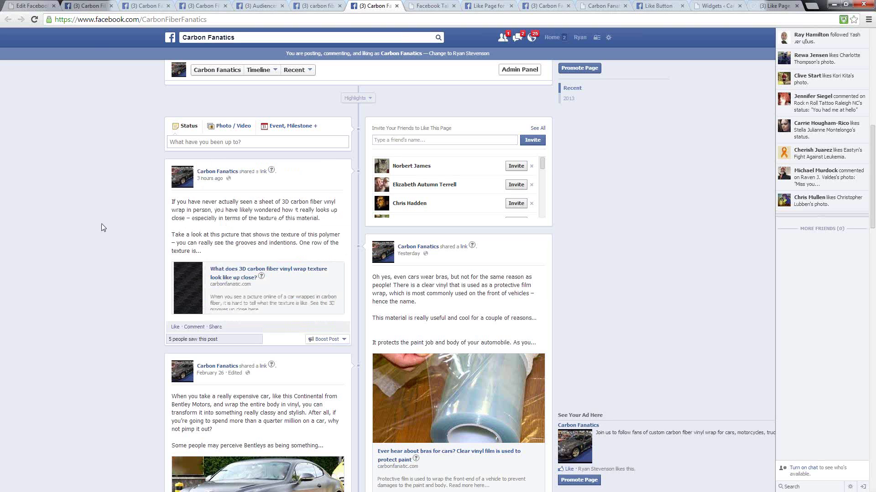
click(336, 342)
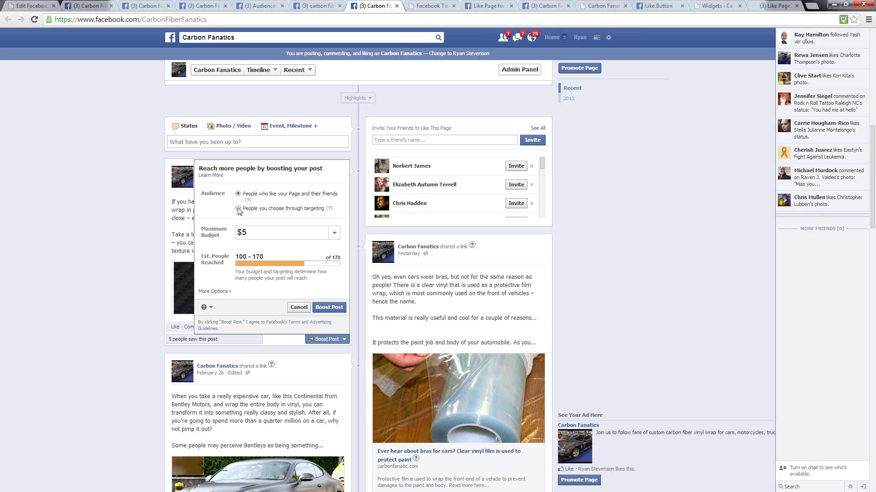
click(238, 209)
scroll(253, 287, up, 4)
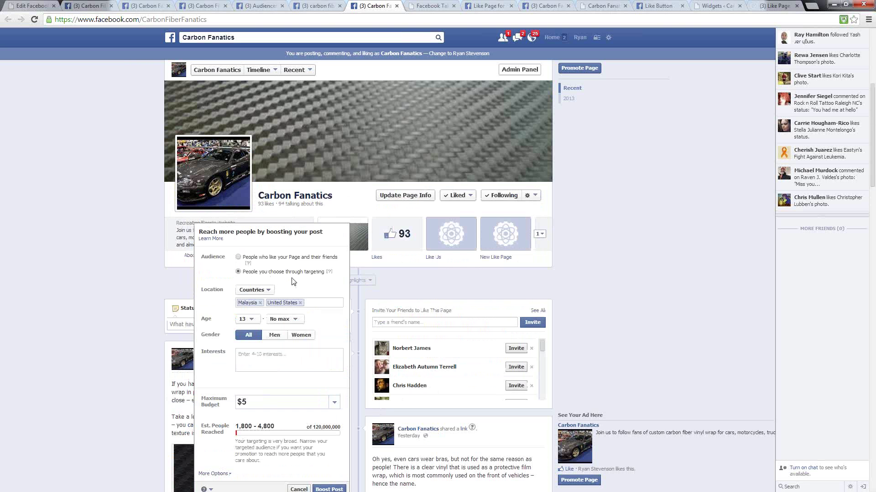
scroll(284, 285, down, 3)
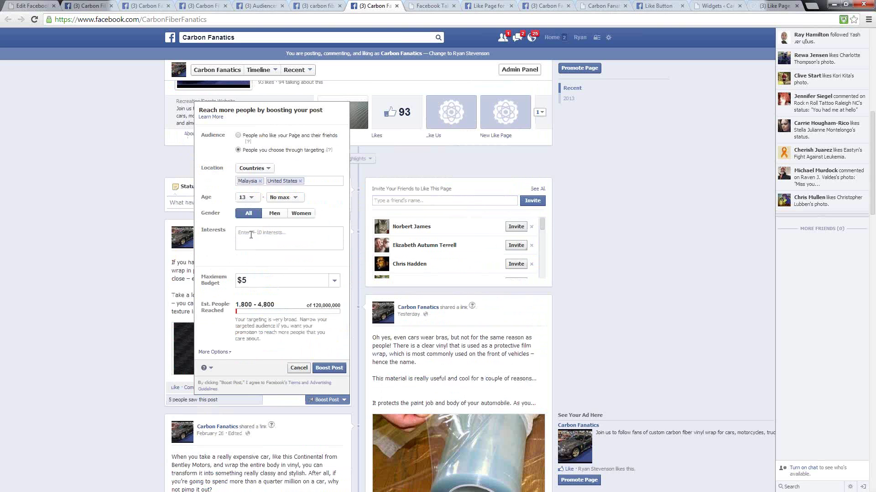
click(255, 235)
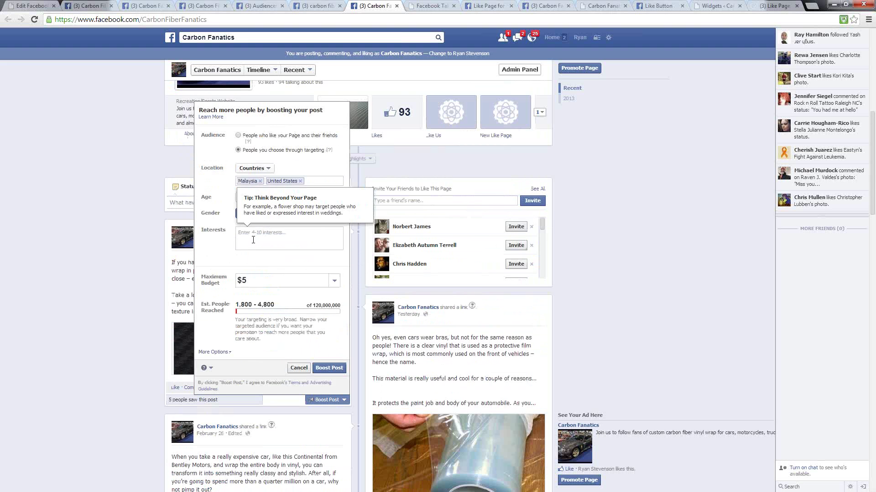
click(222, 250)
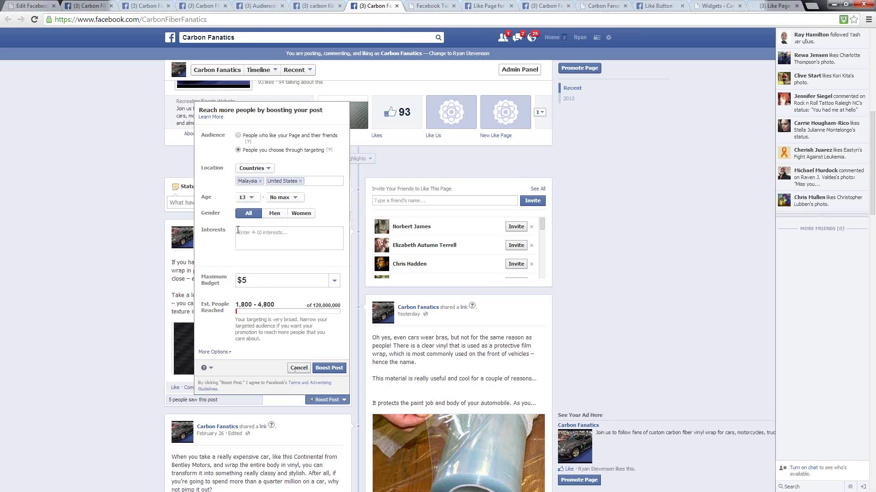
click(299, 368)
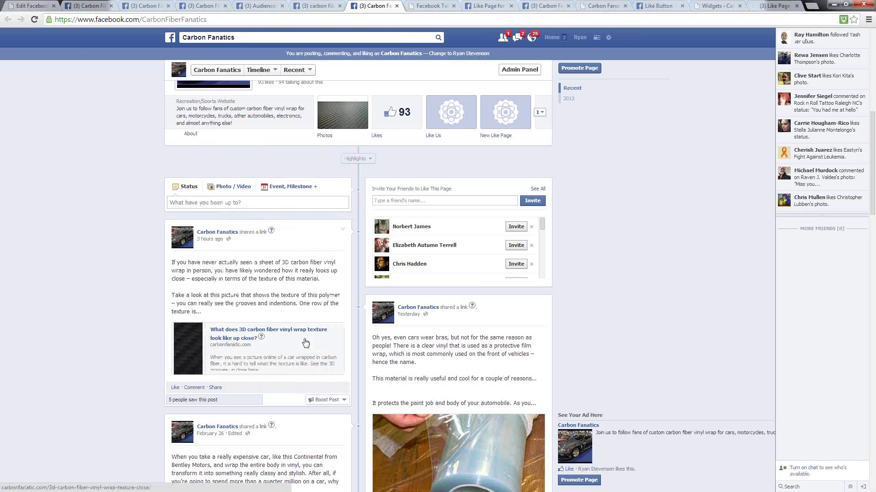
- Start a new ad from the account menu to reach the 'What kind of results' page
click(609, 38)
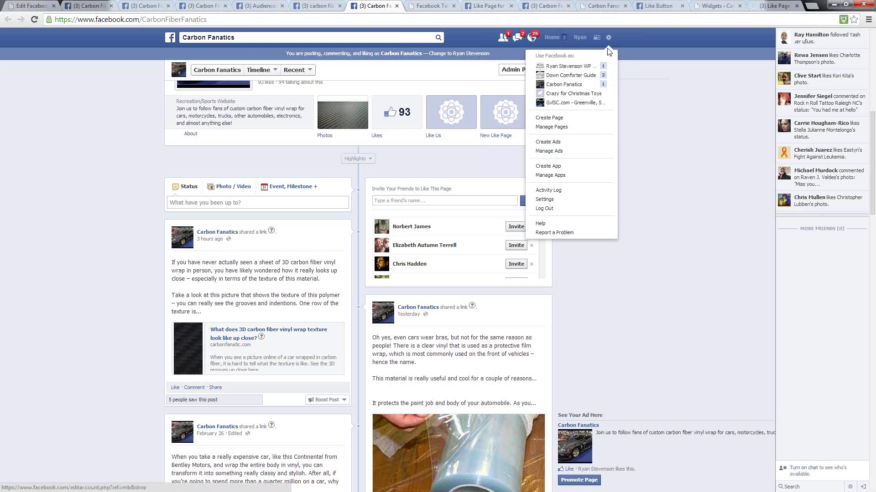
click(542, 145)
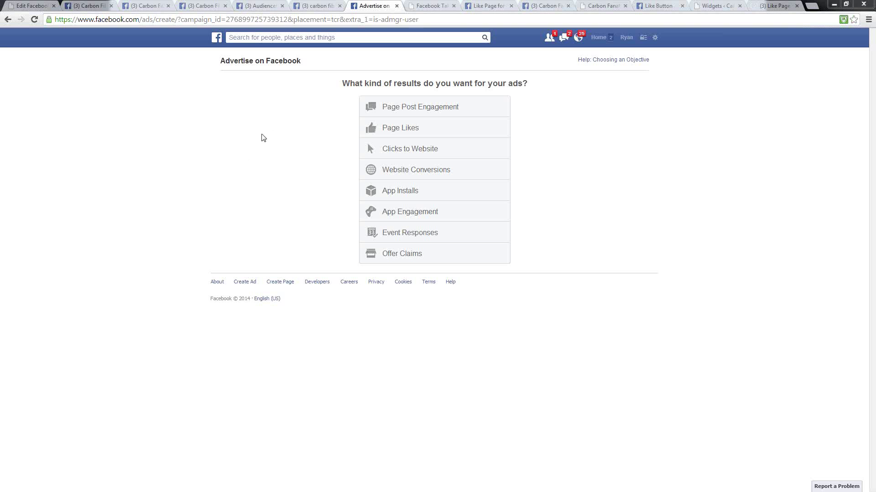
- Choose Page Post Engagement for the Carbon Fanatics page and select the 3D carbon fiber vinyl wrap post
click(437, 112)
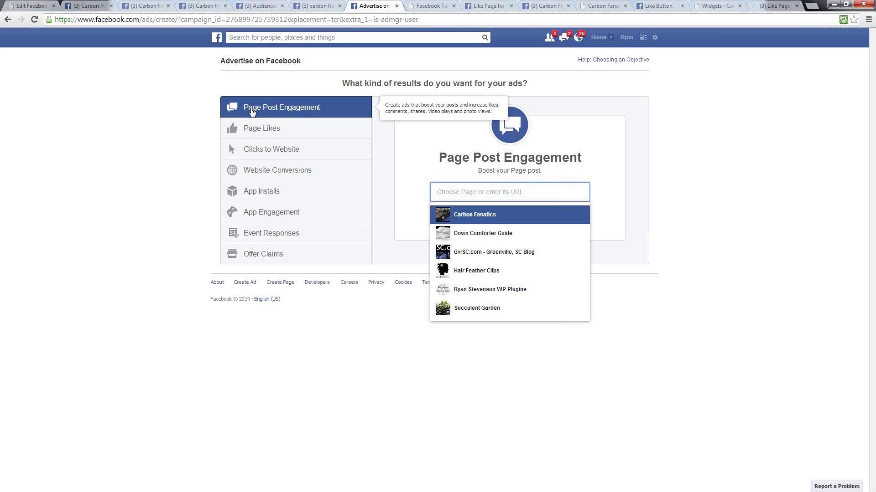
click(467, 218)
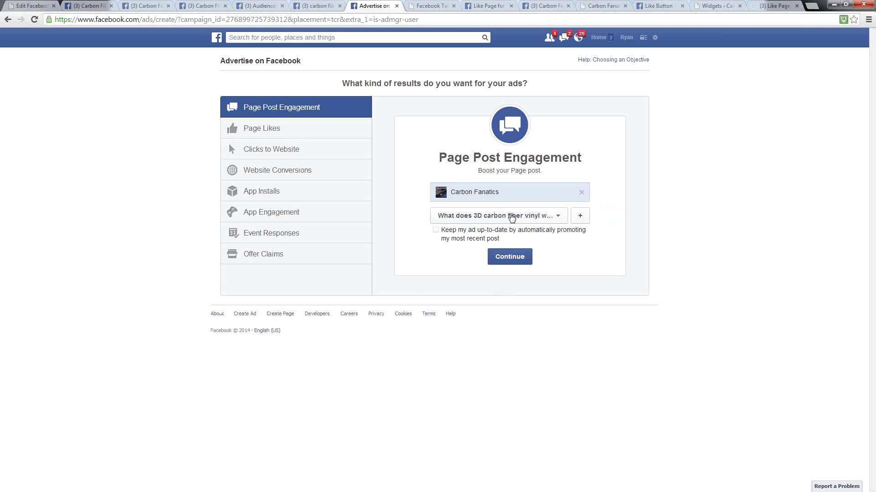
click(557, 218)
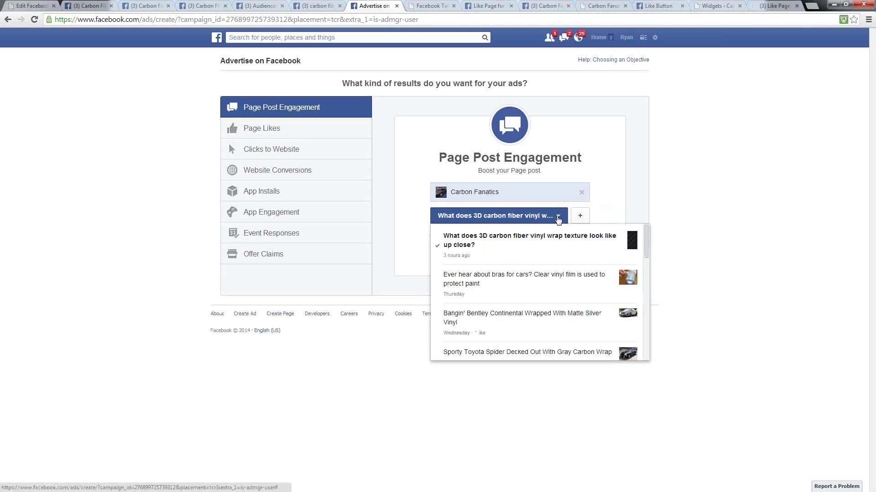
scroll(523, 269, down, 3)
scroll(520, 294, up, 2)
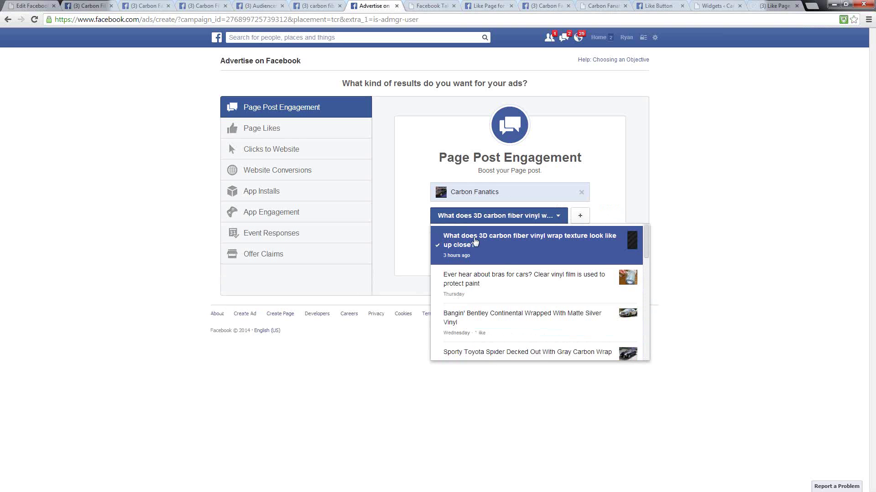
click(466, 248)
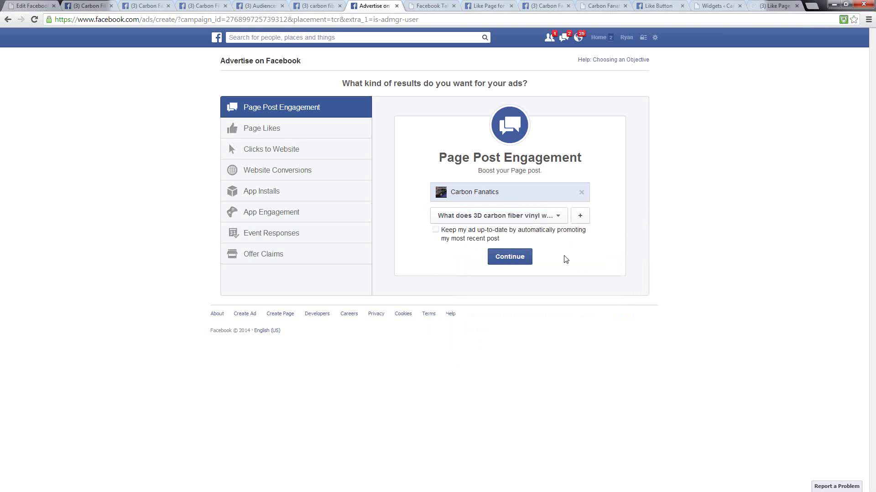
- Continue to the text and links step and compare the News Feed and Right Column previews
click(514, 256)
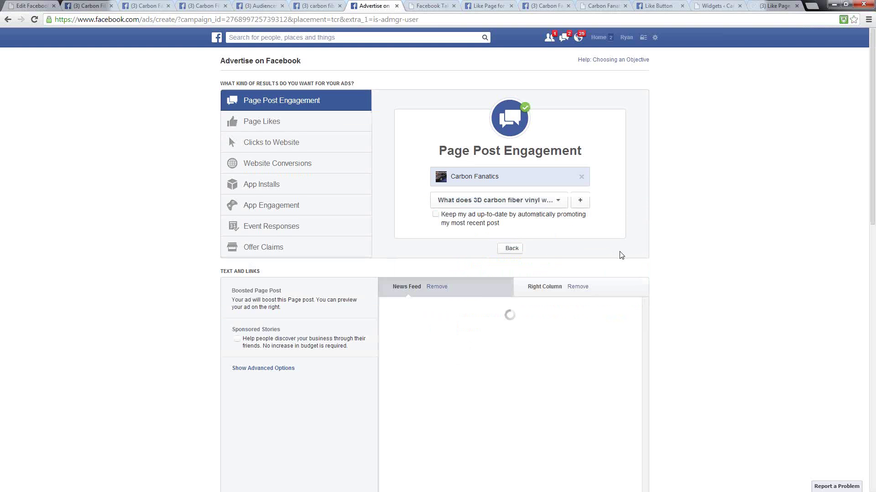
scroll(727, 237, down, 4)
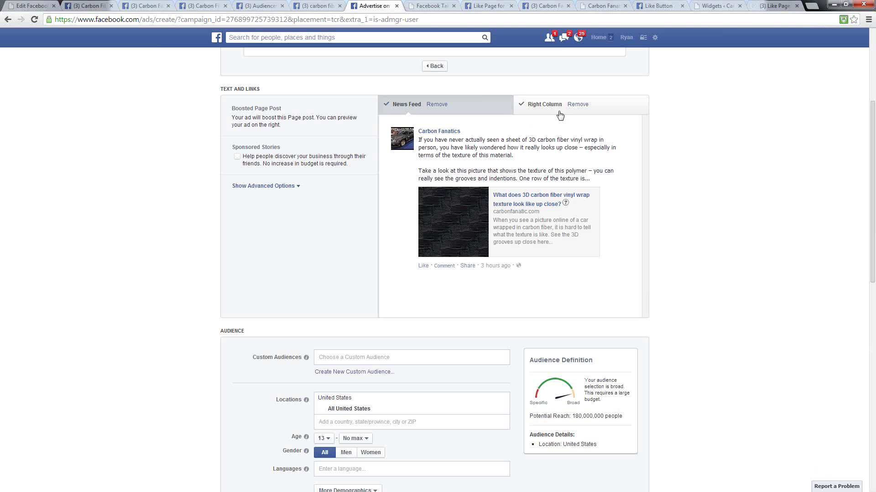
click(541, 109)
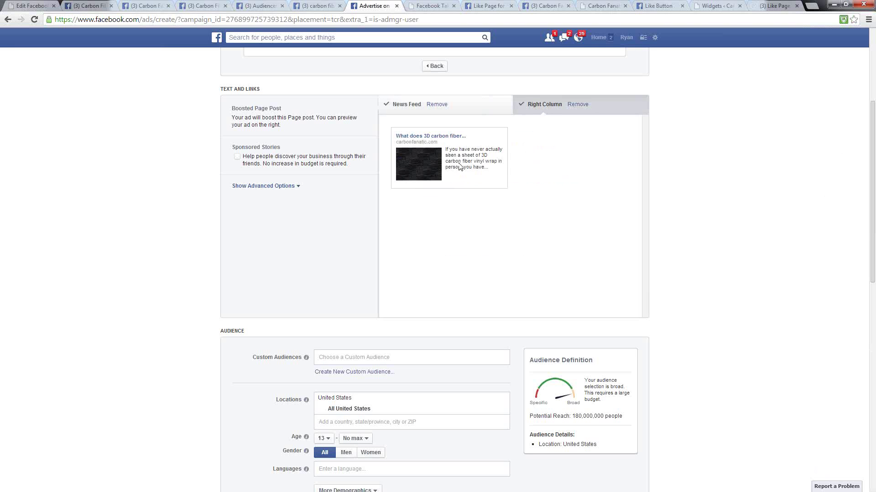
click(397, 107)
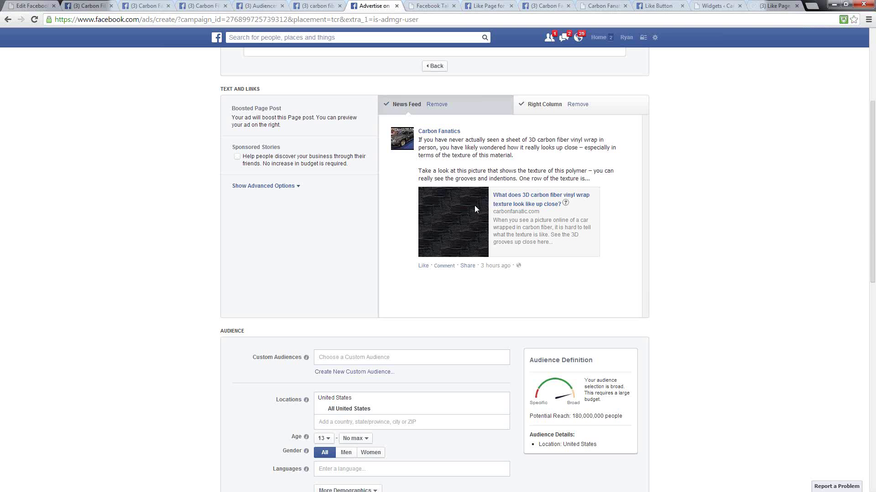
click(539, 105)
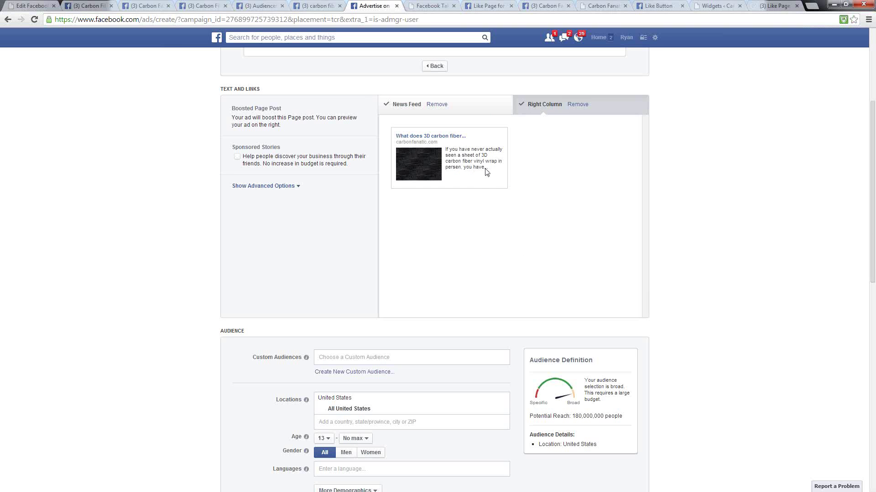
click(401, 107)
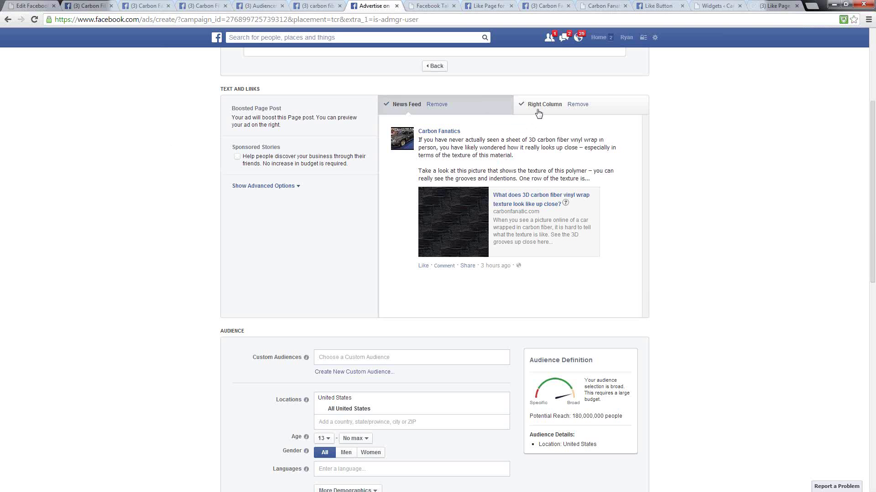
- Remove the Right Column placement so the ad runs only in News Feed
click(578, 105)
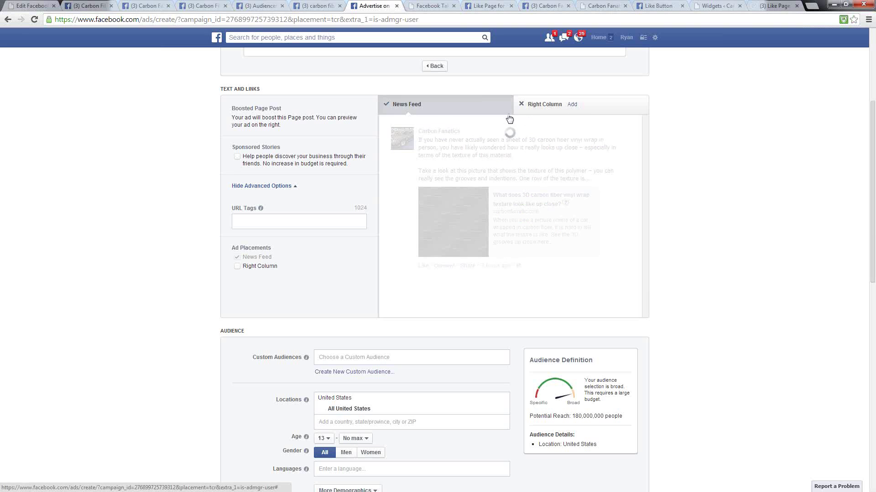
click(532, 106)
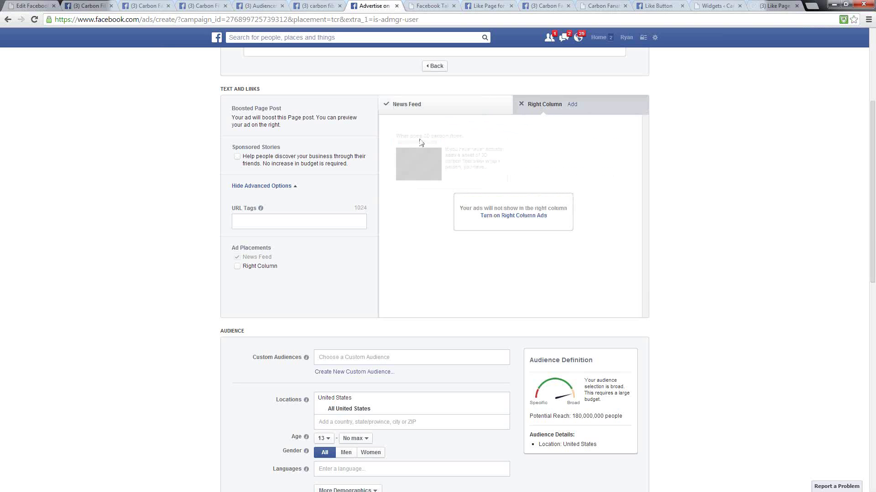
click(407, 106)
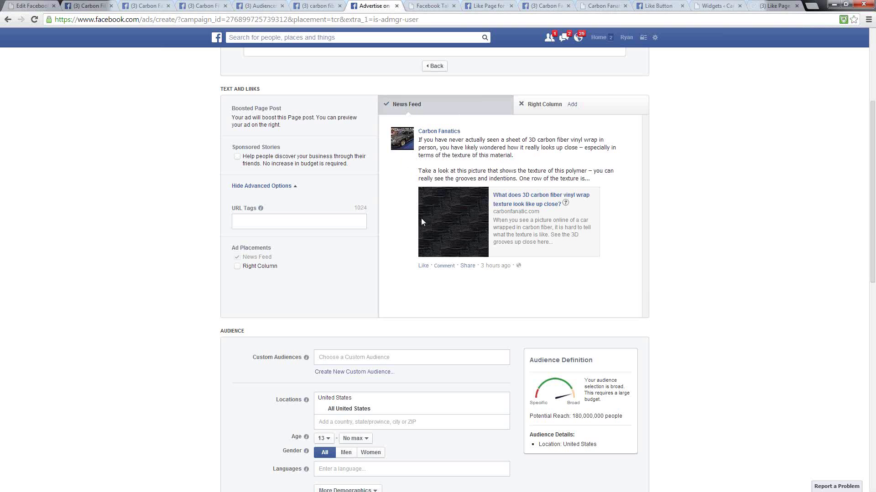
- Add the Carbon Fiber #1, #2 and #3 data-file audiences to Custom Audiences
scroll(433, 294, down, 5)
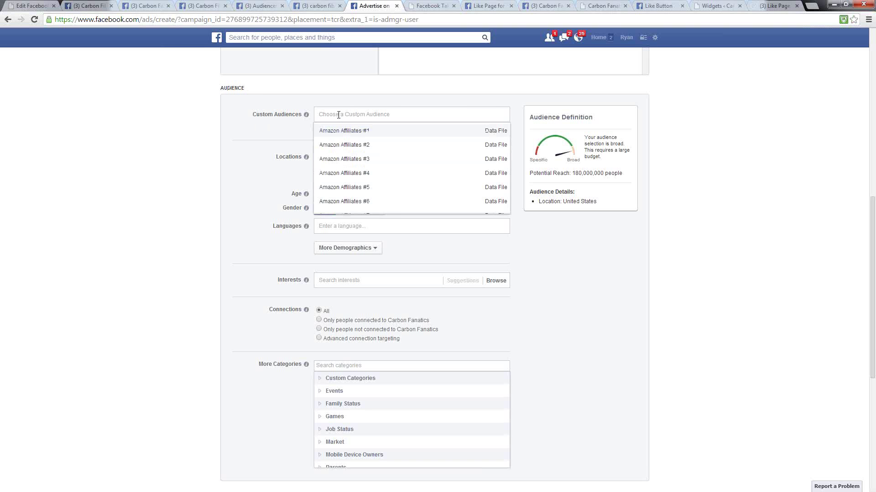
text(c)
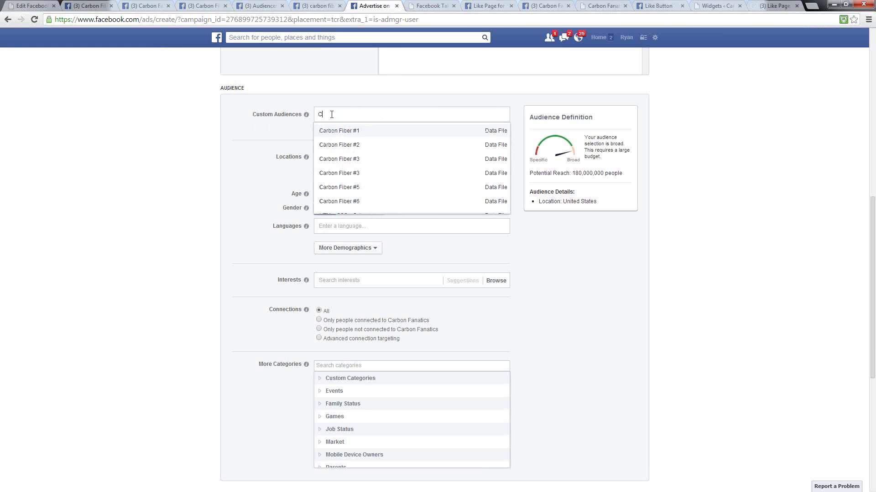
click(332, 131)
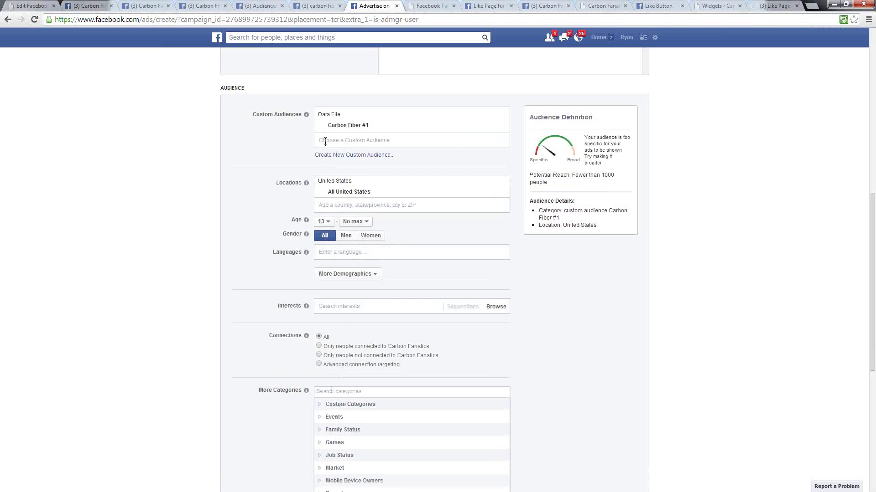
text(c)
click(332, 158)
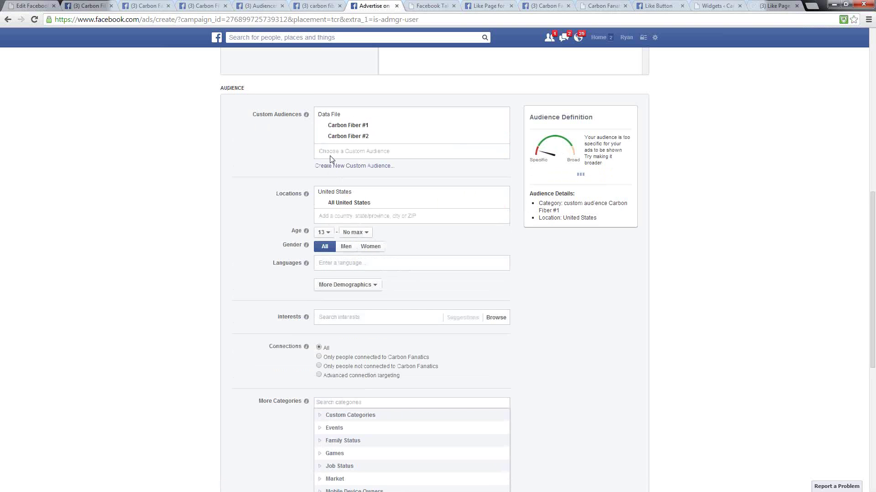
text(c)
click(336, 168)
- Add the remaining Carbon Fiber #4, #5 and #6 audiences to the targeting
text(c)
click(328, 179)
text(C)
click(329, 189)
text(C)
click(325, 203)
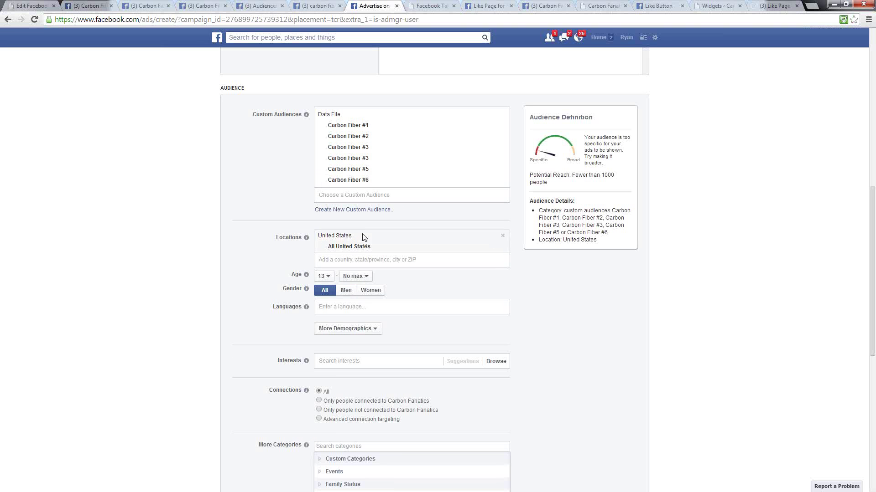
- Clear the stray search letter and close the custom audience suggestions
click(328, 193)
text(C)
click(290, 196)
key(BackSpace)
click(297, 189)
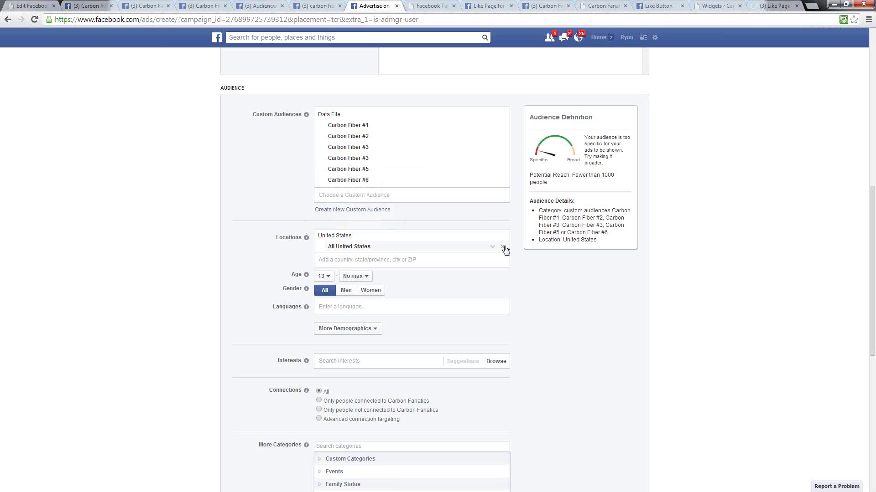
- Remove United States from the targeted locations
click(504, 247)
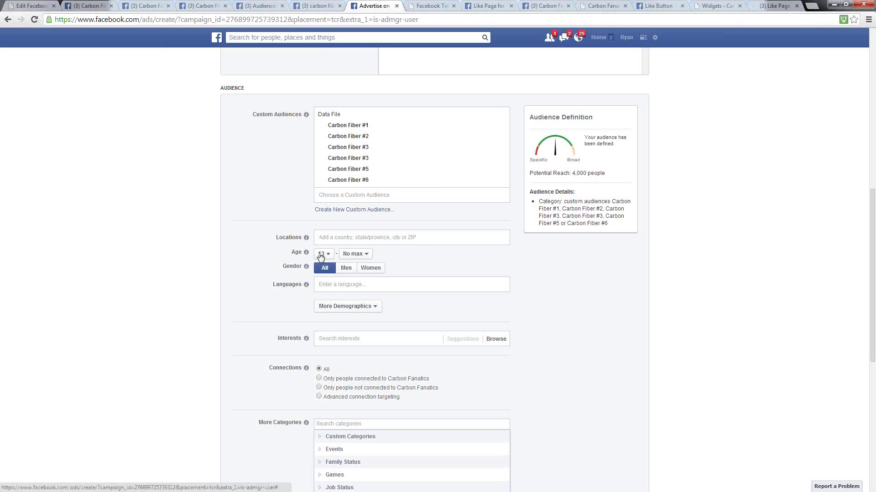
- Set the audience's minimum age to 18
click(322, 254)
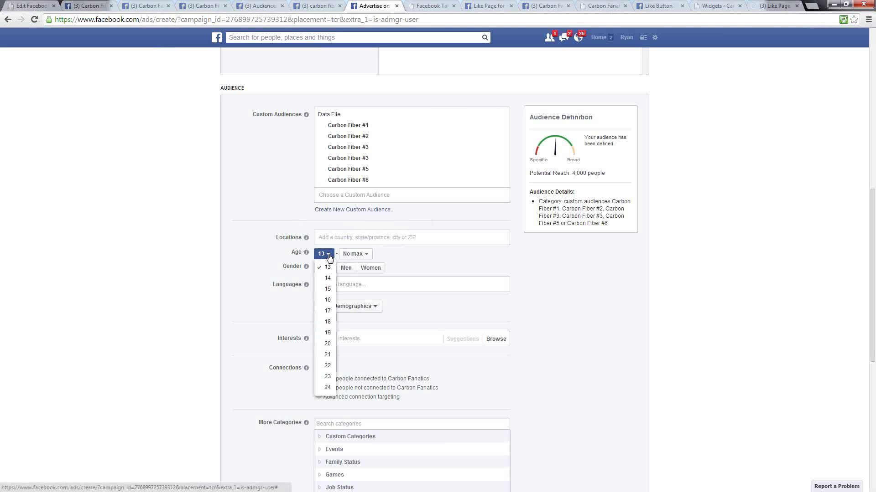
click(325, 325)
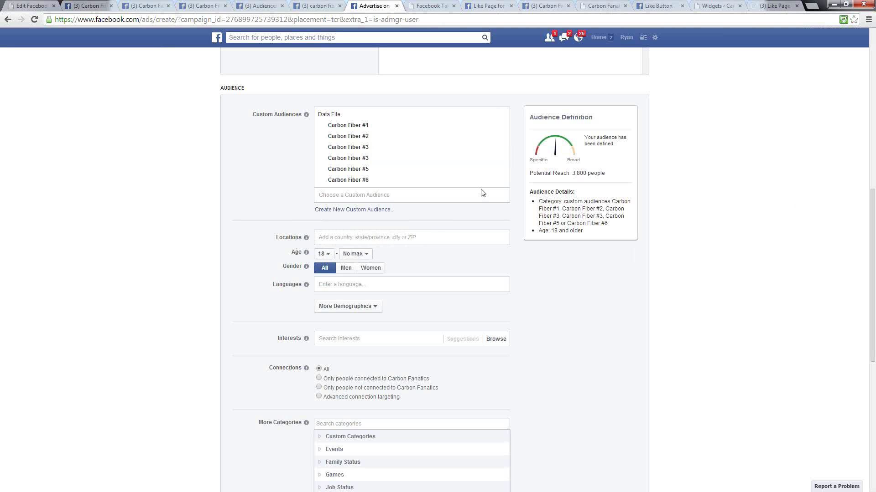
click(336, 286)
- Target English (All) in the Languages field
text(Engl)
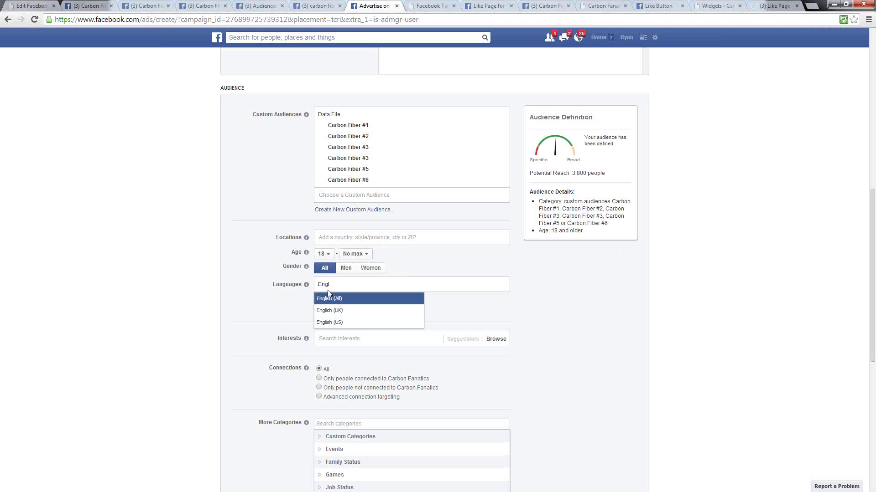
click(327, 303)
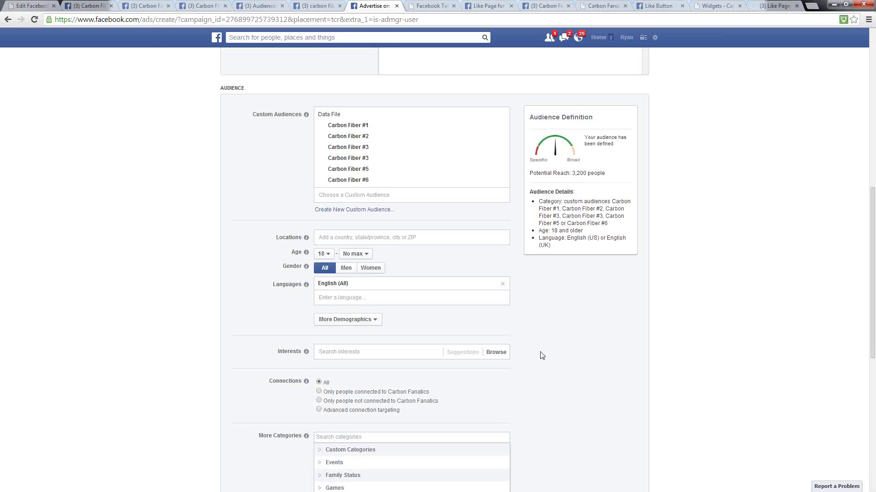
scroll(578, 291, down, 3)
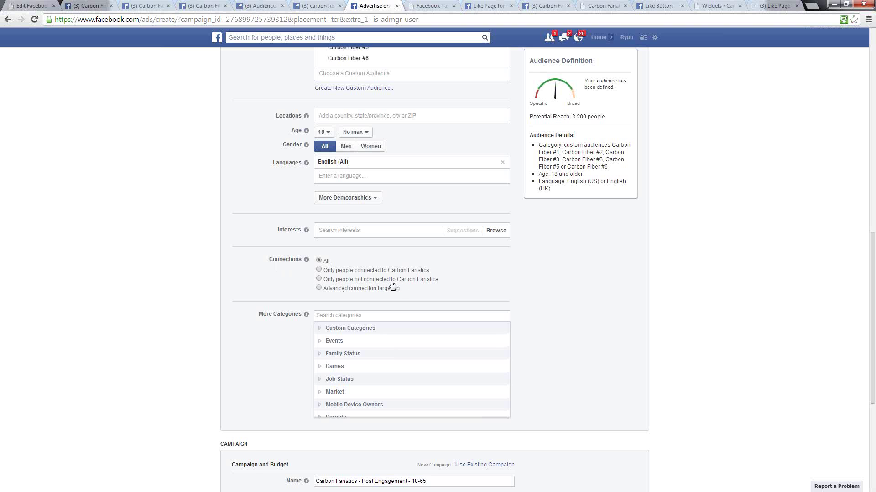
- Set Connections to 'Only people not connected to Carbon Fanatics'
click(319, 280)
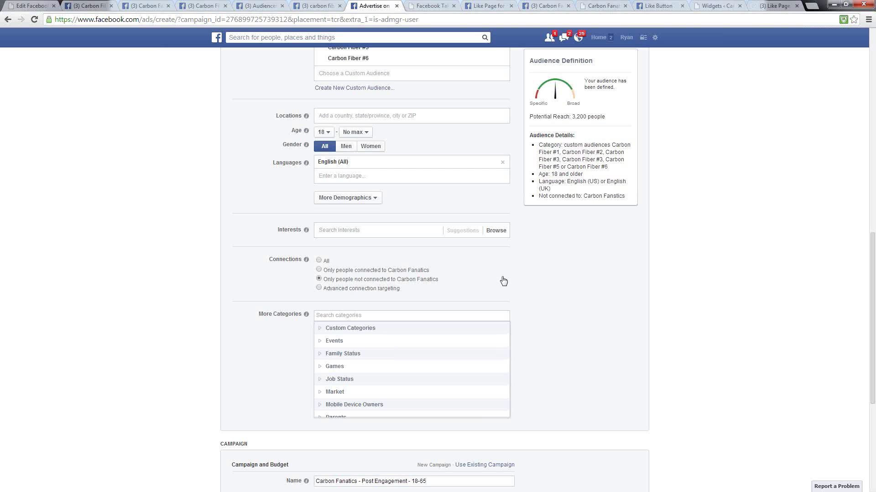
scroll(523, 293, down, 2)
scroll(501, 287, down, 3)
scroll(461, 279, up, 2)
scroll(438, 301, down, 2)
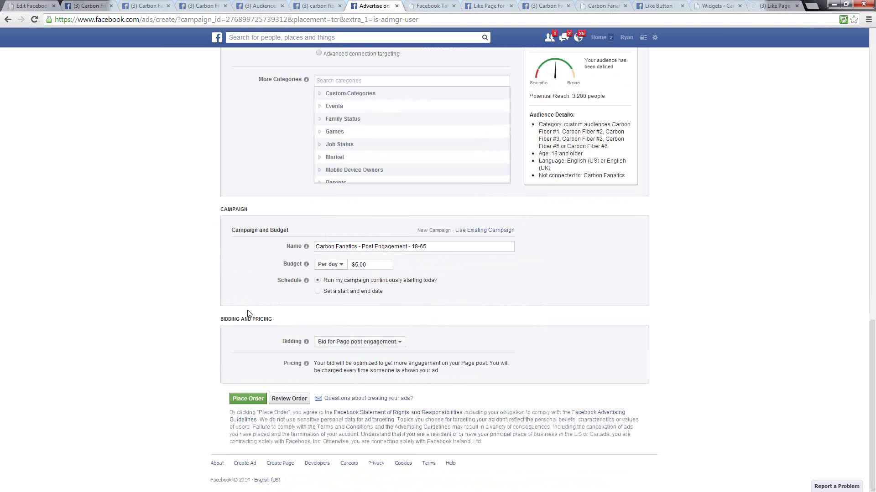
scroll(247, 305, up, 3)
scroll(246, 305, up, 1)
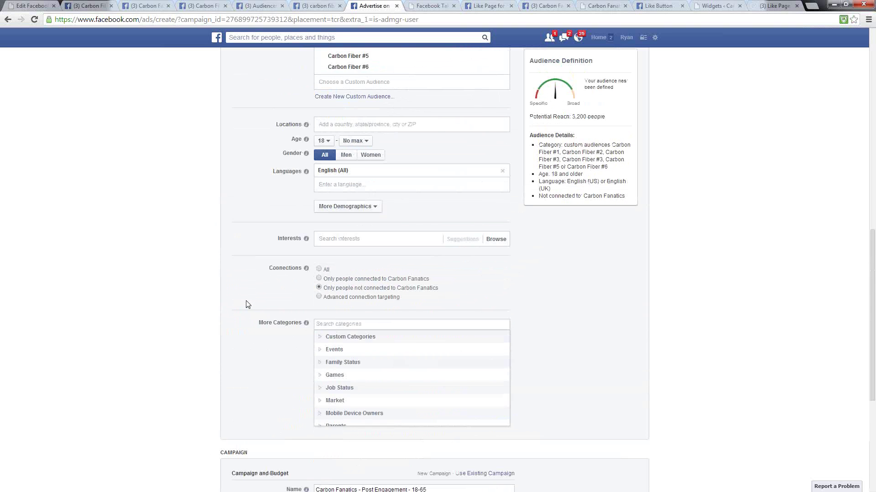
click(376, 209)
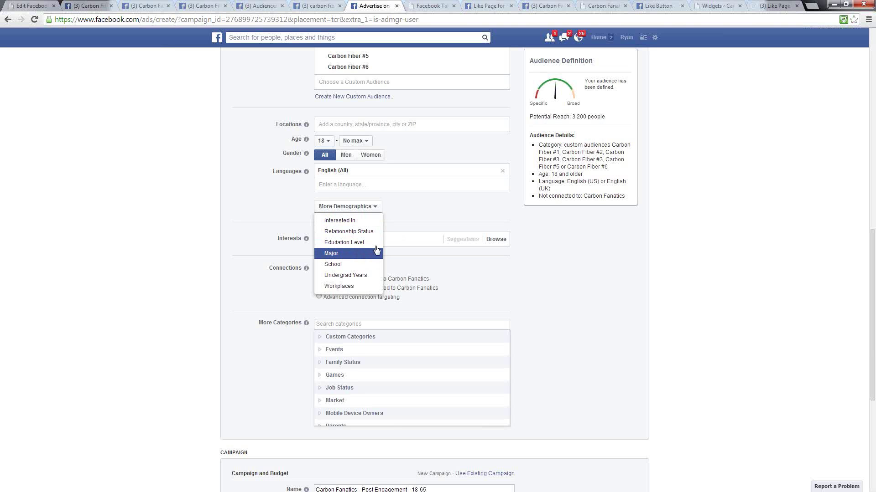
click(381, 216)
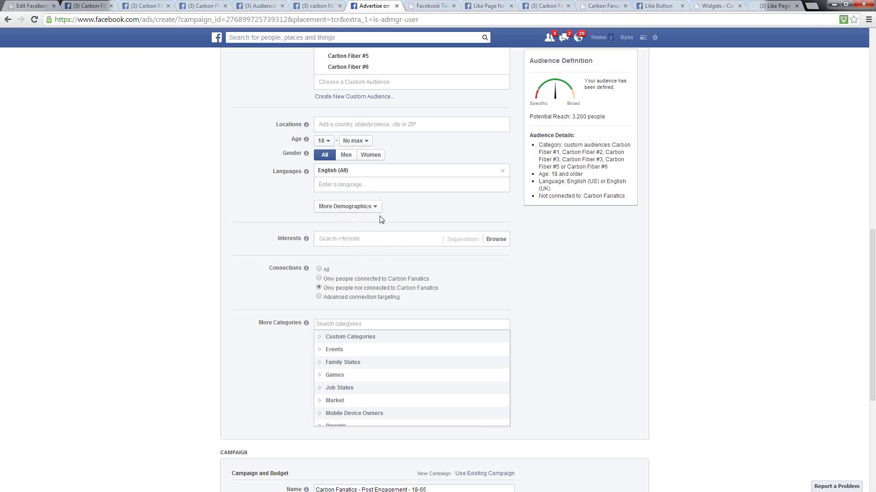
click(328, 239)
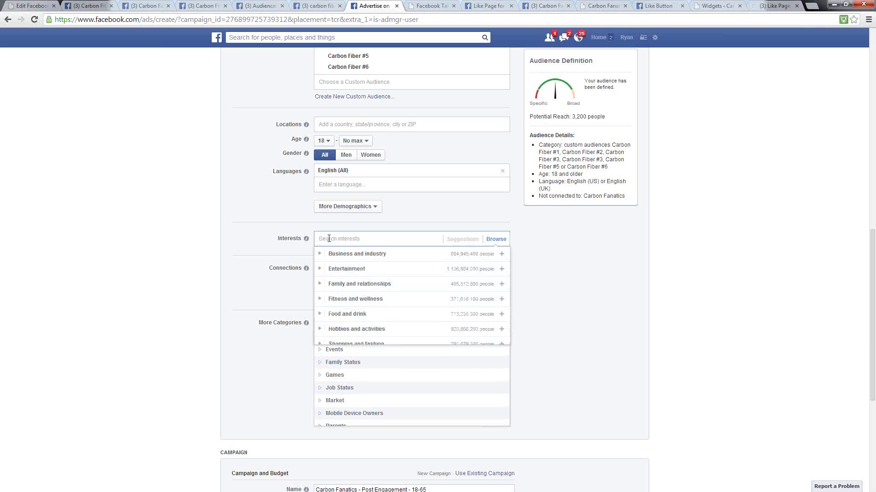
mouse_move(302, 239)
click(275, 290)
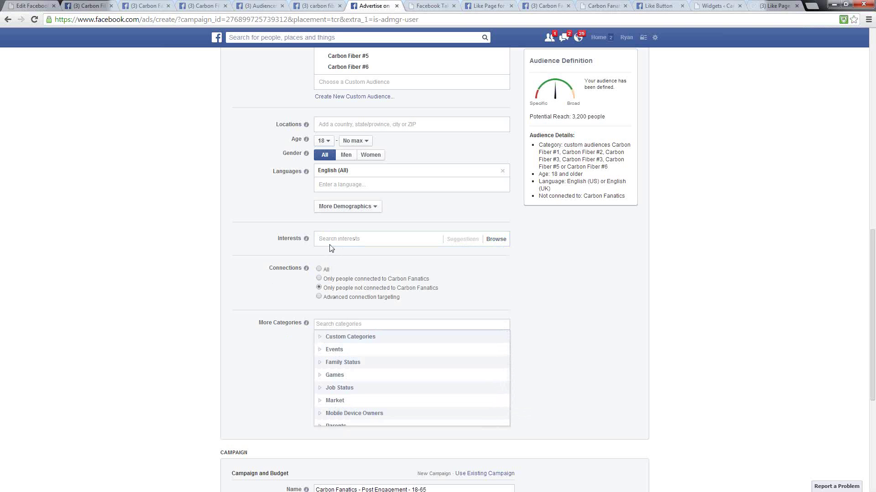
- Begin searching for an interest to target in the audience settings
scroll(714, 284, up, 5)
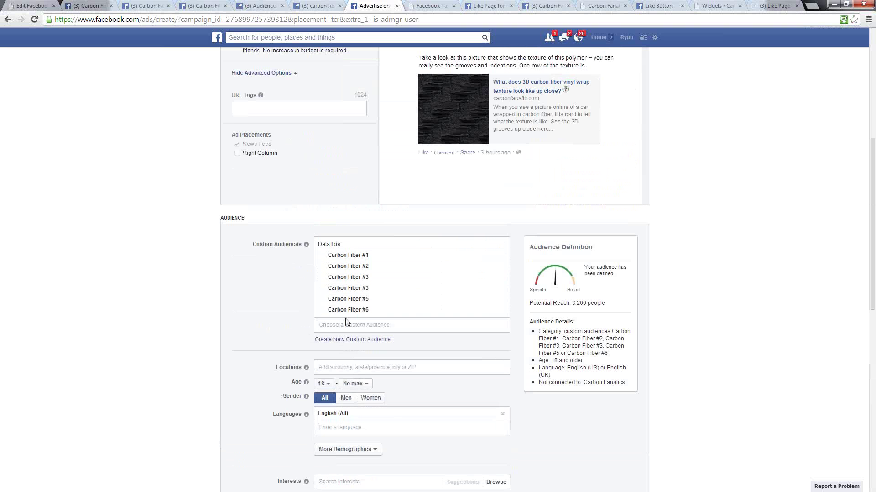
scroll(644, 399, down, 3)
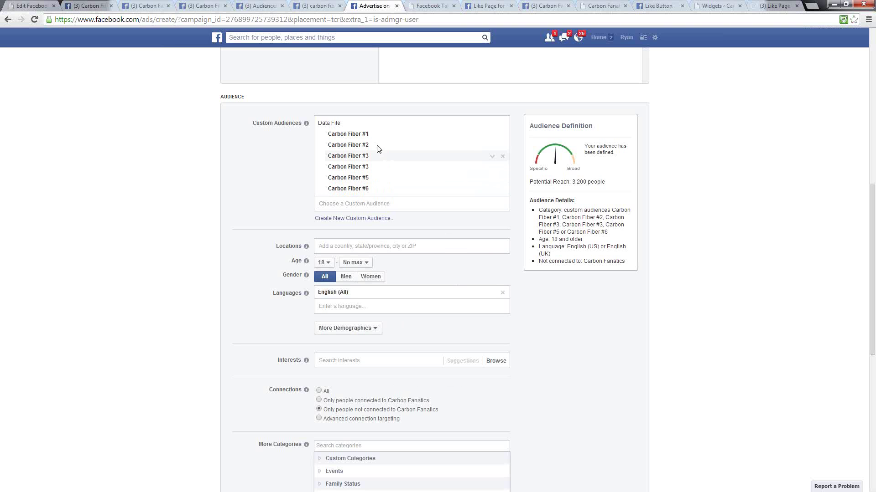
click(323, 363)
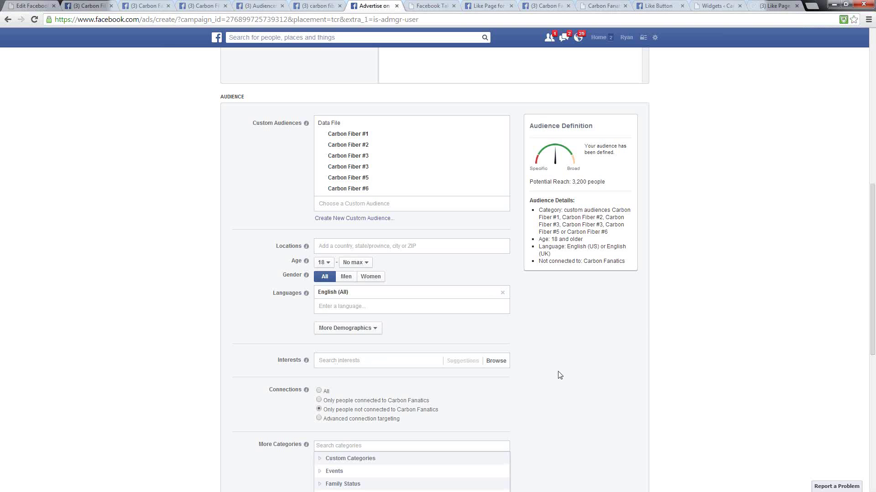
scroll(554, 378, down, 8)
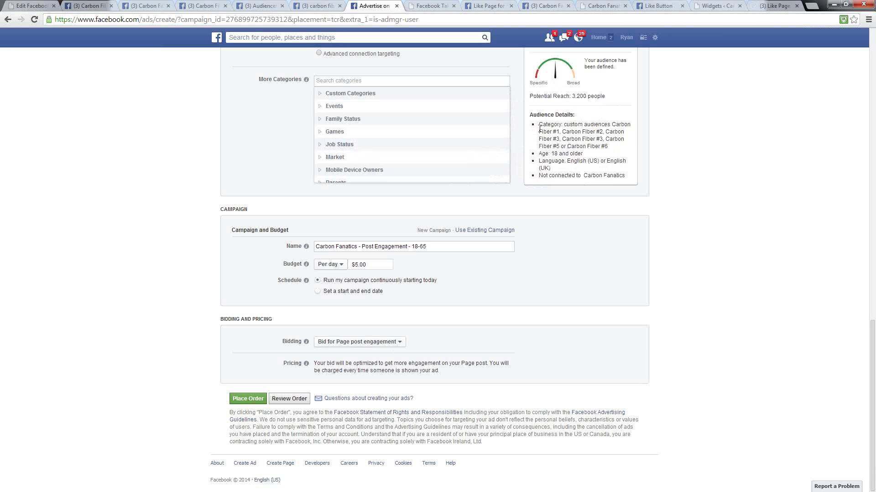
- Change the bidding from 'Bid for clicks' to 'Bid for Page post engagement'
click(398, 346)
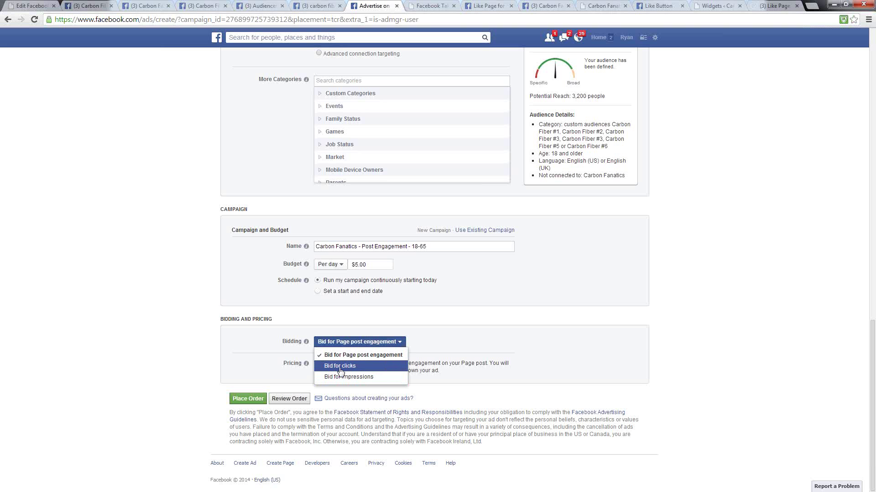
click(340, 370)
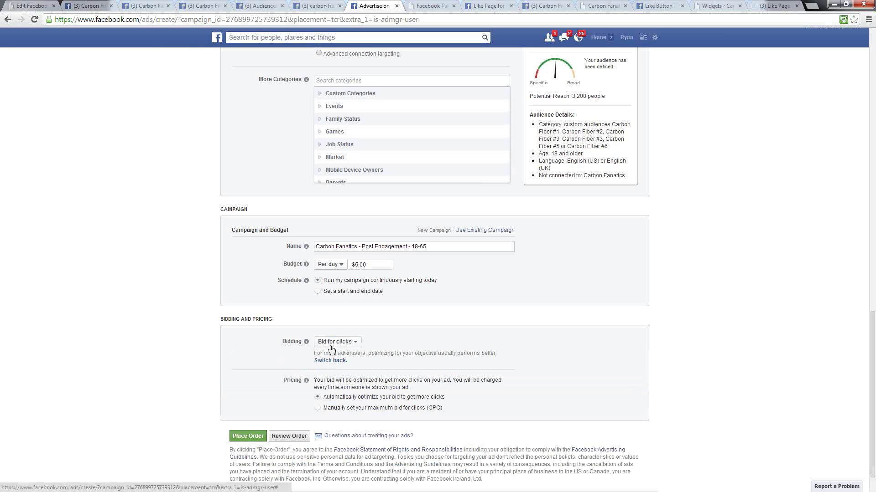
click(318, 409)
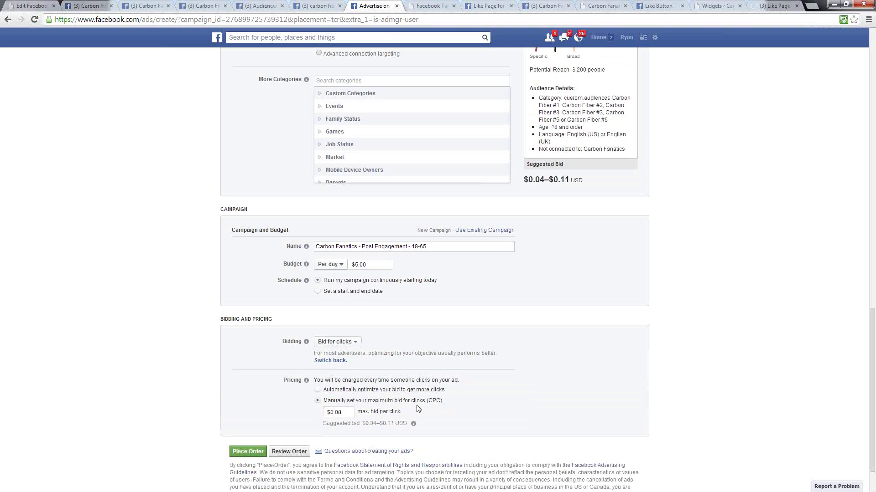
drag(407, 424, 326, 432)
click(310, 428)
click(336, 343)
click(322, 355)
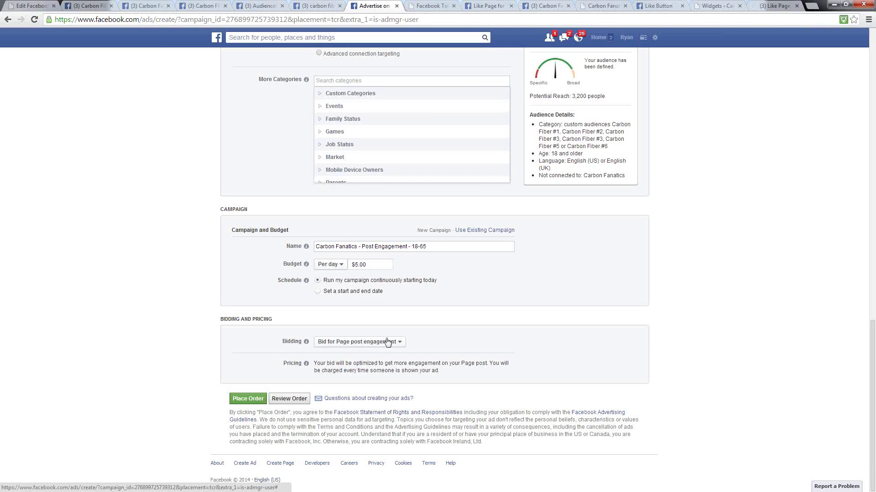
click(351, 345)
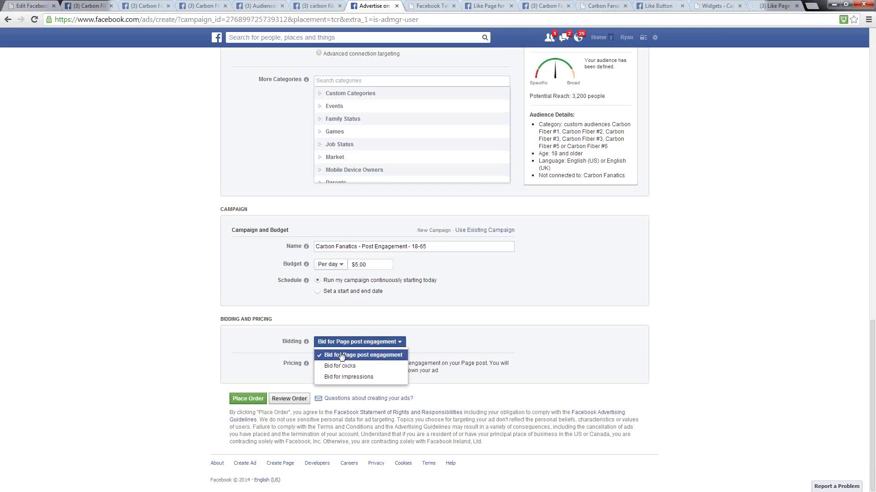
click(343, 342)
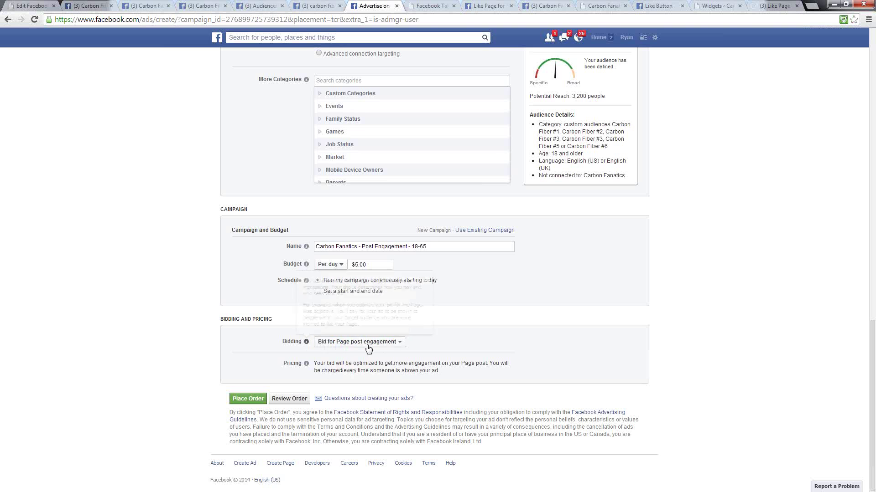
click(340, 343)
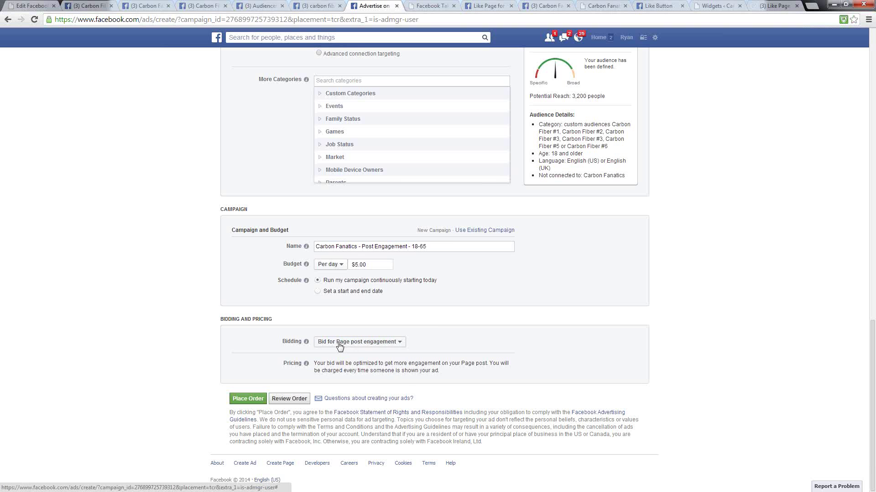
click(332, 377)
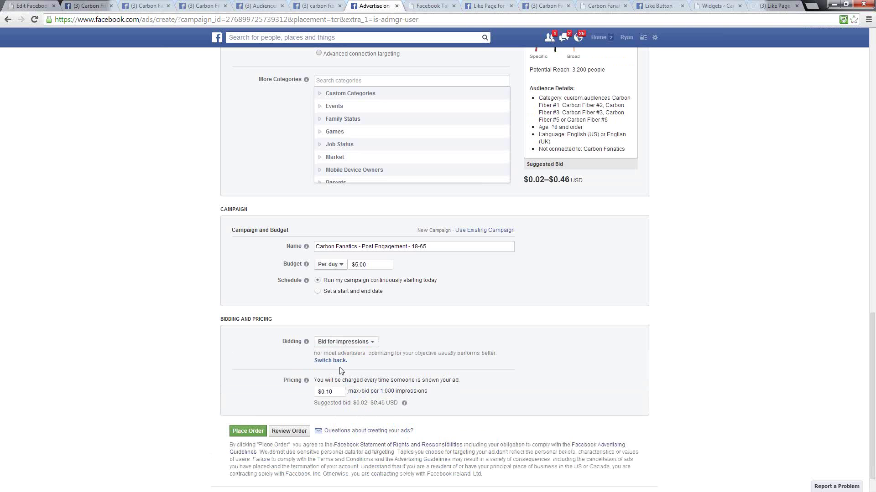
drag(398, 403, 315, 405)
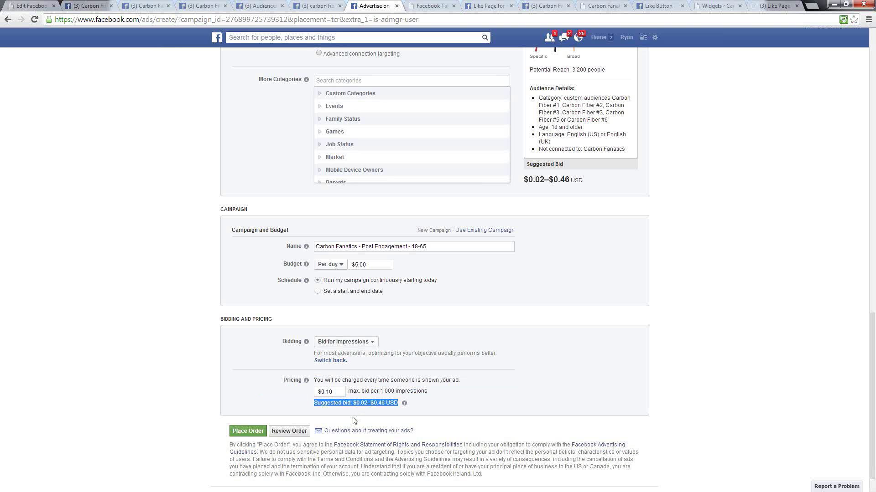
click(373, 342)
click(360, 354)
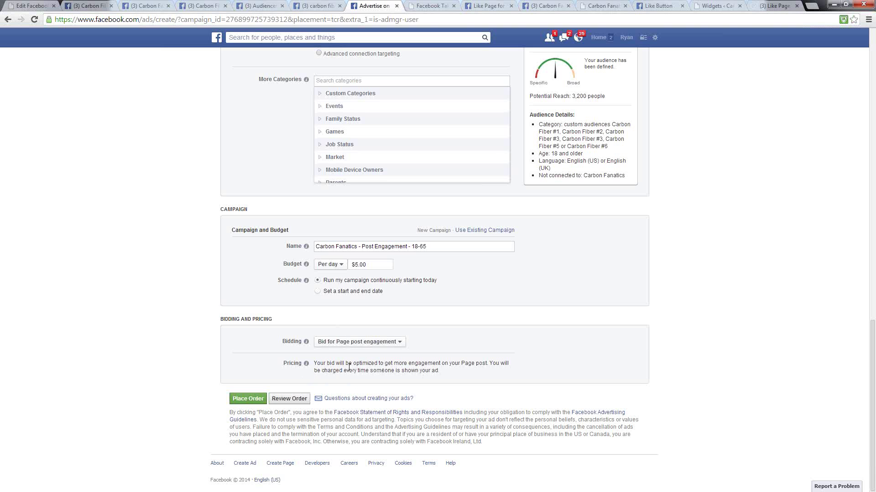
- Place the order for the Post Engagement ad and continue to its campaign page
click(241, 400)
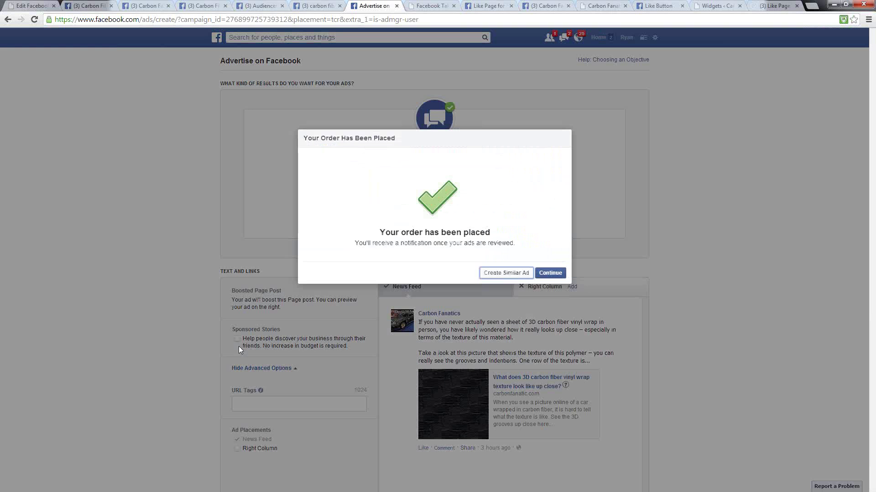
click(551, 273)
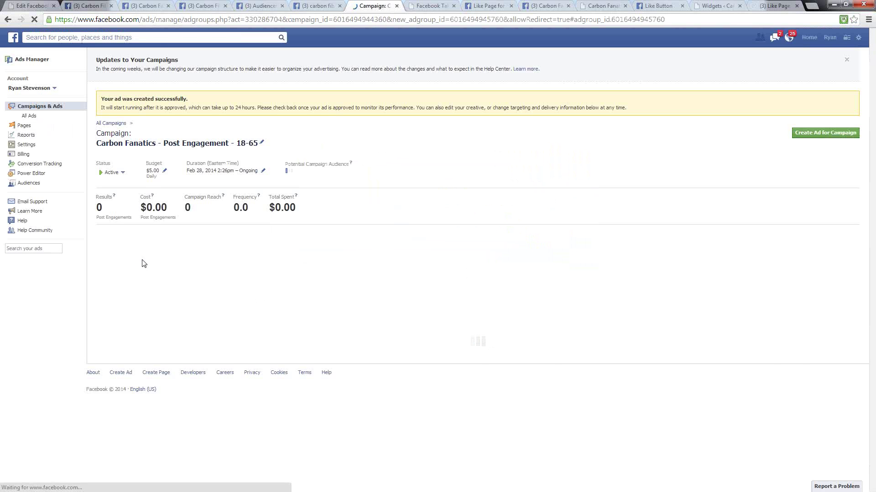
scroll(143, 263, down, 2)
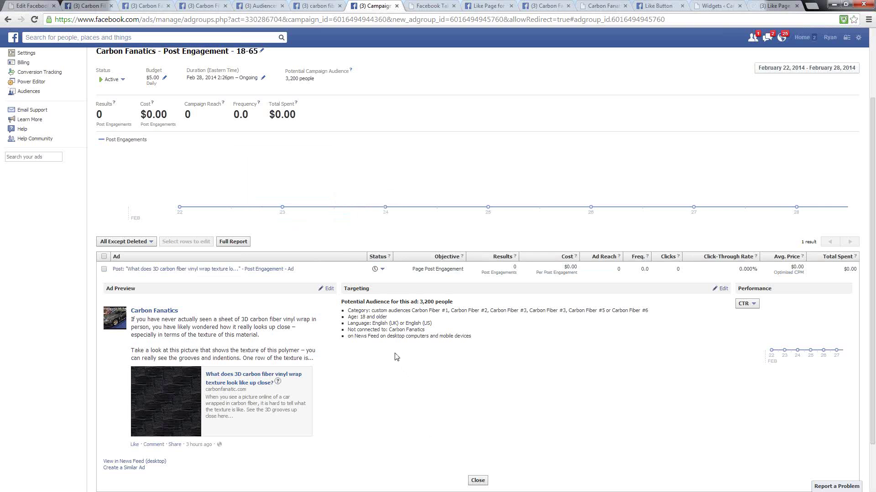
scroll(384, 330, down, 3)
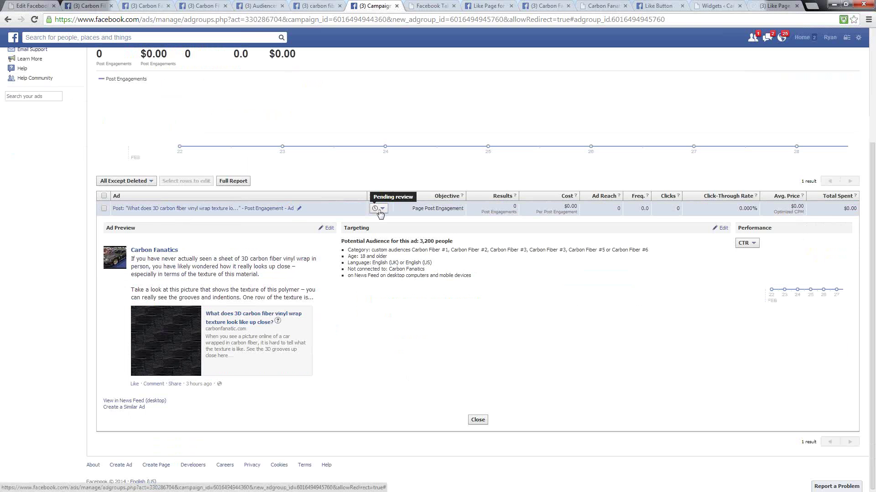
scroll(360, 237, up, 4)
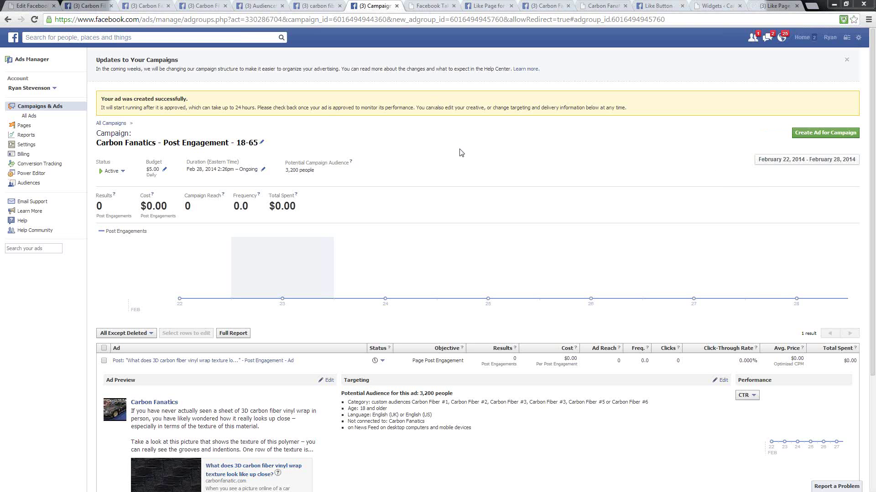
- Create a new ad with the Page Likes objective for the Carbon Fanatics page
click(858, 37)
click(798, 143)
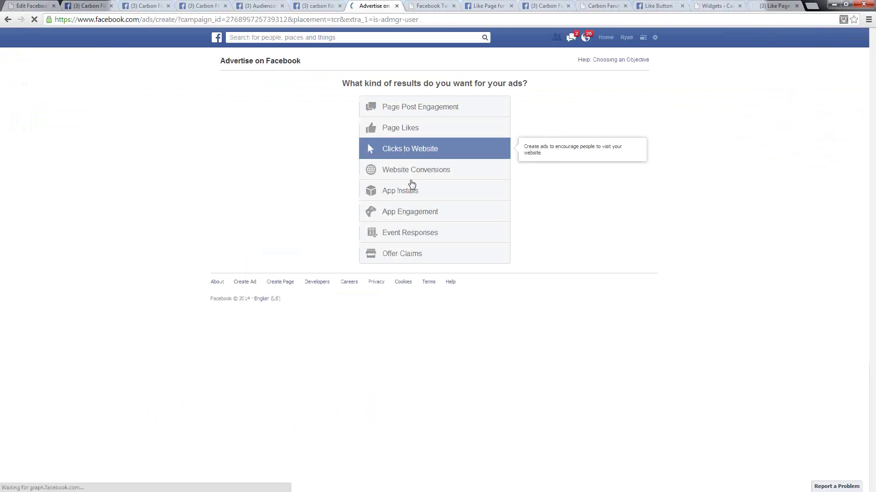
click(394, 132)
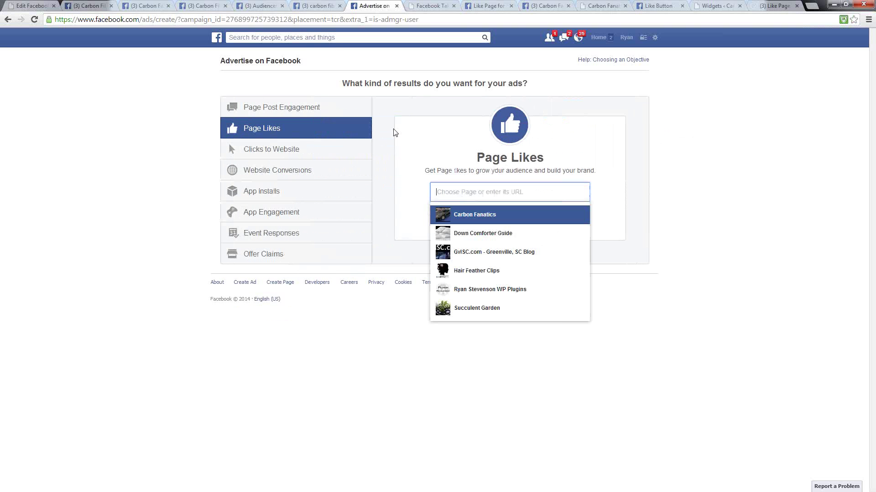
click(474, 220)
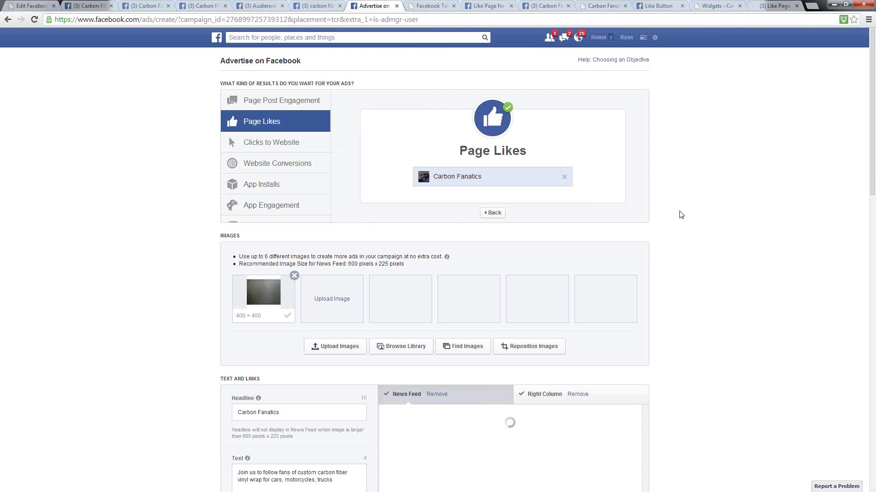
scroll(681, 214, down, 4)
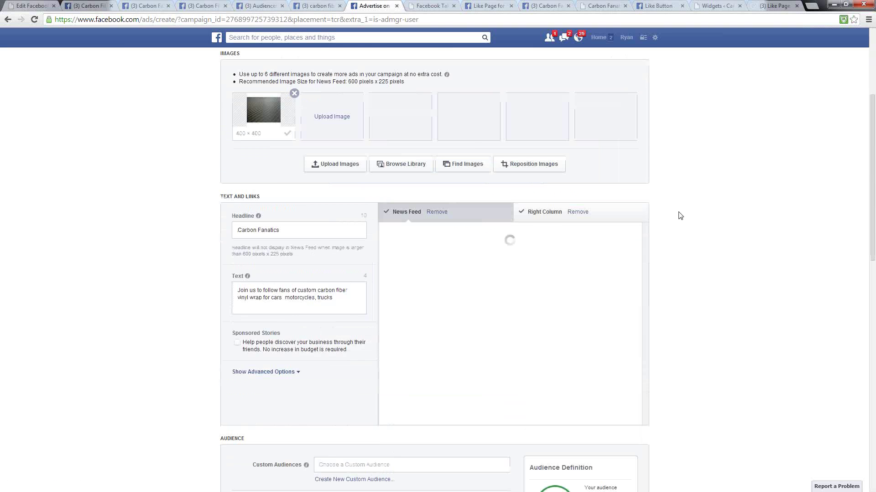
scroll(676, 210, up, 3)
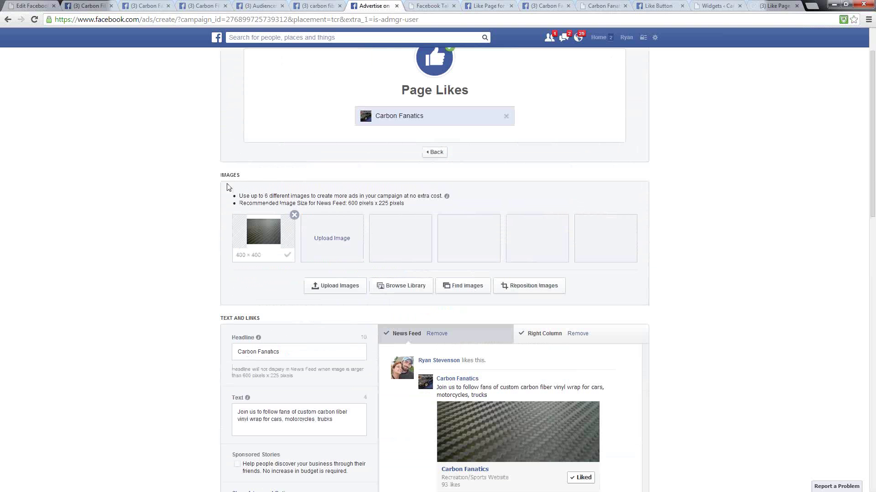
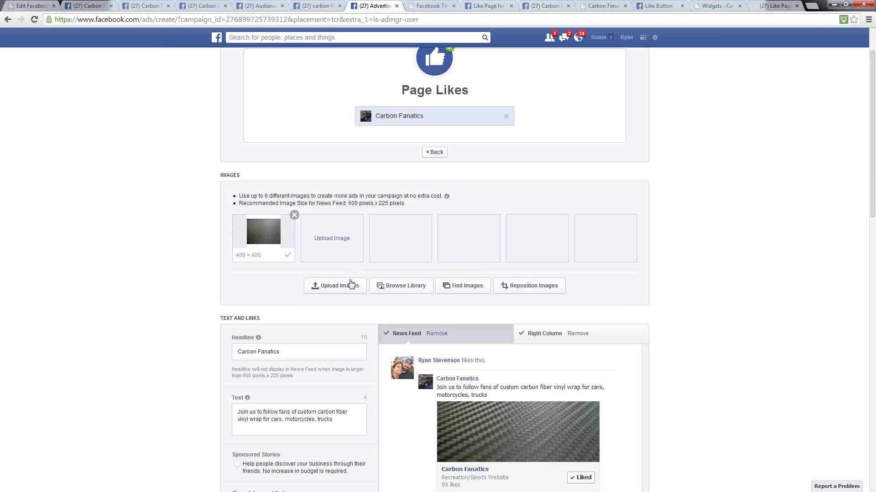
- Add the grey, silver, striped and race car photos from the Image Library to the ad
click(397, 286)
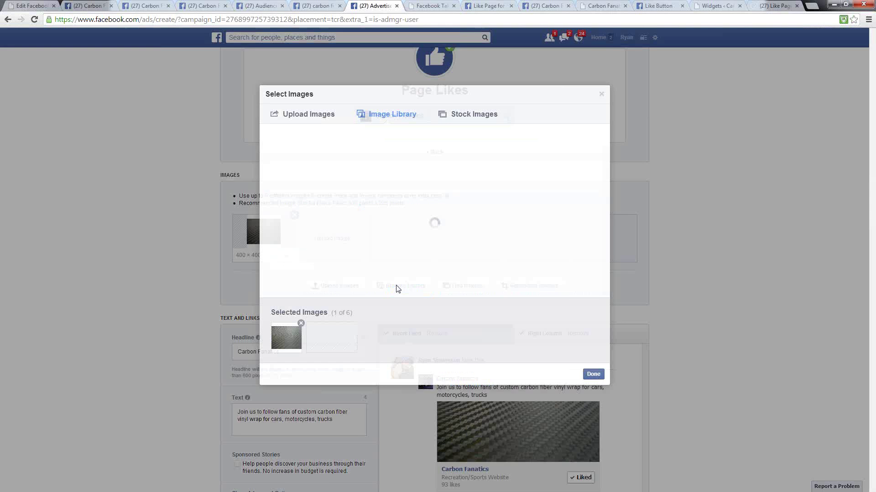
click(401, 174)
click(461, 178)
click(496, 171)
click(557, 177)
click(592, 374)
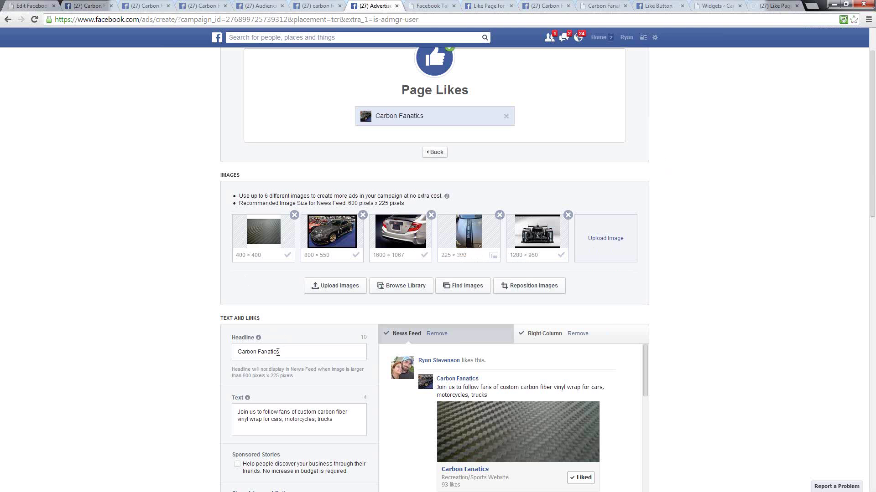
scroll(201, 327, down, 2)
scroll(201, 327, down, 4)
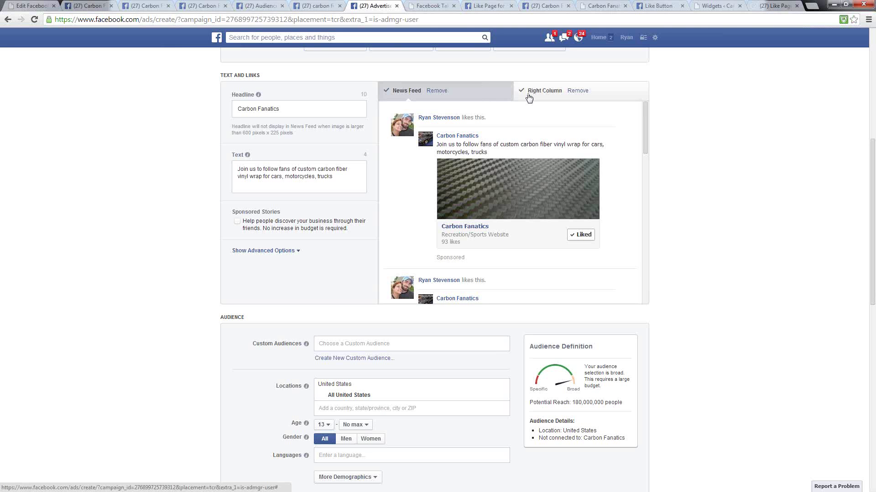
click(289, 109)
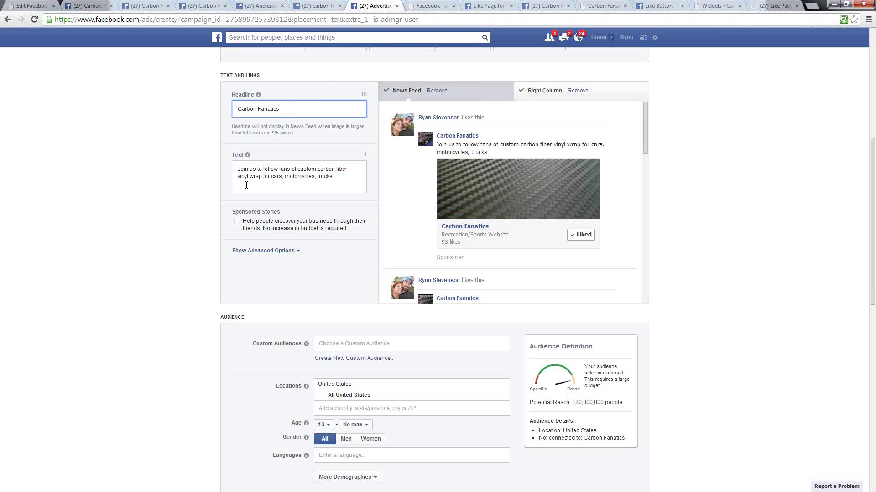
click(279, 181)
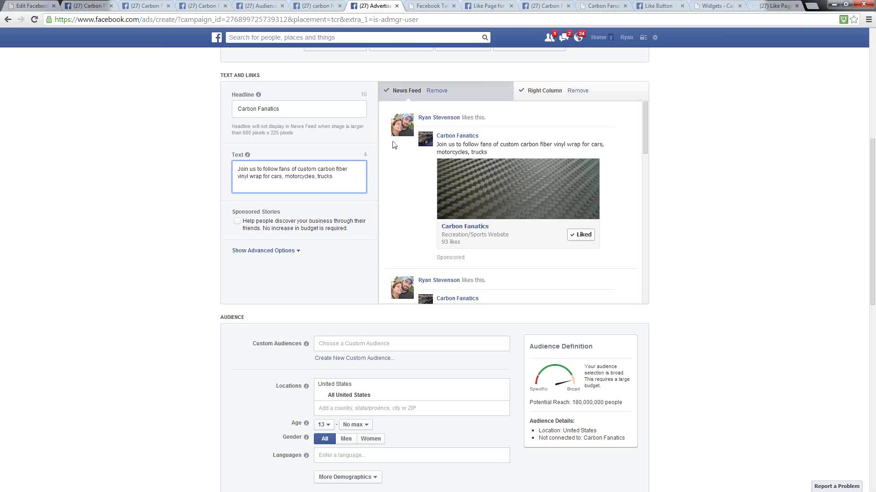
click(491, 155)
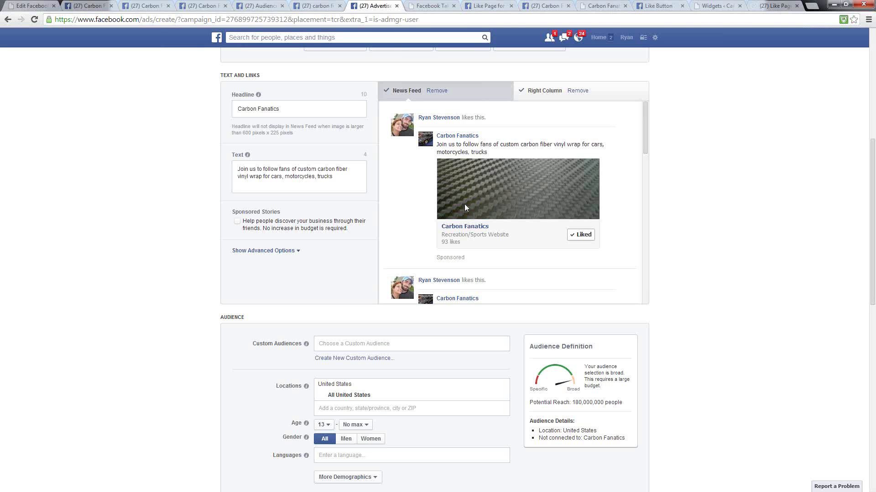
- Remove the News Feed placement and review the Right Column previews for each car image
click(437, 90)
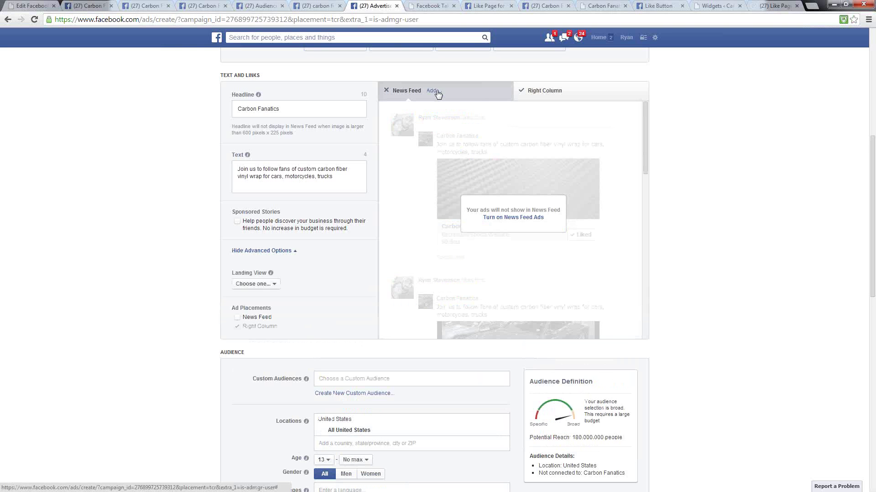
click(548, 90)
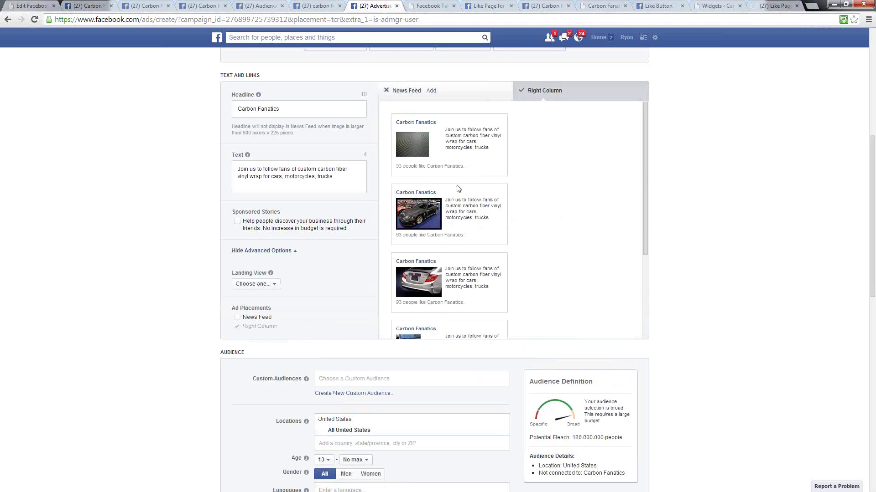
scroll(488, 175, down, 4)
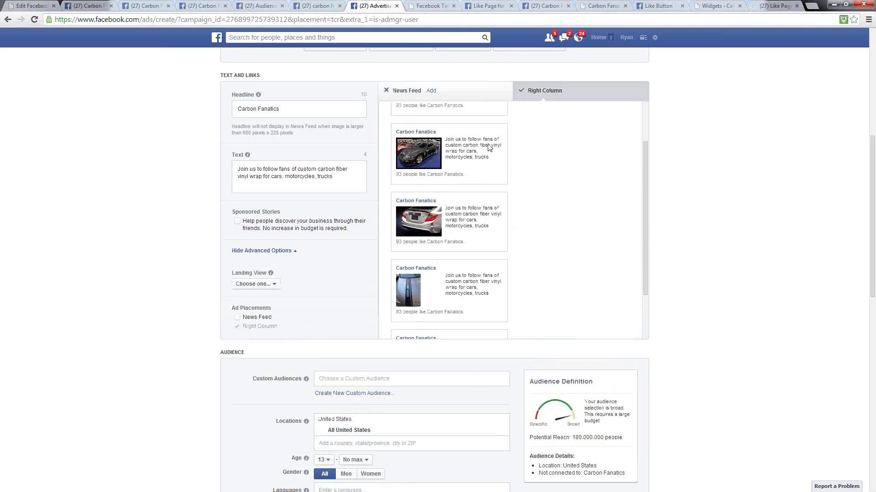
scroll(488, 149, down, 3)
scroll(512, 257, up, 5)
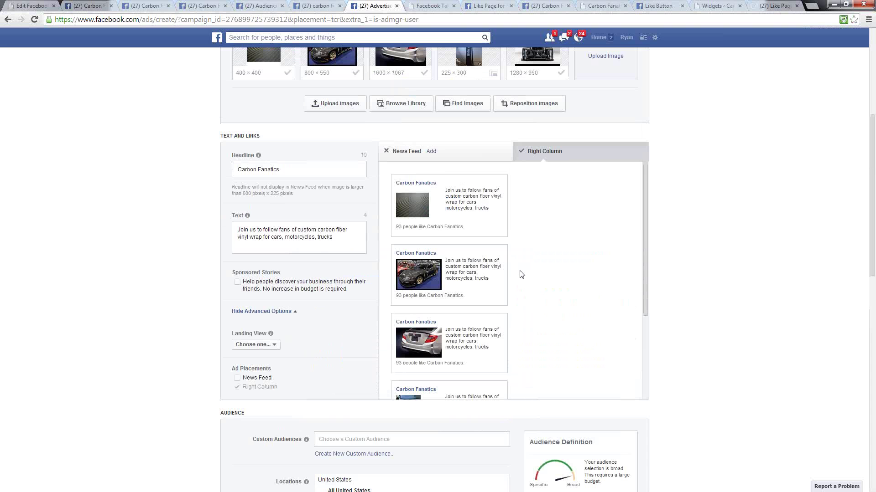
scroll(515, 276, up, 3)
scroll(507, 279, up, 1)
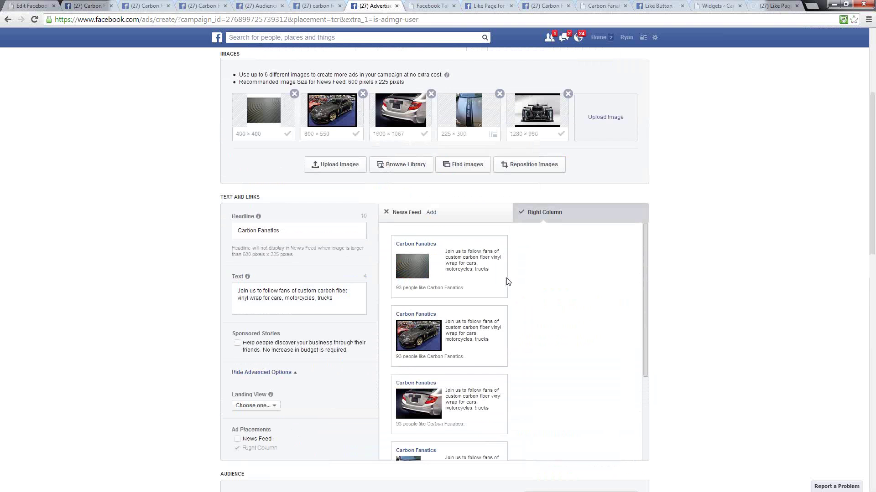
scroll(525, 343, down, 1)
scroll(478, 355, down, 1)
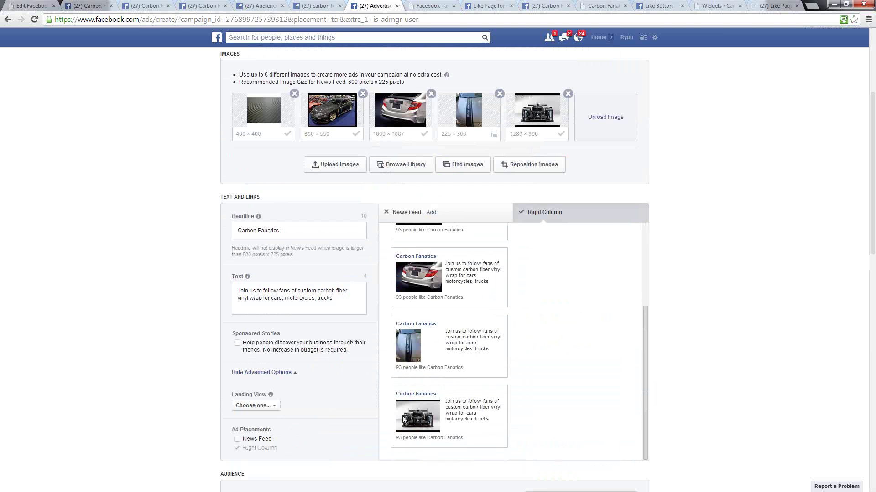
scroll(532, 356, up, 2)
scroll(520, 342, up, 1)
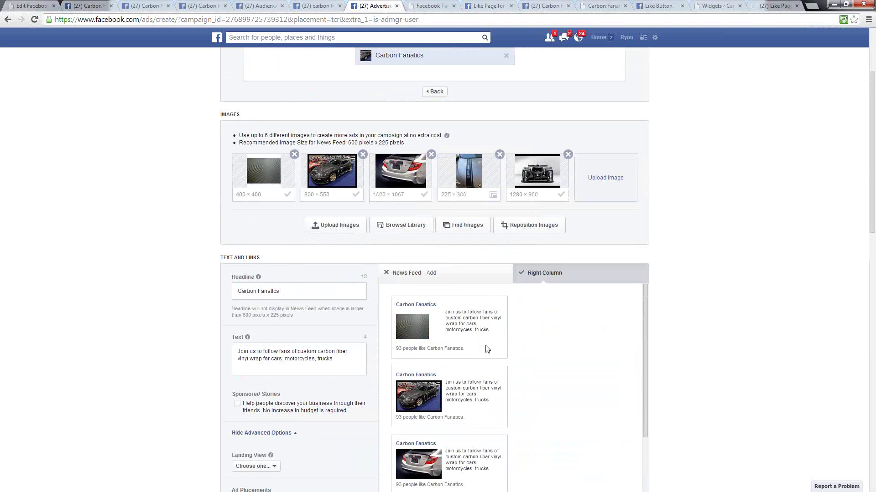
scroll(659, 290, down, 1)
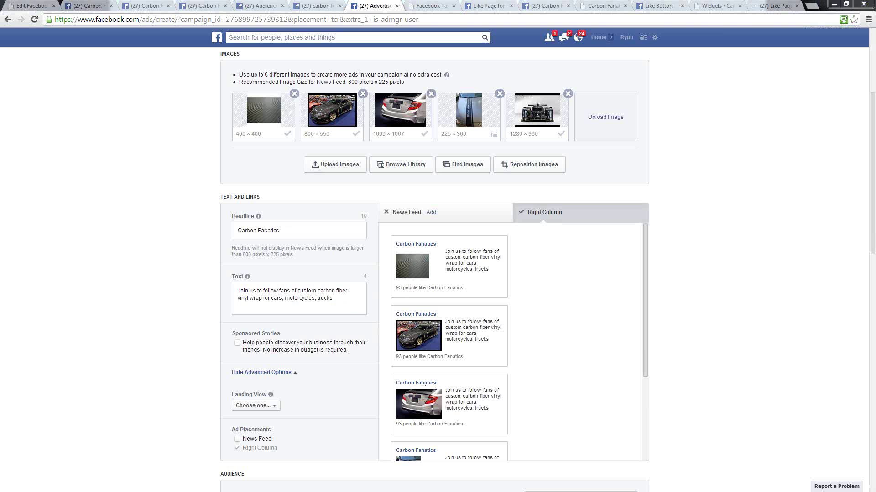
- Replace the headline 'Carbon Fanatics' with 'Love Carbon Fiber Wrap?'
drag(285, 230, 137, 231)
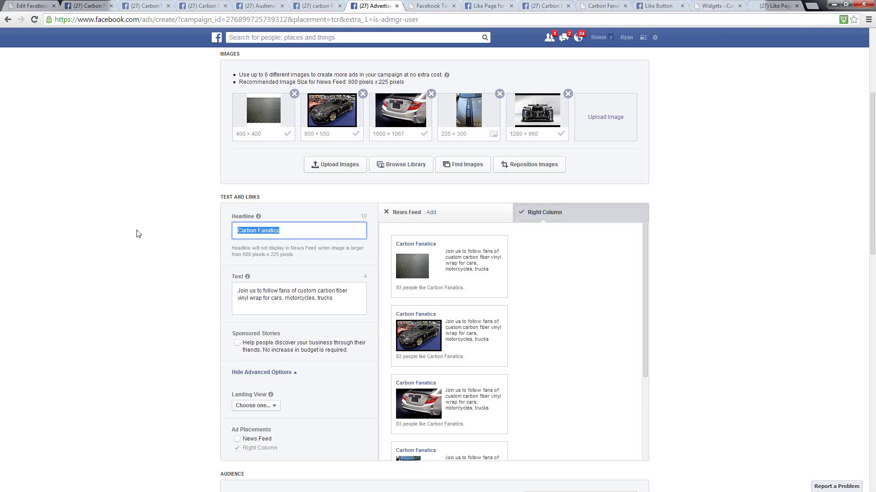
text(Love)
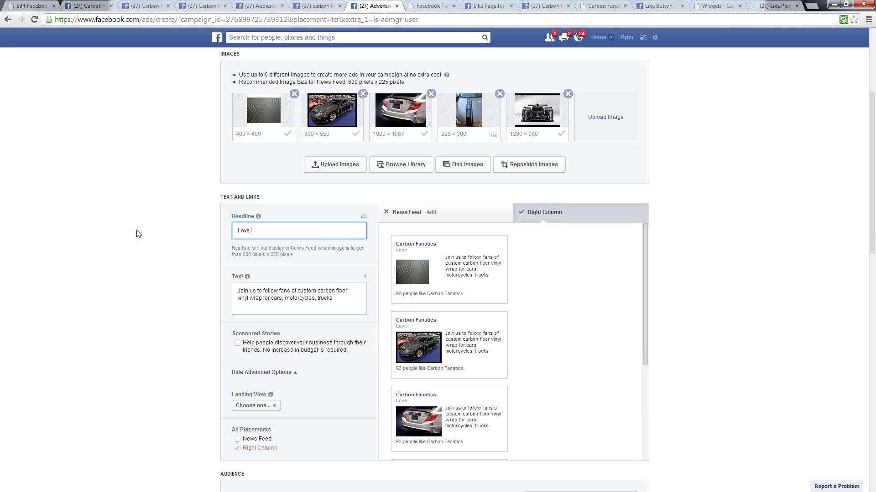
text(Carbon Fiber Wrap?)
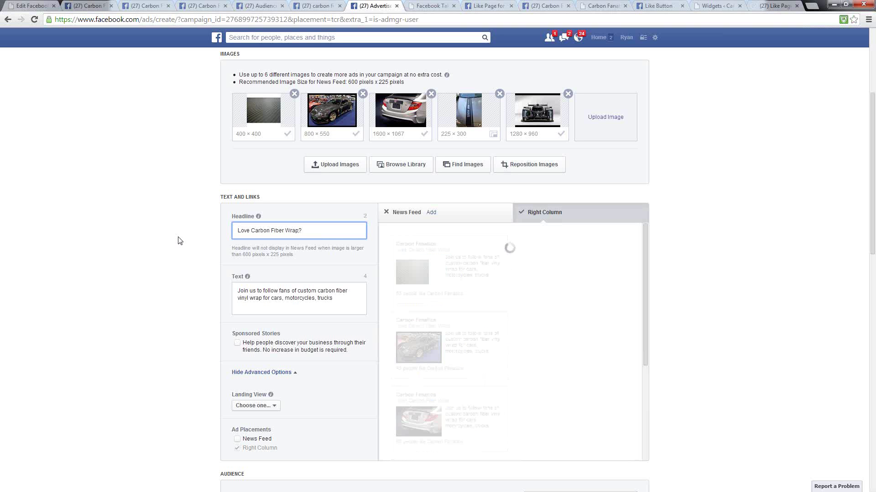
drag(299, 231, 251, 230)
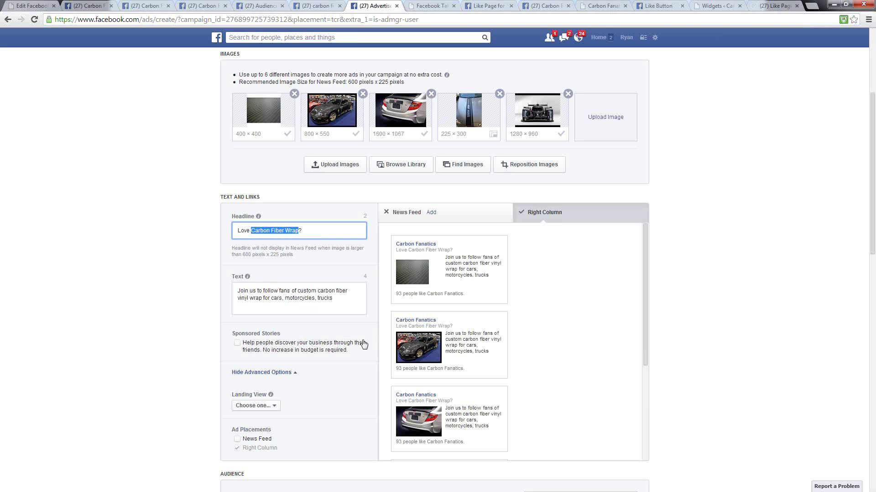
click(304, 232)
click(304, 233)
- Replace the body text with 'Like us to follow daily fan pics of custom carbon fiber vinyl projects for vehicles.'
drag(349, 298, 154, 277)
text(Like us to)
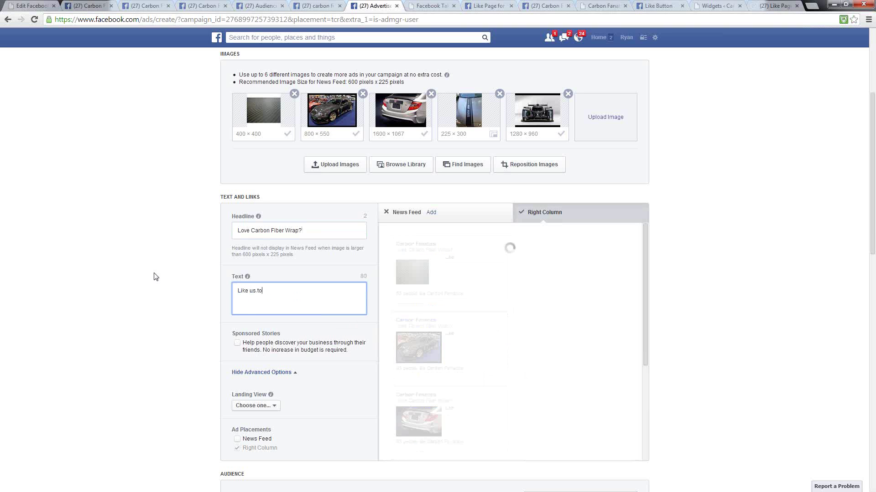
text( follow)
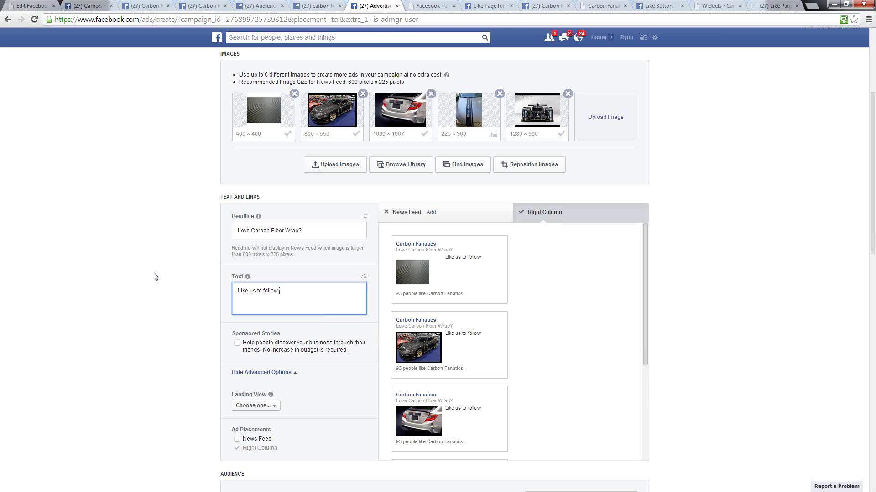
text(daily fan )
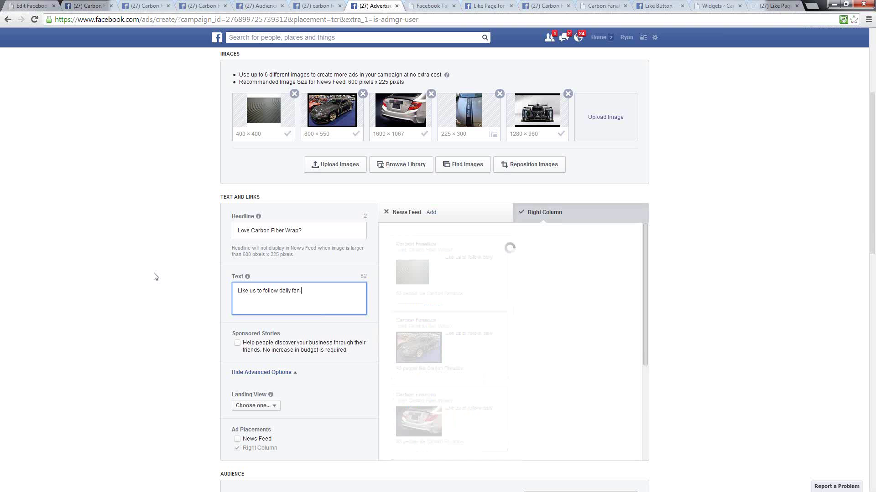
text(pics of custcm c)
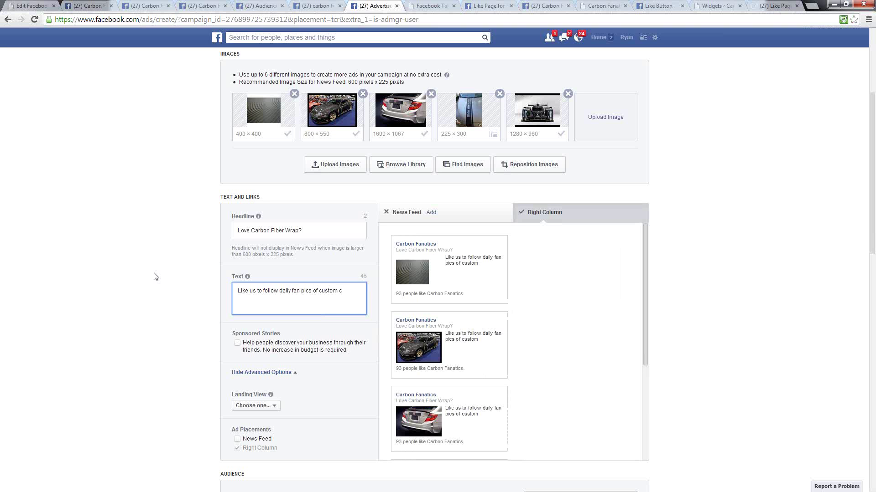
text(arbon fiber vi)
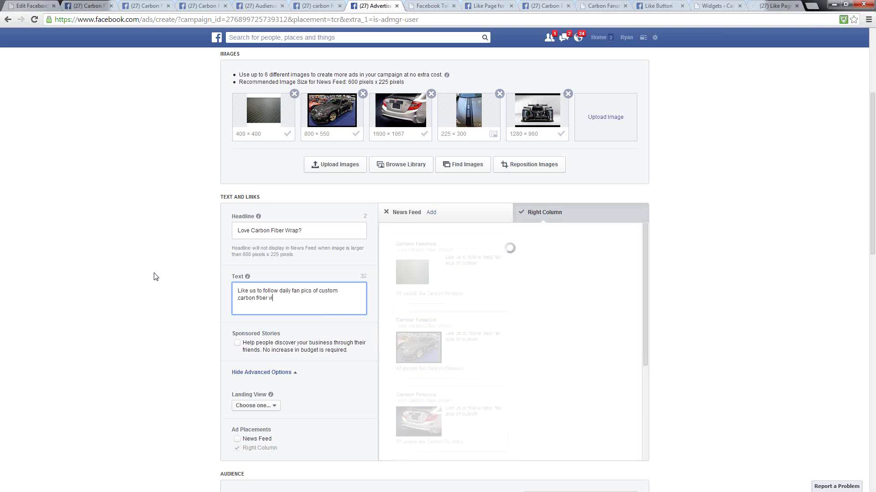
text(nyl projects for )
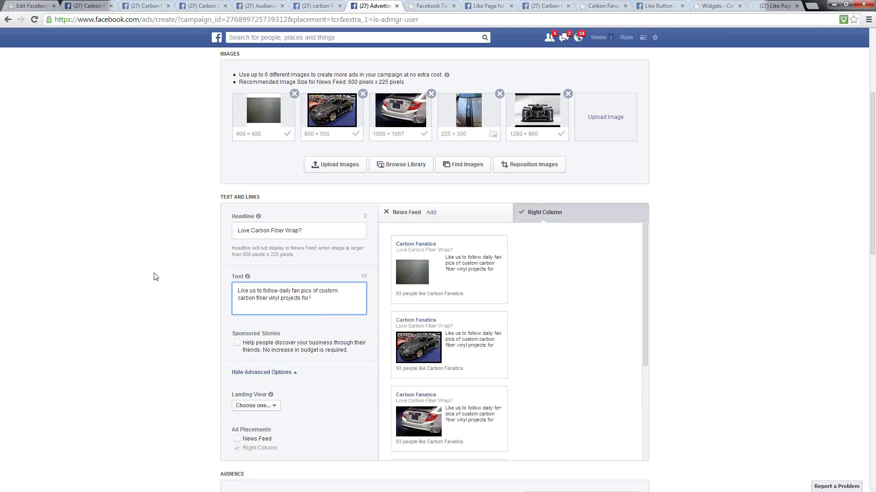
text(vehicles.)
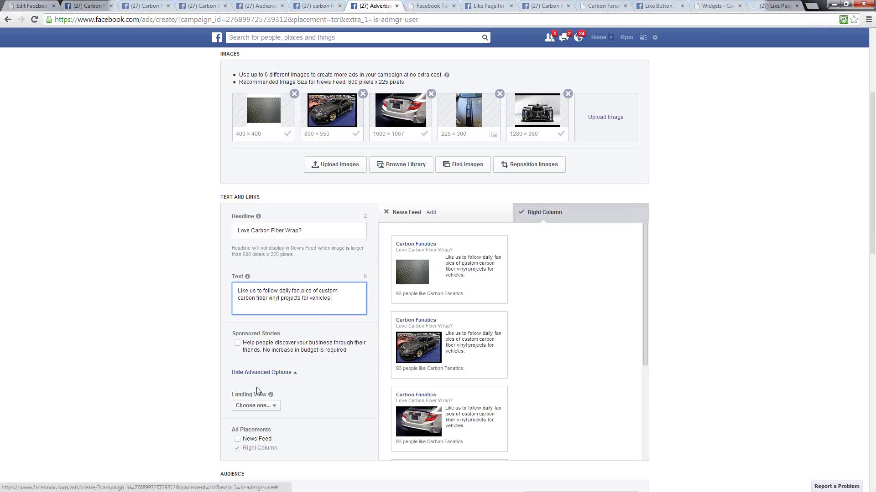
- Set the ad's Landing View to Timeline
click(182, 387)
scroll(179, 365, down, 2)
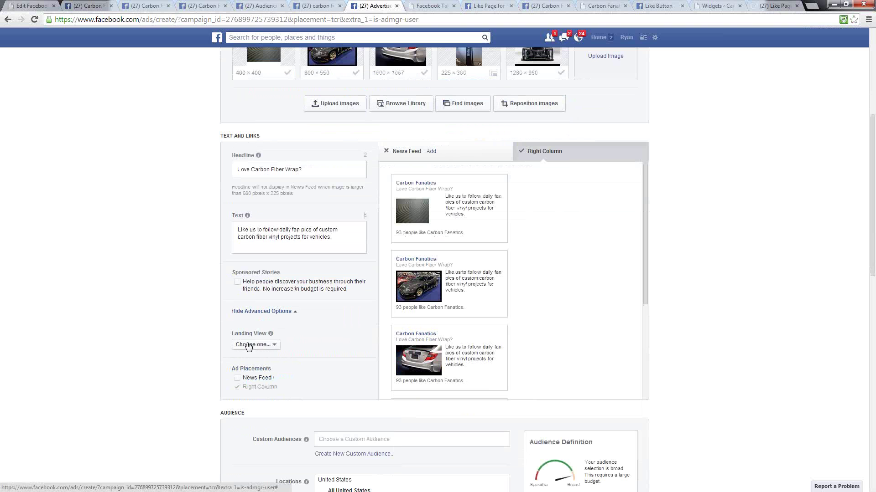
click(274, 345)
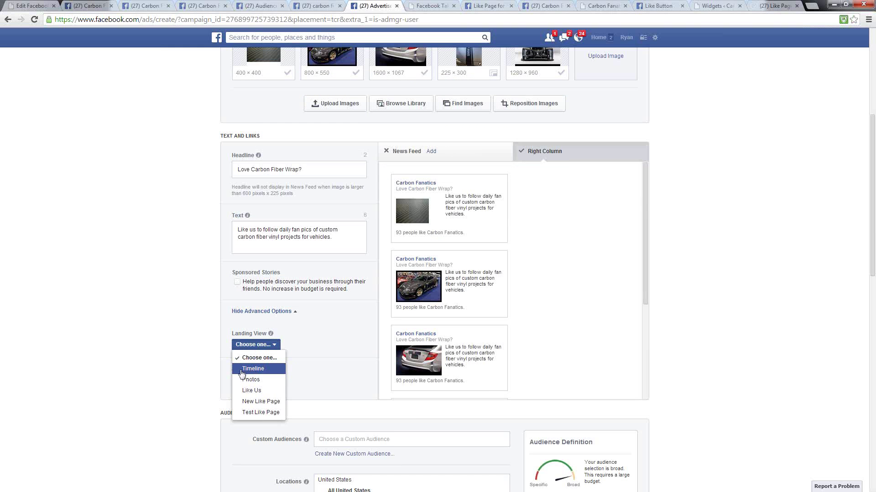
click(246, 373)
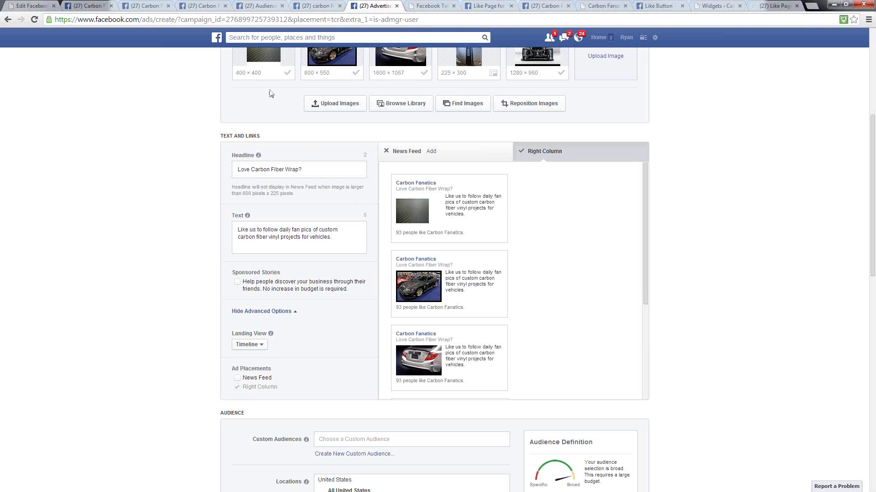
- Browse the Carbon Fanatics page timeline, then go back to the Advertise ad form
click(207, 6)
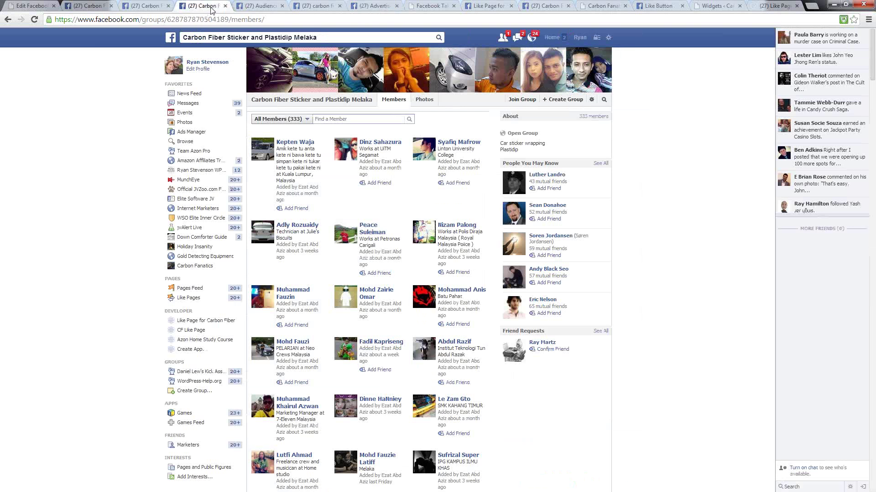
click(257, 6)
click(304, 6)
click(145, 5)
scroll(673, 177, down, 3)
scroll(665, 228, down, 2)
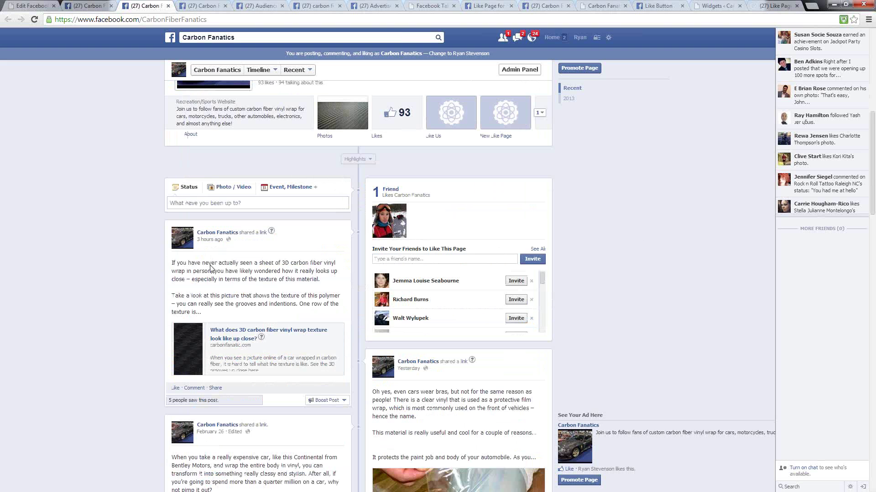
scroll(308, 368, down, 5)
scroll(628, 294, up, 10)
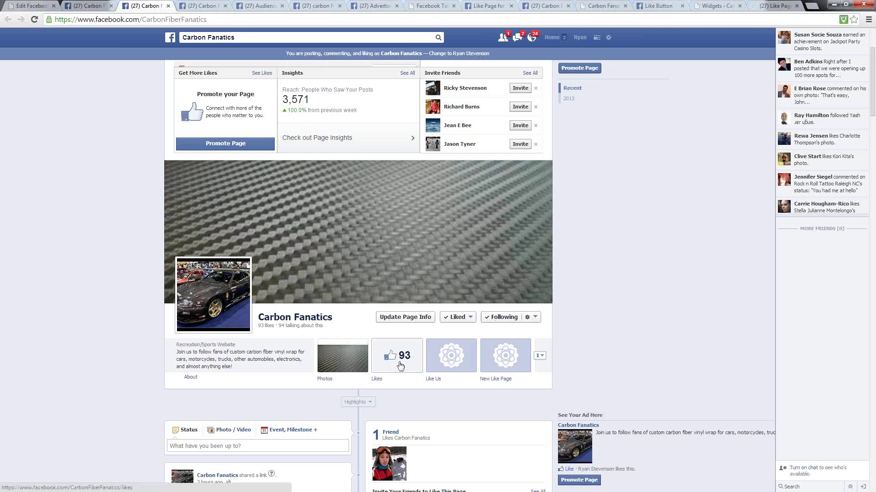
scroll(575, 276, down, 3)
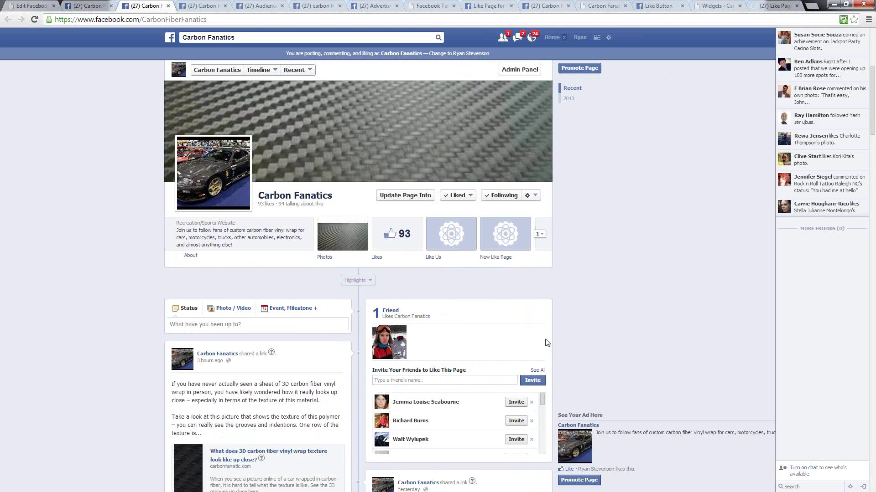
mouse_move(458, 201)
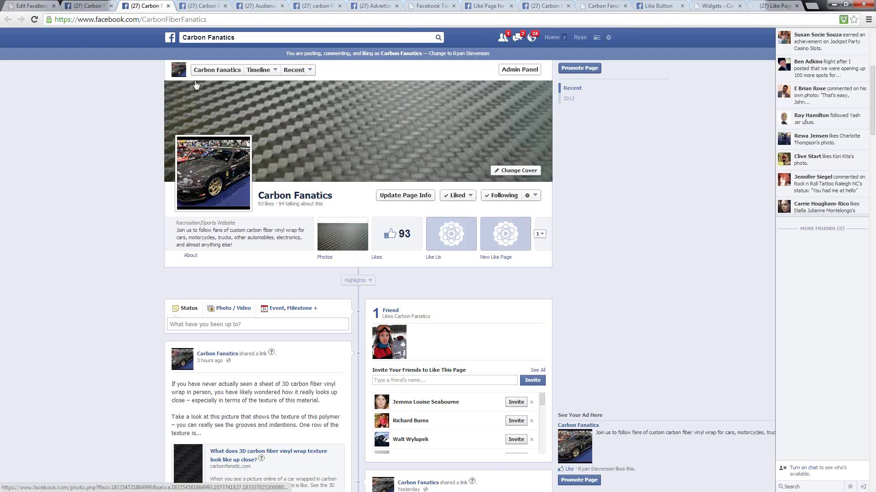
click(382, 6)
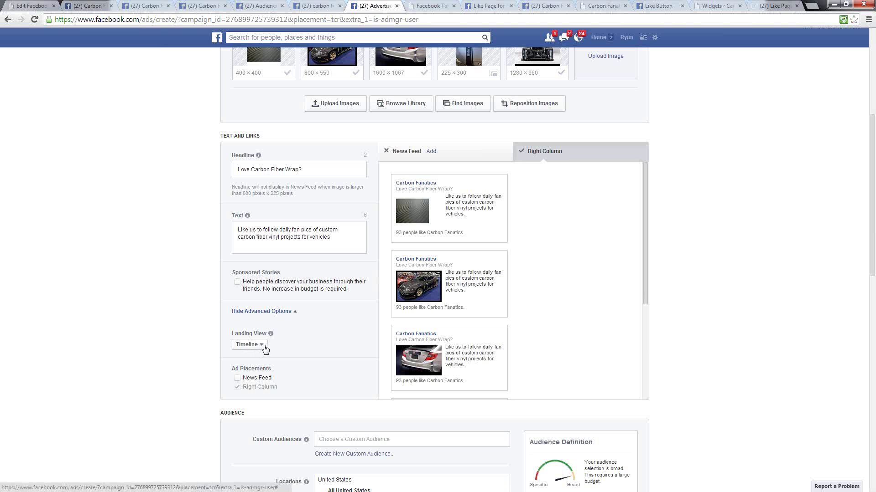
- Change the Landing View from Timeline to Test Like Page
click(262, 345)
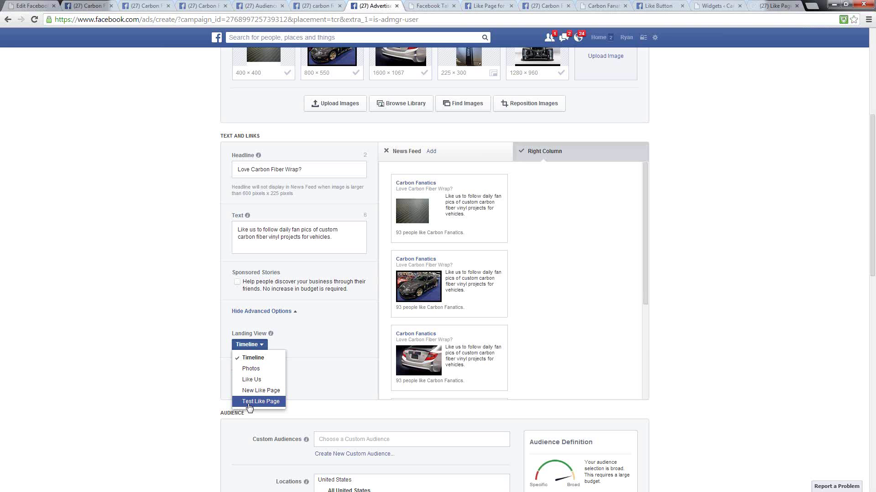
click(249, 401)
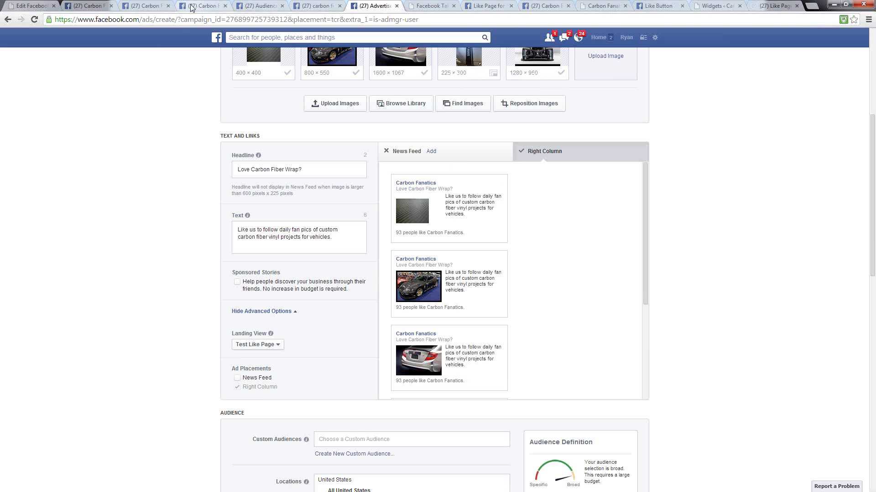
- Open the Test Like Page app tab on the Carbon Fanatics page
click(219, 6)
click(146, 6)
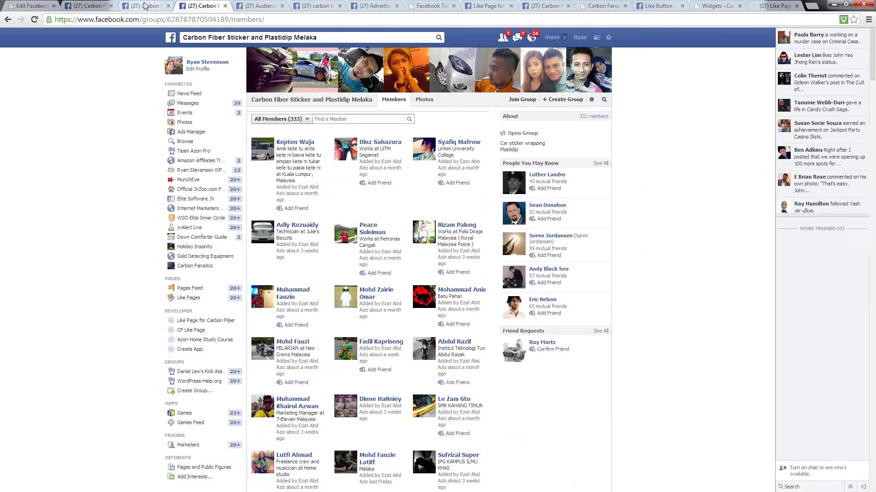
click(540, 234)
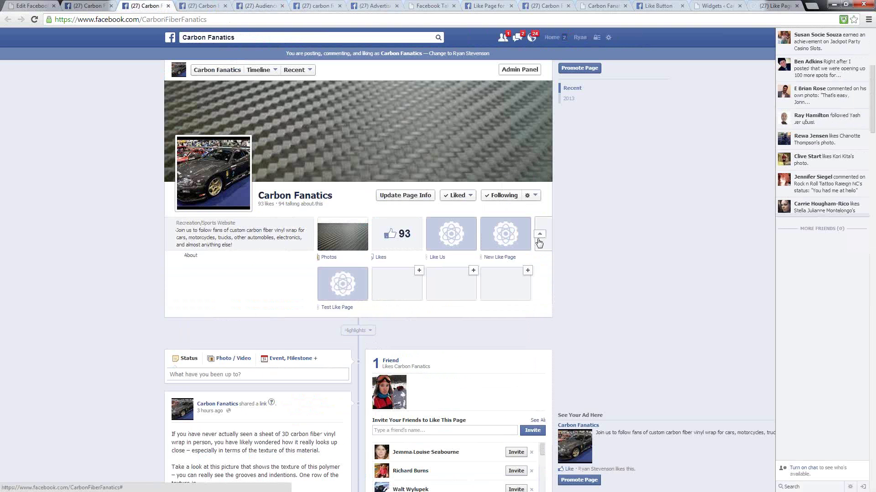
click(346, 288)
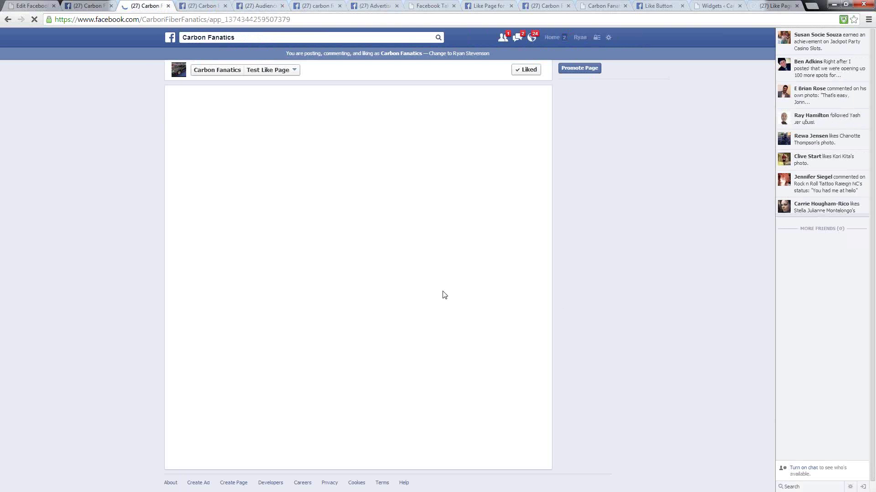
- Unlike and re-like the page to check the non-fan prompt and thank-you link, then return to the ad form
mouse_move(535, 70)
click(527, 118)
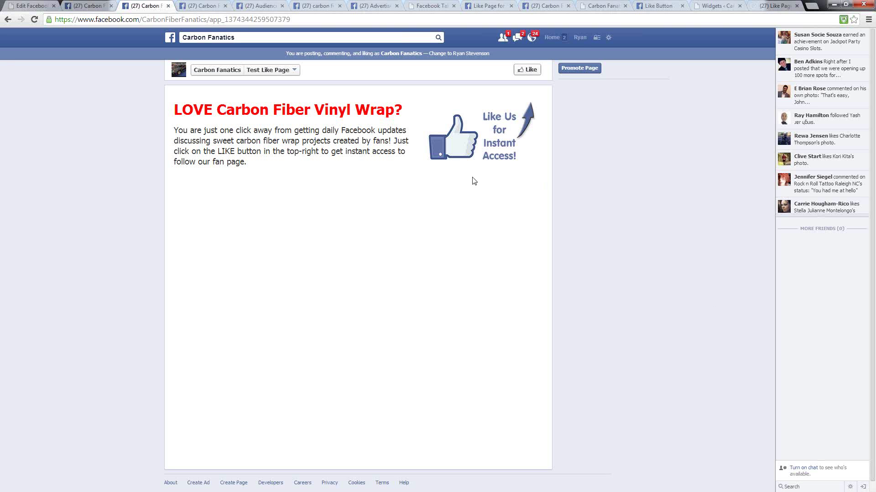
click(531, 68)
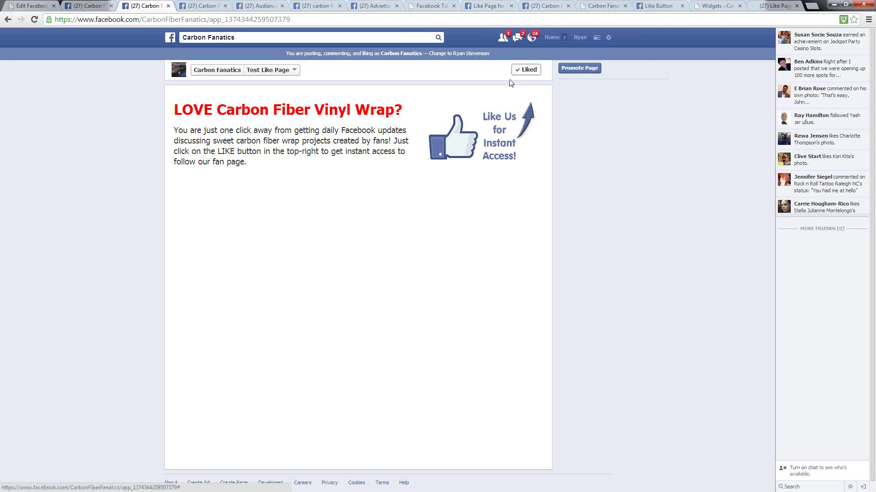
mouse_move(529, 69)
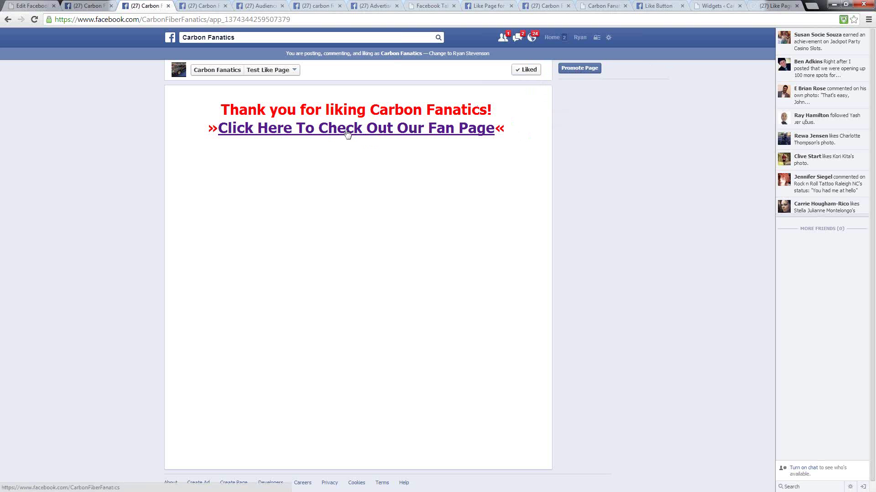
click(324, 135)
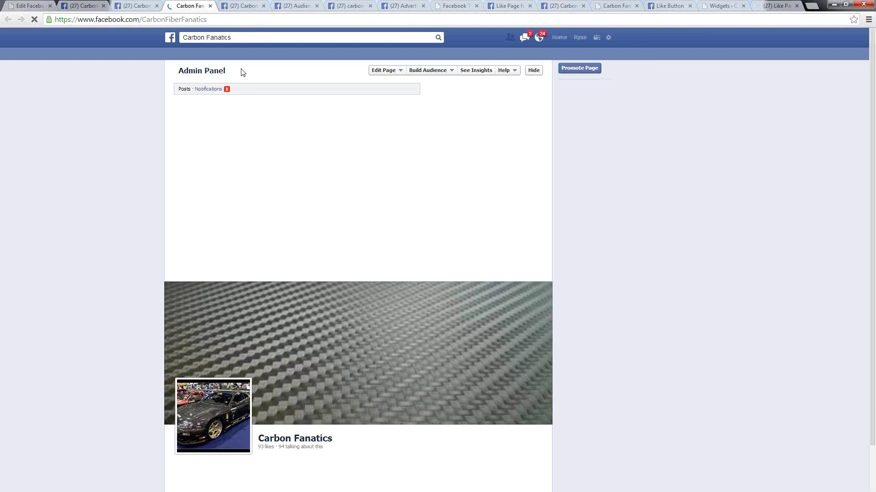
scroll(643, 220, down, 8)
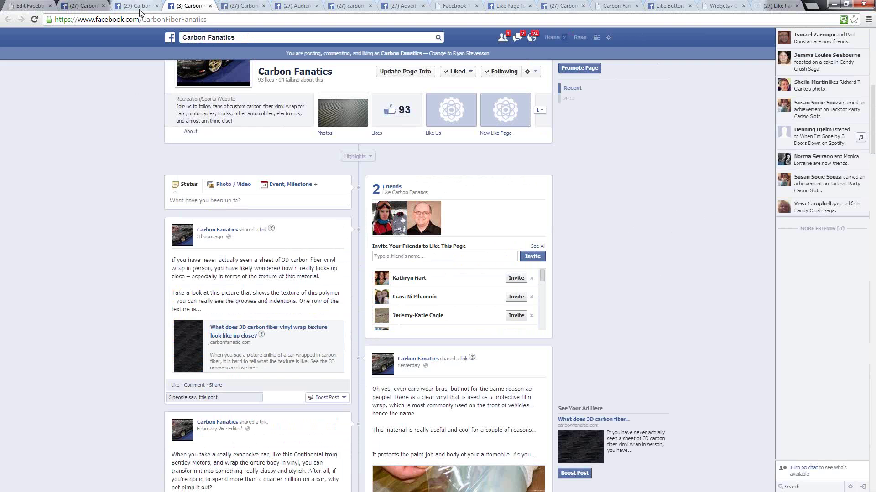
click(402, 6)
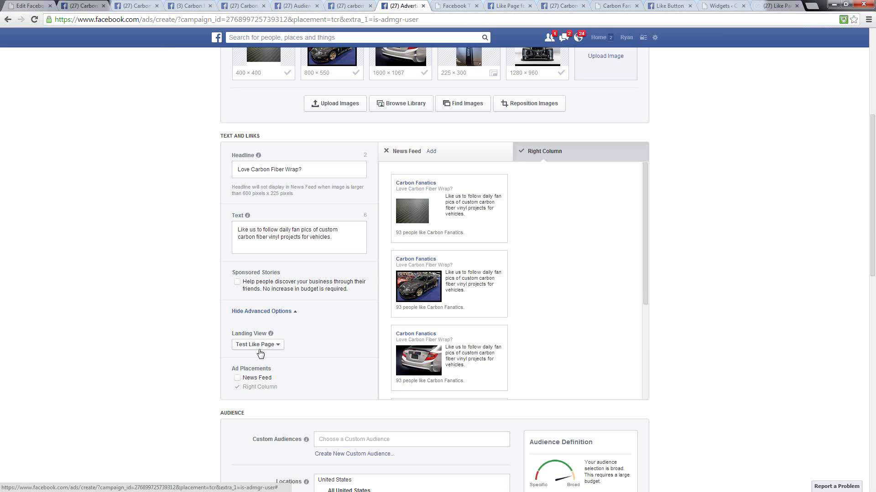
- Add the Carbon Fiber #1 through #6 custom audiences to the ad targeting
scroll(157, 343, down, 7)
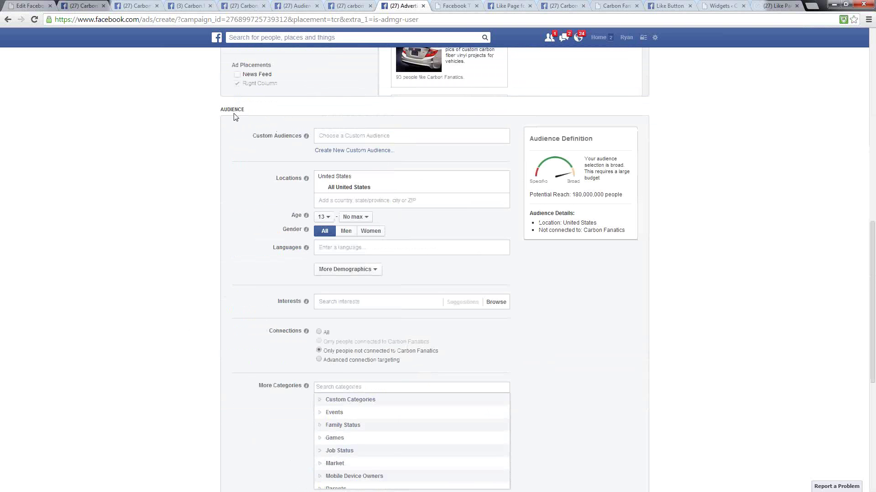
click(331, 135)
text(C)
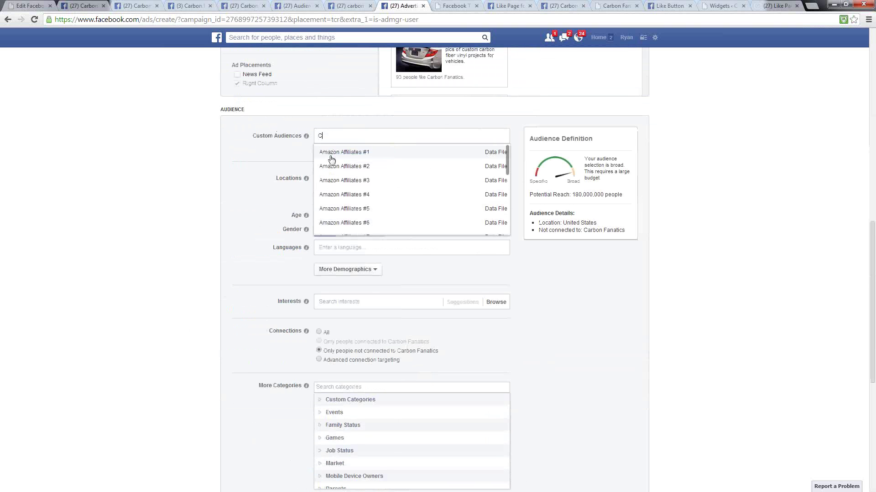
click(331, 158)
text(C)
click(331, 179)
text(C)
click(329, 194)
text(C)
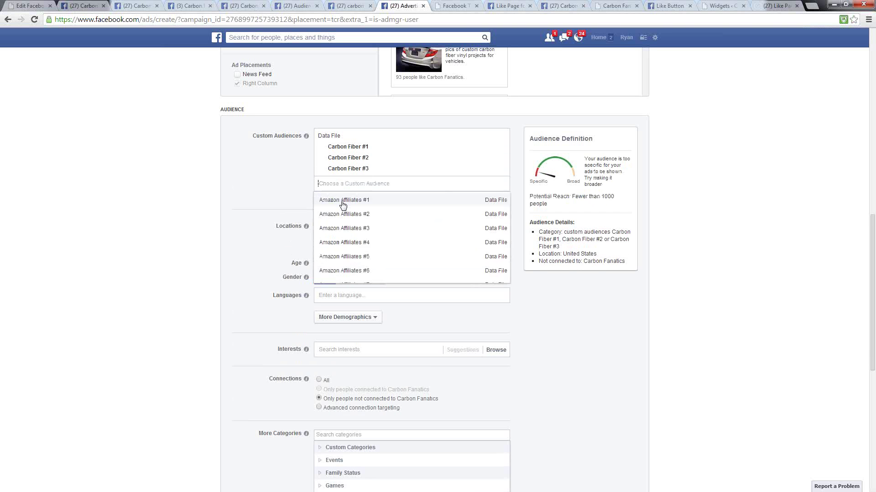
click(329, 199)
text(C)
click(331, 211)
text(C)
click(335, 226)
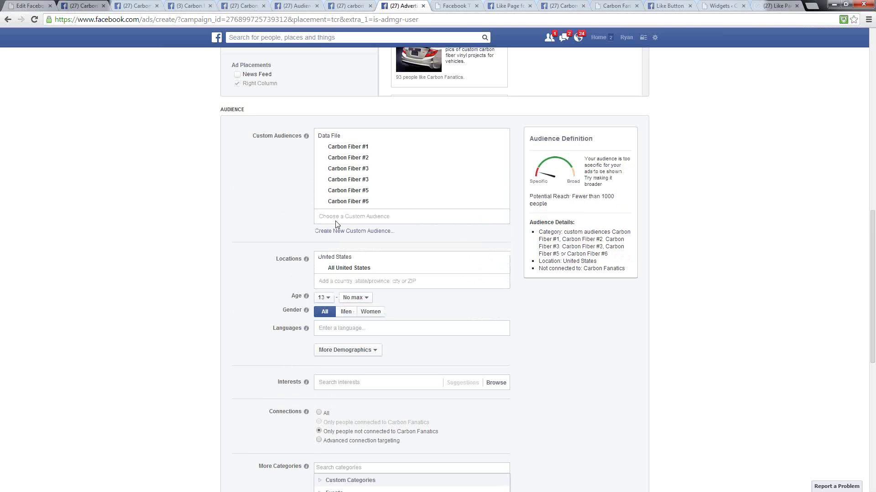
- Remove the United States location, set minimum age 18 and language English (All)
click(503, 269)
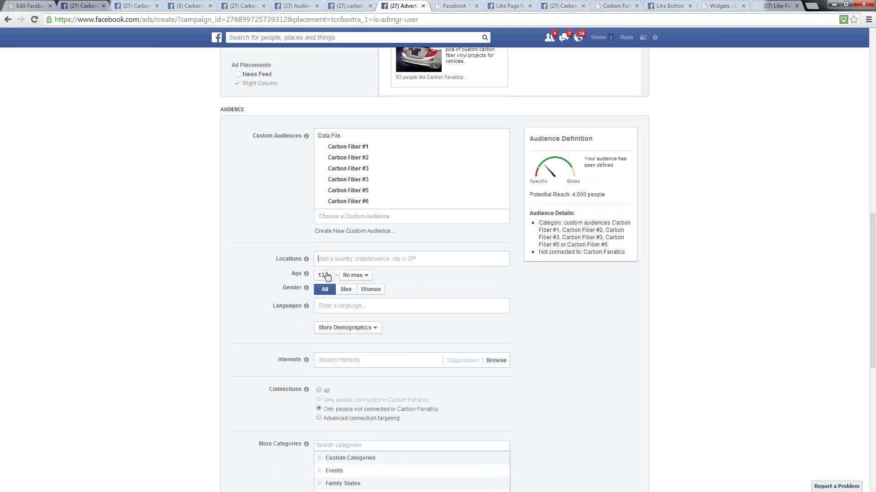
click(331, 276)
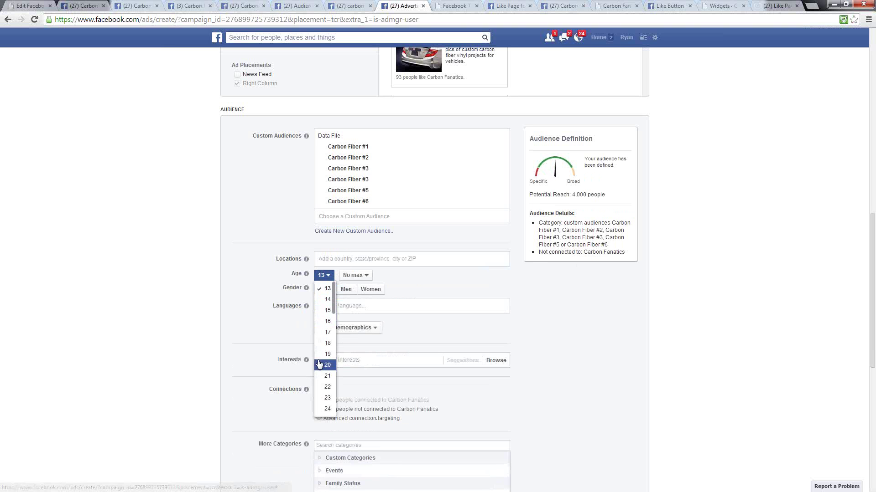
click(327, 344)
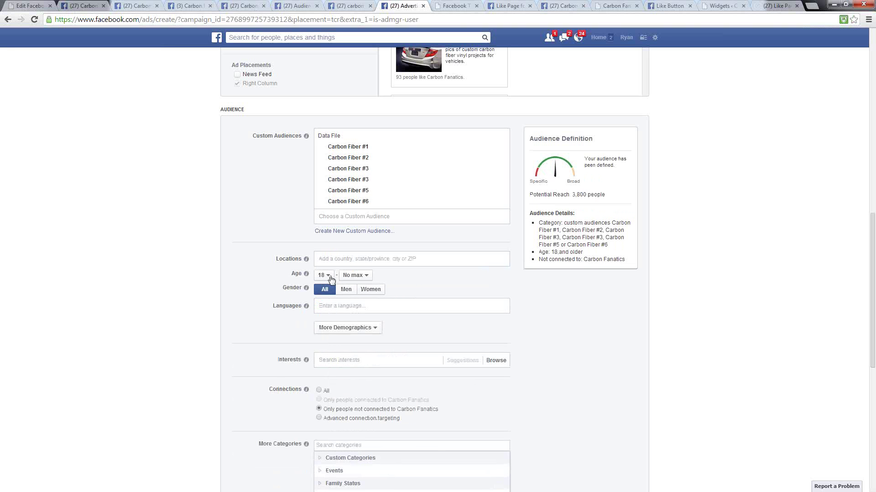
click(324, 310)
text(eng)
click(327, 319)
- Confirm bidding for Page likes and place the $5.00-per-day order
scroll(611, 349, down, 4)
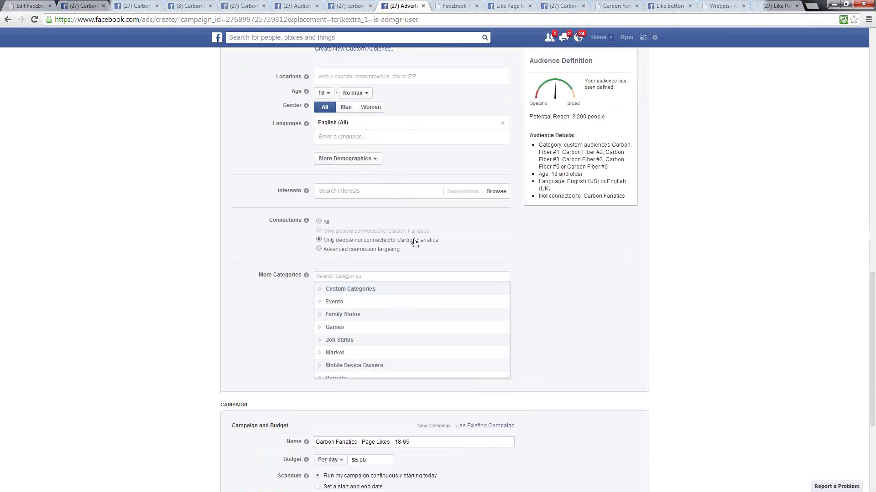
scroll(595, 301, up, 1)
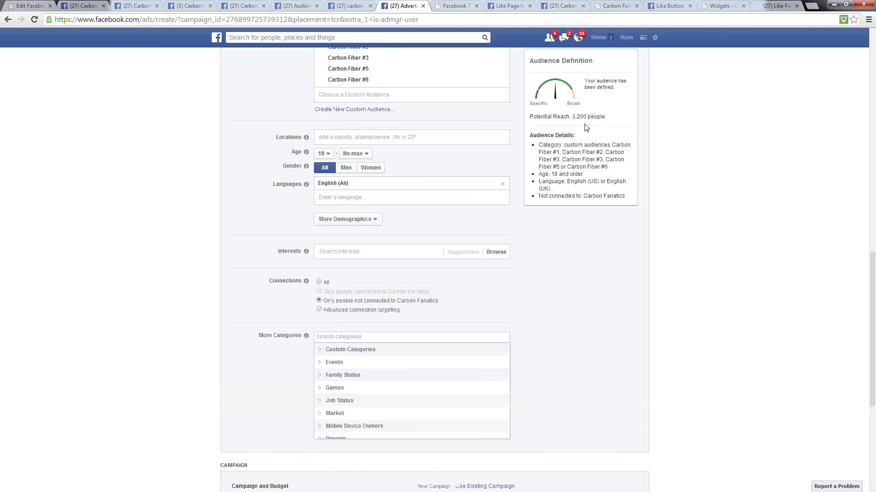
scroll(602, 296, down, 4)
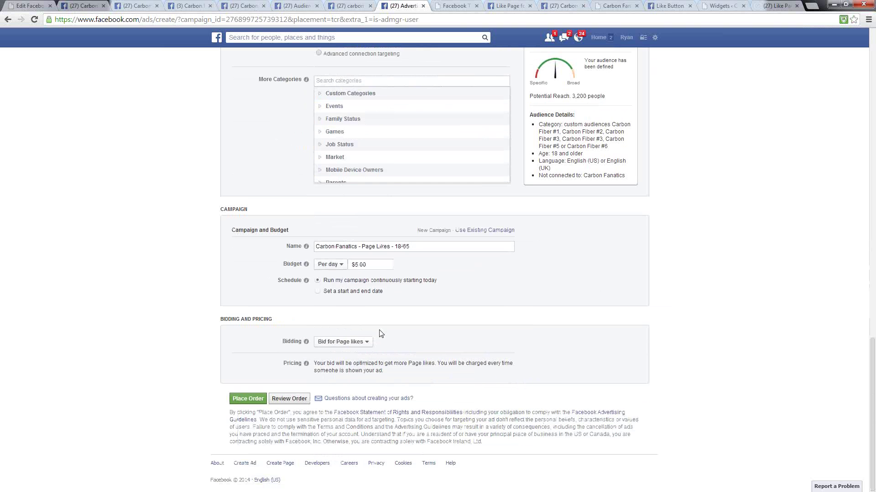
click(352, 347)
click(249, 400)
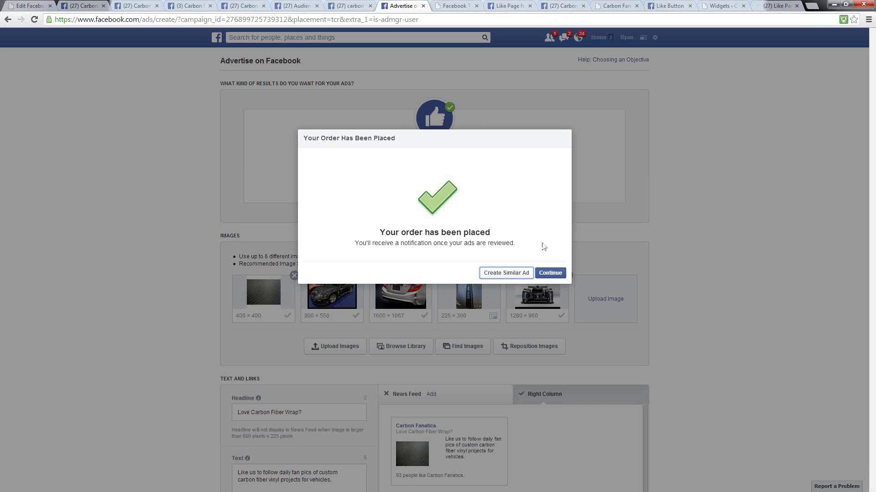
- Dismiss the order-placed confirmation to reach the Carbon Fanatics - Page Likes - 18-65 campaign page
click(550, 273)
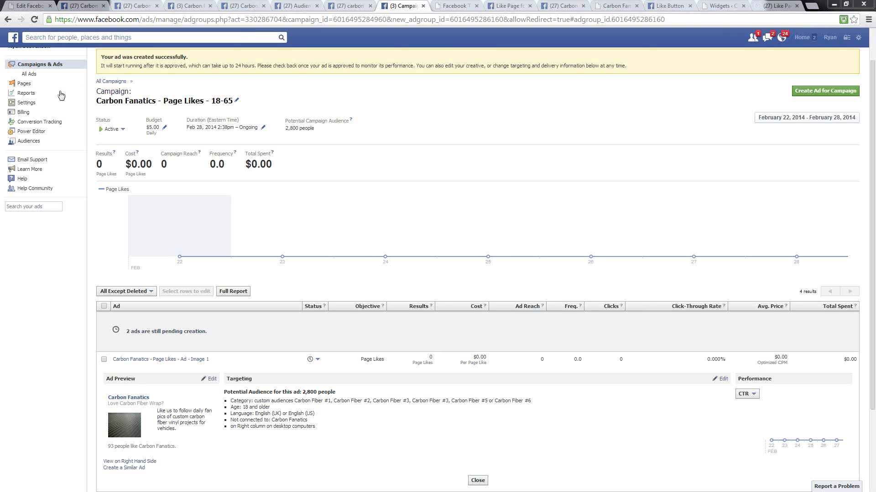
- Show the All Campaigns table with Carbon Fanatics - Page Likes - 18-65 and its results, reach and spending
click(29, 75)
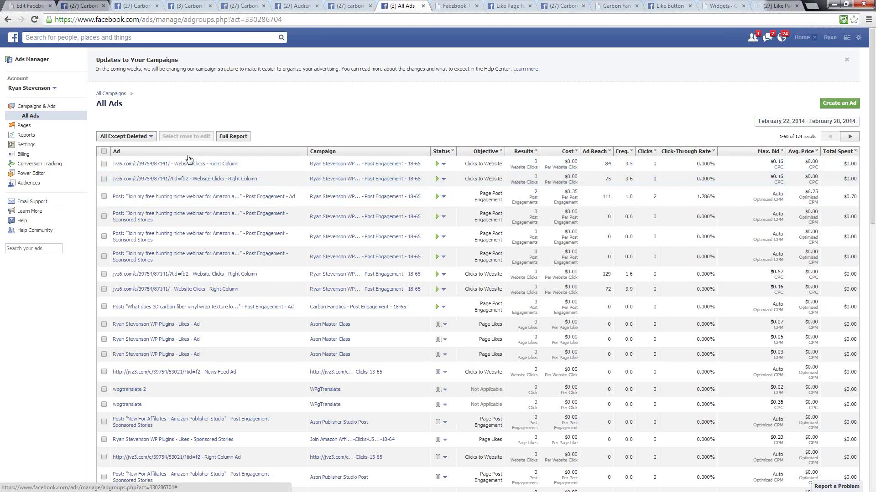
click(33, 107)
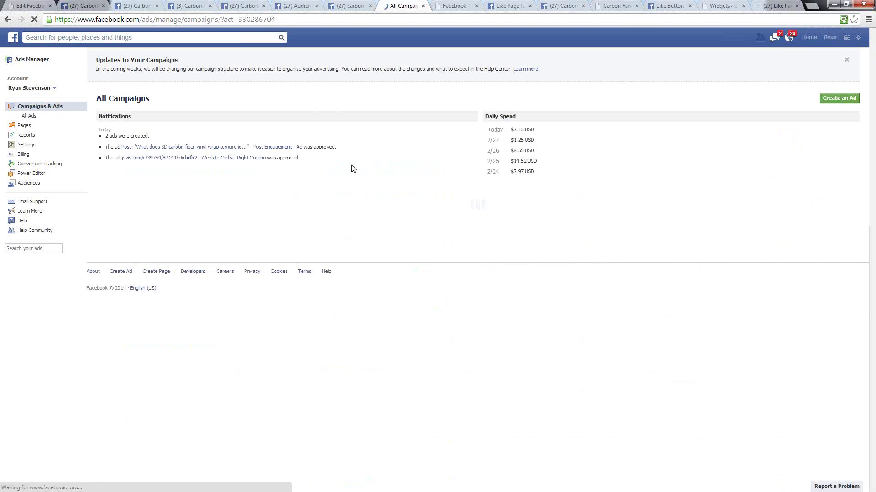
scroll(338, 183, down, 3)
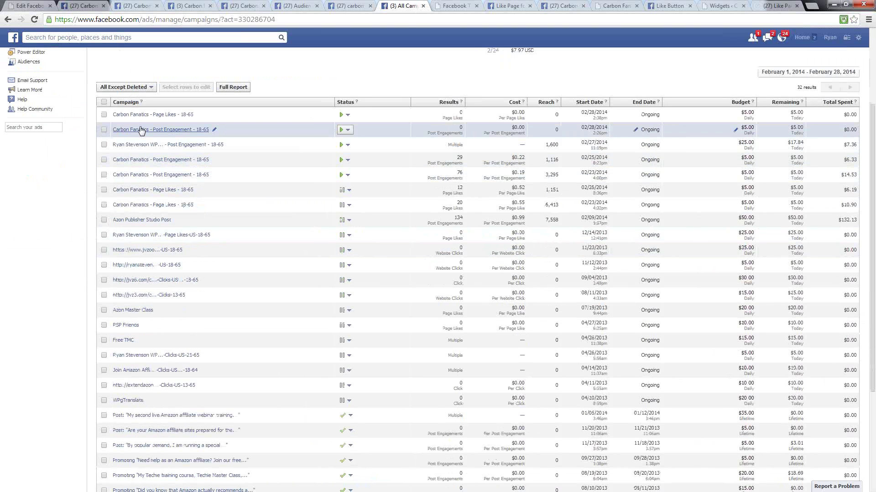
- Open Carbon Fanatics - Post Engagement - 18-65, check the first ad's 76 actions, then collapse it
click(155, 177)
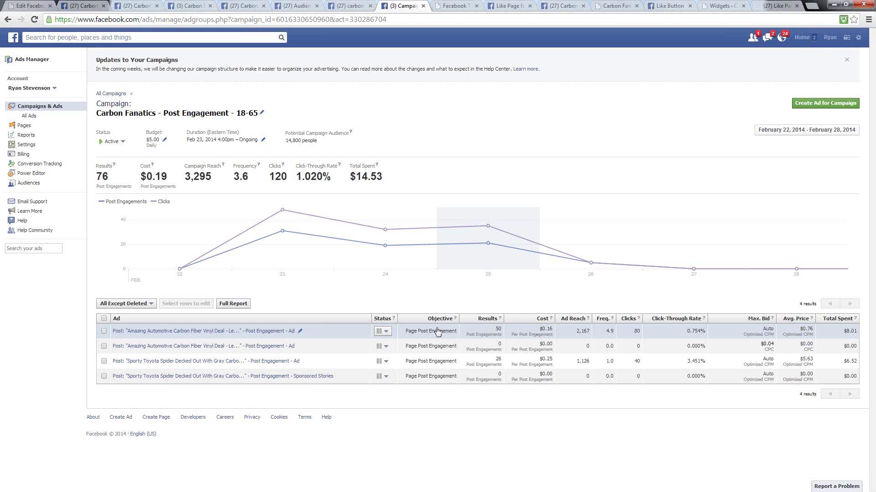
click(243, 336)
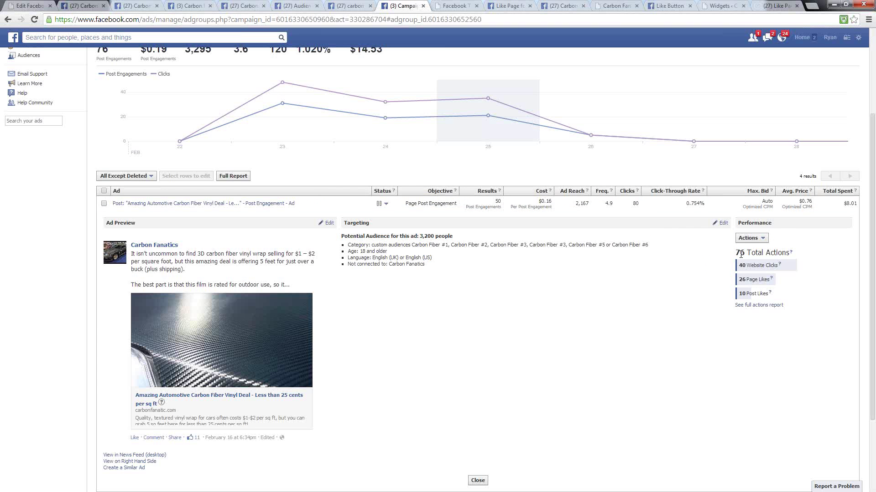
double_click(746, 255)
click(741, 270)
click(222, 203)
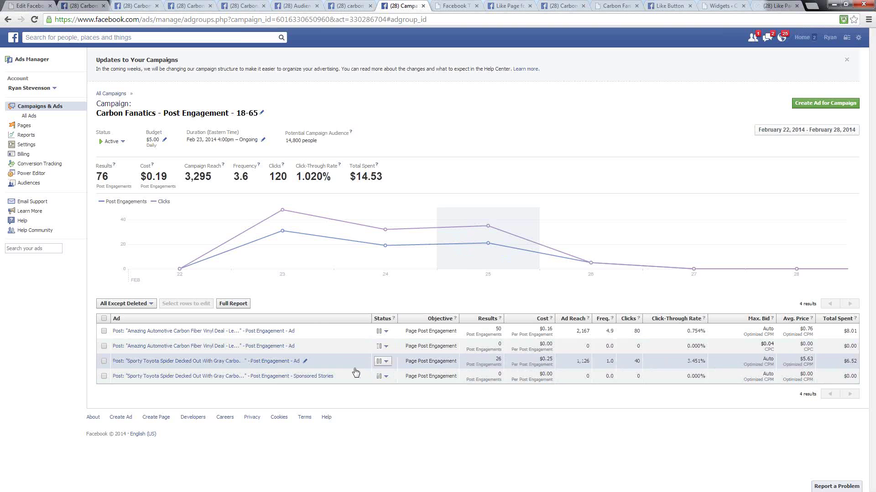
click(260, 368)
scroll(645, 322, down, 3)
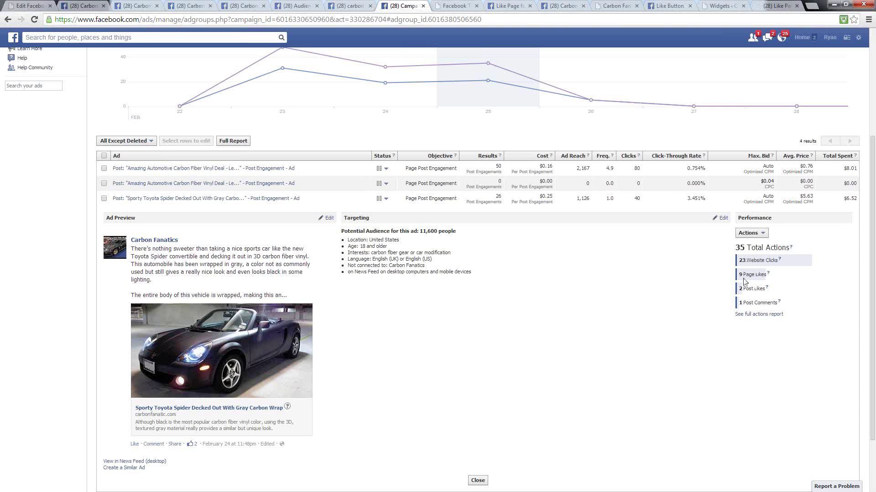
scroll(452, 315, down, 2)
scroll(427, 299, up, 5)
click(159, 365)
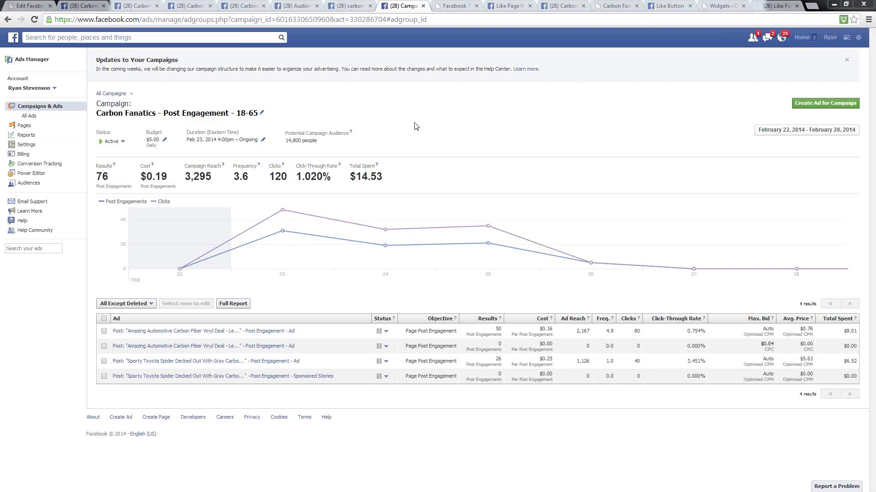
- Review the Carbon Fanatics Facebook page's 93 likes and the 21 total reach figure
click(244, 6)
click(189, 5)
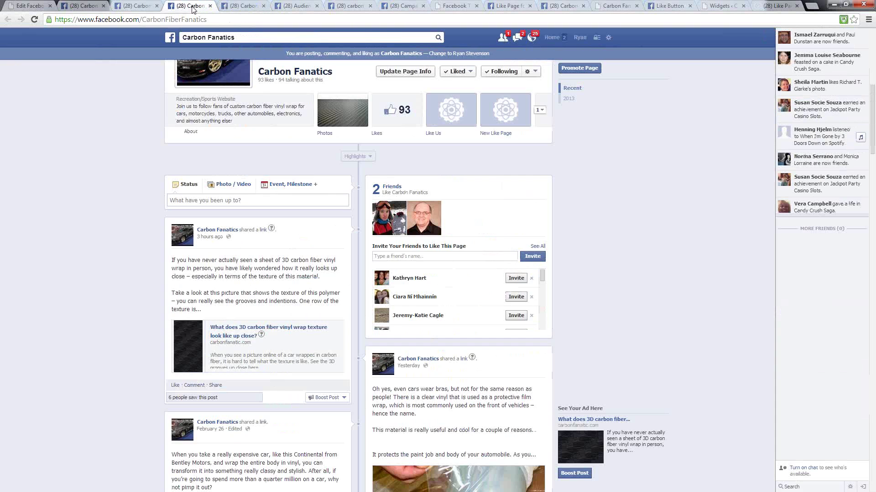
scroll(643, 274, up, 8)
scroll(641, 284, down, 5)
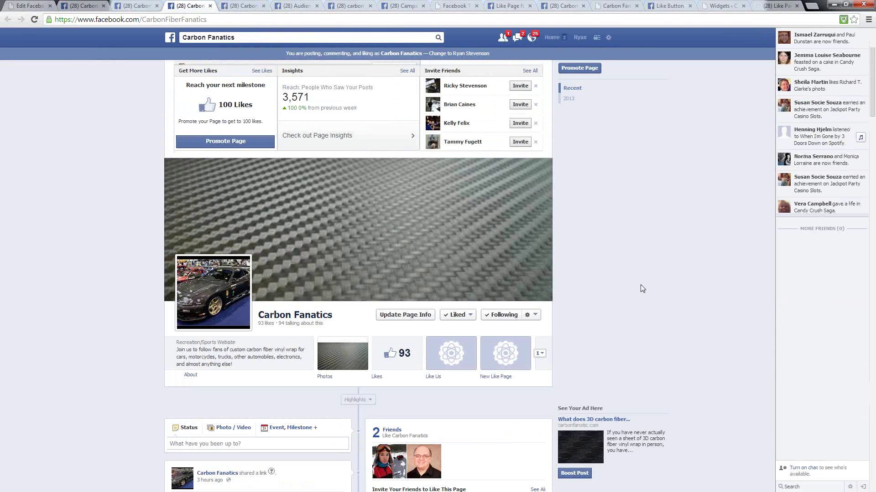
scroll(638, 287, up, 1)
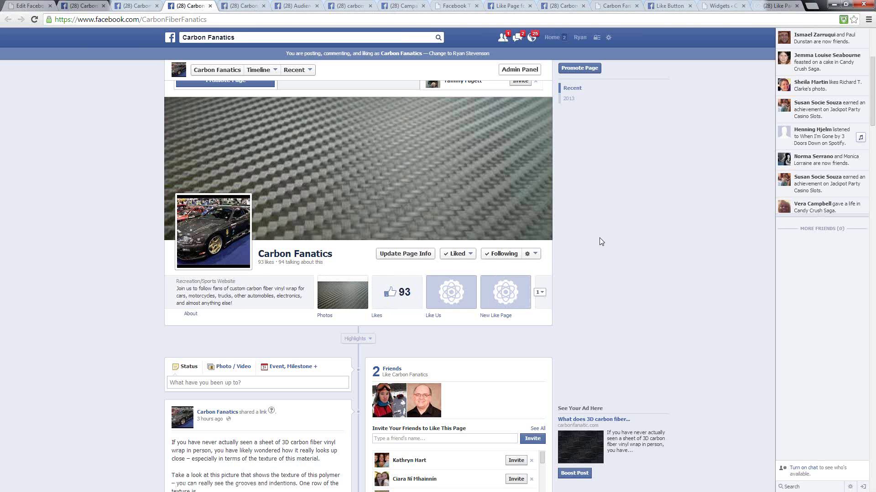
scroll(399, 432, up, 3)
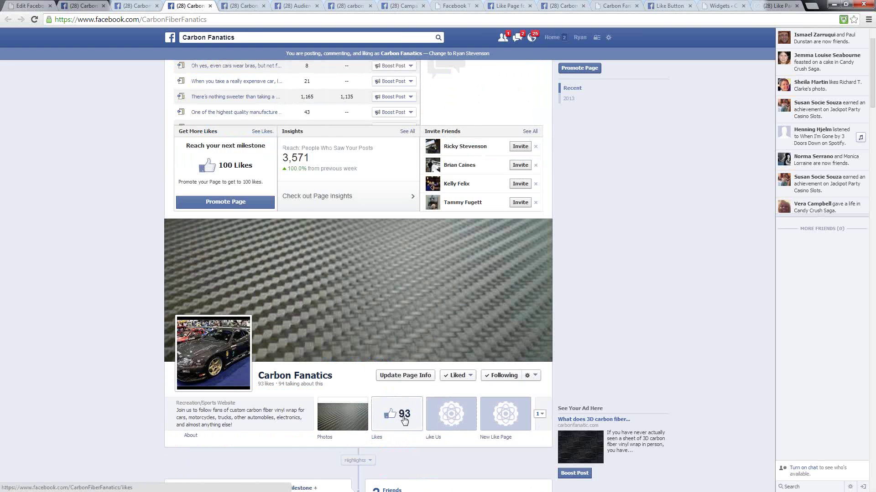
scroll(307, 196, up, 2)
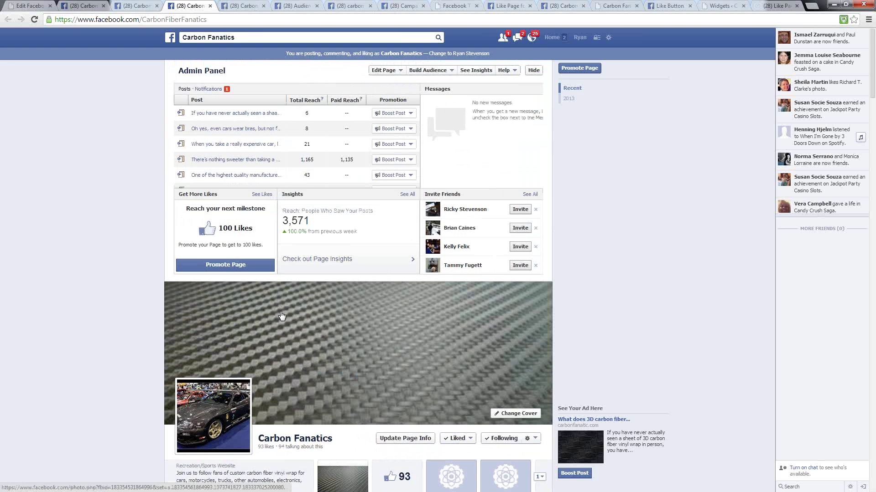
double_click(305, 145)
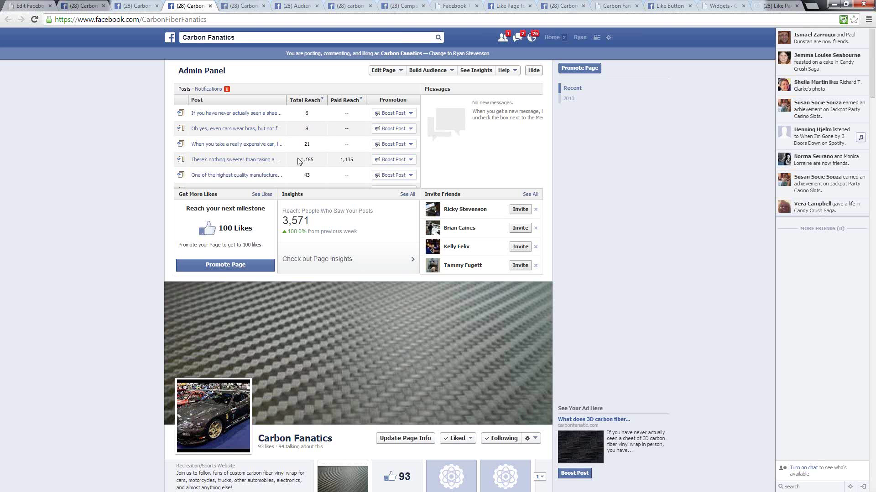
scroll(588, 356, down, 3)
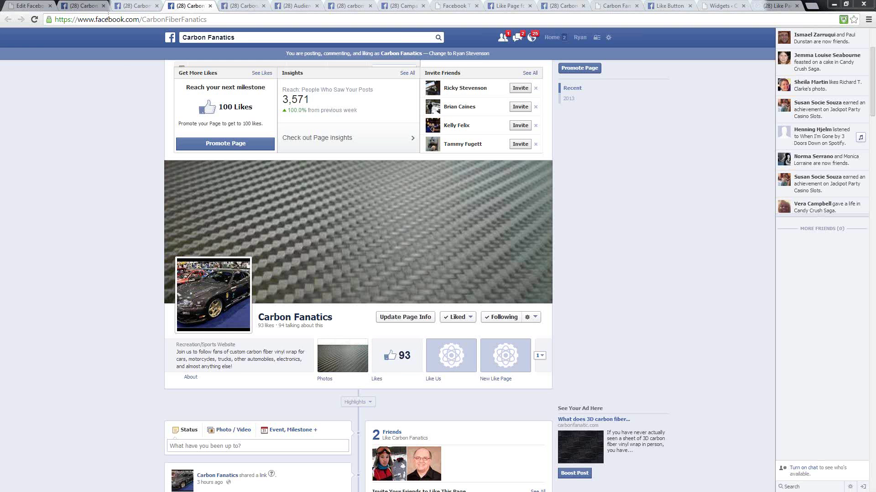
- Show the top of the carbonfanatic.com homepage with its Follow Us on Facebook box at 93 likes
click(613, 7)
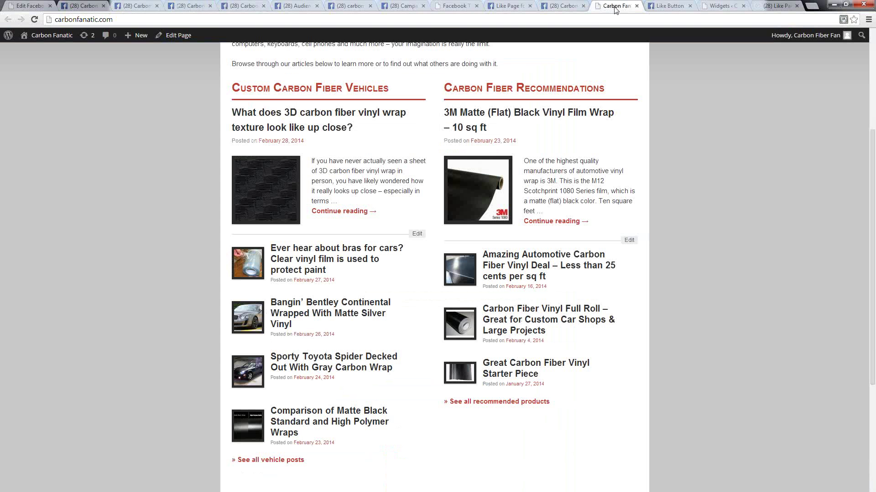
scroll(655, 215, up, 4)
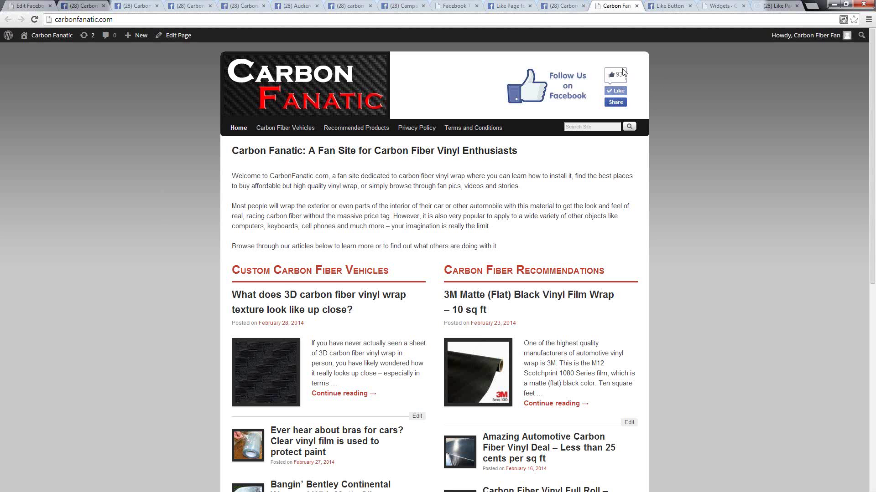
- Follow the Follow Us on Facebook image to the Carbon Fanatics page, then return to carbonfanatic.com
click(540, 93)
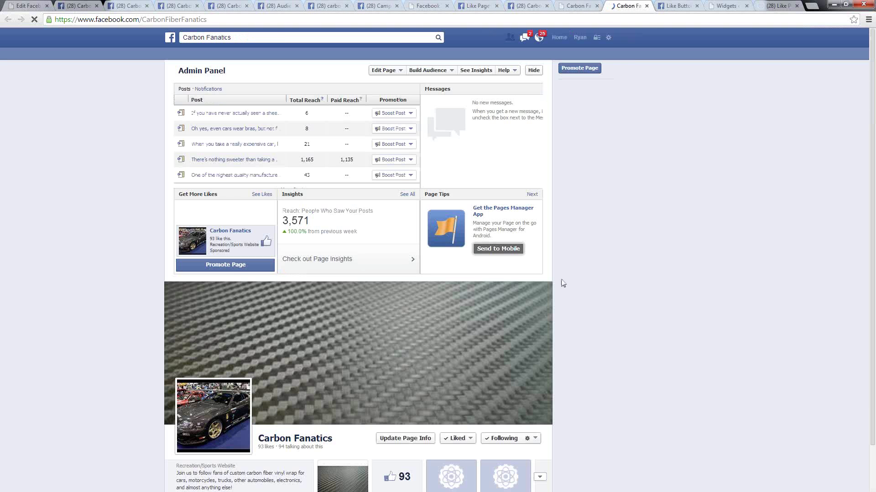
scroll(680, 155, down, 4)
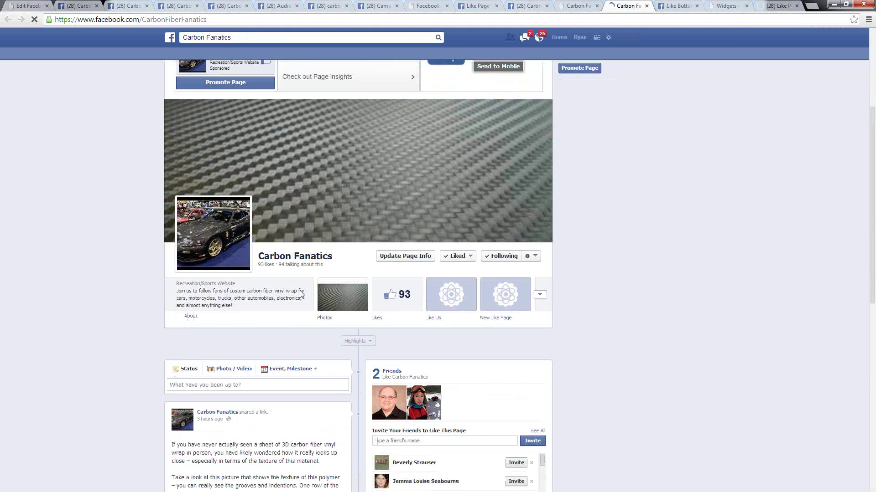
click(578, 5)
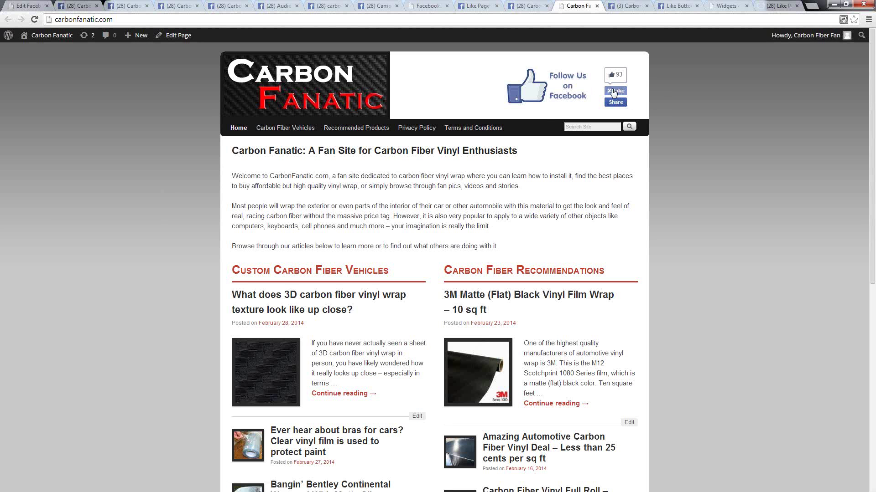
click(626, 6)
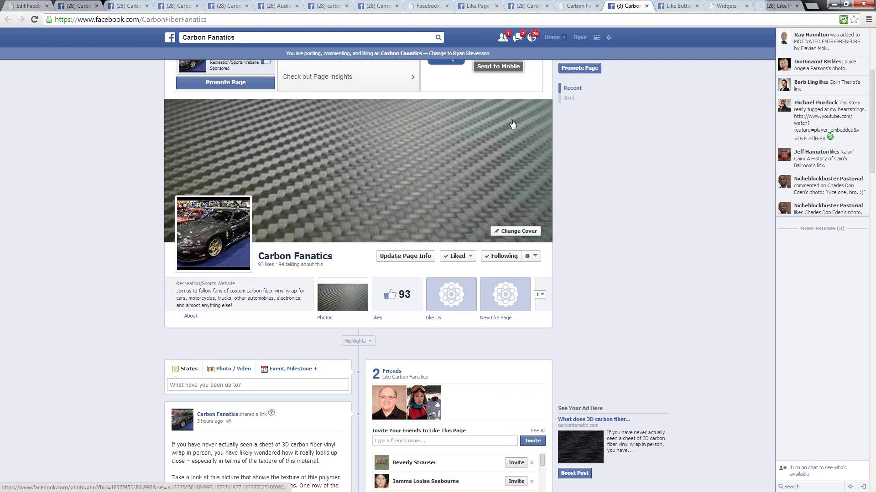
click(577, 6)
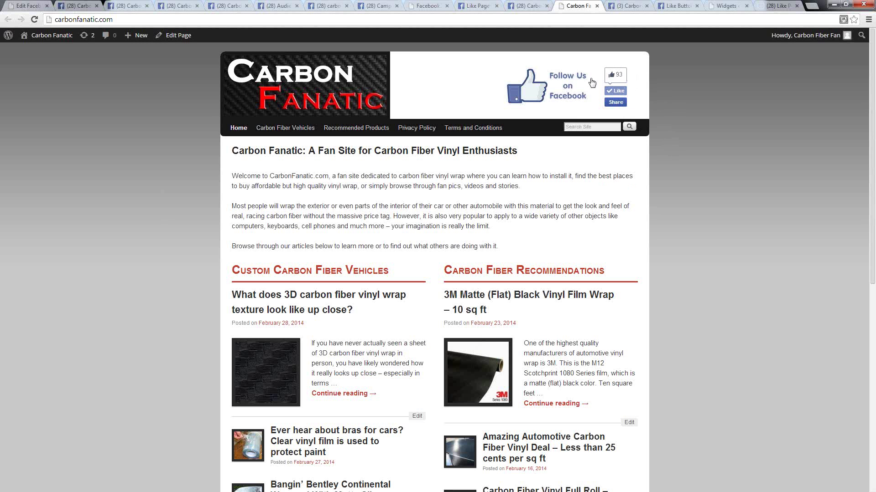
scroll(669, 121, down, 8)
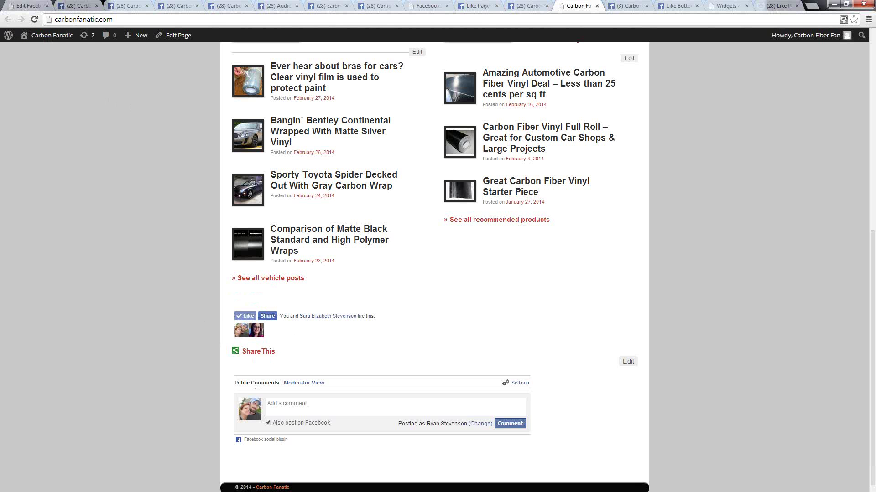
scroll(670, 303, up, 8)
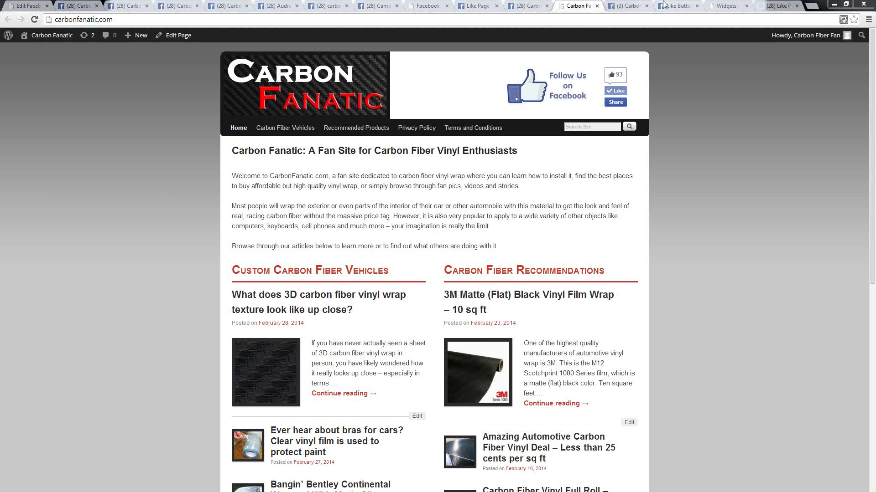
- Look over the Like Button documentation page and the carbonfanatic.com homepage
click(678, 6)
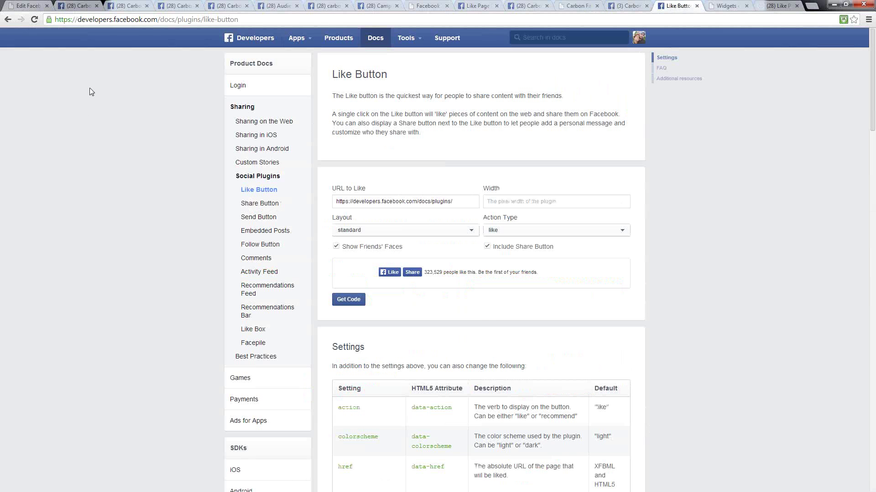
click(71, 21)
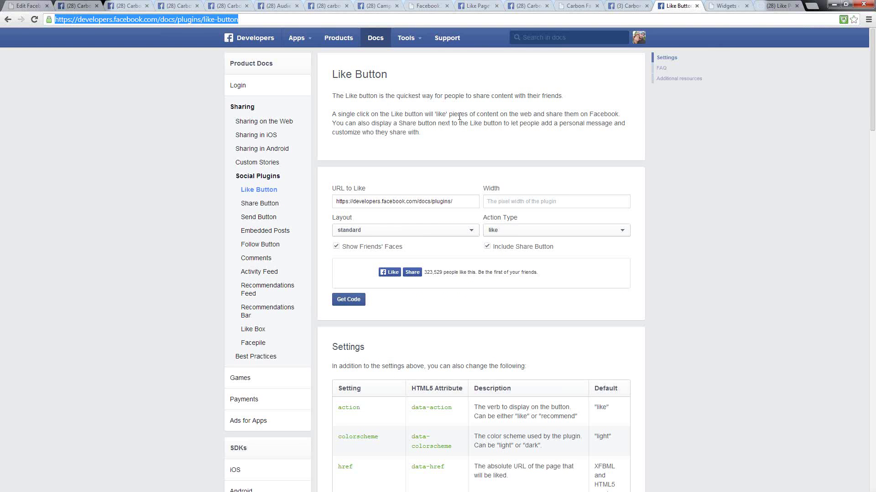
click(479, 124)
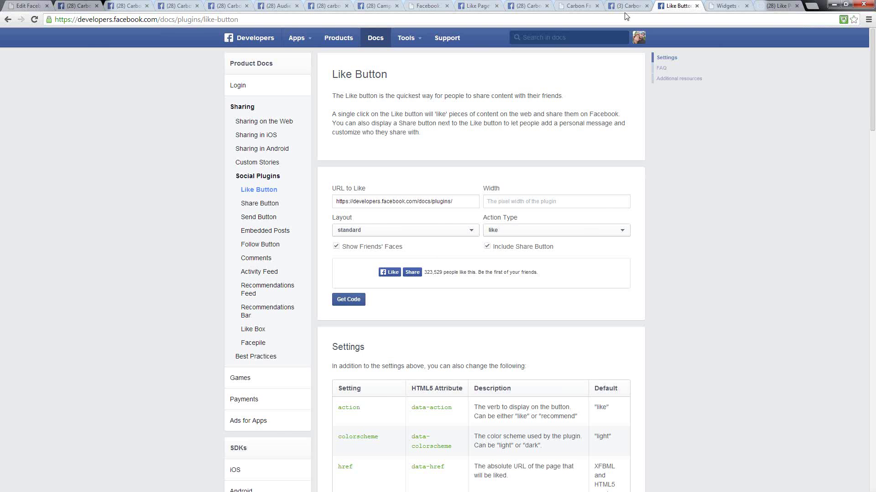
click(578, 6)
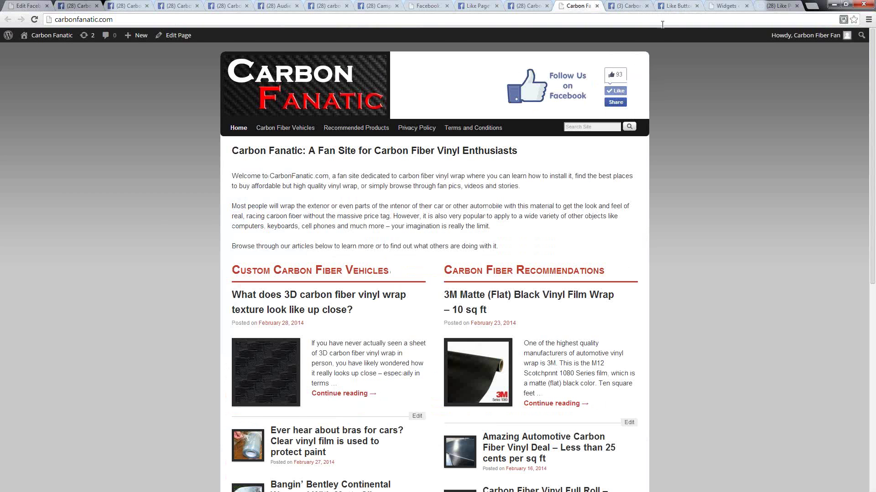
click(677, 6)
- Paste the Carbon Fanatics Facebook page address into the URL to Like field
drag(454, 204, 324, 201)
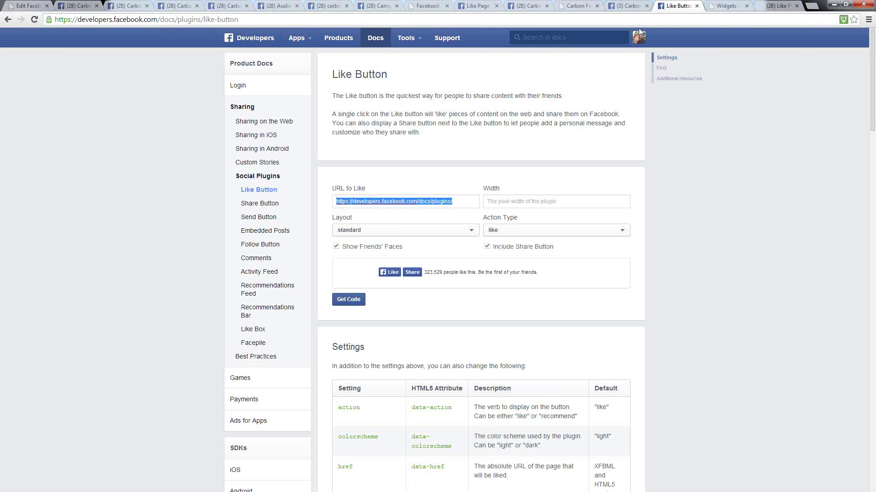
click(629, 7)
drag(209, 22, 39, 21)
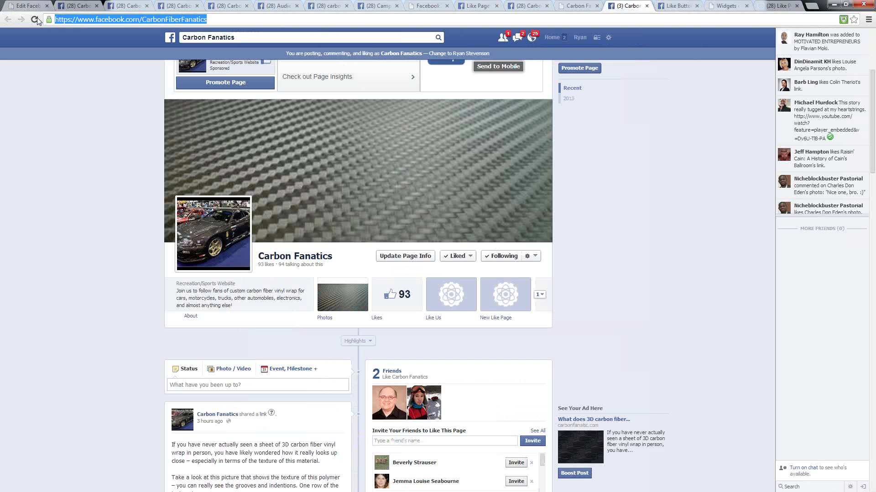
right_click(98, 20)
click(112, 38)
click(681, 5)
right_click(366, 199)
click(394, 253)
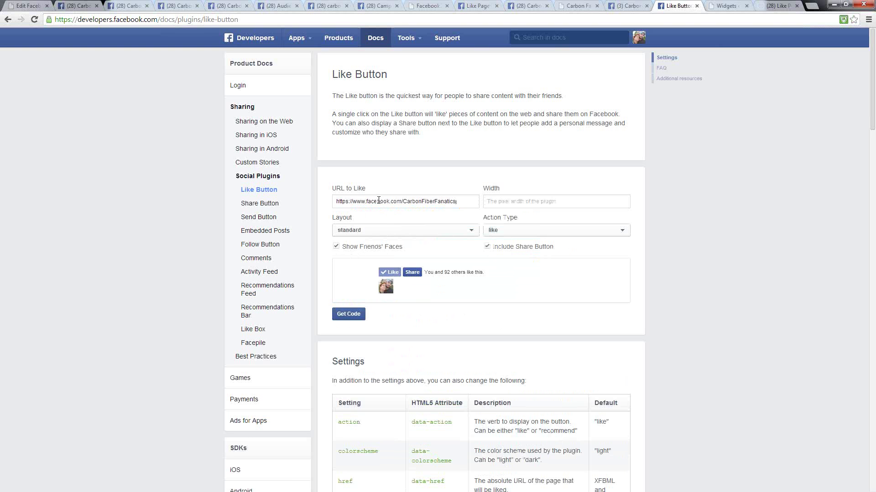
- Choose the box_count layout and keep Include Share Button enabled
click(352, 231)
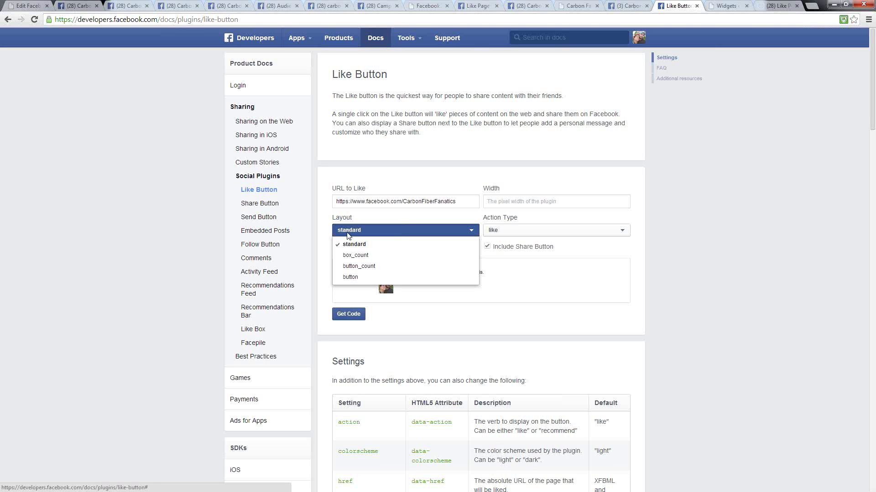
click(358, 259)
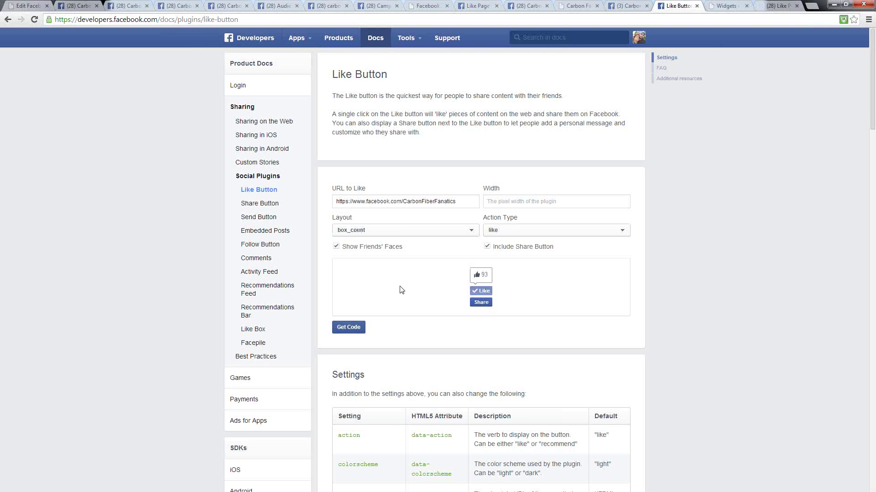
click(486, 247)
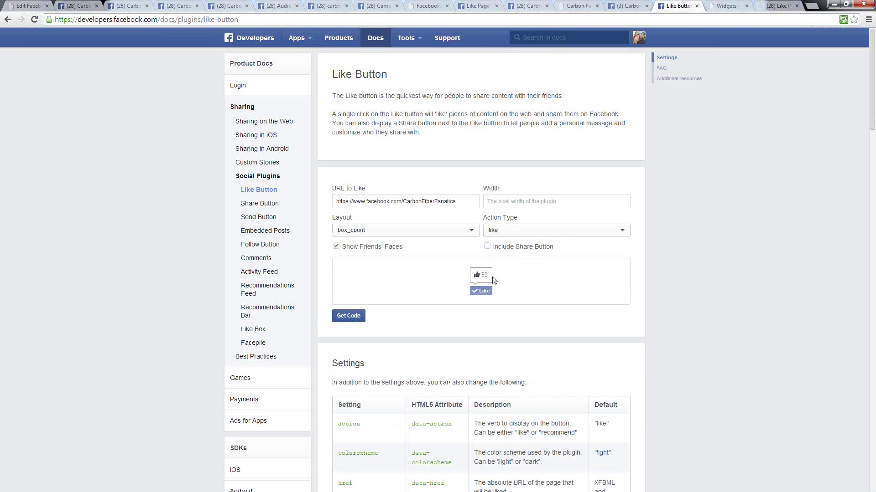
click(488, 247)
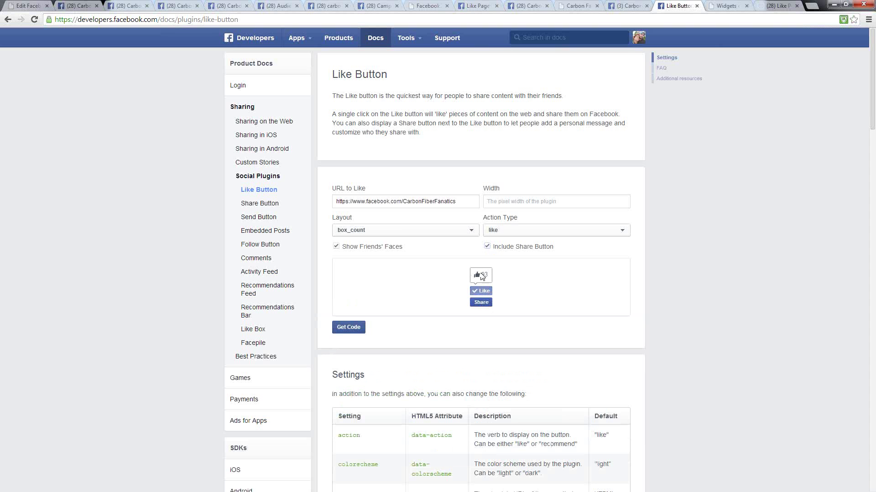
- Get the Like button code, select the JavaScript SDK and fb-like div snippets, then return to carbonfanatic.com
click(342, 328)
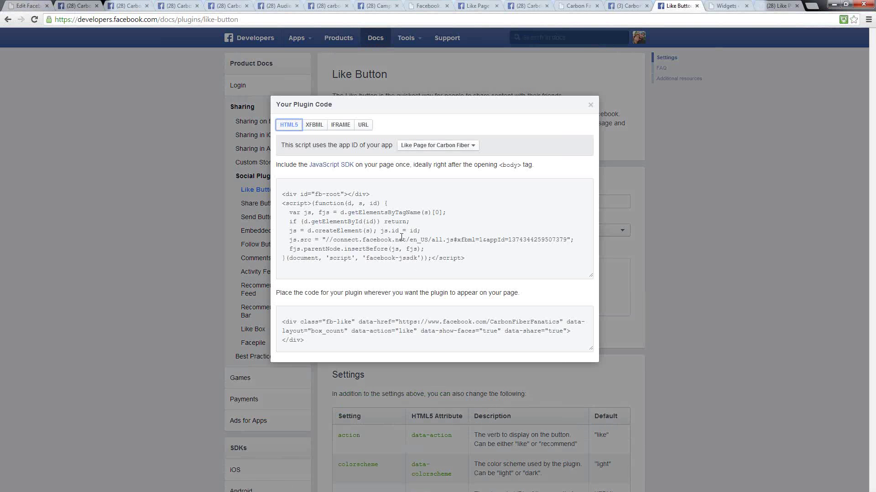
click(282, 195)
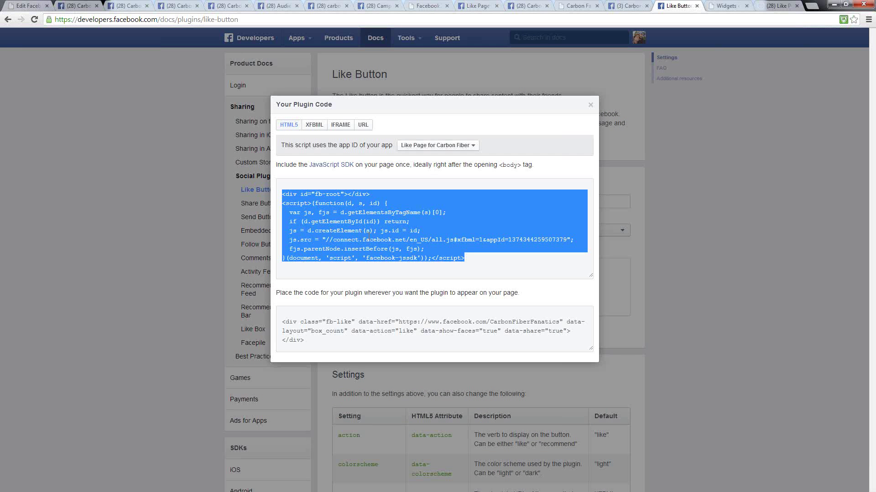
click(370, 330)
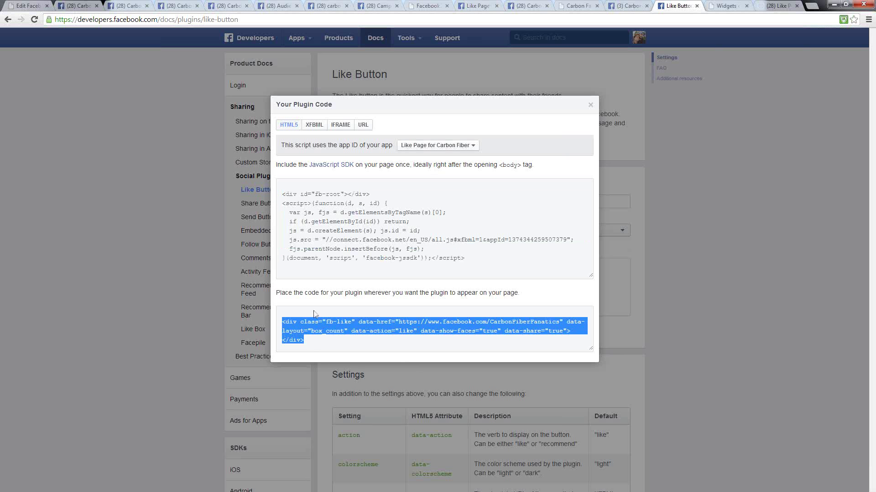
click(377, 211)
click(355, 333)
click(358, 242)
click(360, 222)
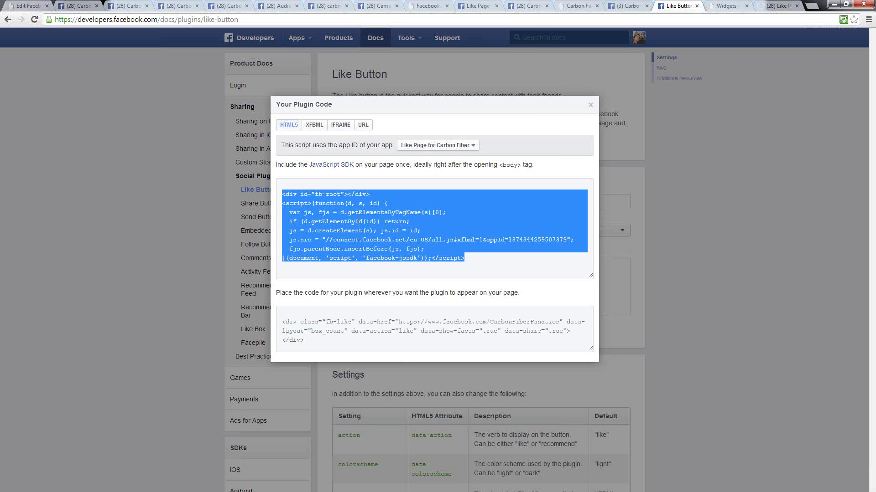
click(581, 6)
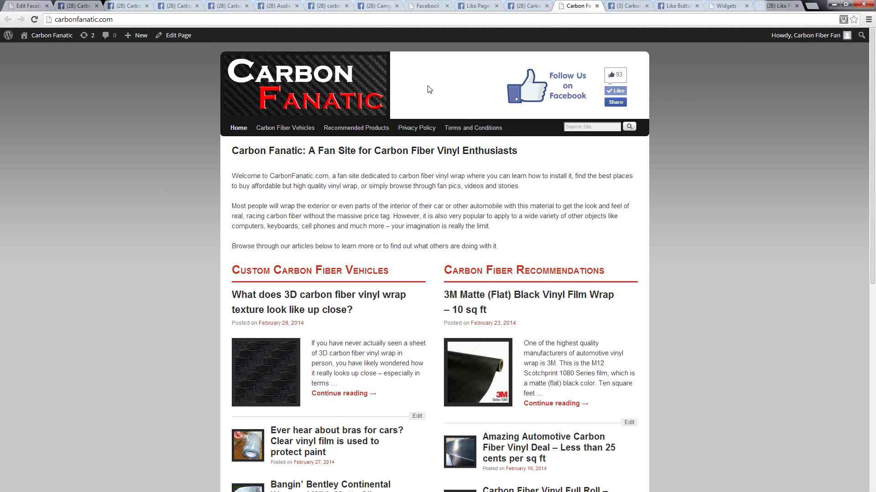
- Show the Widgets page's Header Horizontal Widget Area expanded with its four Text widgets
click(725, 7)
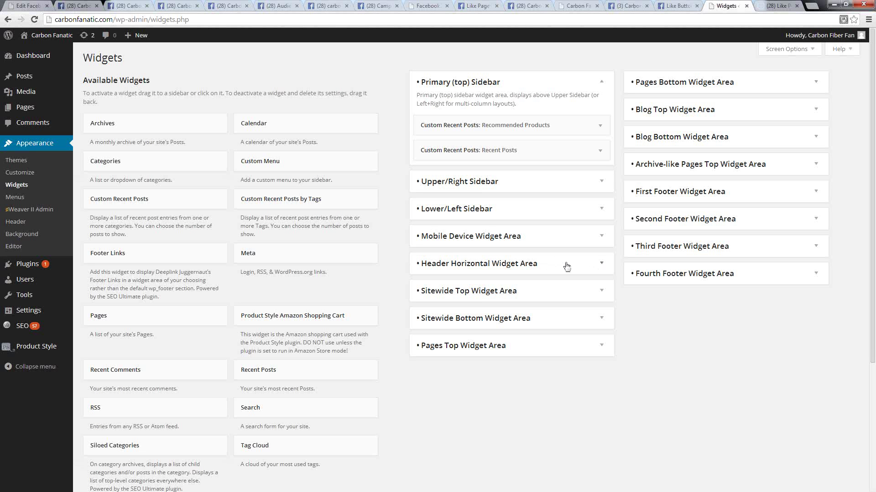
click(602, 268)
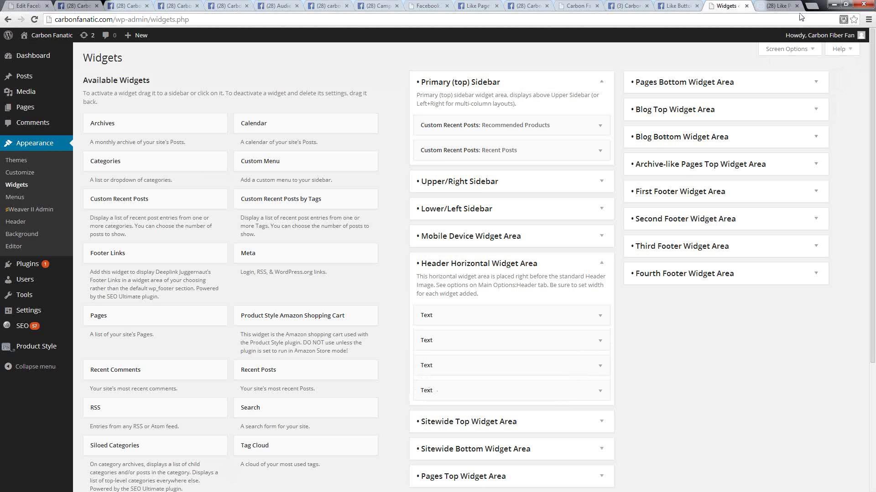
- Return to the carbonfanatic.com homepage showing Follow Us on Facebook beside the 93-like box
click(630, 6)
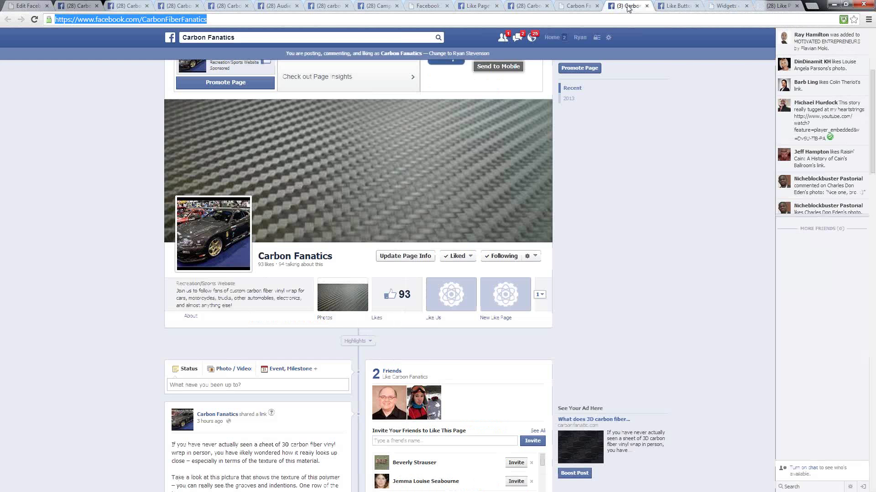
click(581, 6)
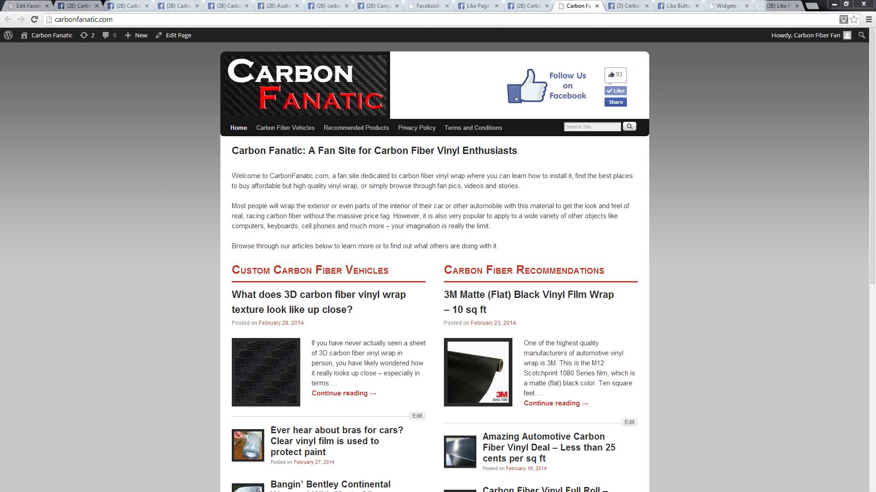
- Review the Text Widget #2, #3 and #4 heading lines in the amc4-text-widgets notes
key(alt+Tab)
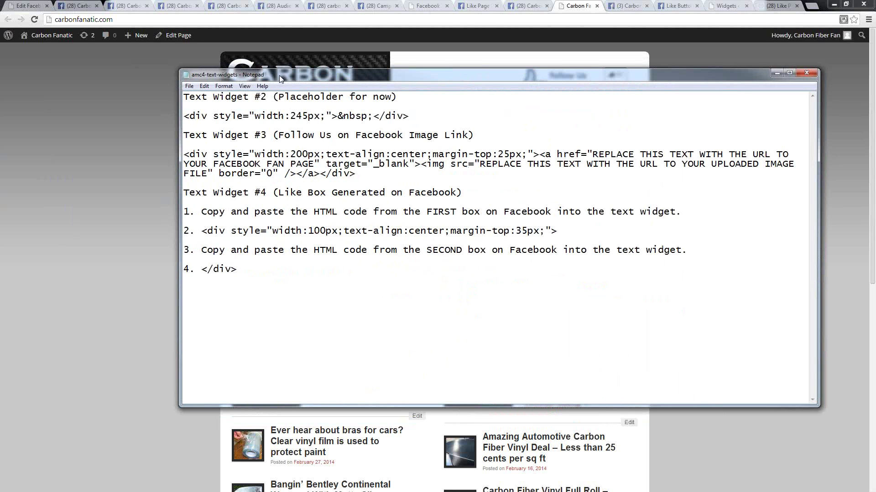
drag(400, 97, 184, 97)
drag(483, 135, 184, 136)
drag(470, 193, 143, 187)
click(360, 177)
- Expand the second header Text widget and select its 245px spacer div code
key(alt+Tab)
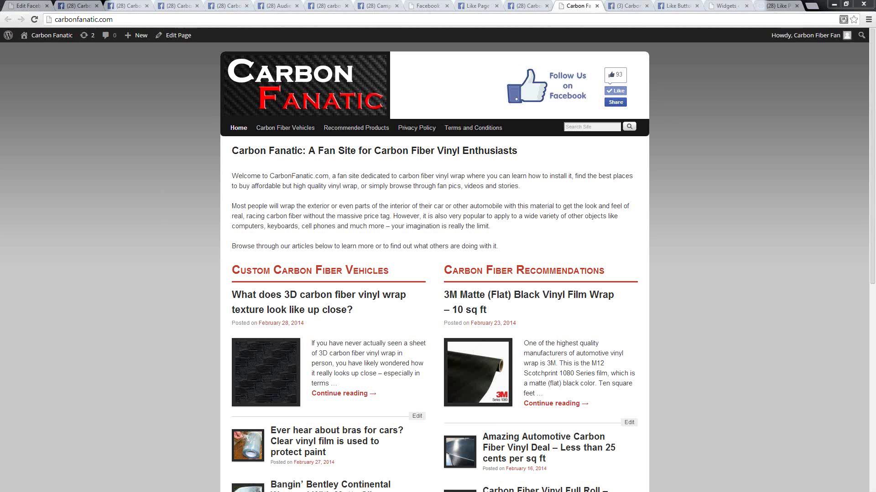
click(726, 6)
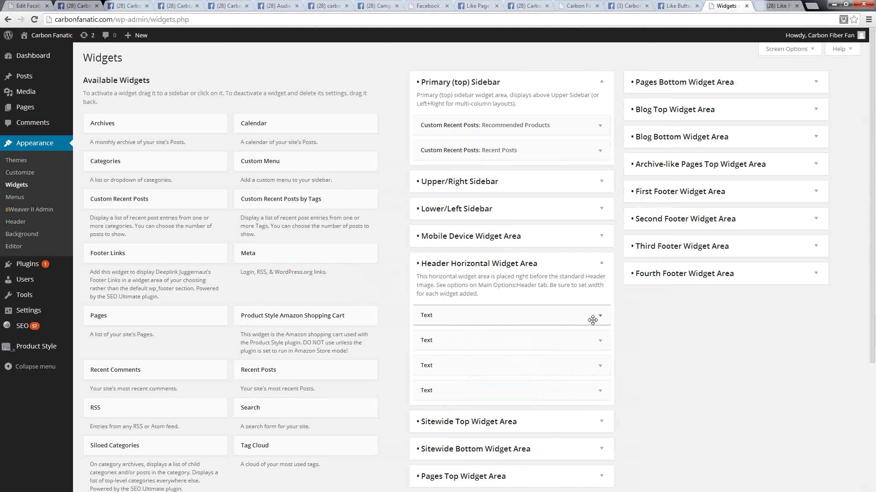
click(599, 342)
scroll(641, 330, down, 3)
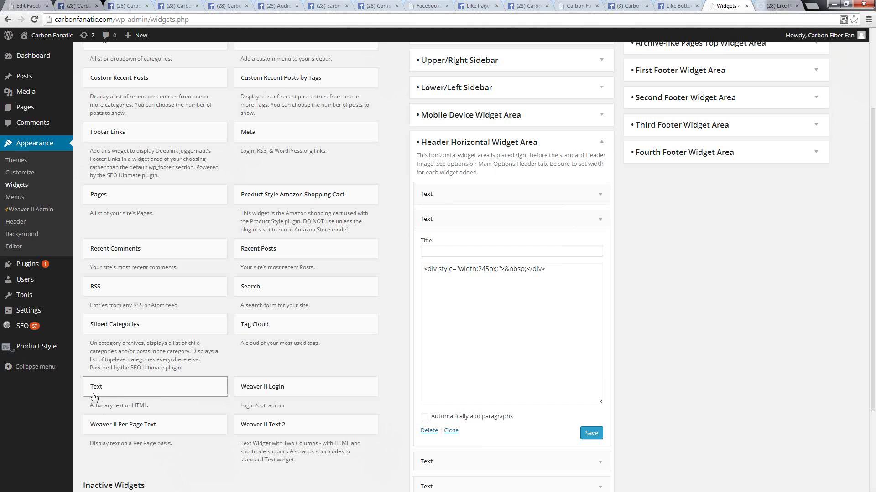
drag(98, 394, 128, 378)
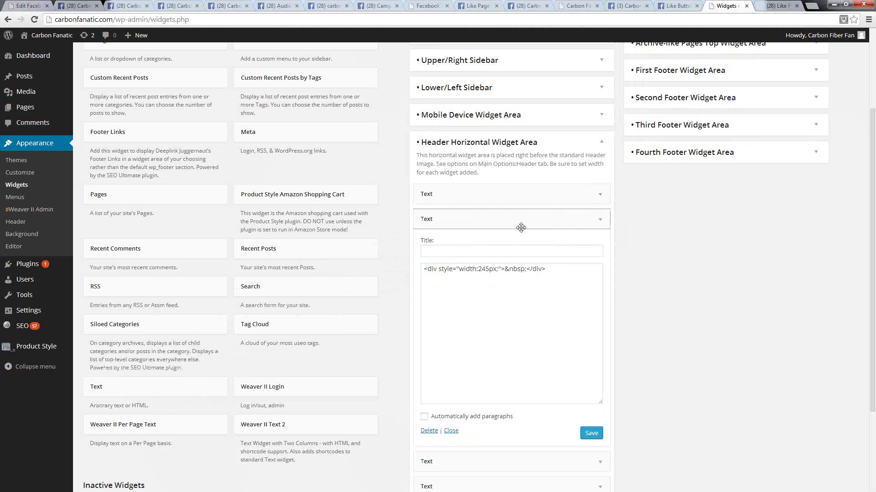
drag(547, 273, 388, 269)
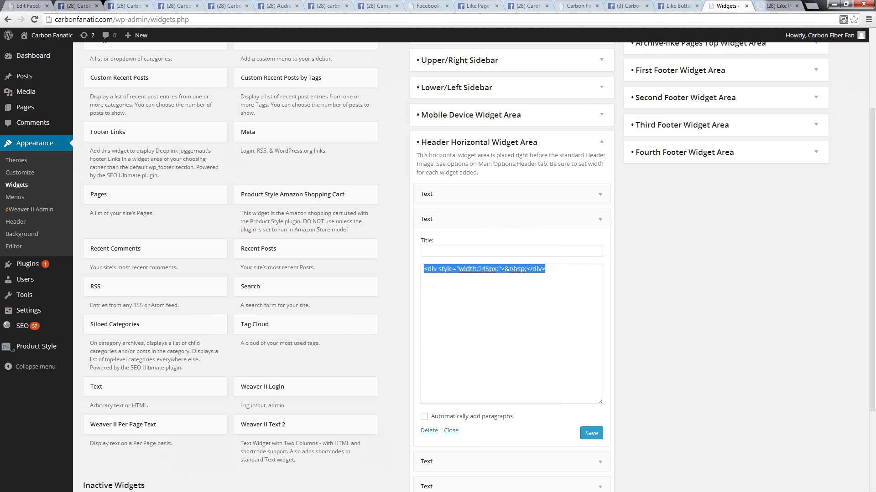
- Copy the matching Text Widget #2 spacer line from Notepad and collapse the second widget
key(alt+Tab)
drag(134, 93, 385, 116)
drag(198, 175, 196, 156)
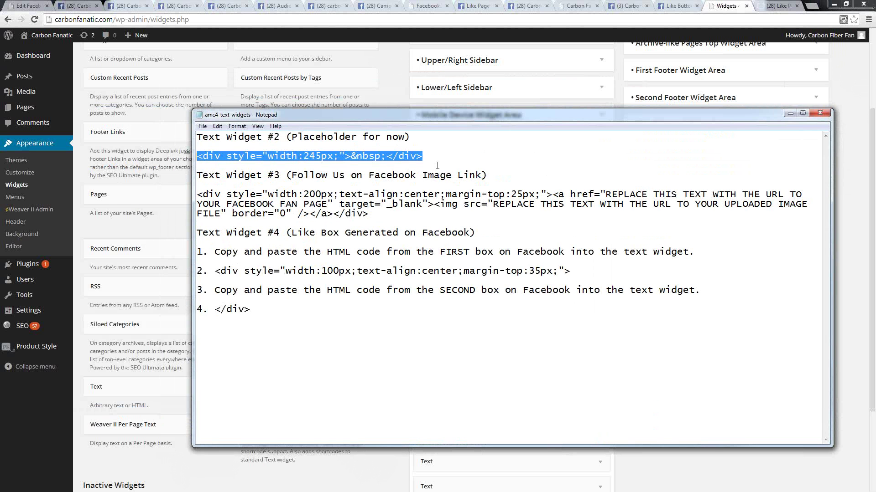
right_click(224, 153)
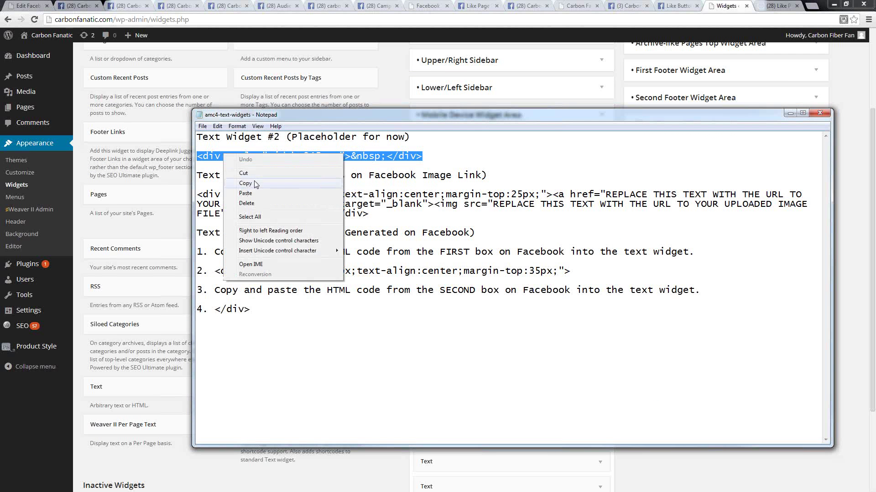
click(246, 188)
drag(272, 118, 3, 109)
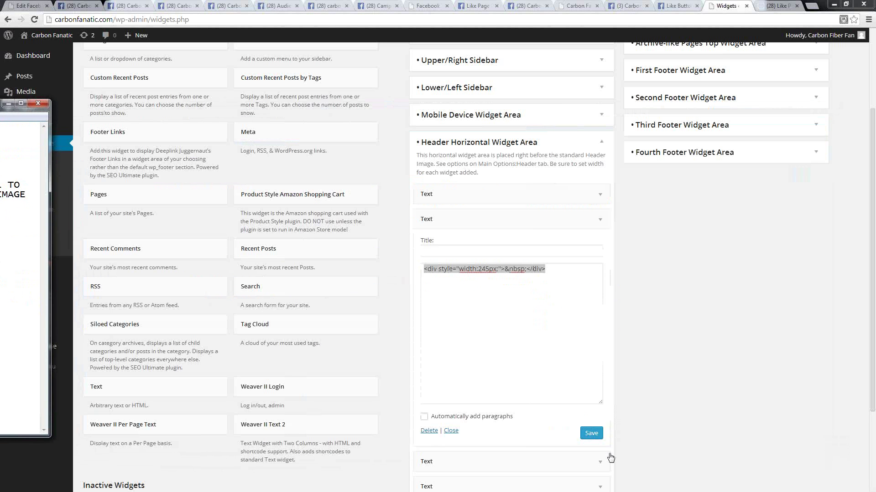
click(601, 222)
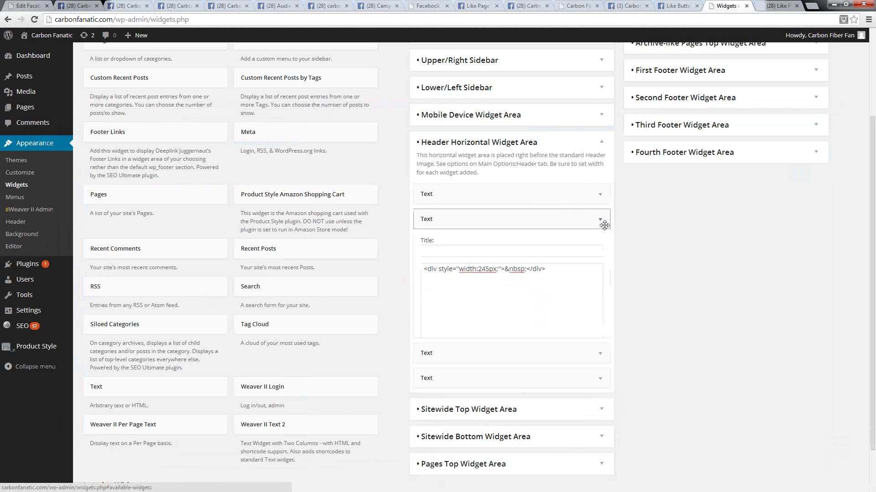
- Expand the third header Text widget and locate the Widget #3 fan-page and image URL placeholders
click(600, 247)
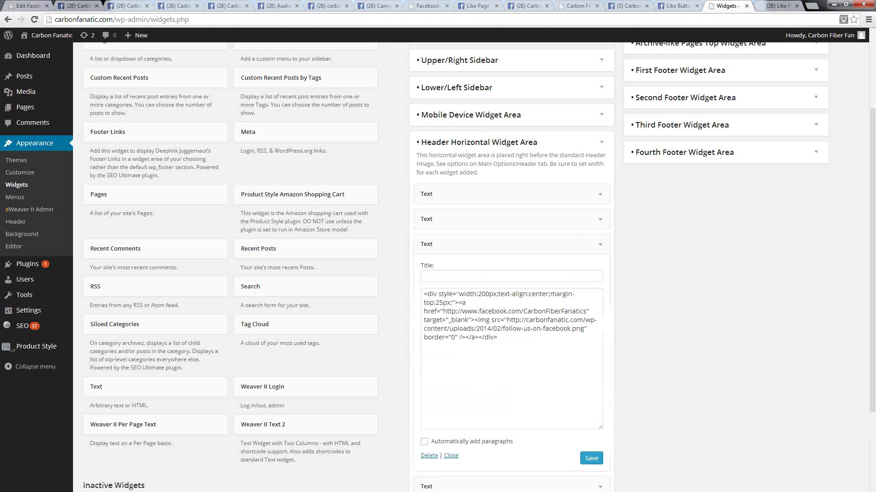
key(alt+Tab)
drag(518, 68, 231, 89)
drag(301, 190, 118, 171)
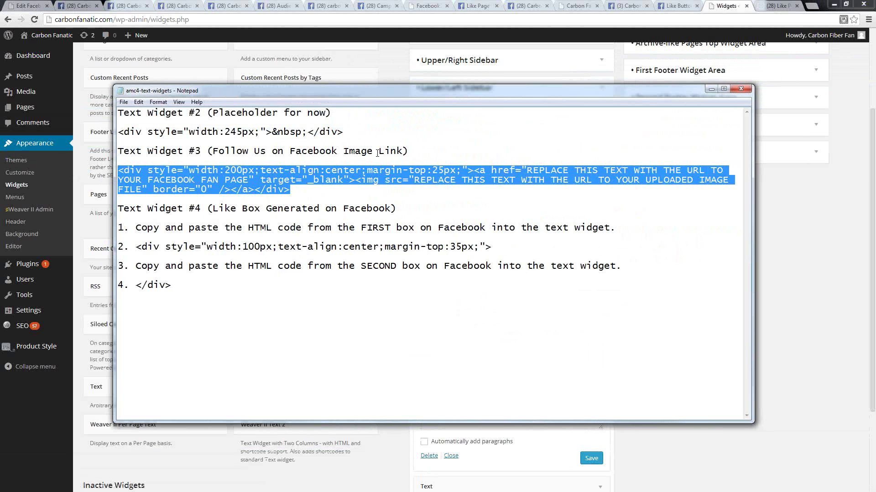
click(437, 187)
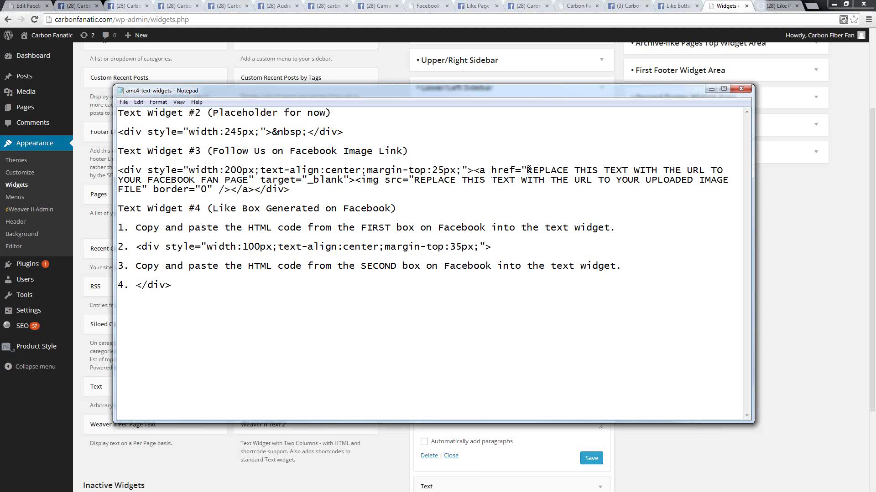
drag(528, 170, 249, 180)
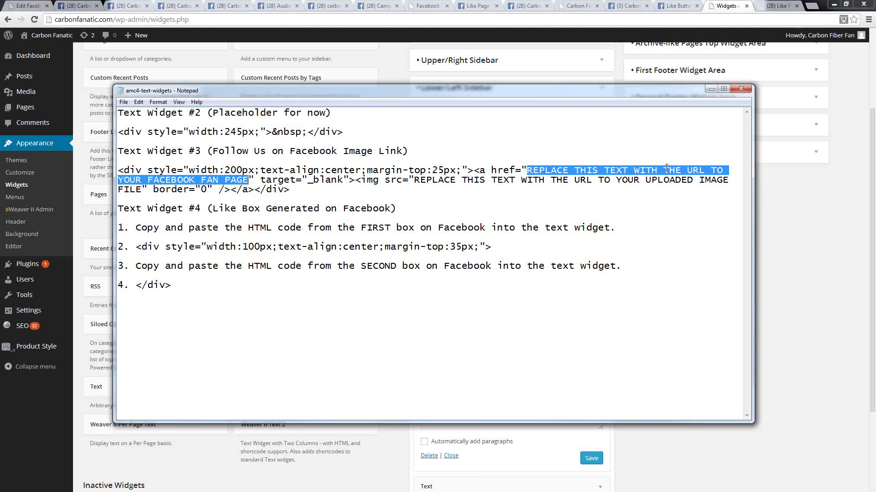
drag(414, 179, 142, 191)
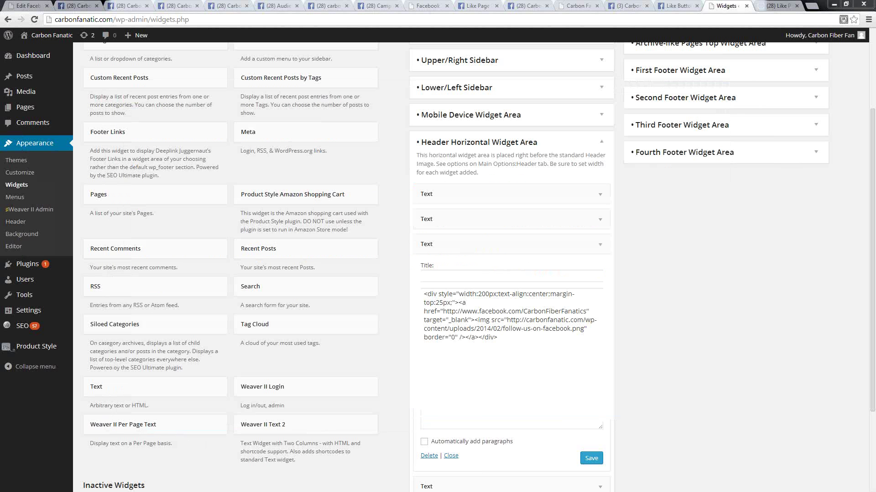
mouse_move(23, 93)
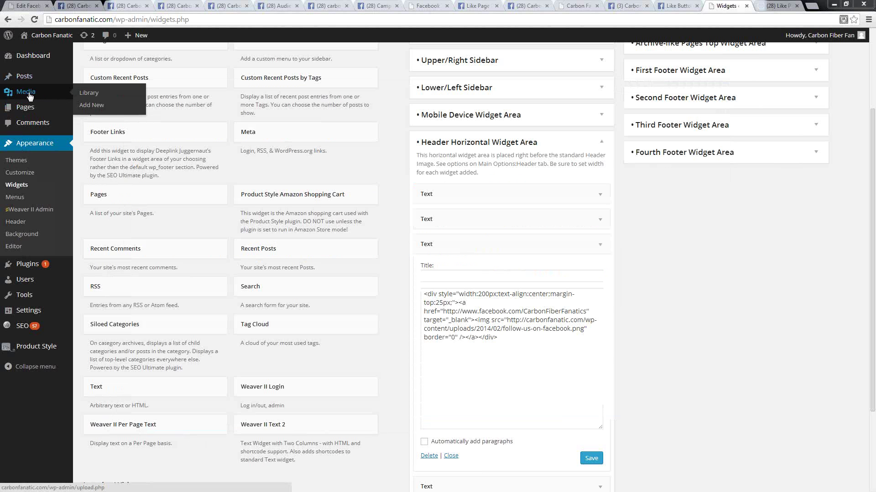
- Copy the File URL of follow-us-on-facebook.png from the Media Library
click(87, 94)
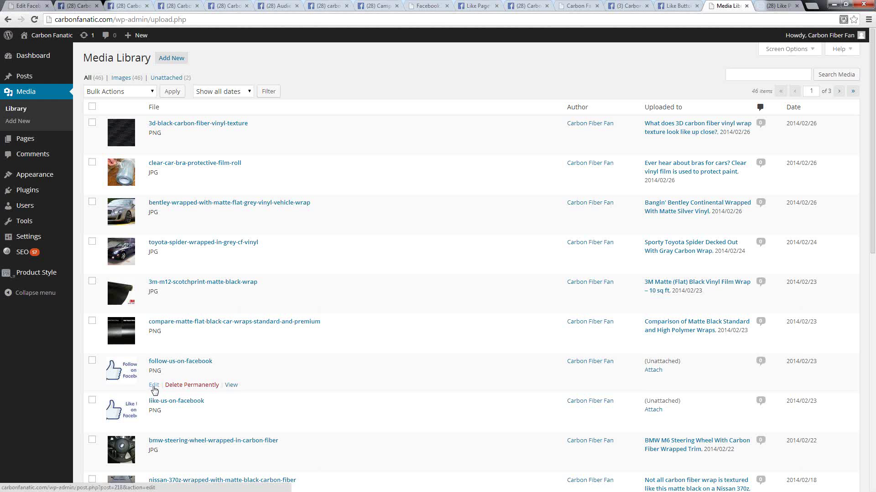
click(154, 386)
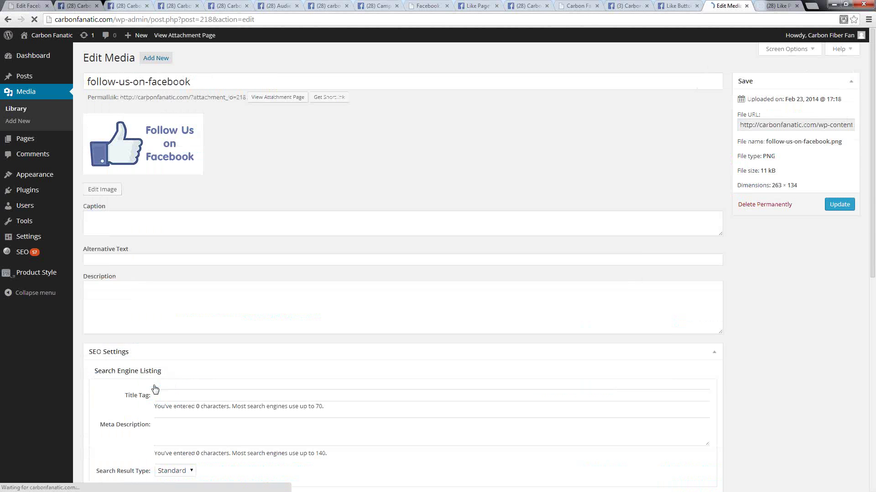
triple_click(783, 128)
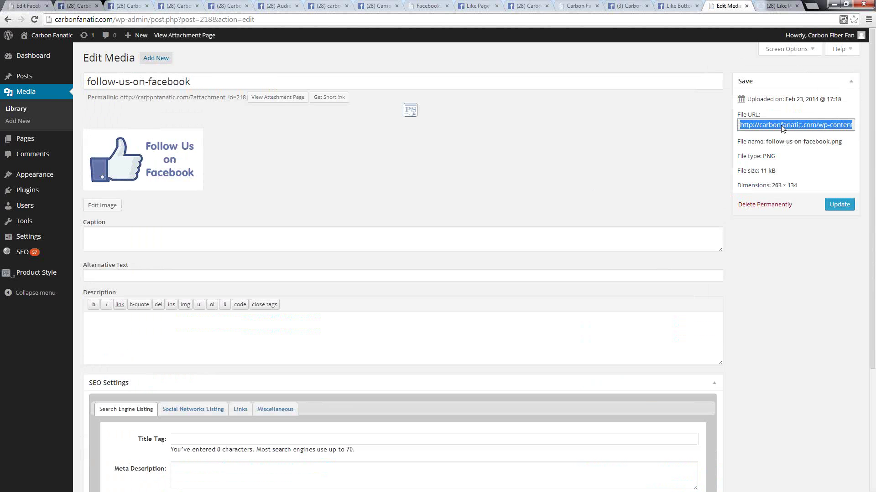
right_click(782, 127)
click(696, 173)
- Paste the image URL over the image placeholder in the Widget #3 notes
key(alt+Tab)
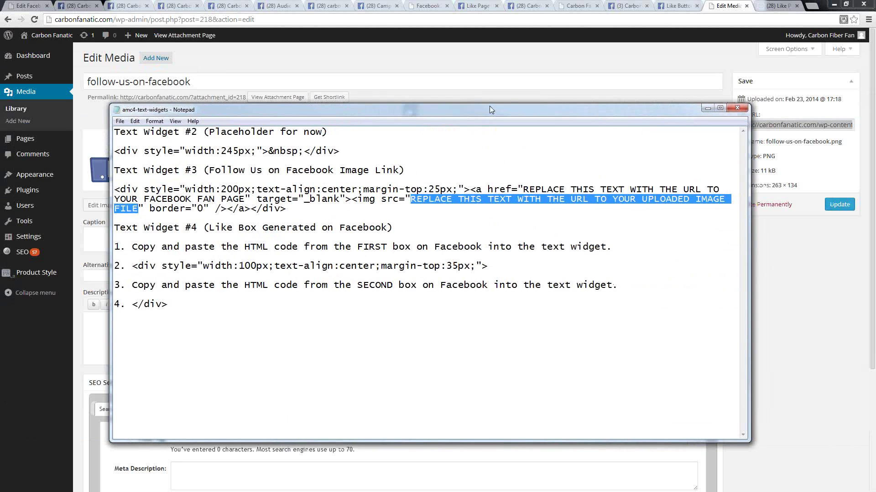
right_click(427, 192)
click(455, 233)
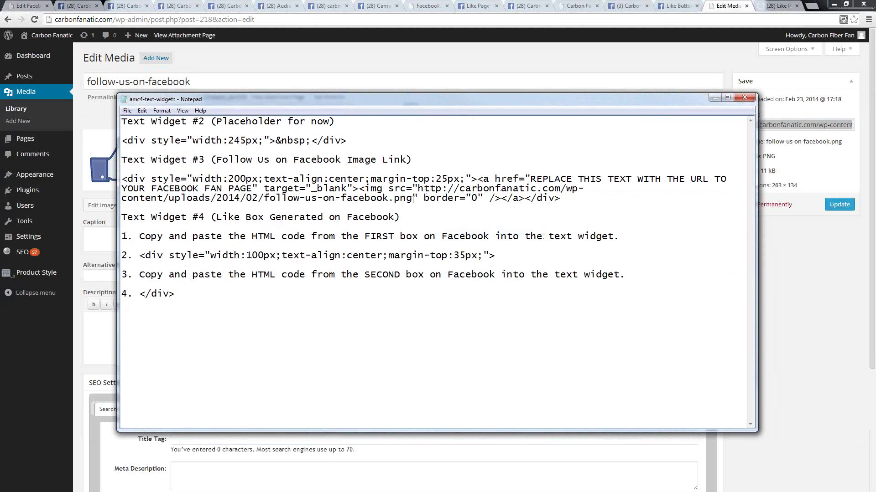
drag(414, 199, 419, 188)
drag(530, 179, 251, 192)
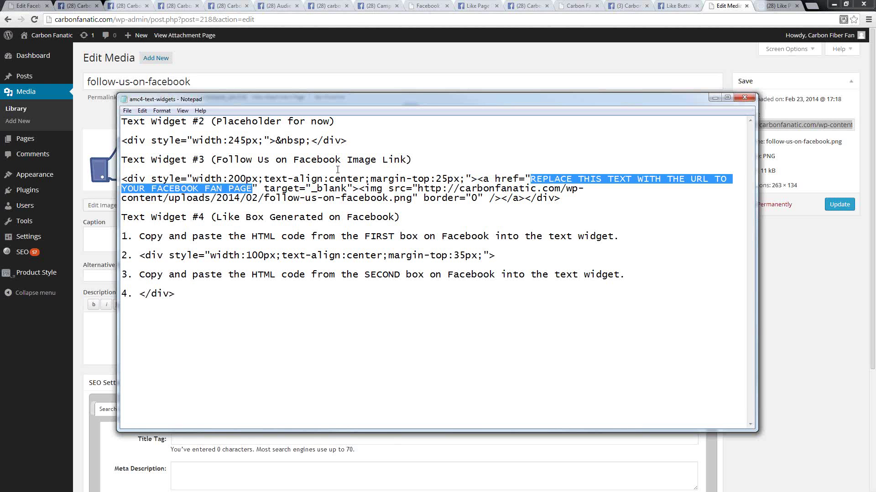
click(395, 92)
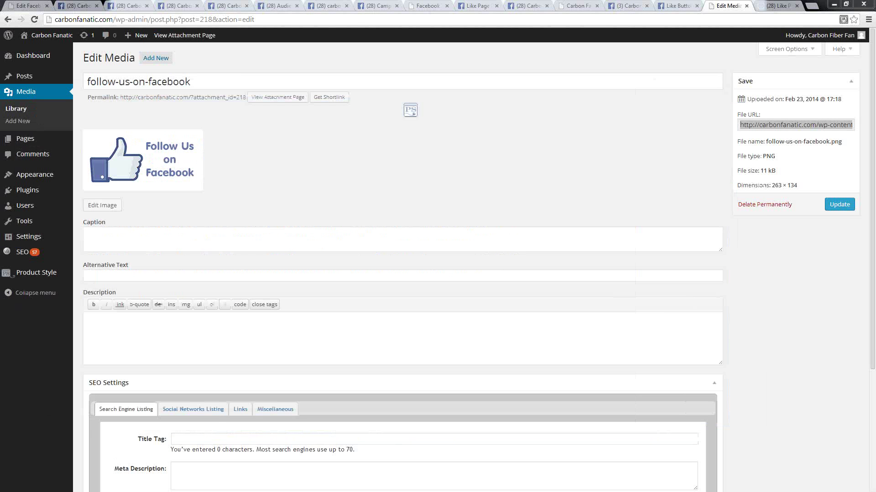
- Paste the Carbon Fanatics Facebook page address over the fan-page placeholder in Notepad
click(628, 6)
click(132, 19)
right_click(118, 20)
click(137, 50)
key(alt+Tab)
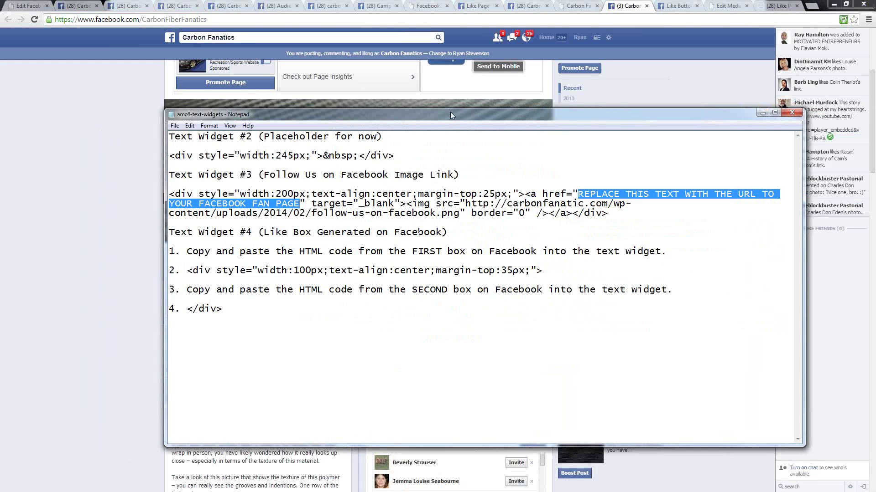
right_click(562, 188)
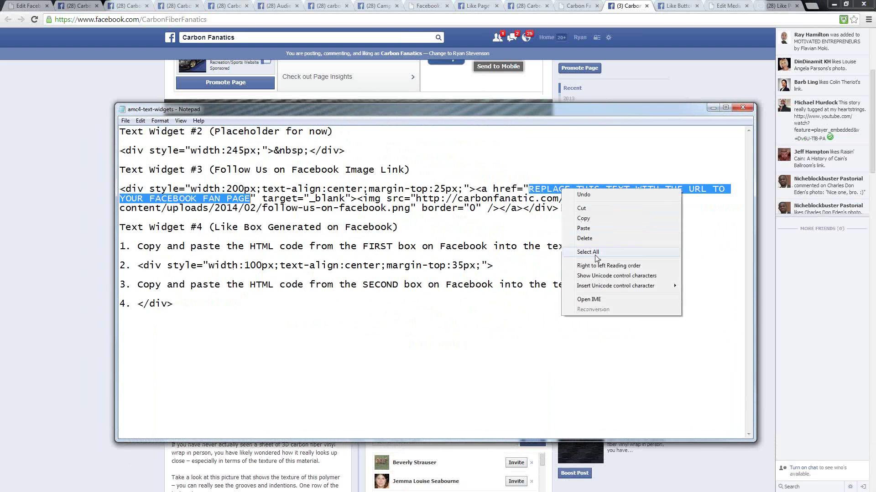
click(588, 230)
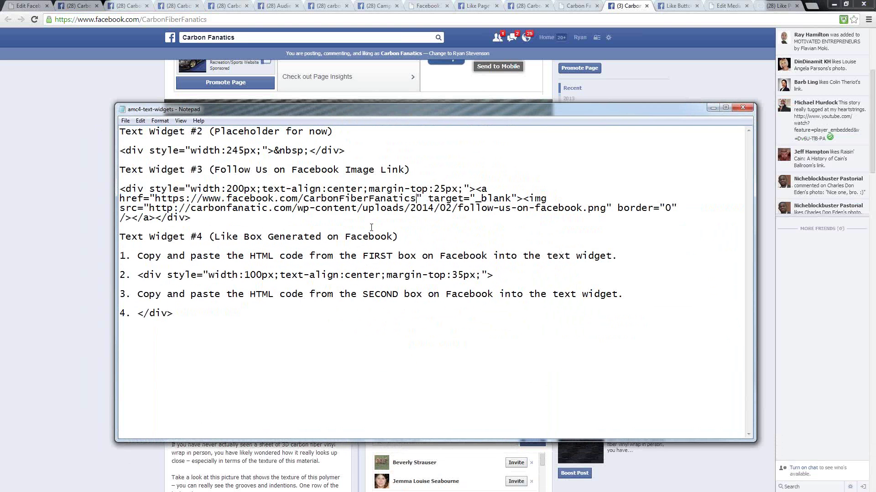
- Copy the finished Widget #3 code block and go back to the WordPress Widgets page
drag(203, 219, 65, 192)
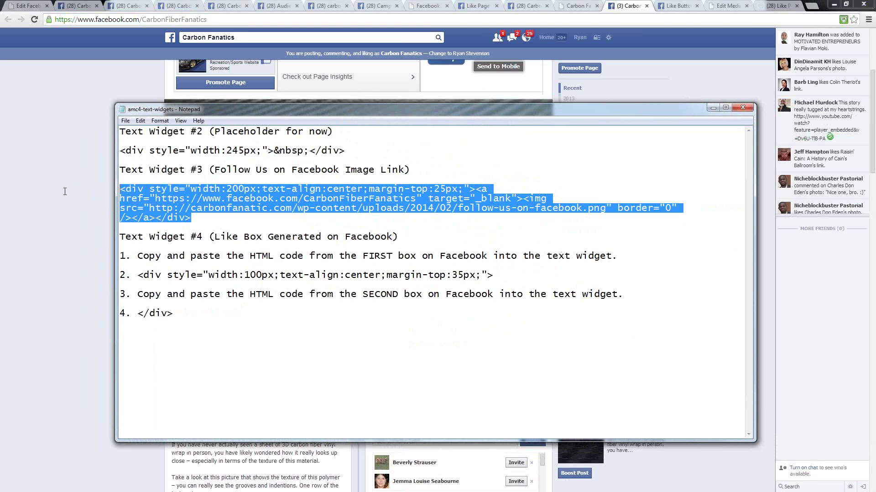
right_click(230, 203)
click(250, 229)
key(alt+Tab)
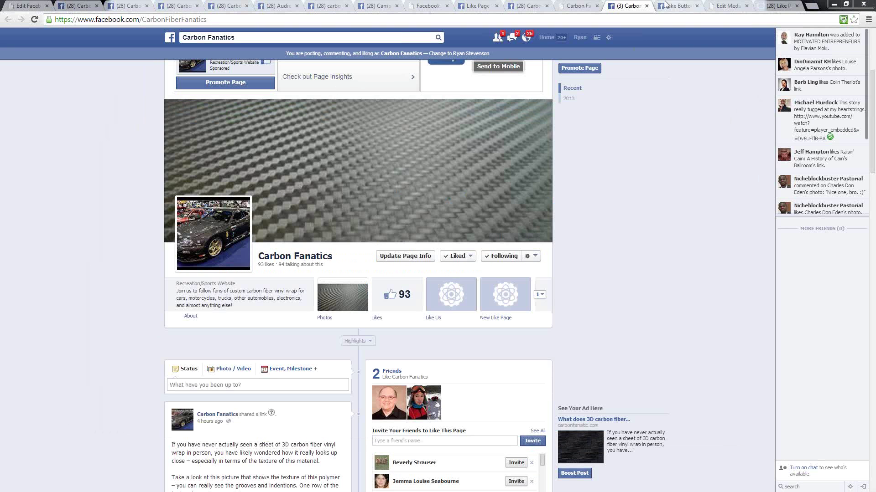
click(738, 7)
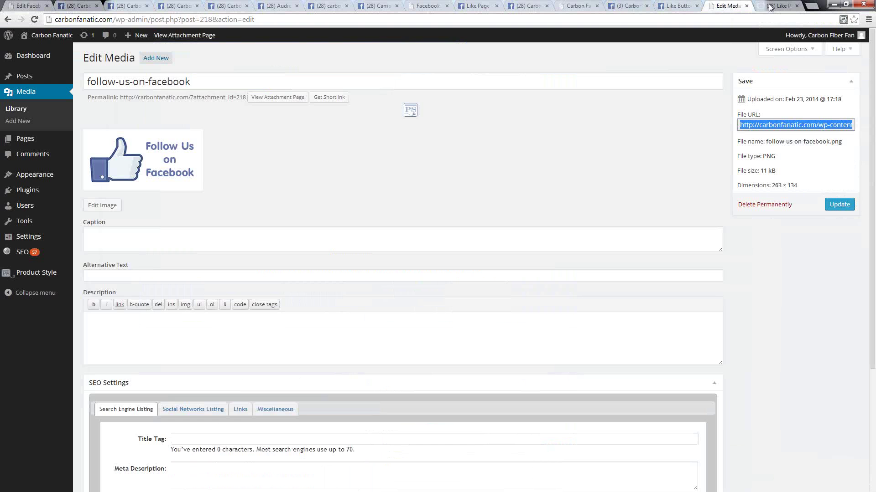
click(777, 7)
click(728, 5)
key(alt+Left)
key(alt+Left)
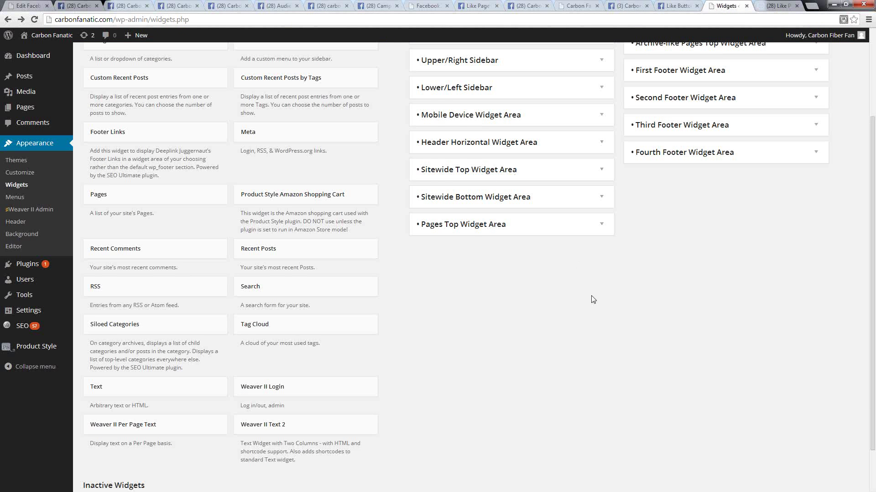
- Check the third header Text widget's code, collapse it, and expand the fourth Text widget
click(549, 262)
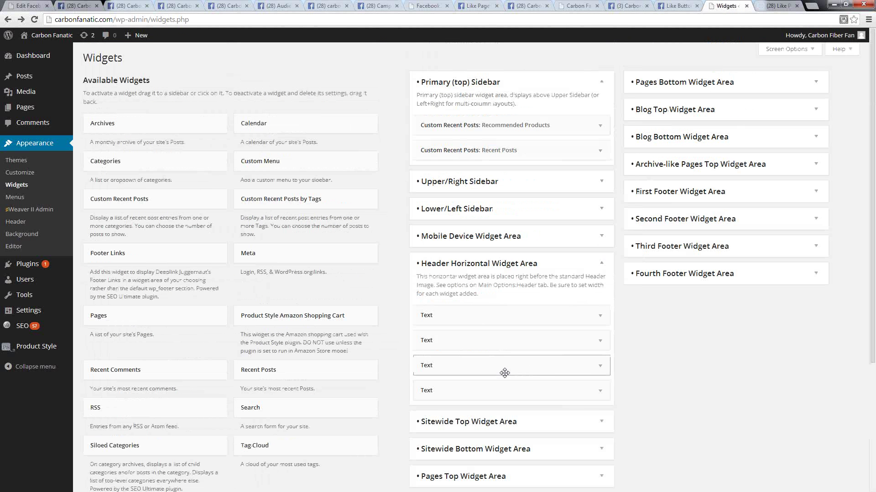
click(600, 366)
scroll(532, 270, down, 4)
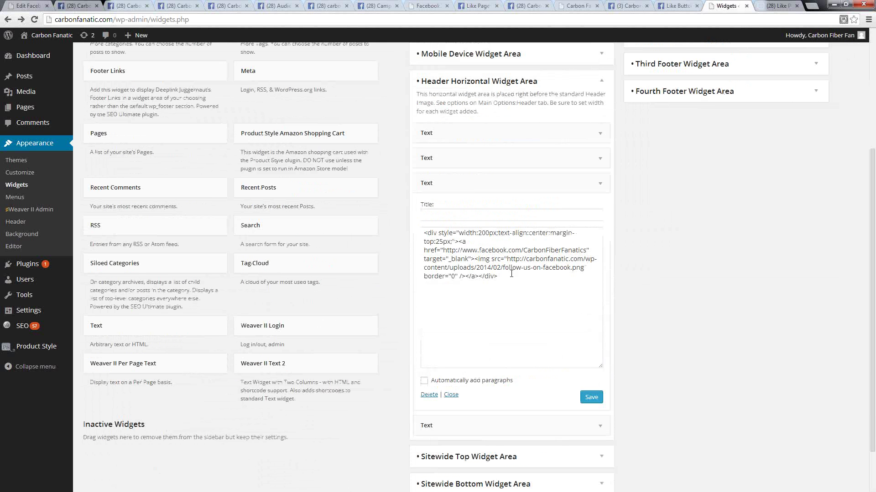
click(511, 289)
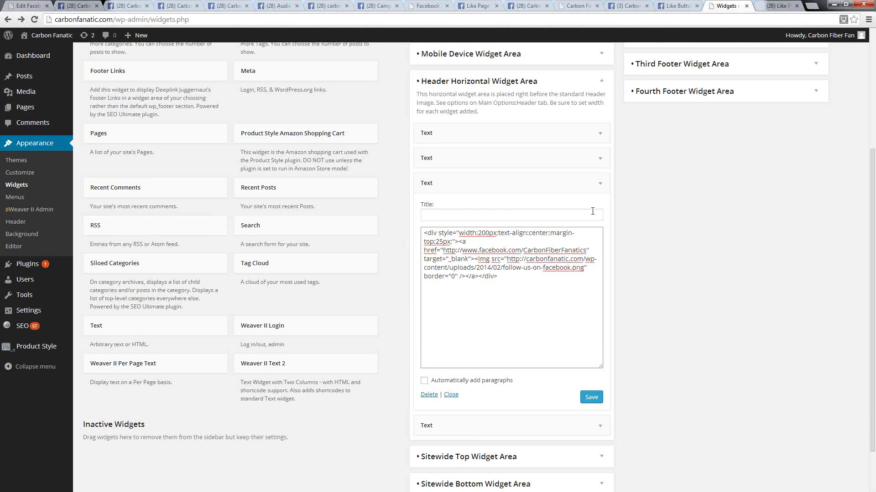
click(601, 184)
click(603, 217)
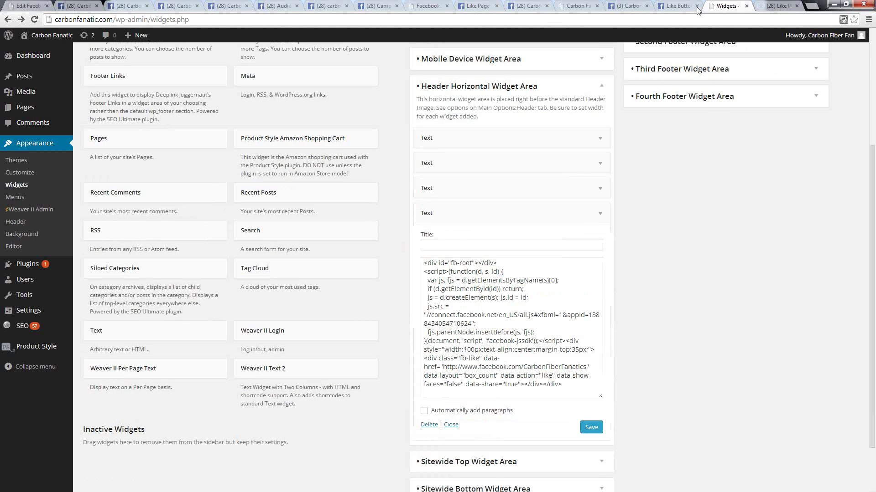
- Delete all the old Like button code from the fourth header Text widget
click(677, 6)
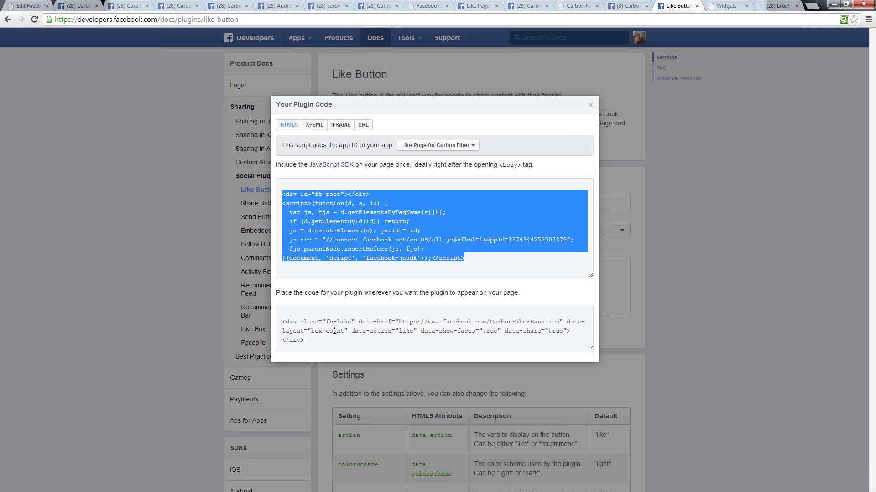
click(730, 5)
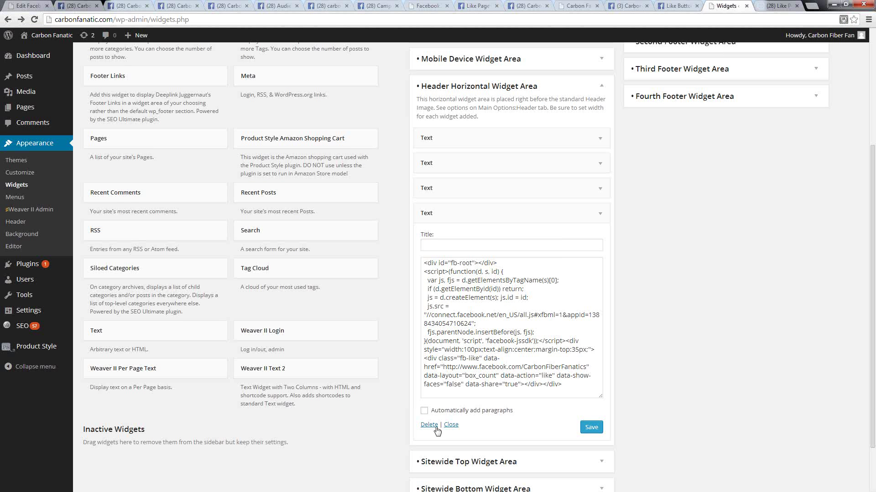
drag(573, 389, 293, 218)
key(Delete)
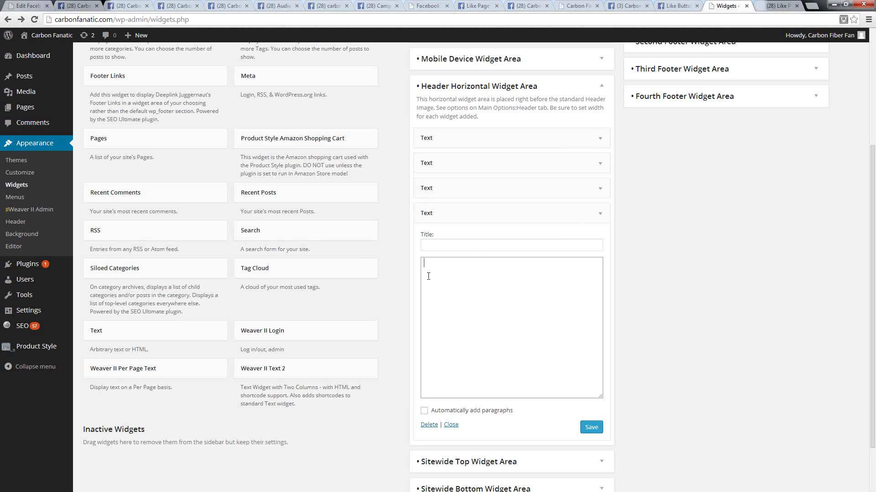
click(674, 6)
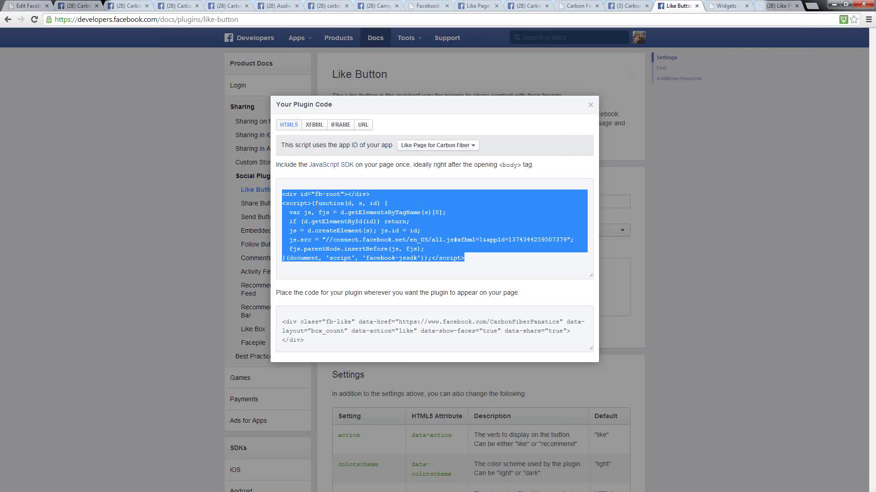
click(339, 217)
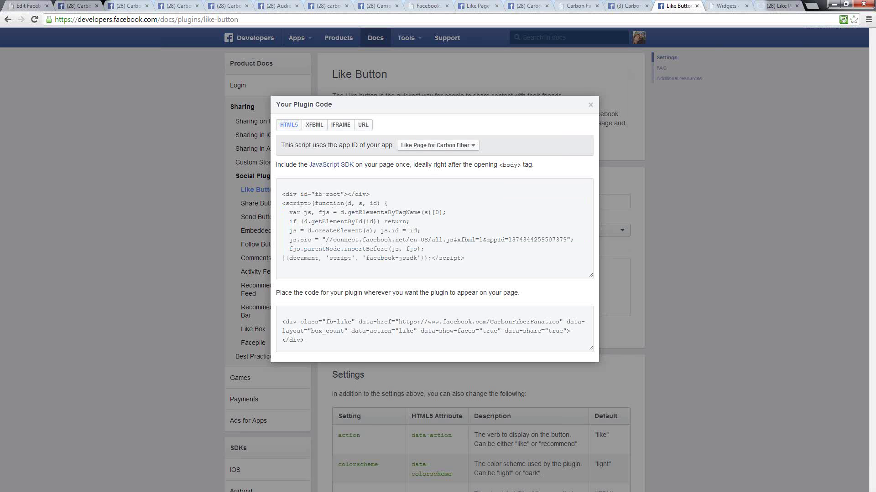
- Copy the Like Button's JavaScript SDK code from the first HTML5 code box
key(alt+Tab)
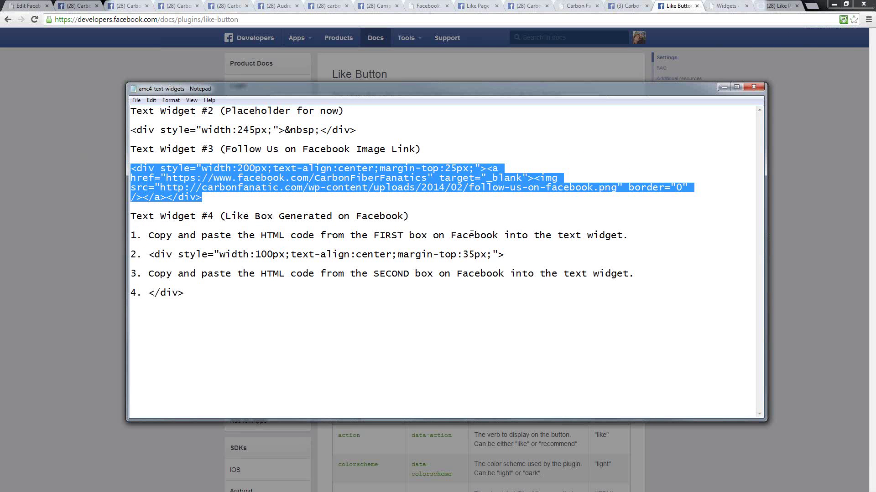
key(alt+Tab)
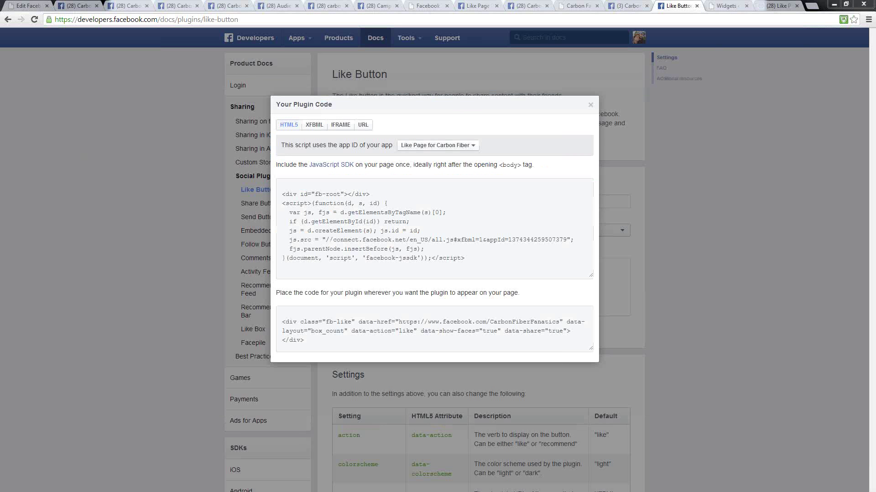
click(334, 239)
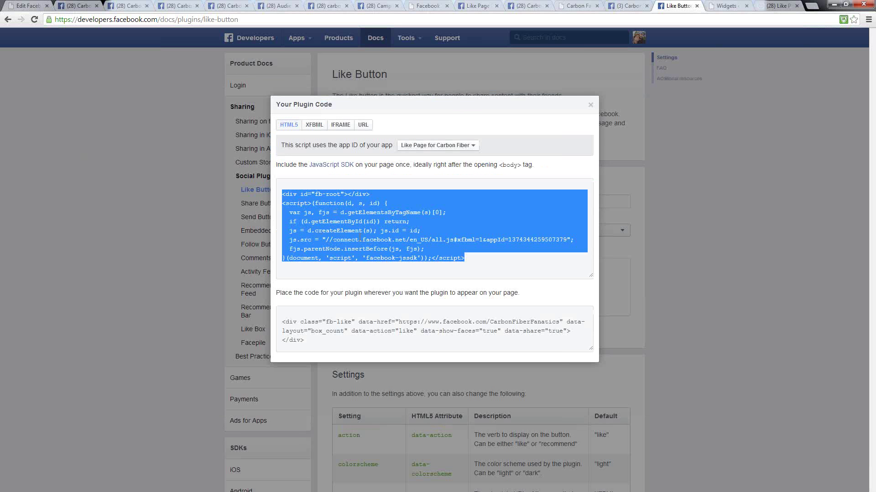
click(357, 337)
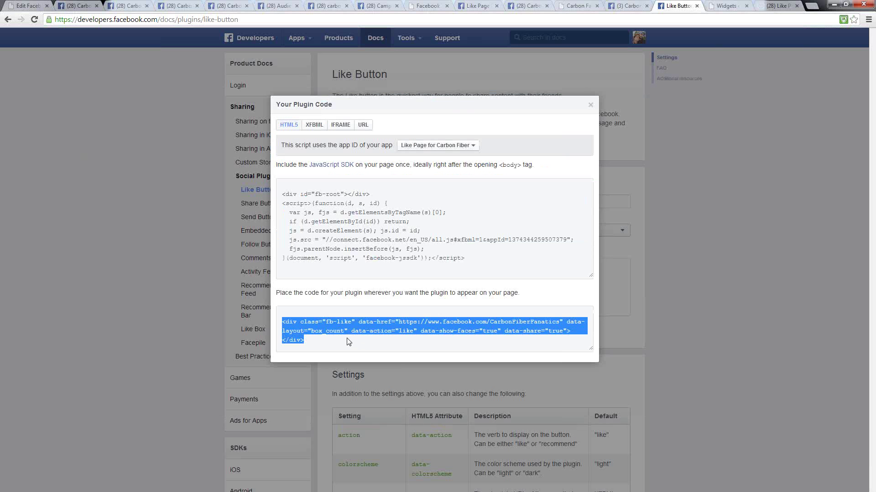
click(359, 224)
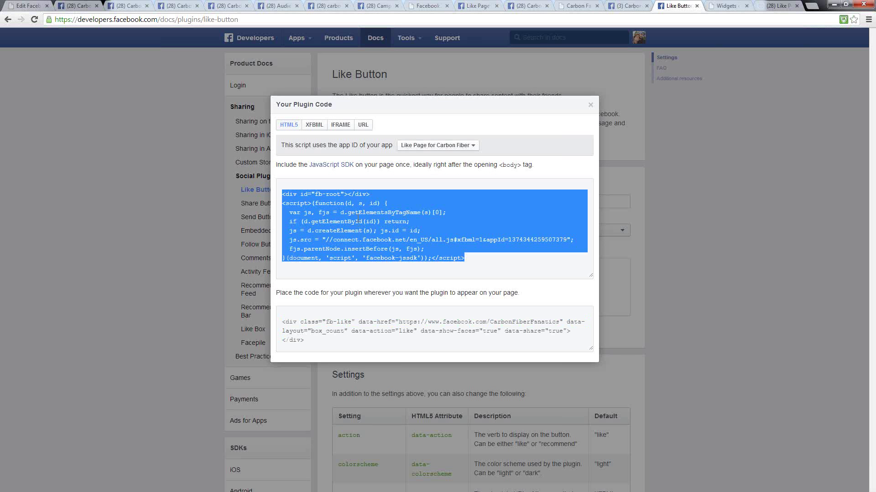
right_click(334, 227)
click(360, 270)
click(708, 8)
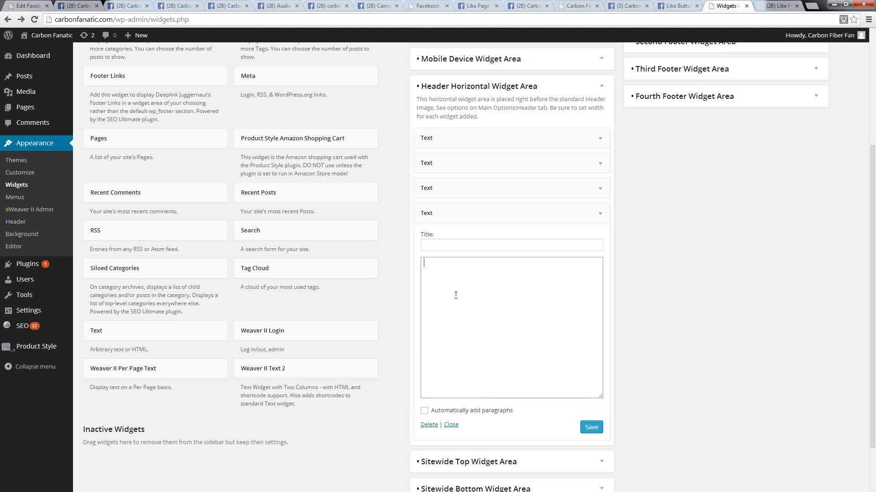
- Paste the Facebook SDK script into the fourth widget, followed by the centred 100px opening div
right_click(455, 295)
click(478, 347)
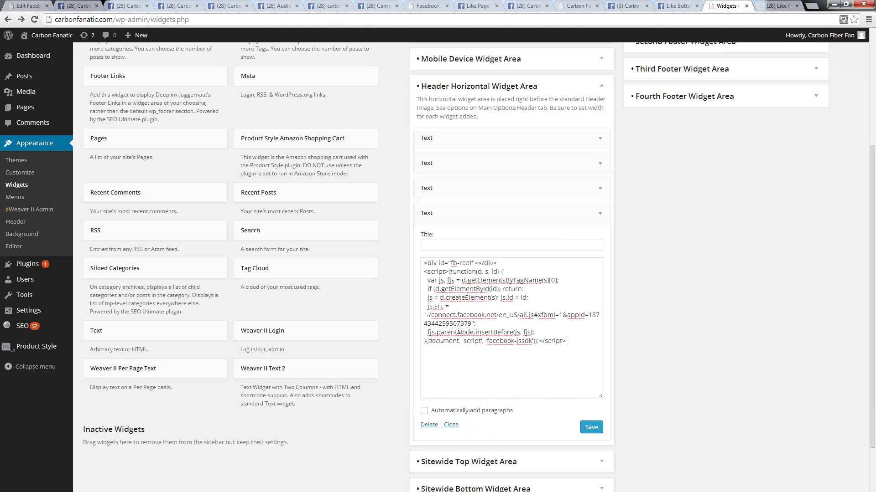
key(alt+Tab)
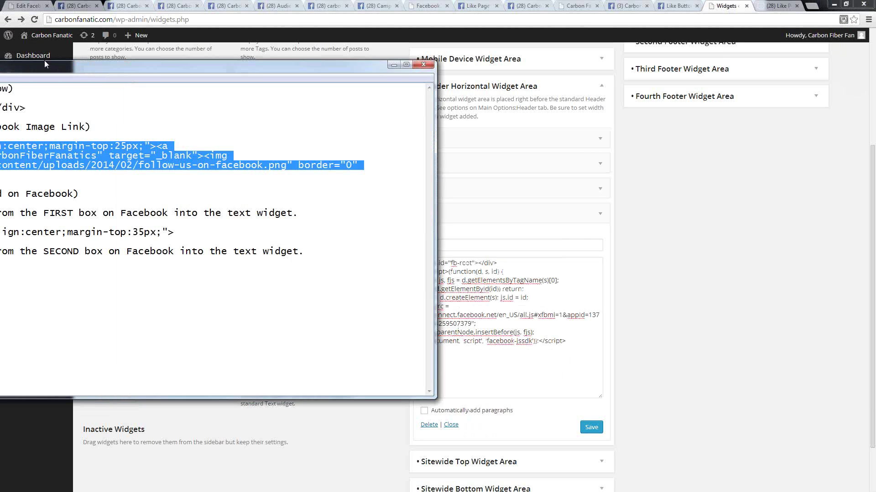
click(166, 237)
key(shift+Home)
key(shift+End)
right_click(420, 240)
click(436, 273)
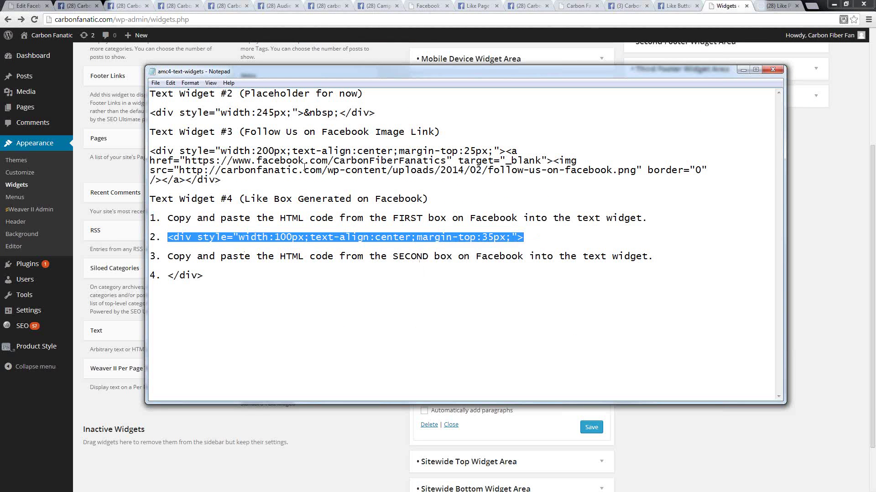
key(alt+Tab)
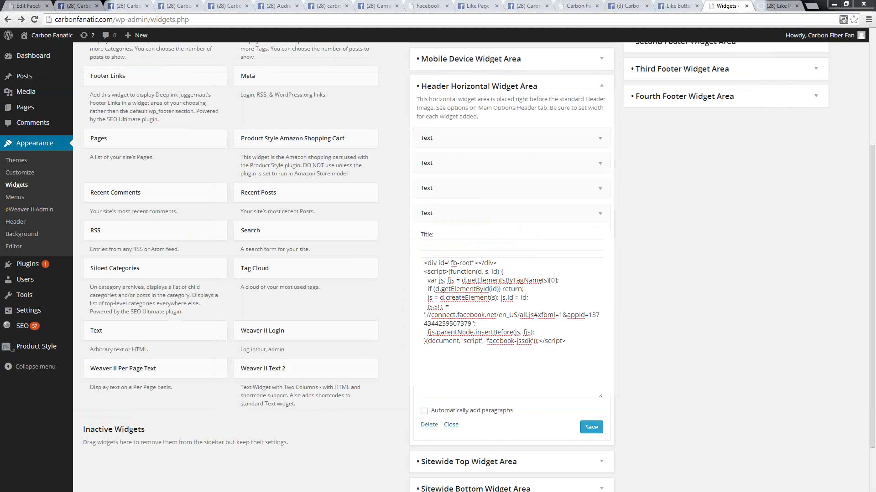
click(569, 341)
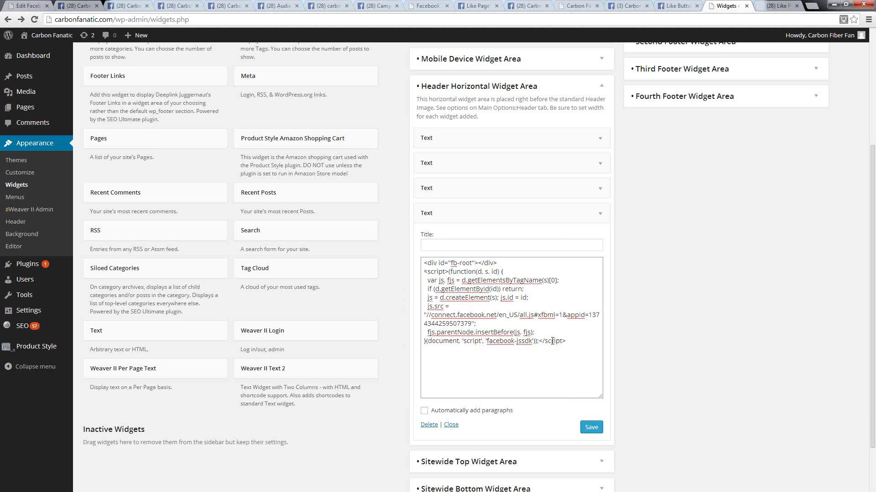
right_click(569, 342)
click(597, 395)
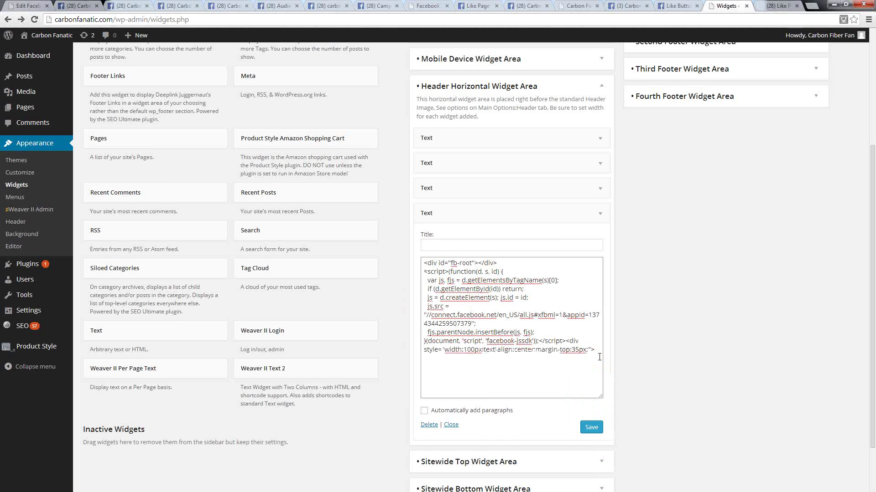
- Copy the CarbonFiberFanatics fb-like div code and paste it at the end of the widget
click(677, 7)
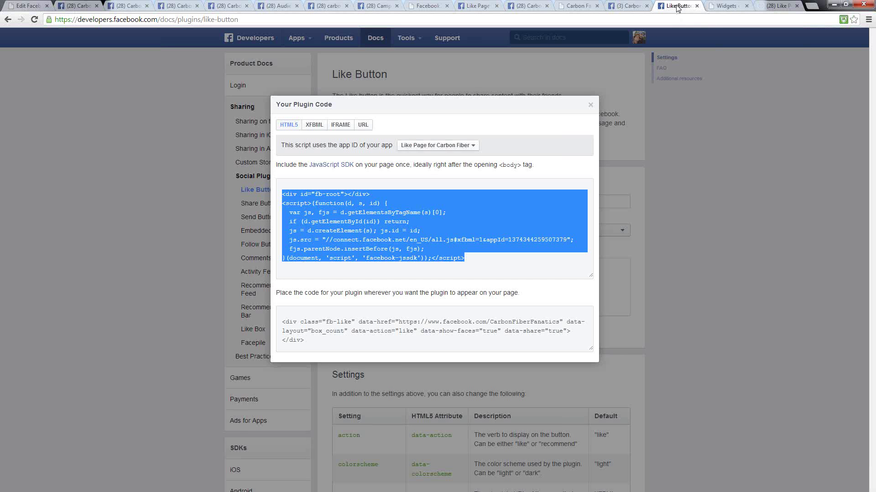
click(292, 333)
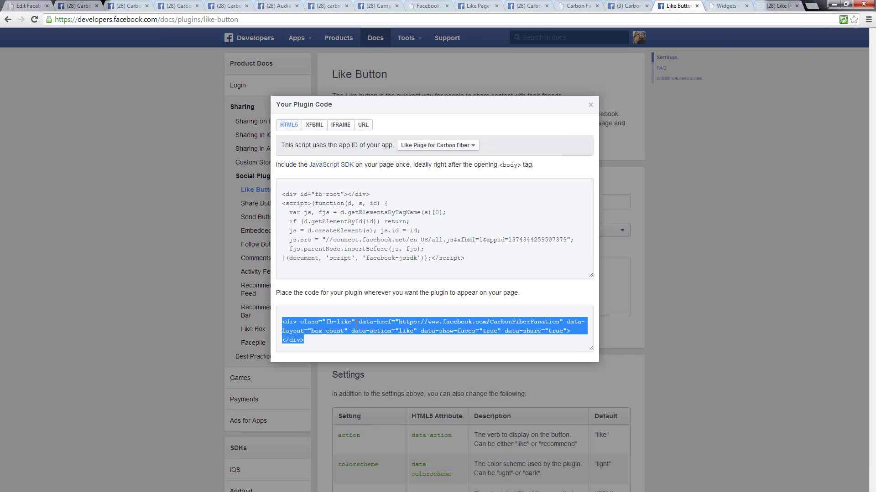
key(alt+Tab)
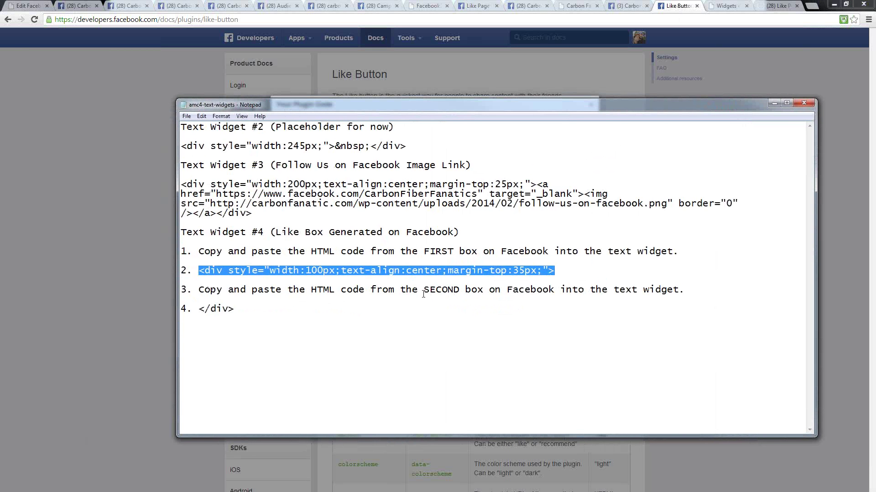
key(alt+Tab)
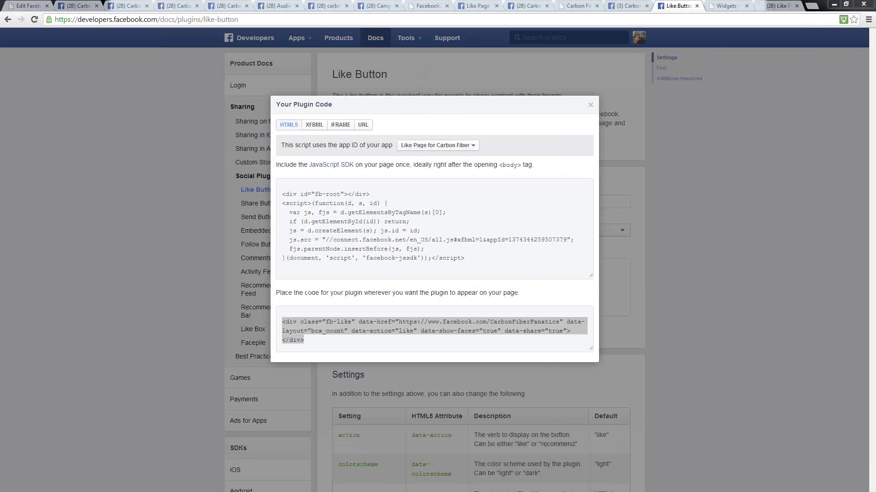
right_click(332, 330)
click(349, 375)
click(725, 6)
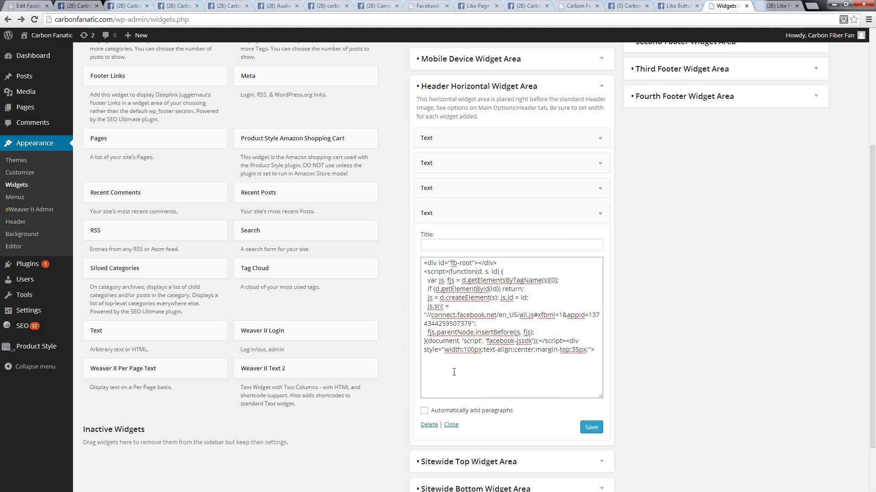
right_click(595, 350)
click(617, 403)
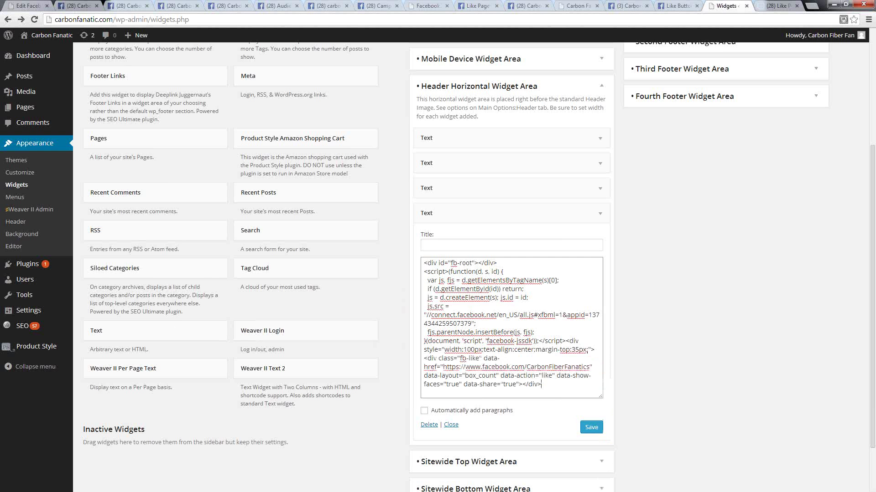
- Append the closing </div> from the notes and save the header Text widget
key(alt+Tab)
drag(218, 307, 184, 310)
right_click(208, 310)
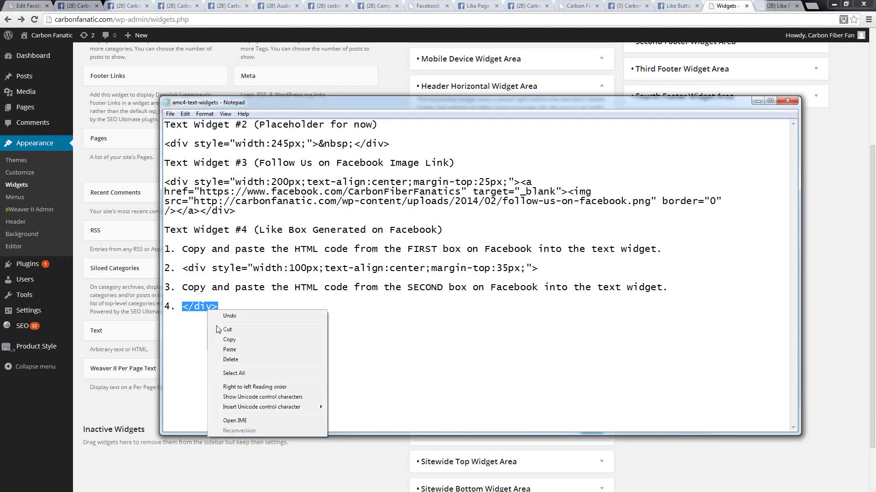
click(228, 341)
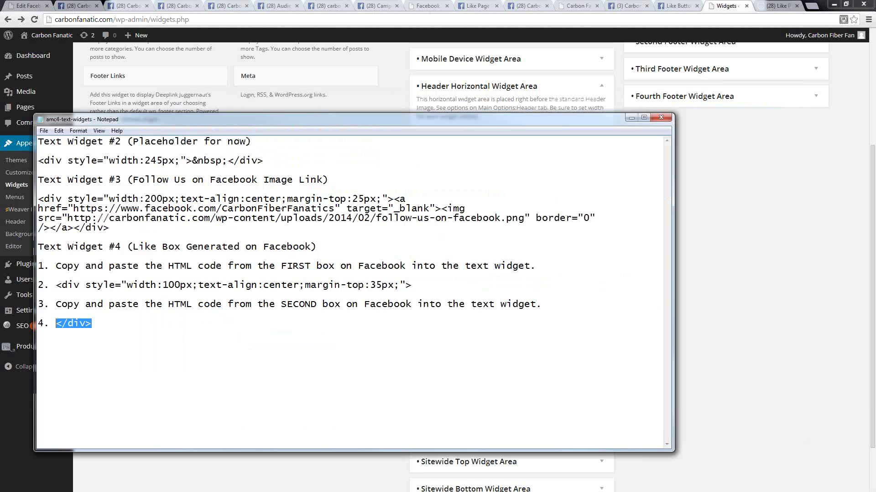
key(alt+Tab)
right_click(552, 385)
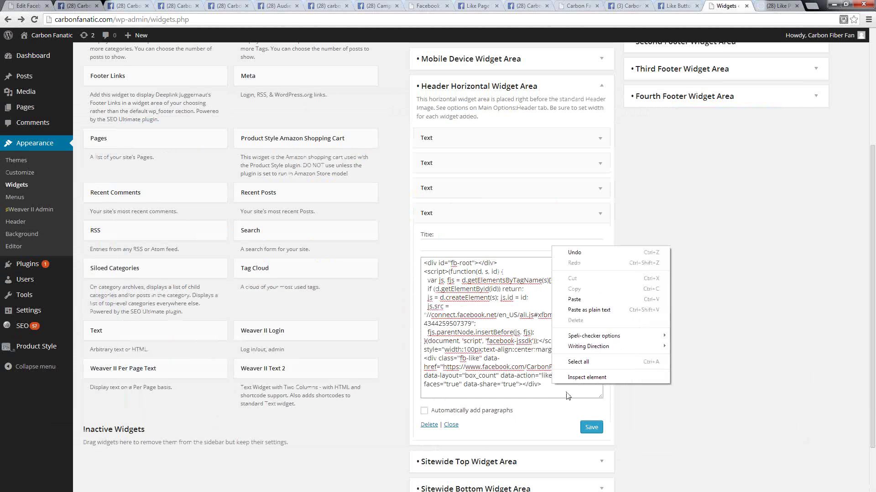
click(571, 297)
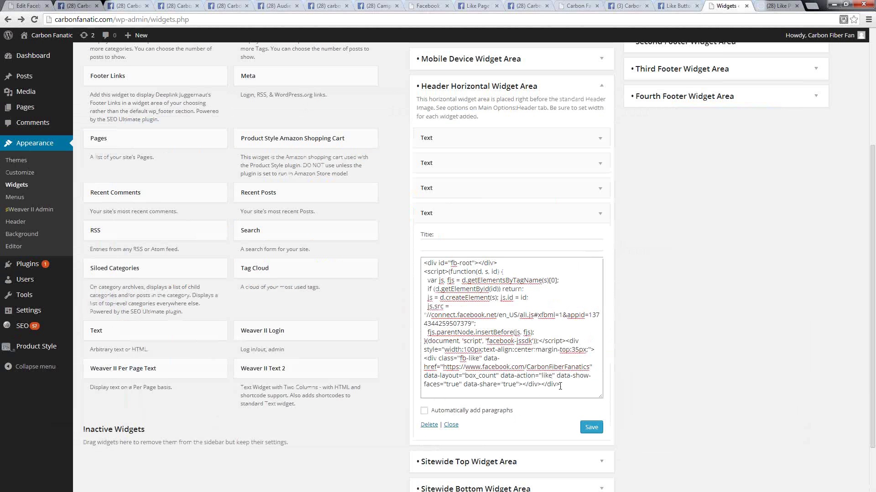
click(591, 428)
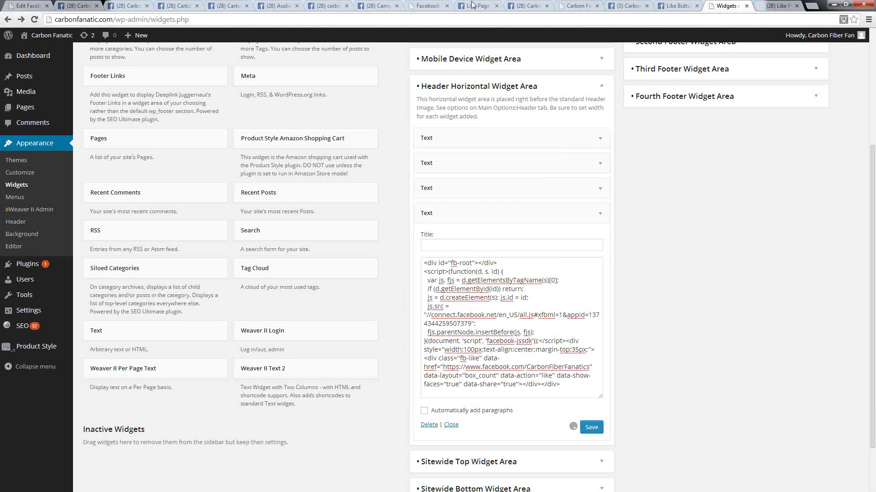
- Reload the carbonfanatic.com homepage to show the new Follow Us image and 93-like box
click(629, 6)
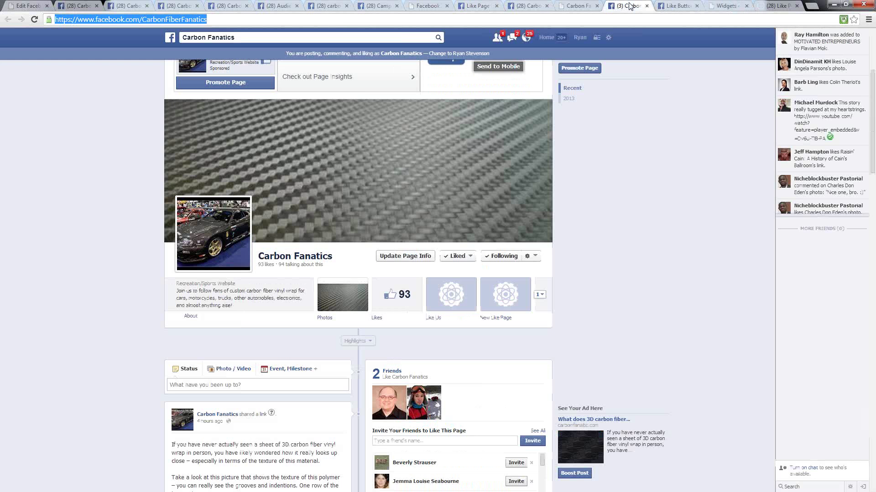
click(577, 7)
key(F5)
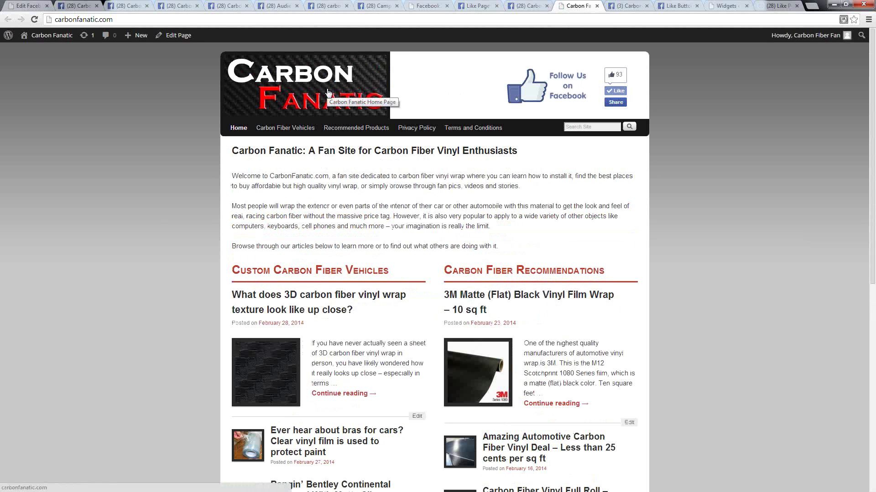
- Move the Notepad notes clear of the site header and select the 245 spacer width
key(alt+Tab)
drag(631, 112, 487, 114)
drag(350, 119, 368, 142)
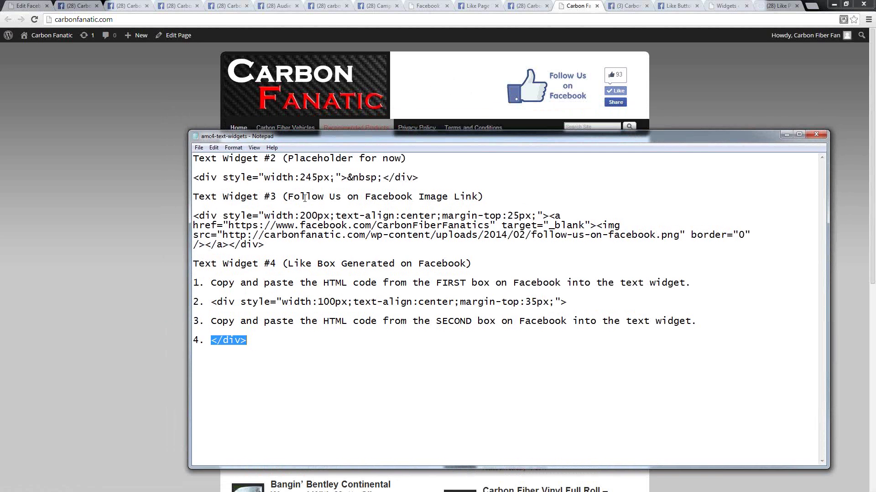
drag(330, 178, 300, 178)
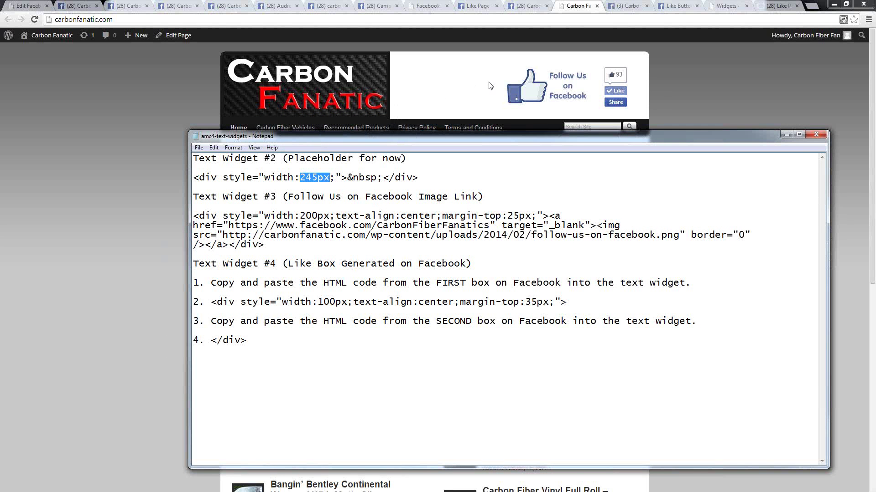
click(316, 179)
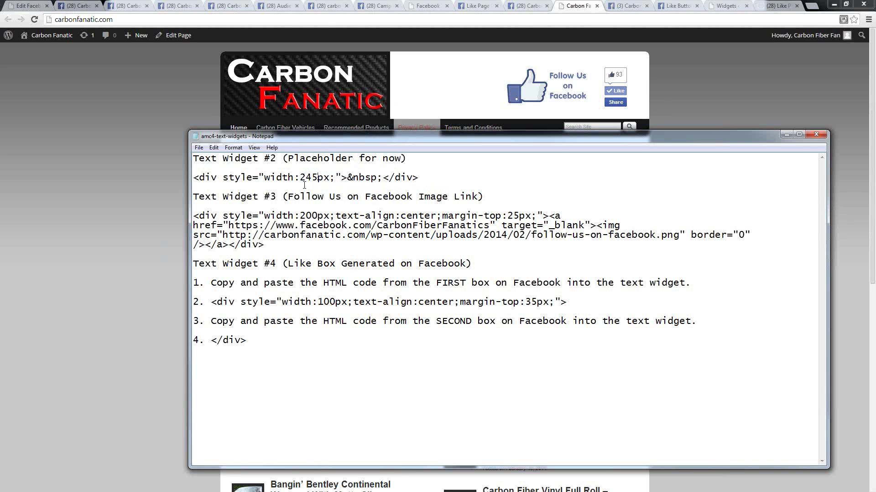
drag(302, 178, 321, 175)
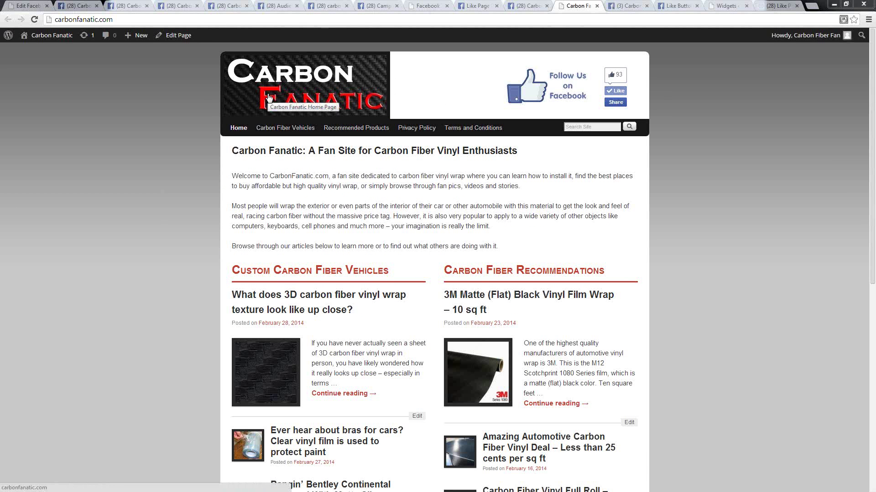
- Inspect the header's Carbon Fanatic logo image (356px × 132px) in Chrome DevTools
right_click(295, 89)
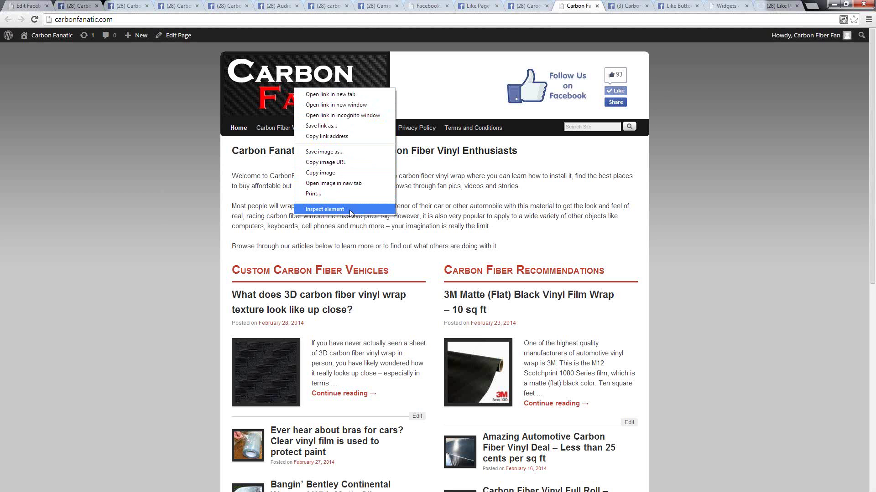
click(333, 209)
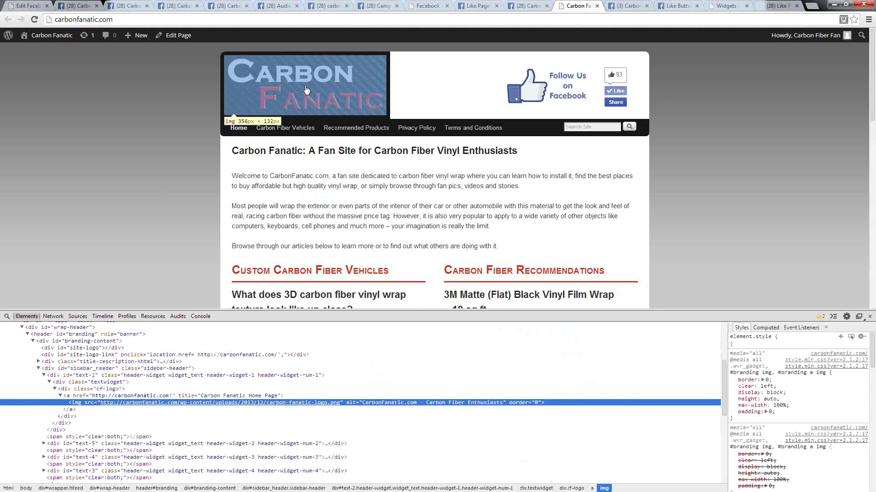